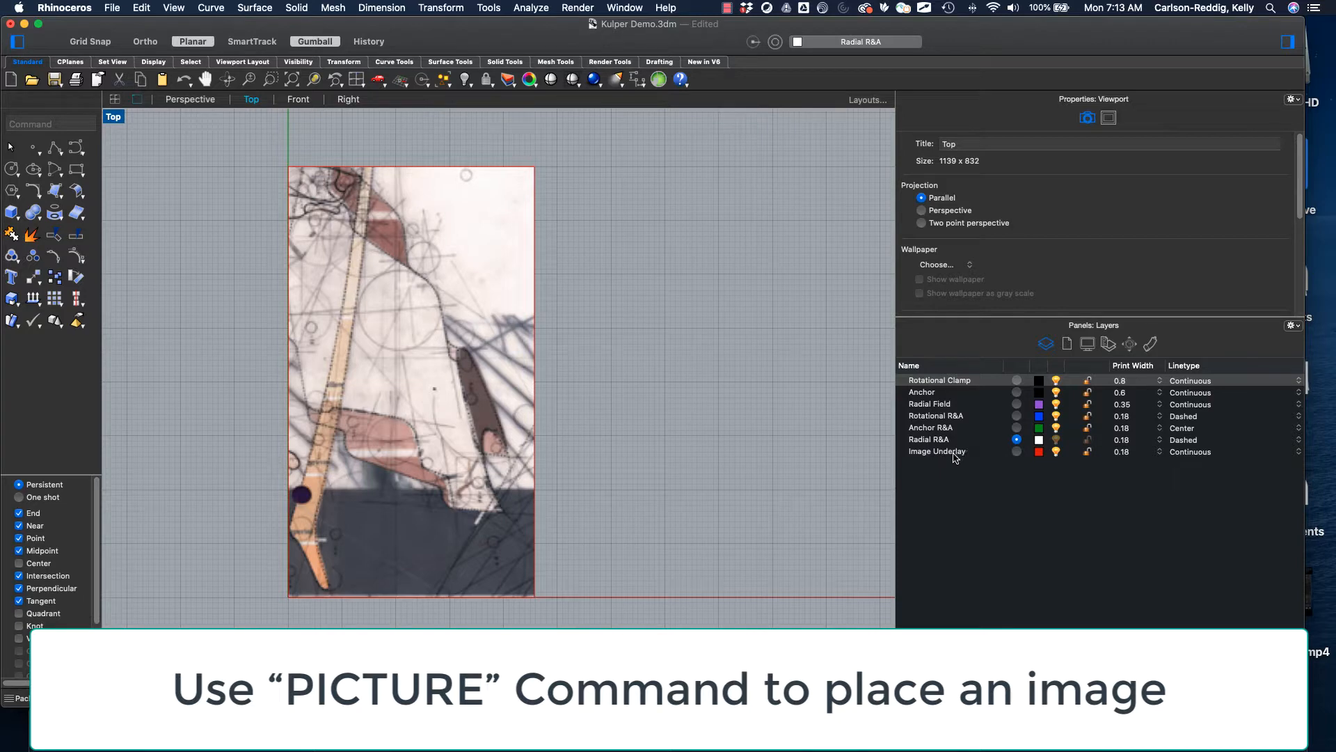
Step: Examine the placed picture's two parts by selecting its frame curve and its FlightIII_1.png surface in turn
{"action": "right_click", "coordinate": [534, 469]}
{"action": "left_click", "coordinate": [583, 296]}
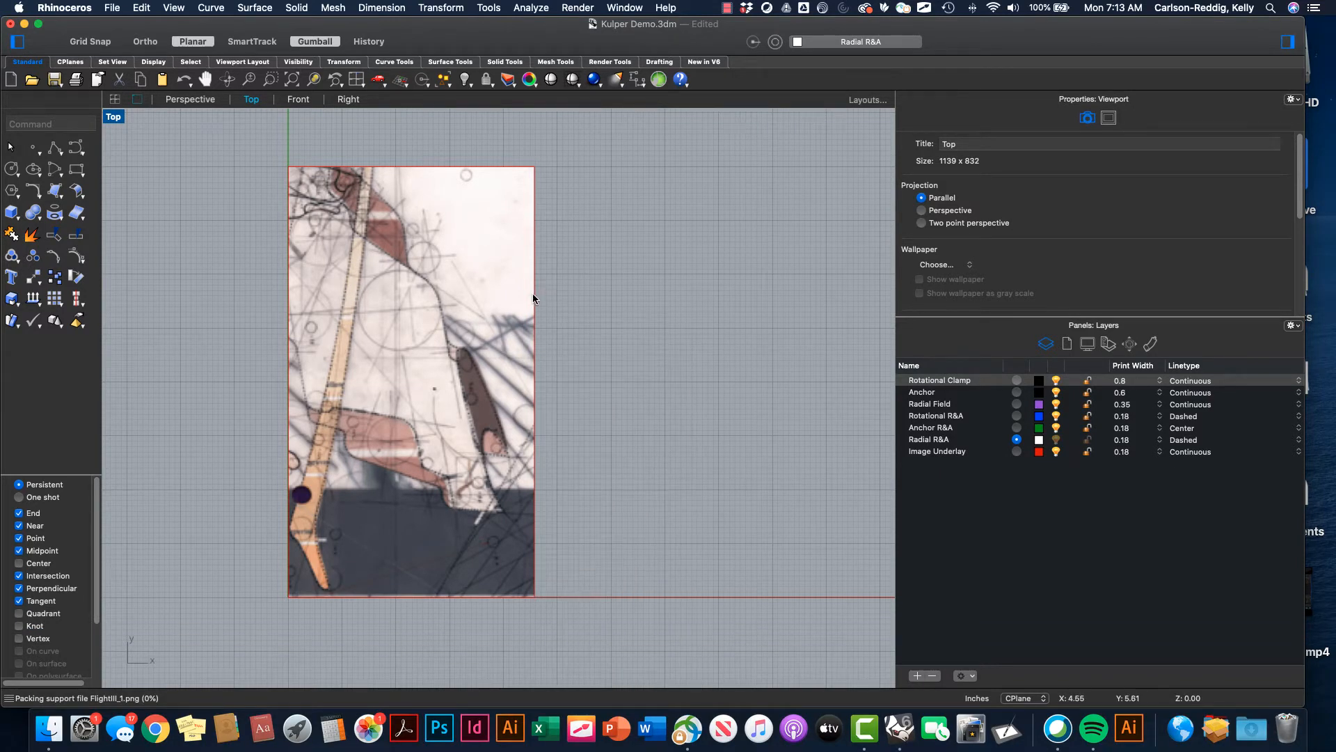
{"action": "right_click", "coordinate": [533, 291]}
{"action": "right_click", "coordinate": [534, 286]}
{"action": "left_click", "coordinate": [533, 286]}
{"action": "left_click", "coordinate": [533, 330]}
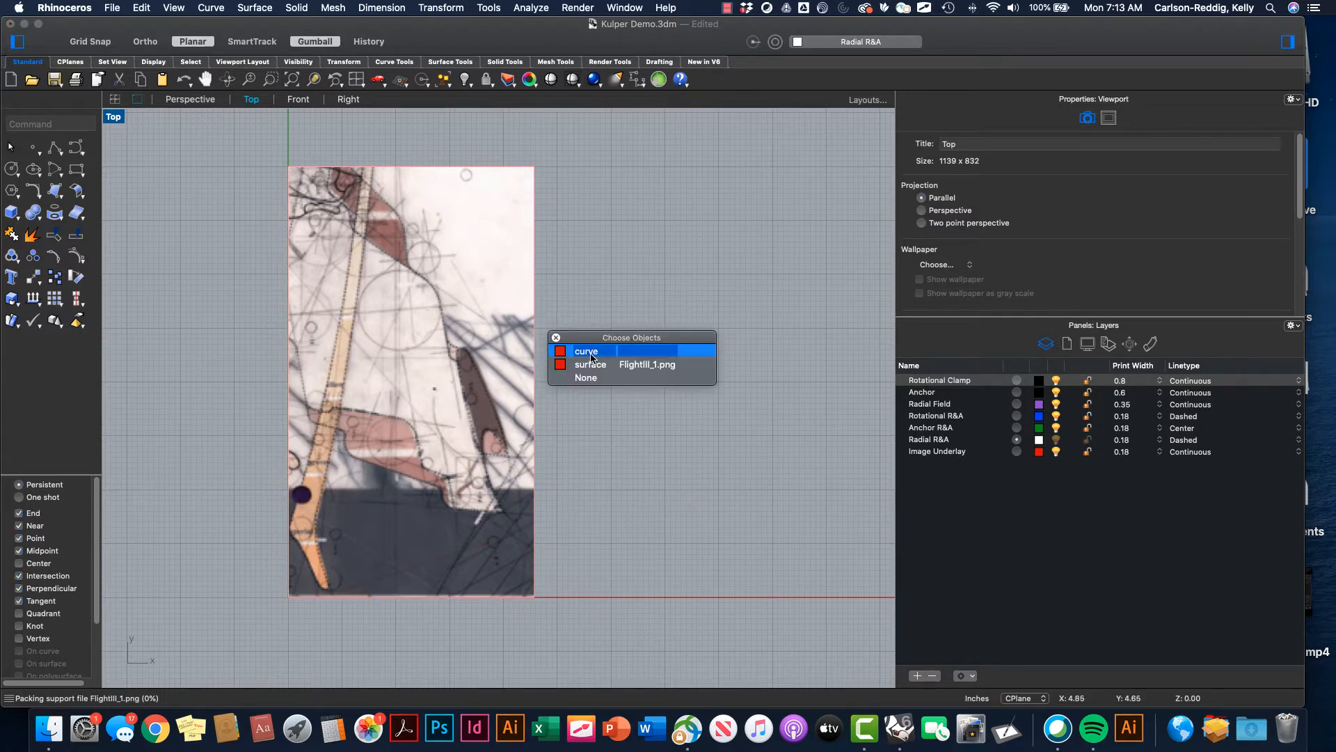
{"action": "left_click", "coordinate": [533, 346]}
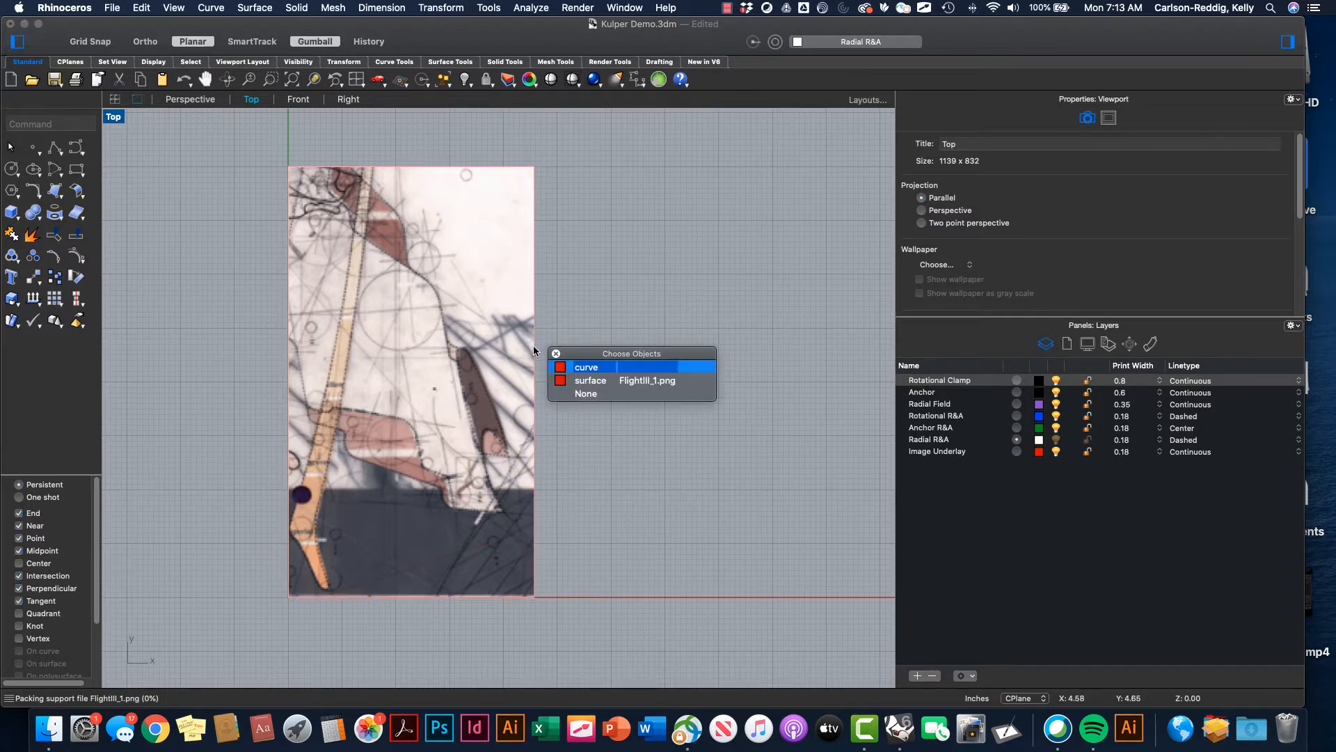
{"action": "left_click", "coordinate": [587, 367]}
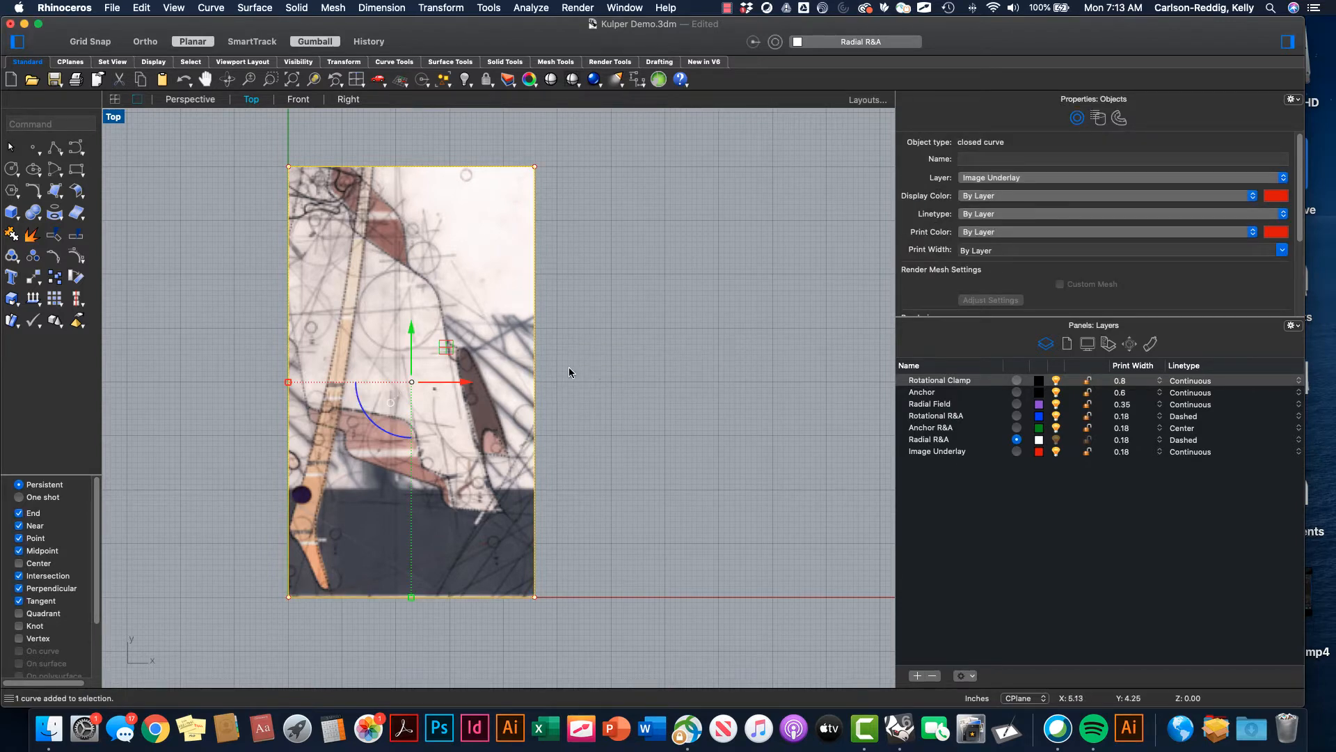
{"action": "left_click", "coordinate": [533, 371]}
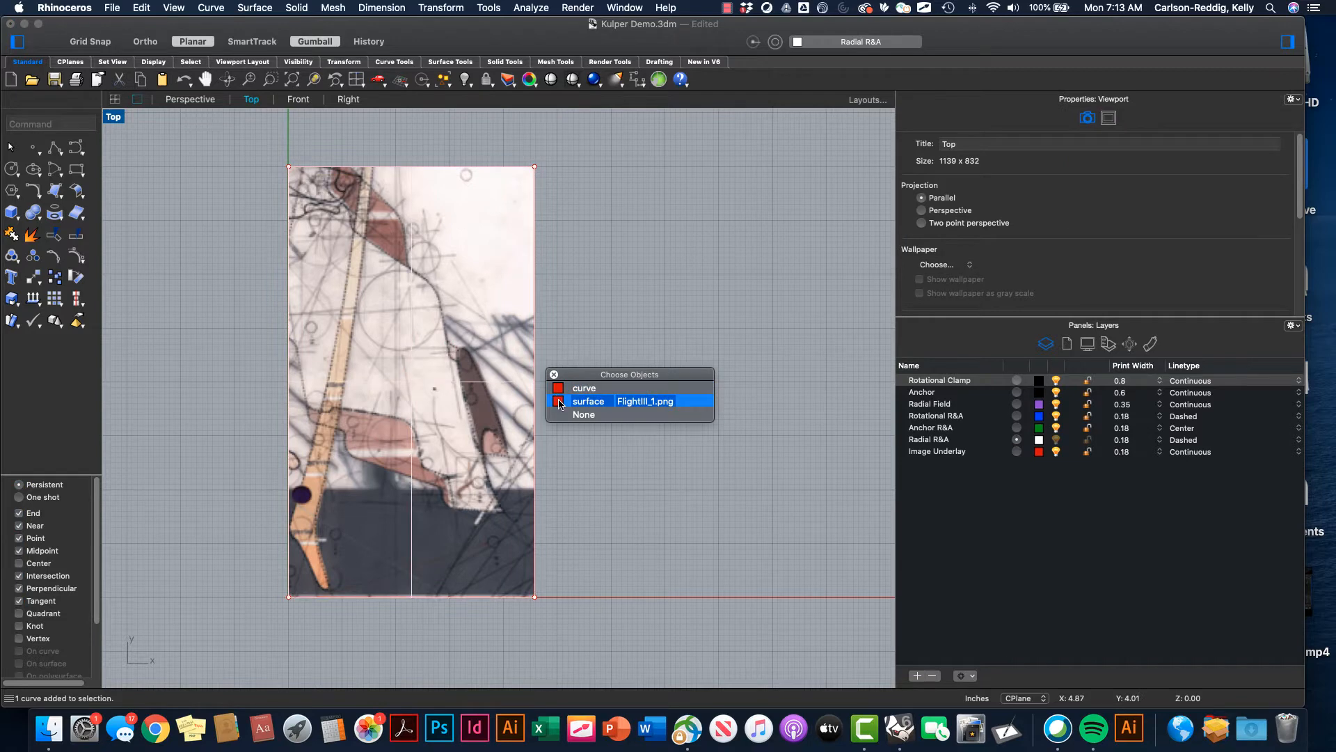
{"action": "left_click", "coordinate": [588, 401]}
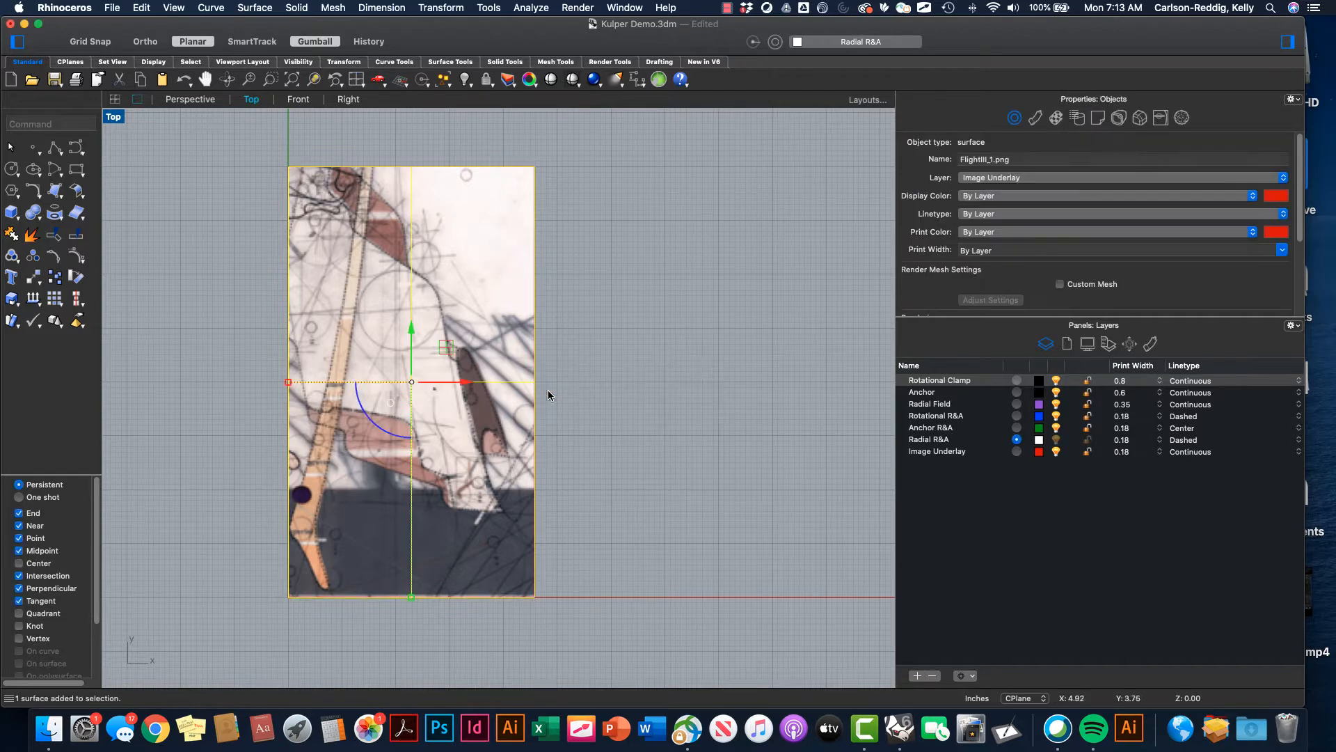
Step: Select the frame curve around the picture and copy it to the Rotational Clamp layer
{"action": "left_click", "coordinate": [560, 339]}
{"action": "left_click", "coordinate": [530, 337]}
{"action": "left_click", "coordinate": [580, 360]}
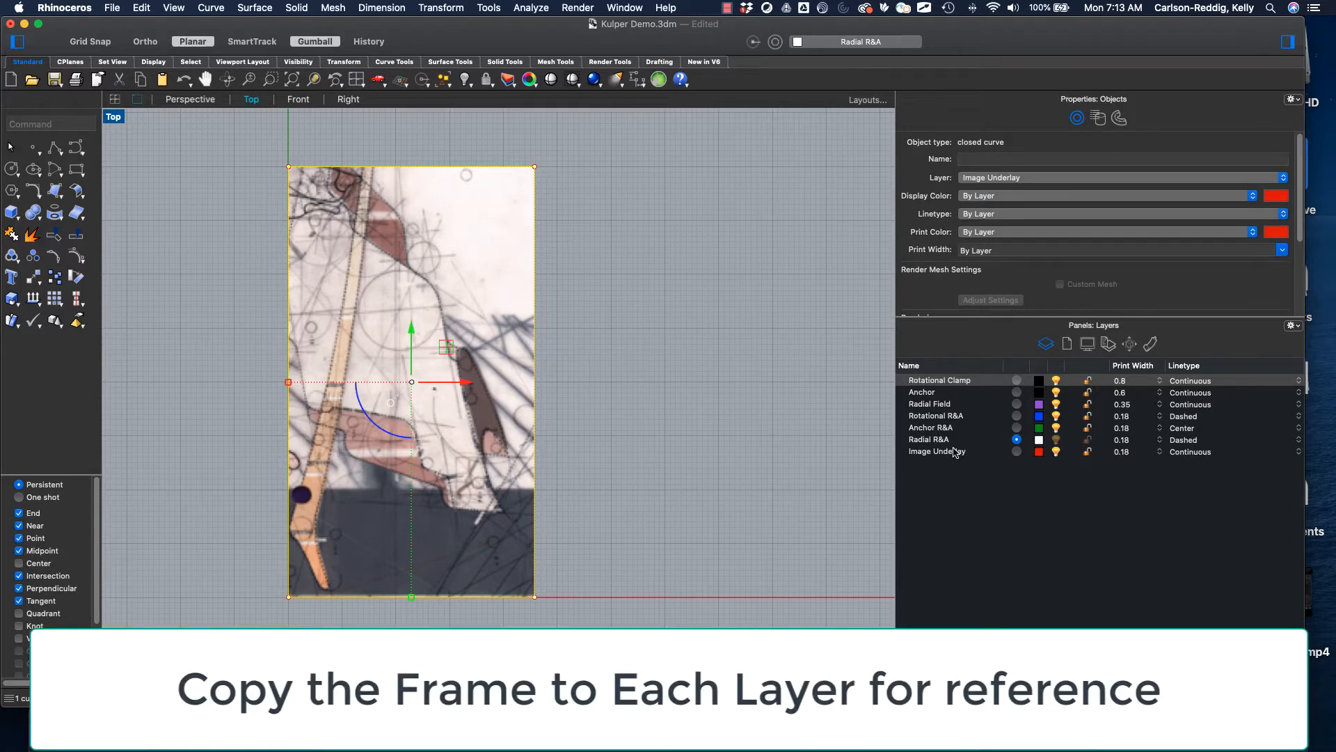
{"action": "right_click", "coordinate": [951, 386]}
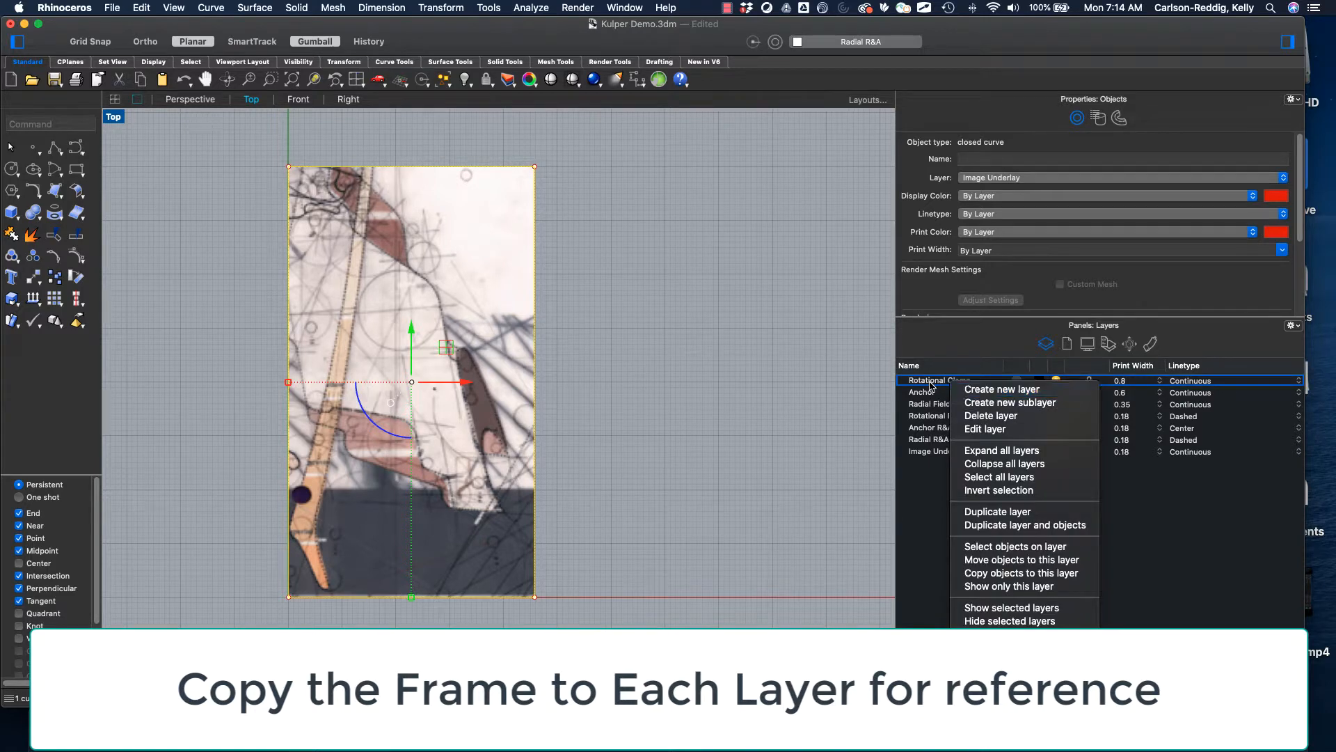
{"action": "left_click", "coordinate": [929, 383]}
{"action": "right_click", "coordinate": [930, 382]}
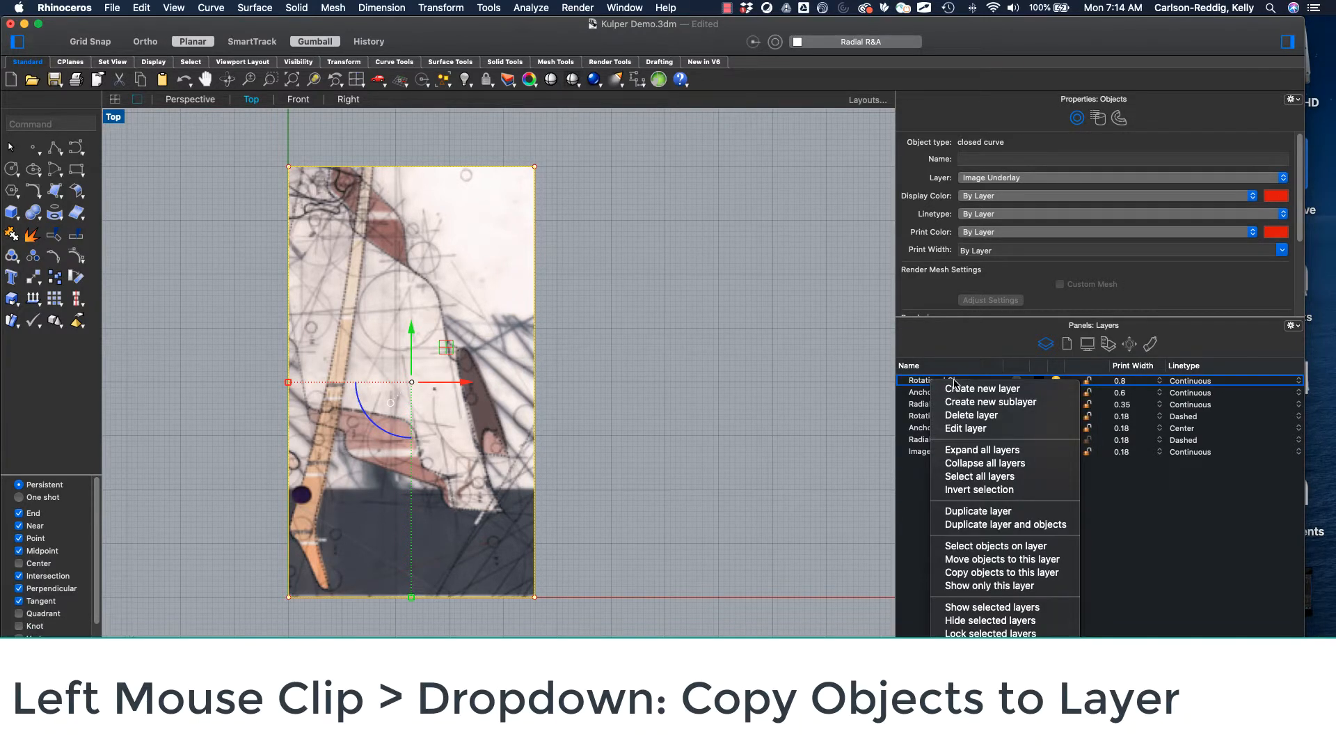
{"action": "left_click", "coordinate": [999, 572]}
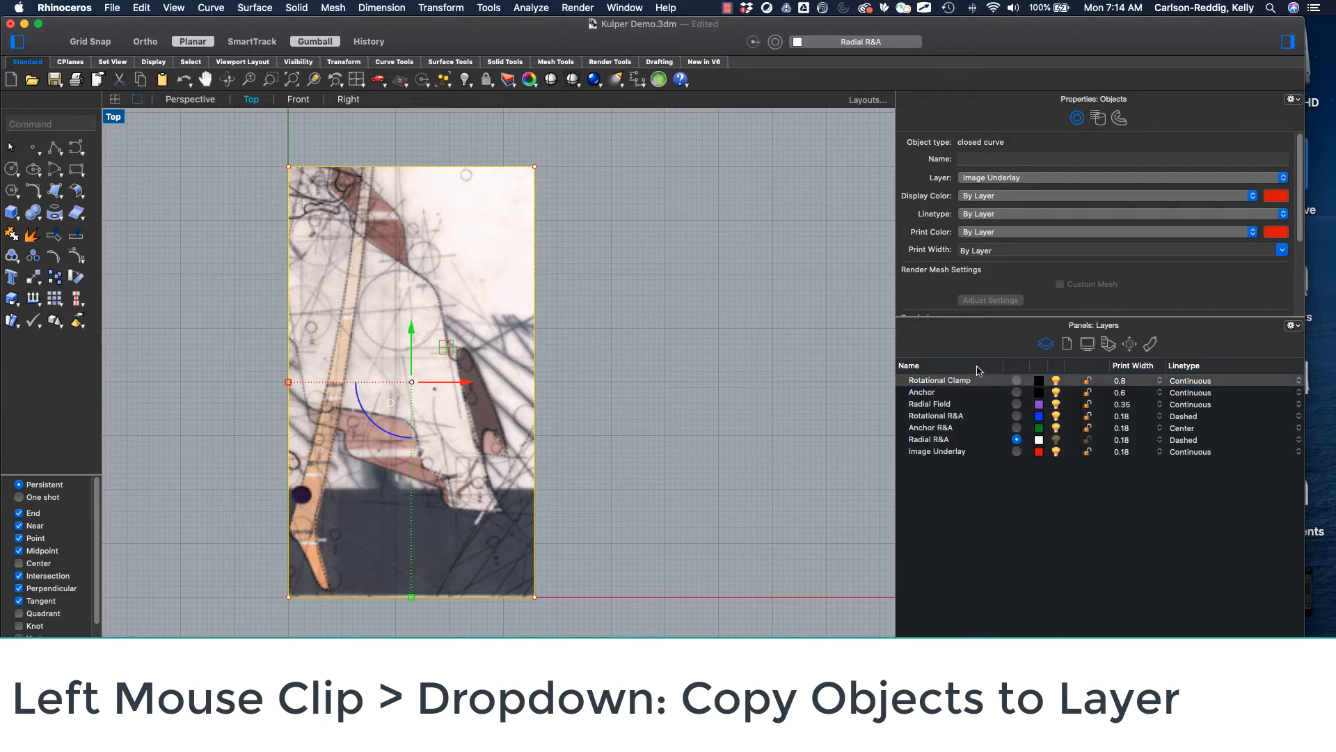
Step: Copy the selected frame curve to the Anchor layer and to the Radial Field layer
{"action": "left_click", "coordinate": [949, 393]}
{"action": "right_click", "coordinate": [948, 394]}
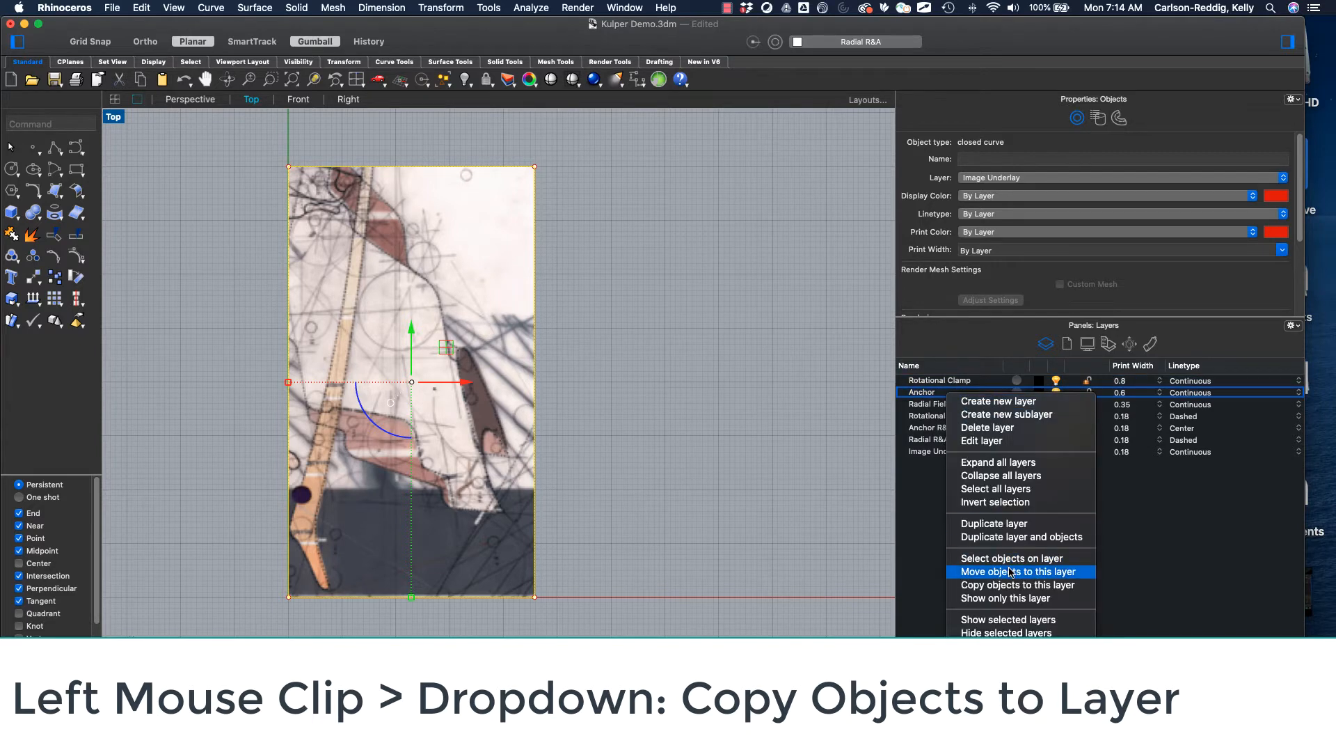
{"action": "left_click", "coordinate": [1025, 586]}
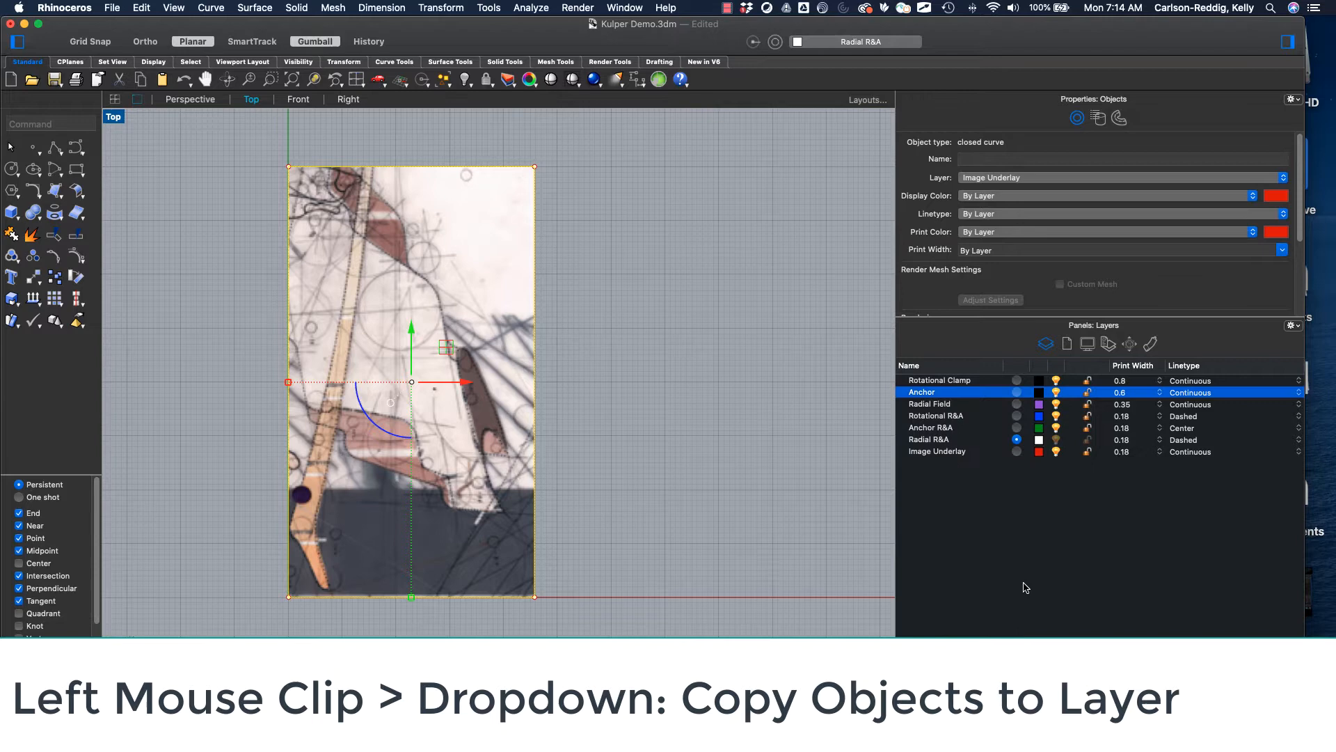
{"action": "left_click", "coordinate": [949, 405]}
{"action": "right_click", "coordinate": [949, 407]}
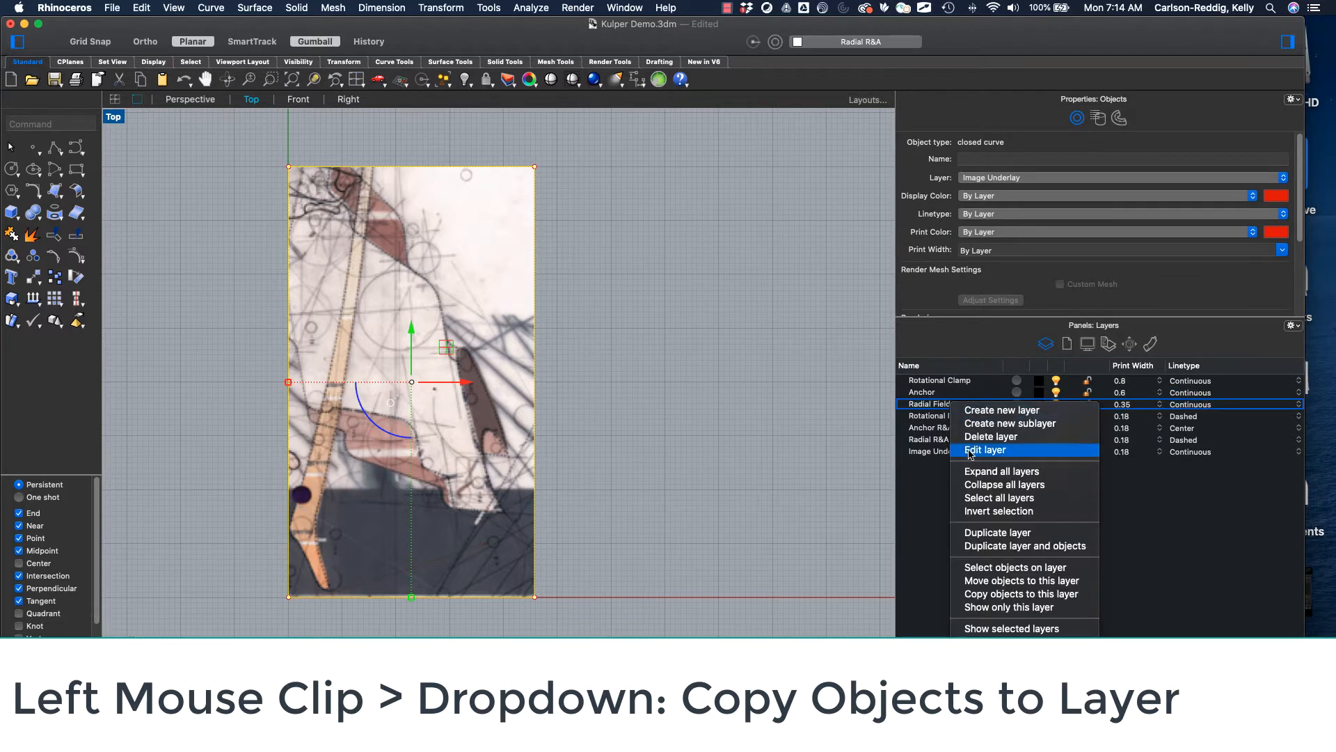
{"action": "left_click", "coordinate": [1015, 593]}
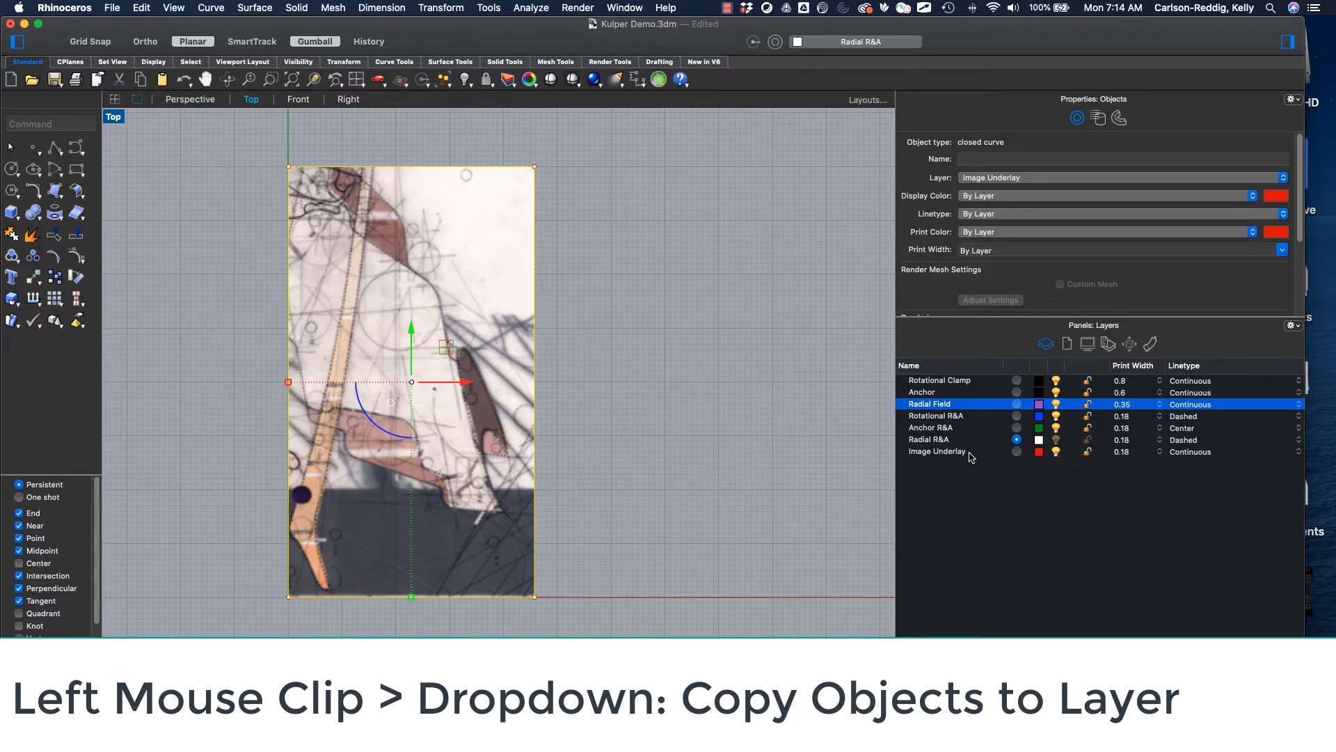
Step: Lock the Image Underlay layer, and switch its visibility off and on to check the copied frames
{"action": "left_click", "coordinate": [1089, 452]}
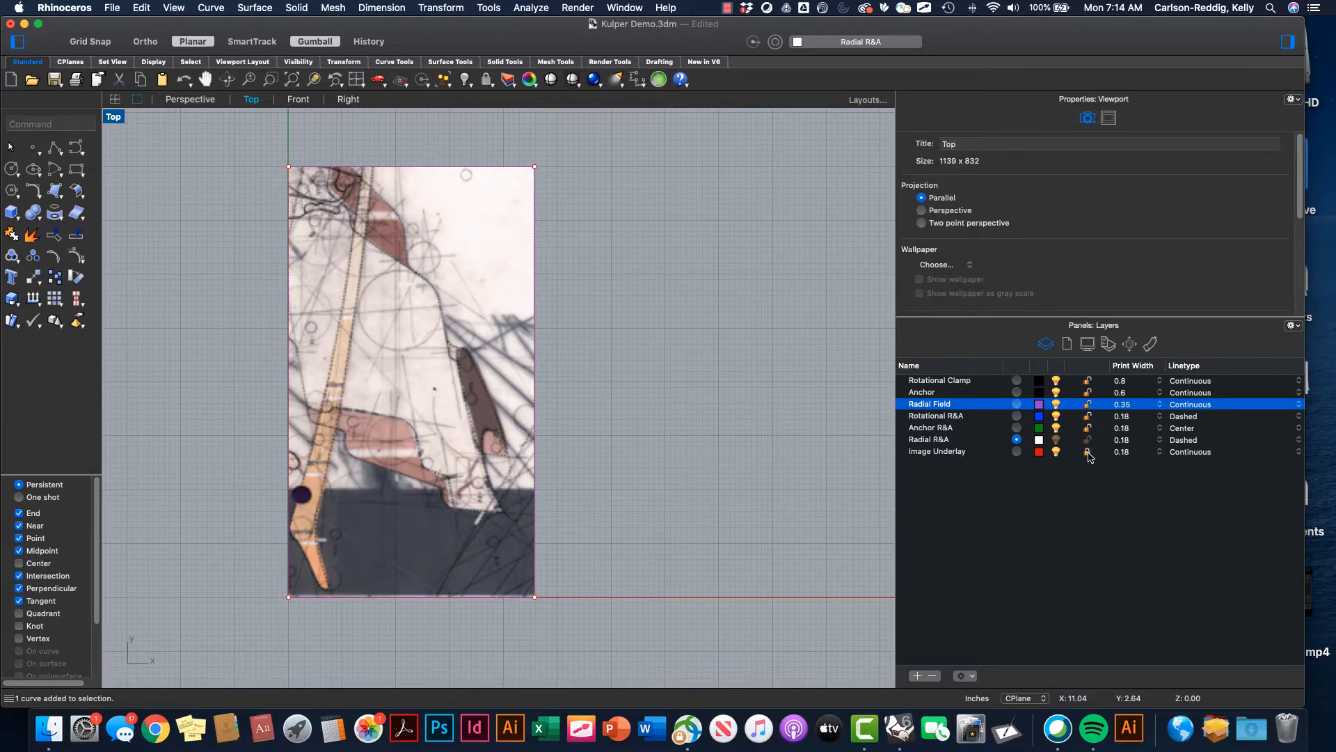
{"action": "left_click", "coordinate": [476, 387]}
{"action": "right_click_drag", "start_coordinate": [450, 371], "coordinate": [440, 339]}
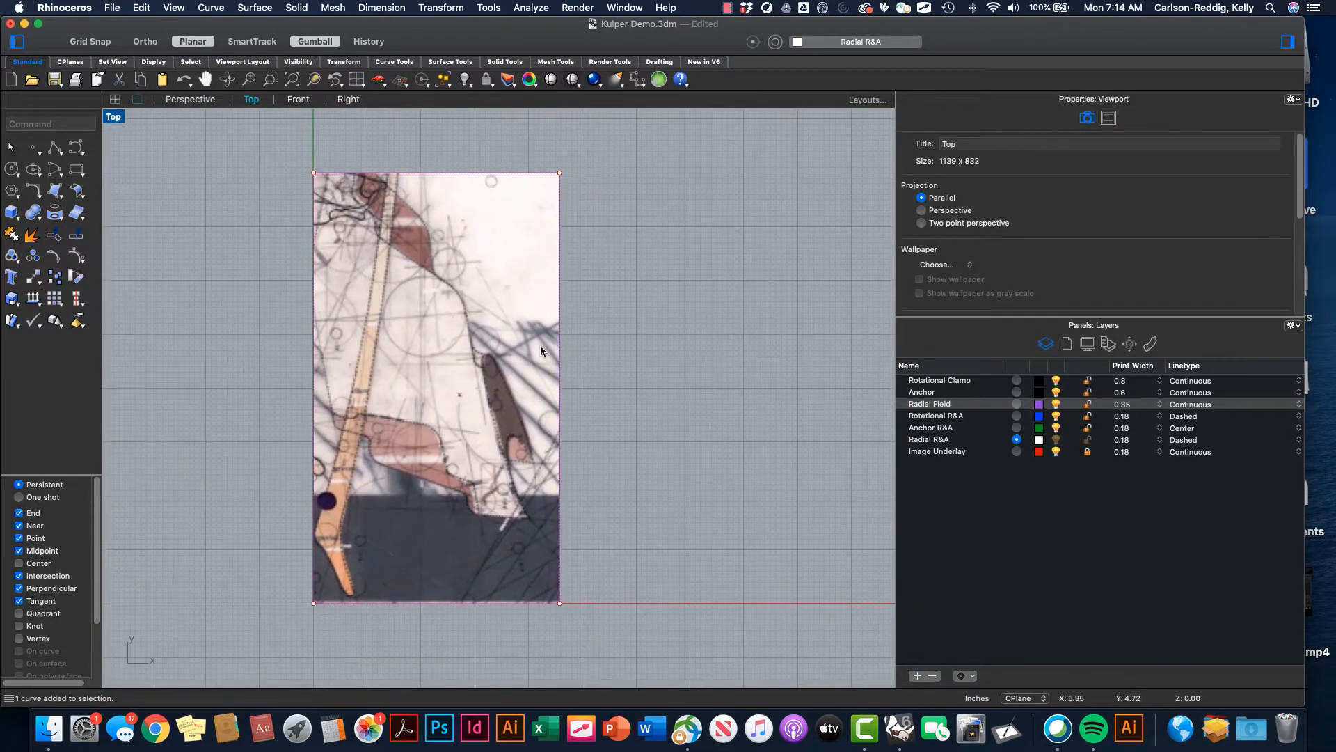
{"action": "left_click", "coordinate": [1055, 452]}
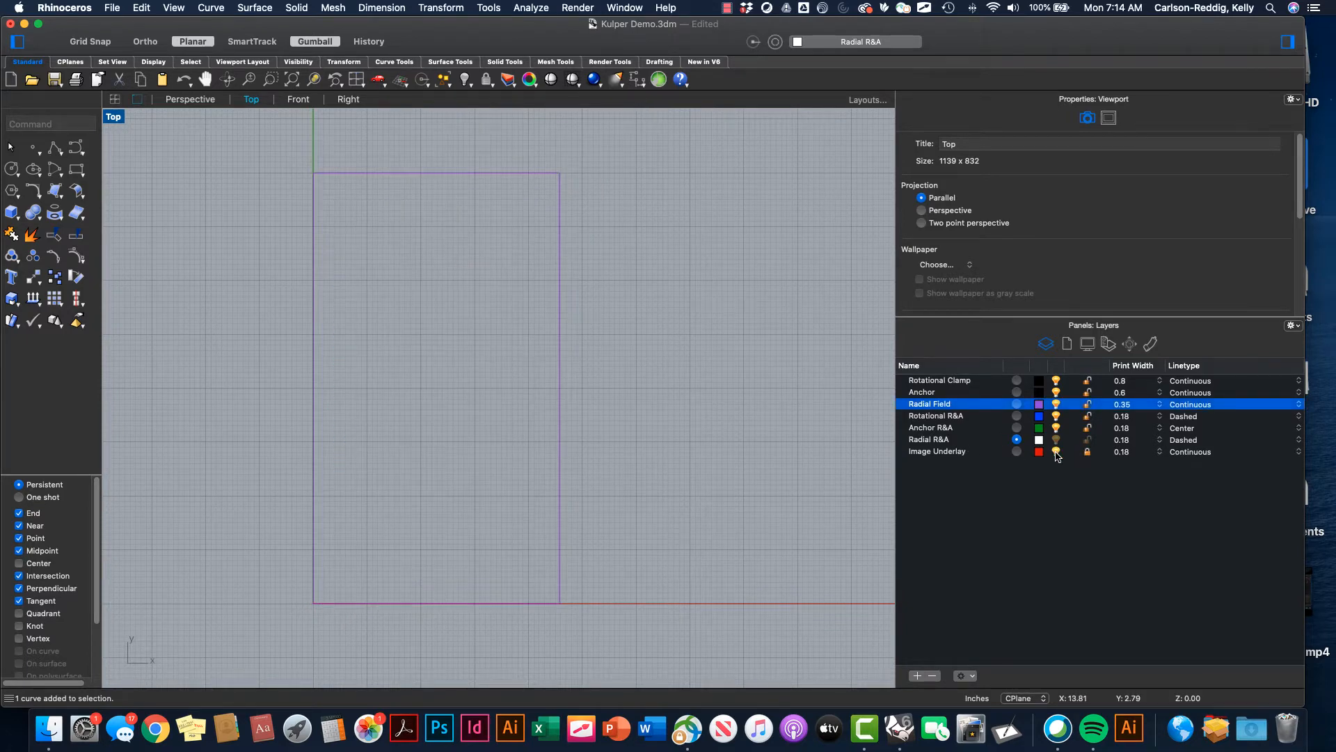
{"action": "left_click", "coordinate": [1055, 452]}
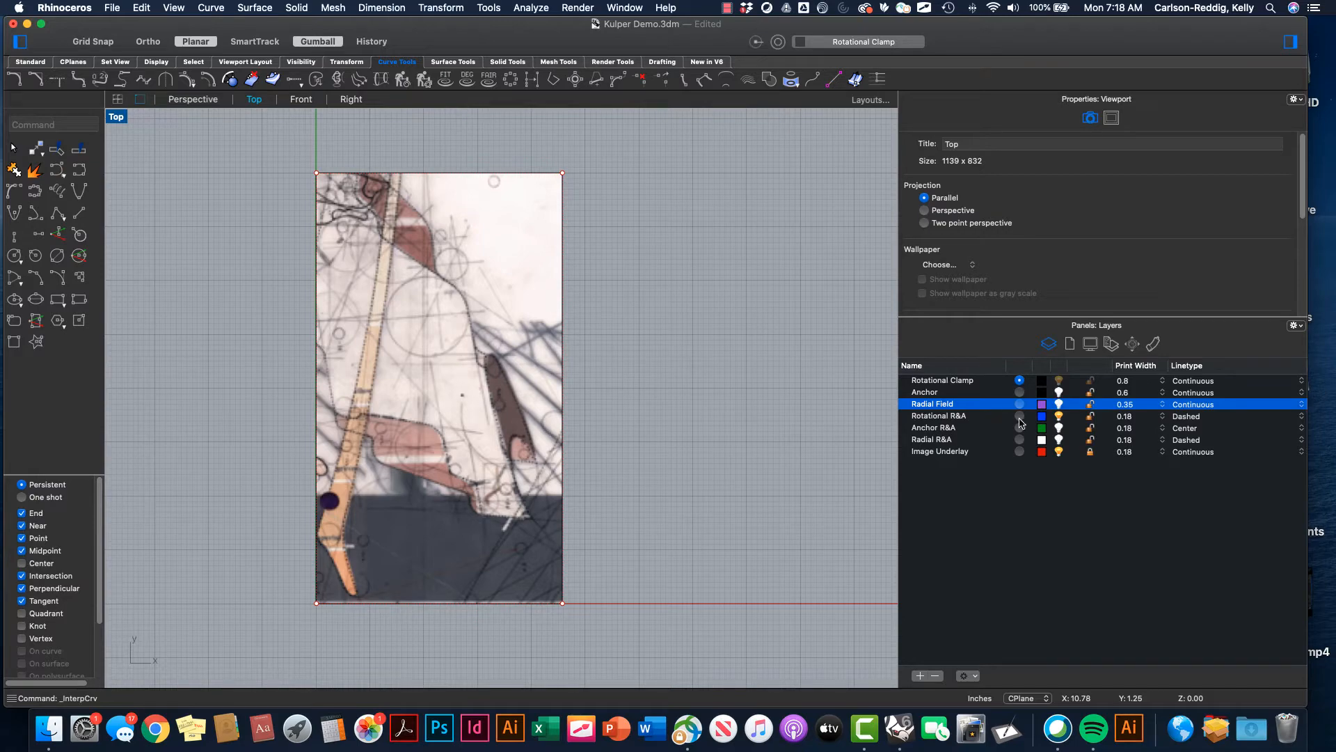
Step: Make Rotational R&A the current layer and turn off Ortho for drawing angled lines
{"action": "left_click", "coordinate": [1019, 416]}
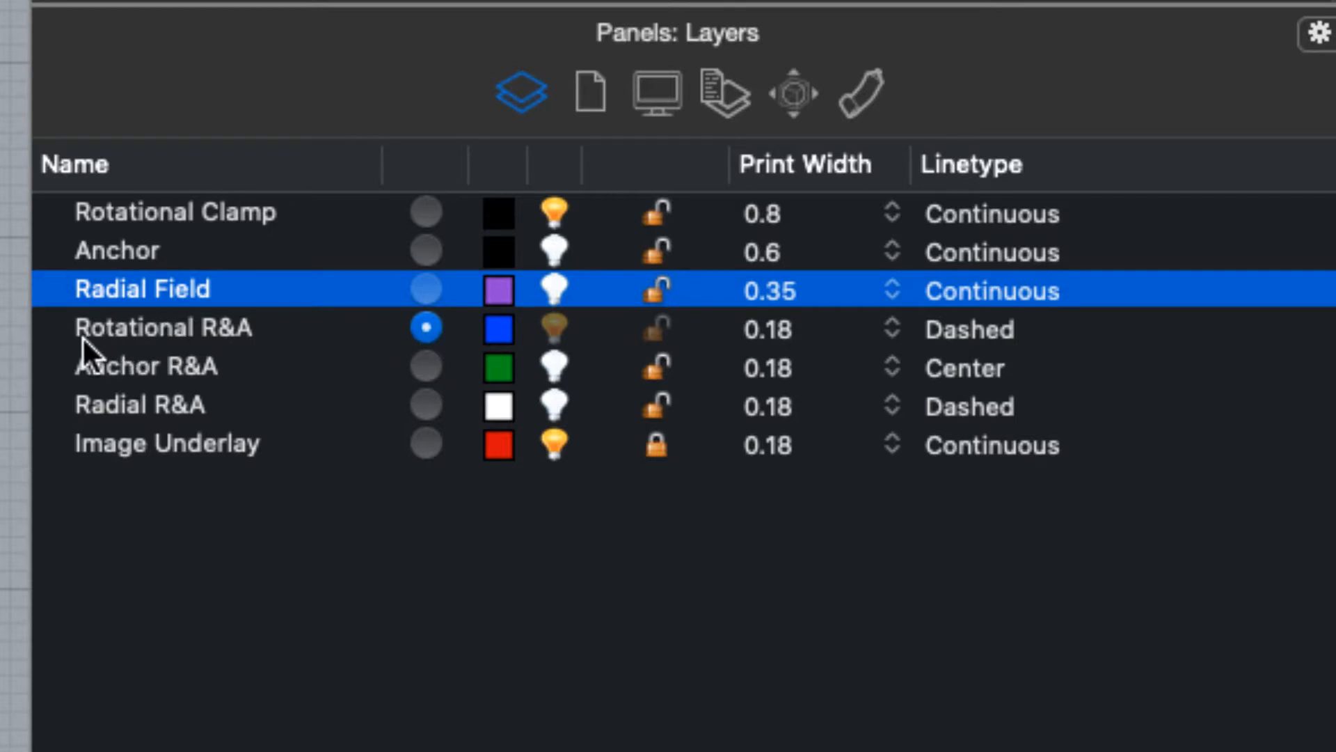
{"action": "left_click", "coordinate": [241, 326]}
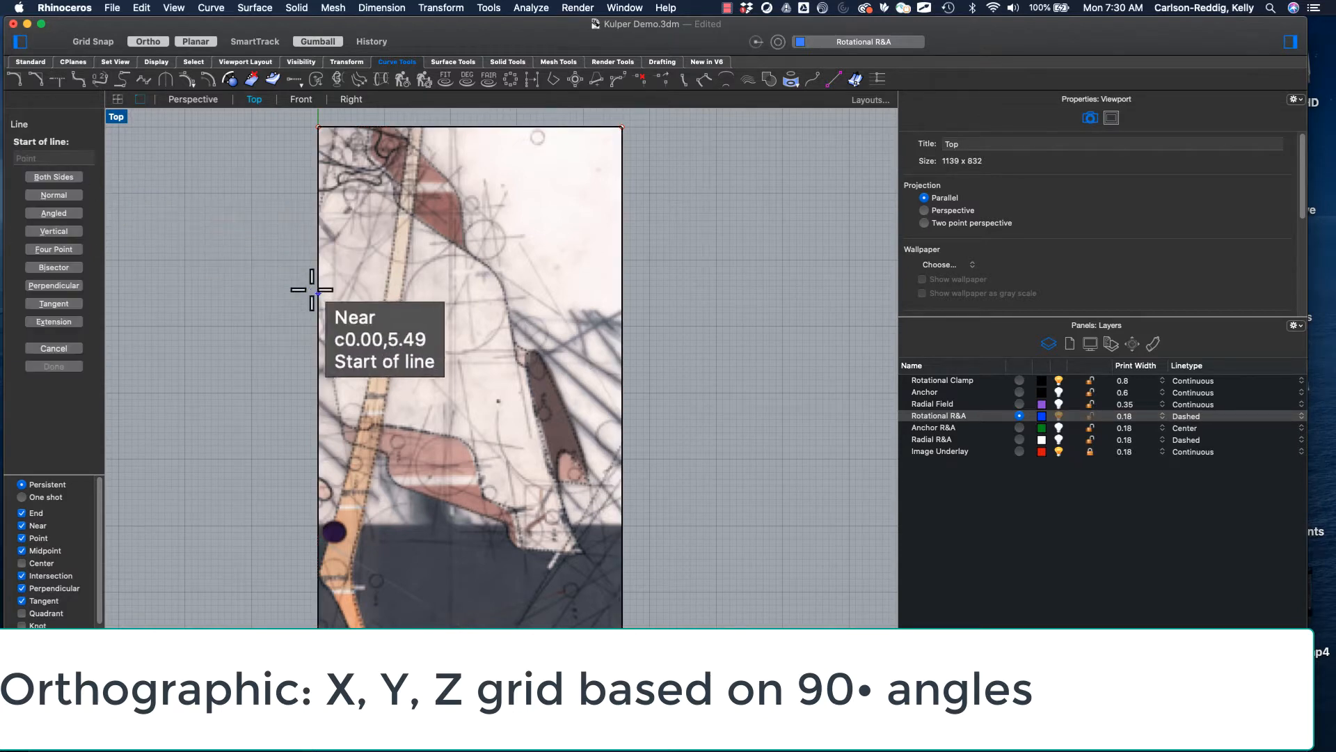
{"action": "left_click", "coordinate": [335, 285]}
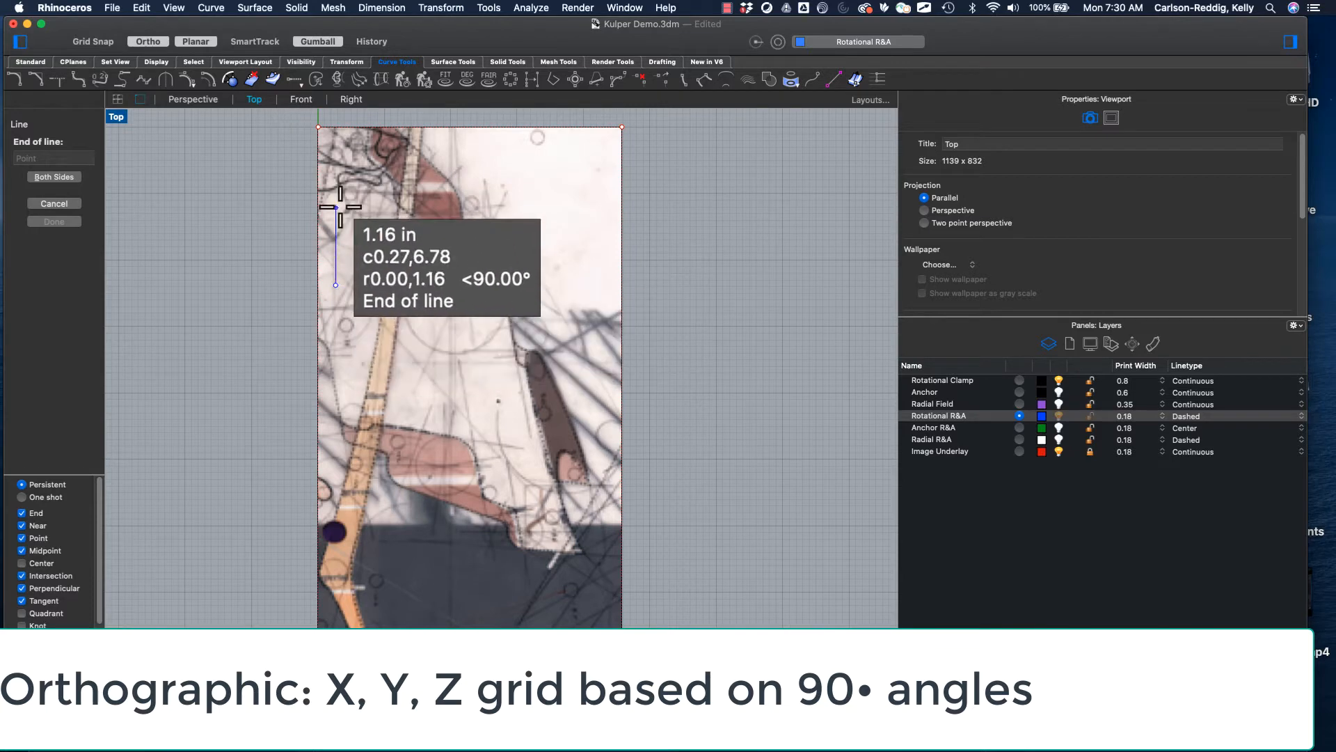
{"action": "left_click", "coordinate": [148, 41]}
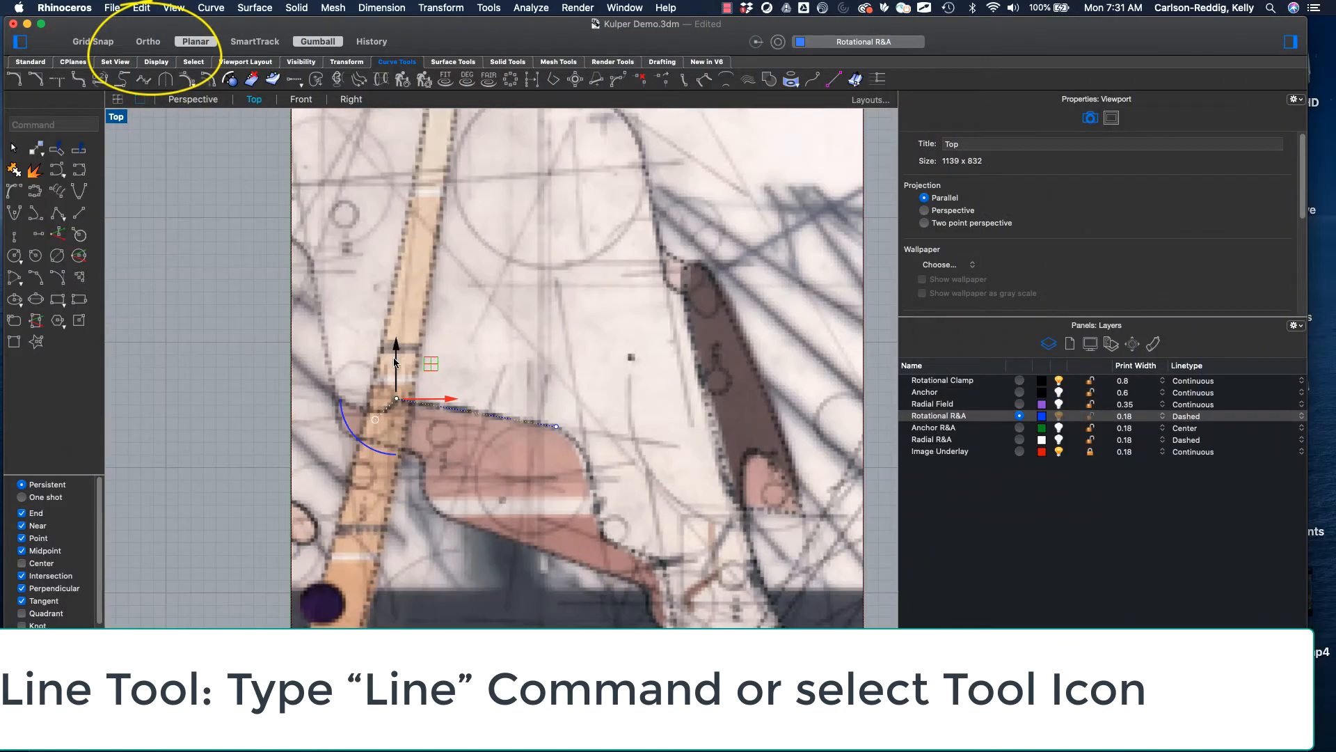
Step: Copy the line on the lower pink shape's upper edge downward and fit its endpoints to the shape's sloping lower edge
{"action": "scroll", "coordinate": [471, 409], "scroll_direction": "down", "scroll_amount": 4}
{"action": "left_click", "coordinate": [422, 366]}
{"action": "left_click", "coordinate": [812, 364]}
{"action": "left_click", "coordinate": [480, 413]}
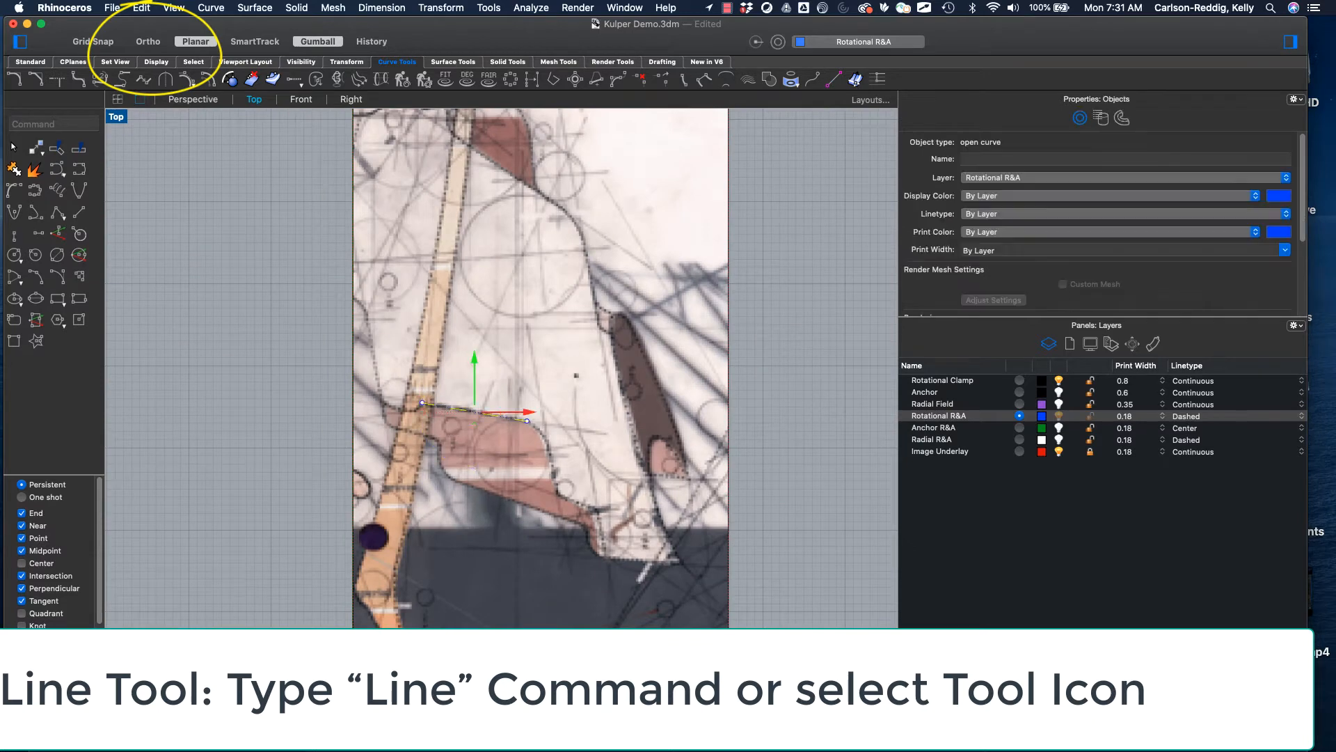
{"action": "left_click_drag", "start_coordinate": [475, 376], "coordinate": [475, 448], "text": "alt"}
{"action": "left_click_drag", "start_coordinate": [527, 494], "coordinate": [586, 527]}
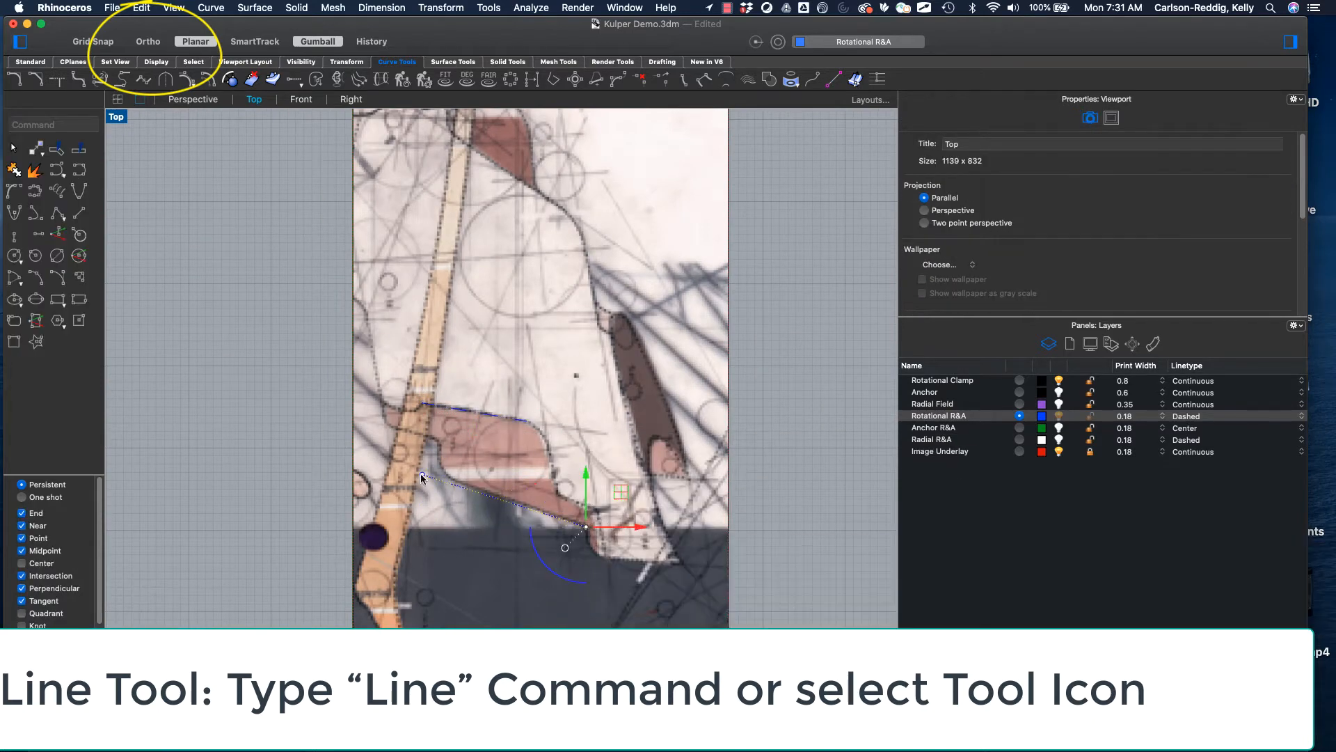
{"action": "left_click_drag", "start_coordinate": [422, 474], "coordinate": [450, 478]}
Step: Copy the upper-edge line upward and move its endpoints onto the short edge near the pink shape's lower-right tip
{"action": "left_click", "coordinate": [476, 412]}
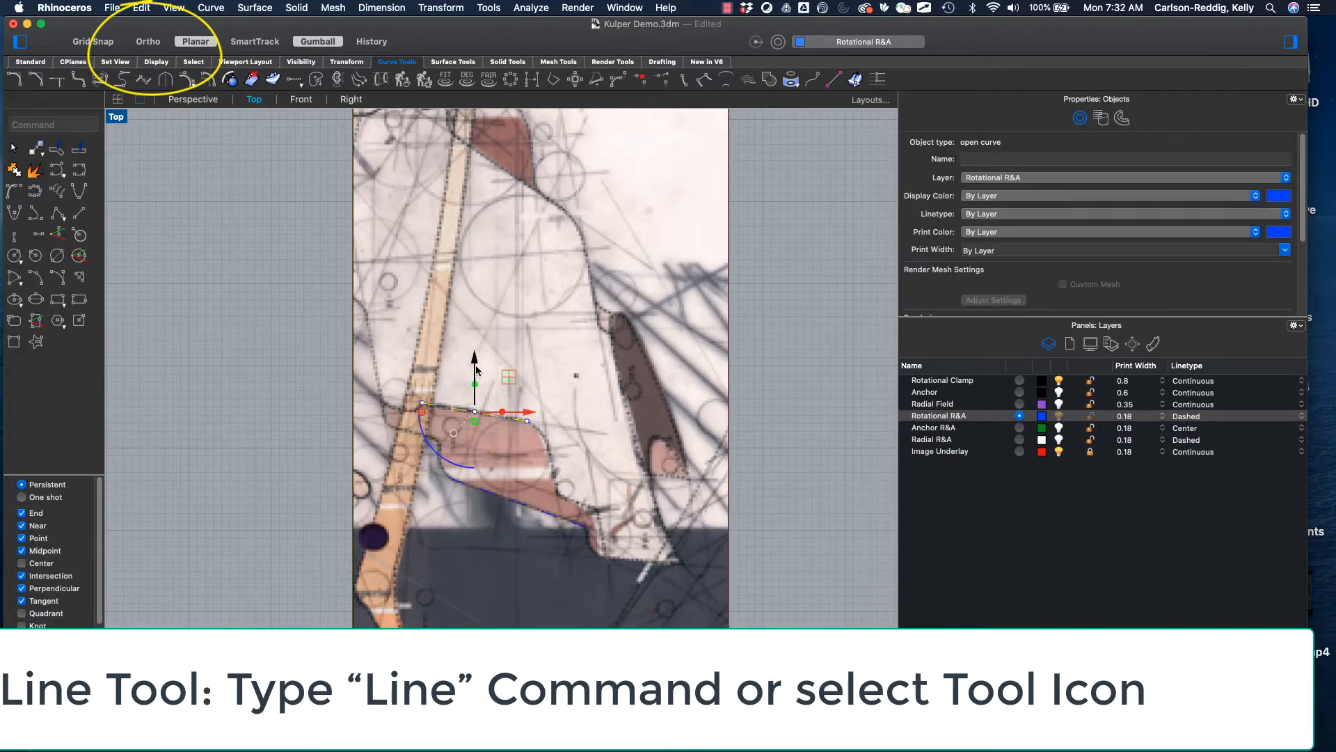
{"action": "left_click_drag", "start_coordinate": [474, 365], "coordinate": [475, 317], "text": "alt"}
{"action": "mouse_move", "coordinate": [527, 372]}
{"action": "left_mouse_down"}
{"action": "mouse_move", "coordinate": [559, 490]}
{"action": "mouse_move", "coordinate": [597, 506]}
{"action": "left_mouse_up"}
{"action": "left_click_drag", "start_coordinate": [422, 354], "coordinate": [549, 438]}
Step: Draw lines along the right edge of the pink shape's lower tip and the lower edge of its narrow left end
{"action": "key", "text": "Return"}
{"action": "left_click", "coordinate": [597, 507]}
{"action": "left_click", "coordinate": [607, 557]}
{"action": "key", "text": "Return"}
{"action": "left_click", "coordinate": [388, 426]}
{"action": "left_click", "coordinate": [439, 440]}
{"action": "key", "text": "Return"}
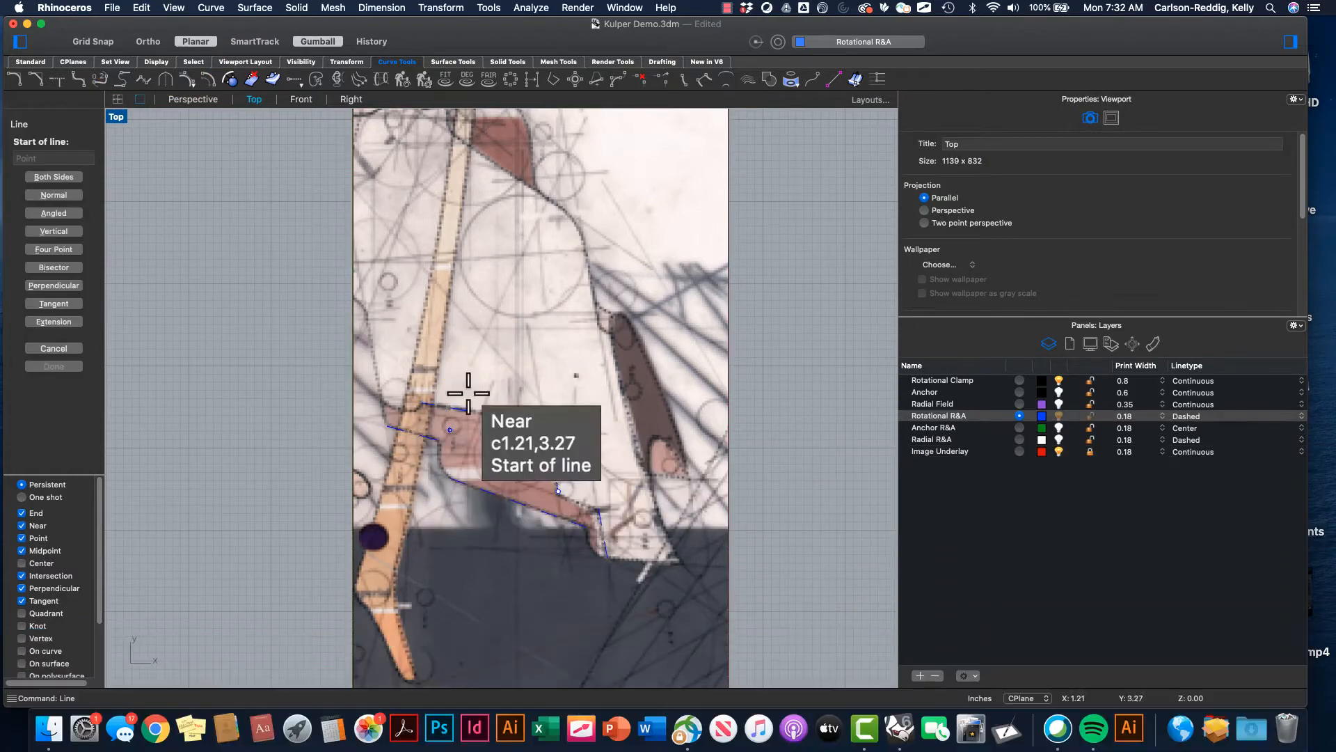
Step: Draw lines along the pink shape's right edge and along the upper edge of its narrow left end
{"action": "scroll", "coordinate": [546, 410], "scroll_direction": "up", "scroll_amount": 4}
{"action": "scroll", "coordinate": [612, 322], "scroll_direction": "down", "scroll_amount": 8}
{"action": "scroll", "coordinate": [547, 383], "scroll_direction": "up", "scroll_amount": 12}
{"action": "left_click", "coordinate": [508, 375]}
{"action": "left_click", "coordinate": [601, 408]}
{"action": "scroll", "coordinate": [604, 410], "scroll_direction": "down", "scroll_amount": 6}
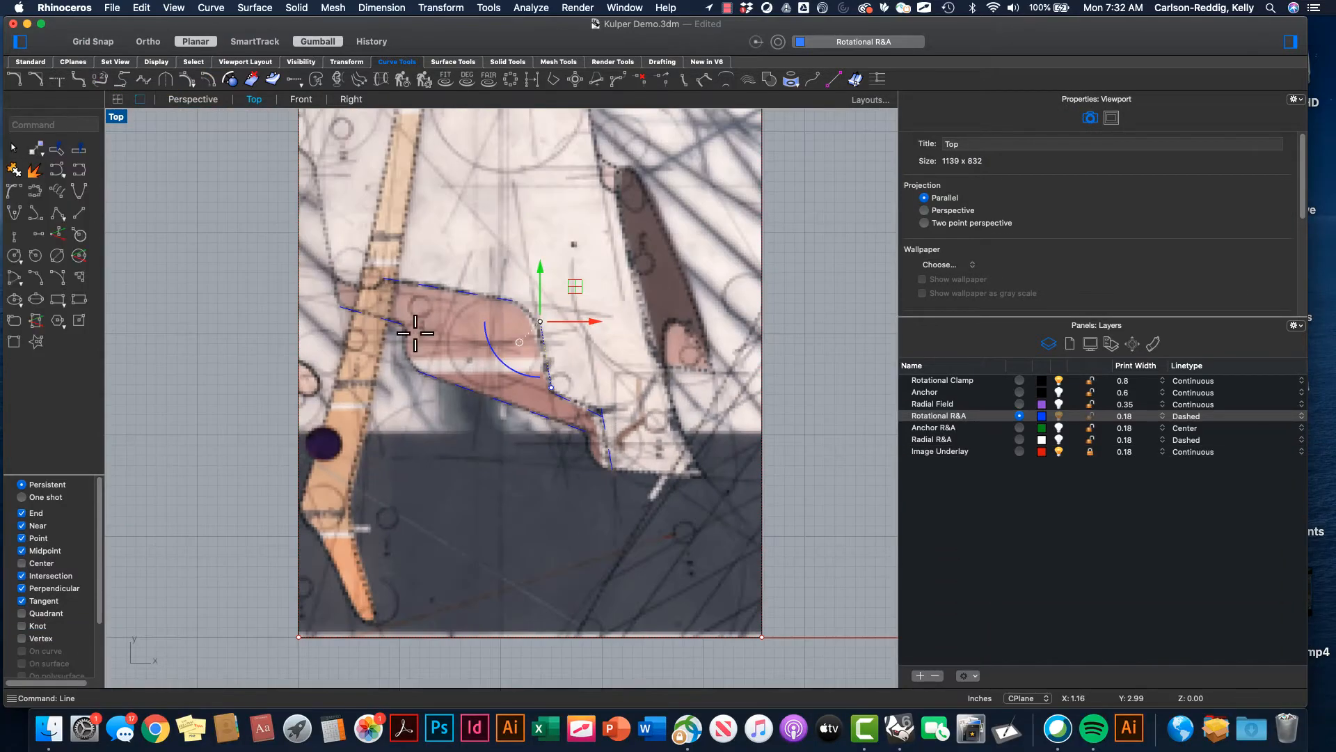
{"action": "key", "text": "Return"}
{"action": "scroll", "coordinate": [349, 287], "scroll_direction": "up", "scroll_amount": 10}
{"action": "left_click", "coordinate": [301, 256]}
{"action": "left_click", "coordinate": [417, 284]}
{"action": "scroll", "coordinate": [417, 284], "scroll_direction": "down", "scroll_amount": 10}
Step: Draw a line along the outer left edge of the orange shape's foot, down to the picture's bottom edge
{"action": "key", "text": "Return"}
{"action": "left_click", "coordinate": [448, 459]}
{"action": "left_click", "coordinate": [495, 545]}
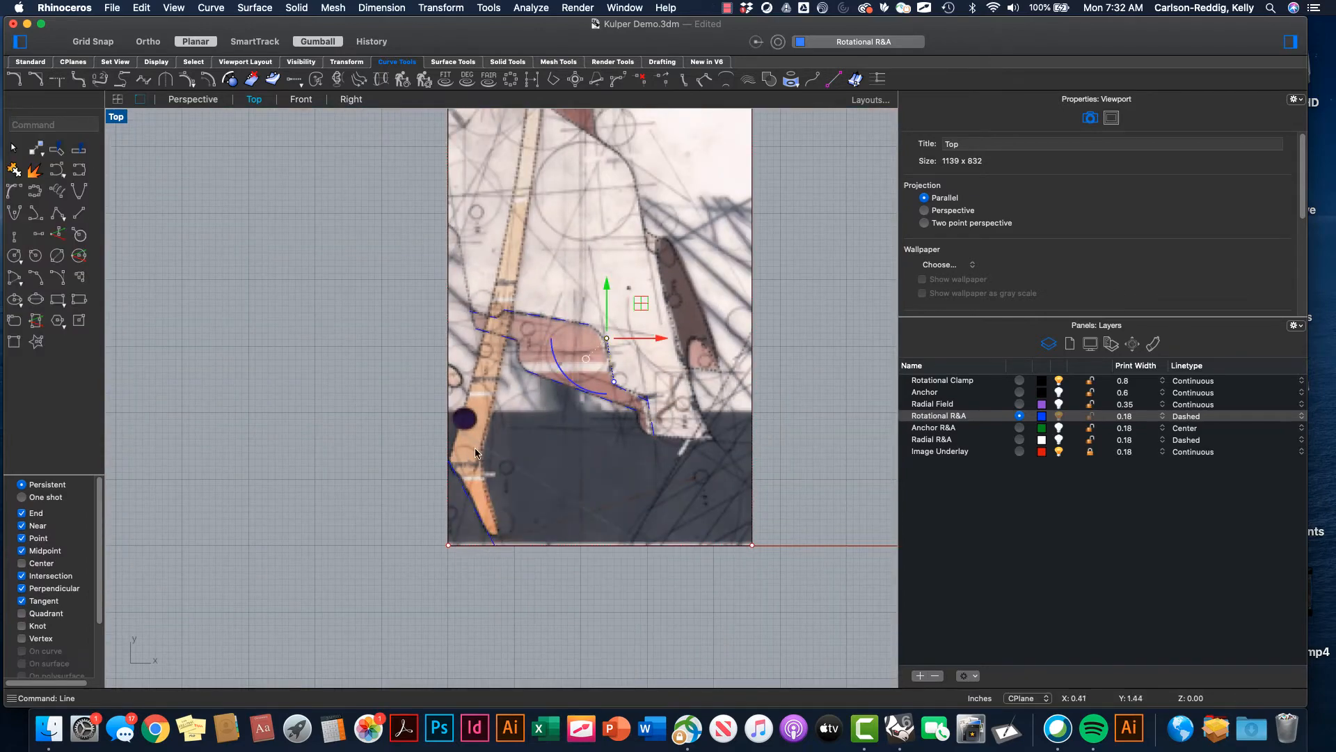
{"action": "key", "text": "Return"}
{"action": "left_click", "coordinate": [474, 441]}
{"action": "scroll", "coordinate": [502, 532], "scroll_direction": "up", "scroll_amount": 13}
{"action": "key", "text": "Escape"}
Step: Draw a line along the right edge of the orange shape's foot down to its tip
{"action": "key", "text": "Return"}
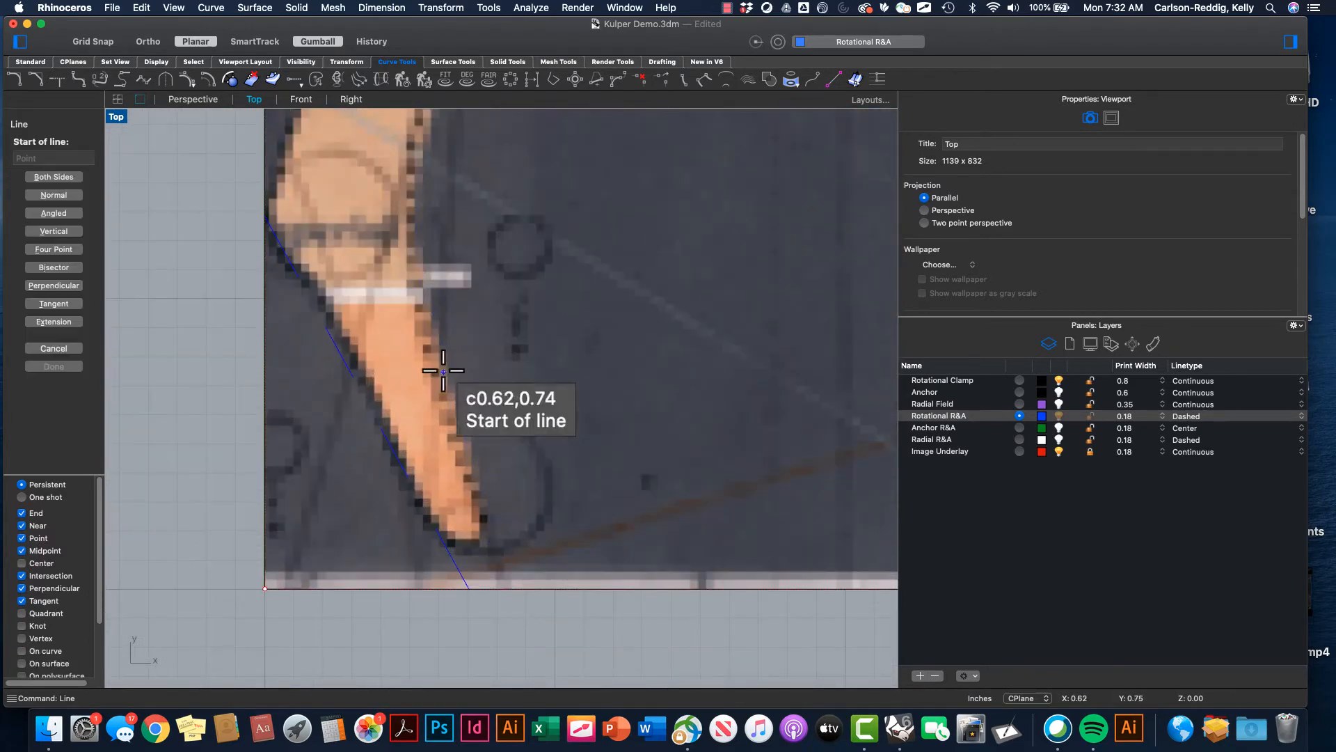
{"action": "left_click", "coordinate": [388, 202]}
{"action": "left_click", "coordinate": [483, 522]}
{"action": "scroll", "coordinate": [579, 548], "scroll_direction": "down", "scroll_amount": 8}
Step: Trace the left edge and the bottom edge of the pink shape's lower tip with two lines, the left one about 0.48 in long
{"action": "key", "text": "Return"}
{"action": "scroll", "coordinate": [645, 331], "scroll_direction": "up", "scroll_amount": 15}
{"action": "left_click", "coordinate": [634, 294]}
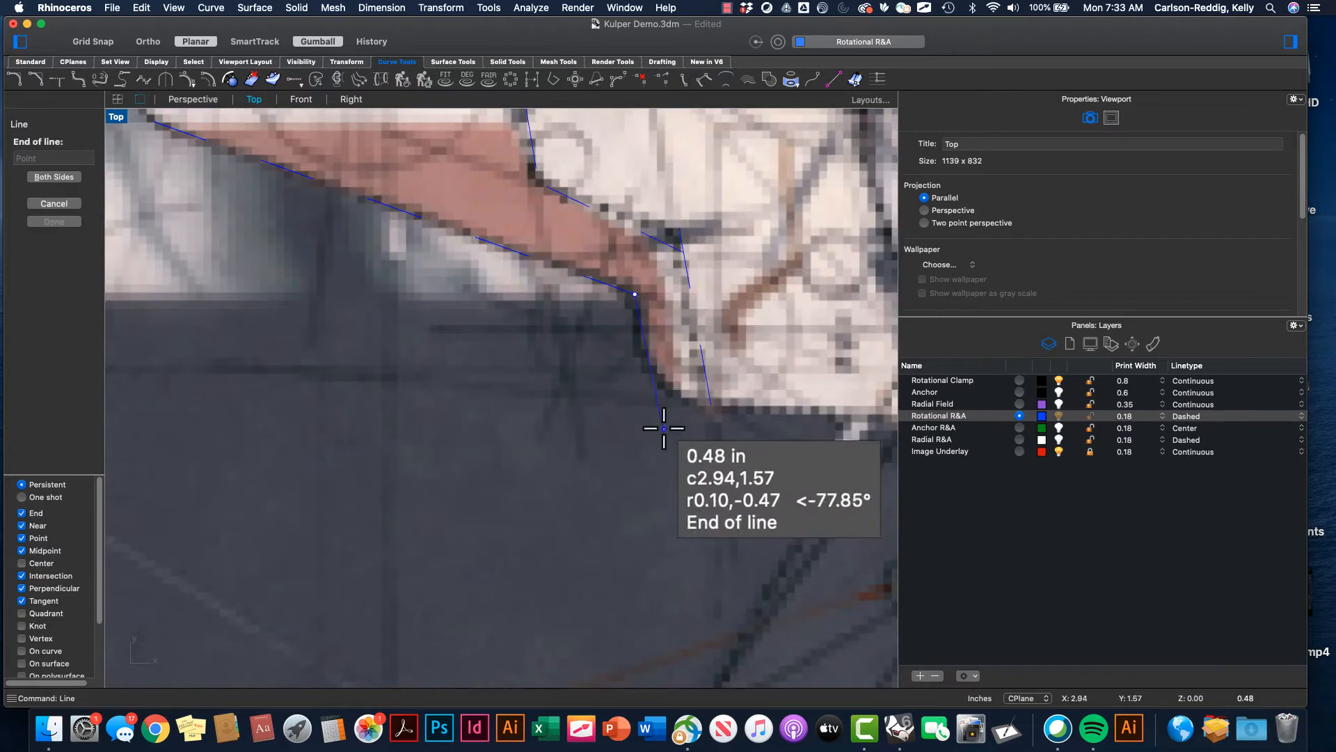
{"action": "left_click", "coordinate": [664, 428]}
{"action": "scroll", "coordinate": [664, 430], "scroll_direction": "down", "scroll_amount": 11}
{"action": "key", "text": "Return"}
{"action": "scroll", "coordinate": [690, 428], "scroll_direction": "up", "scroll_amount": 9}
{"action": "left_click", "coordinate": [604, 386]}
{"action": "left_click", "coordinate": [682, 419]}
{"action": "scroll", "coordinate": [681, 447], "scroll_direction": "down", "scroll_amount": 10}
Step: Draw a line down the pink shape's short left edge, just right of the orange leg
{"action": "key", "text": "Return"}
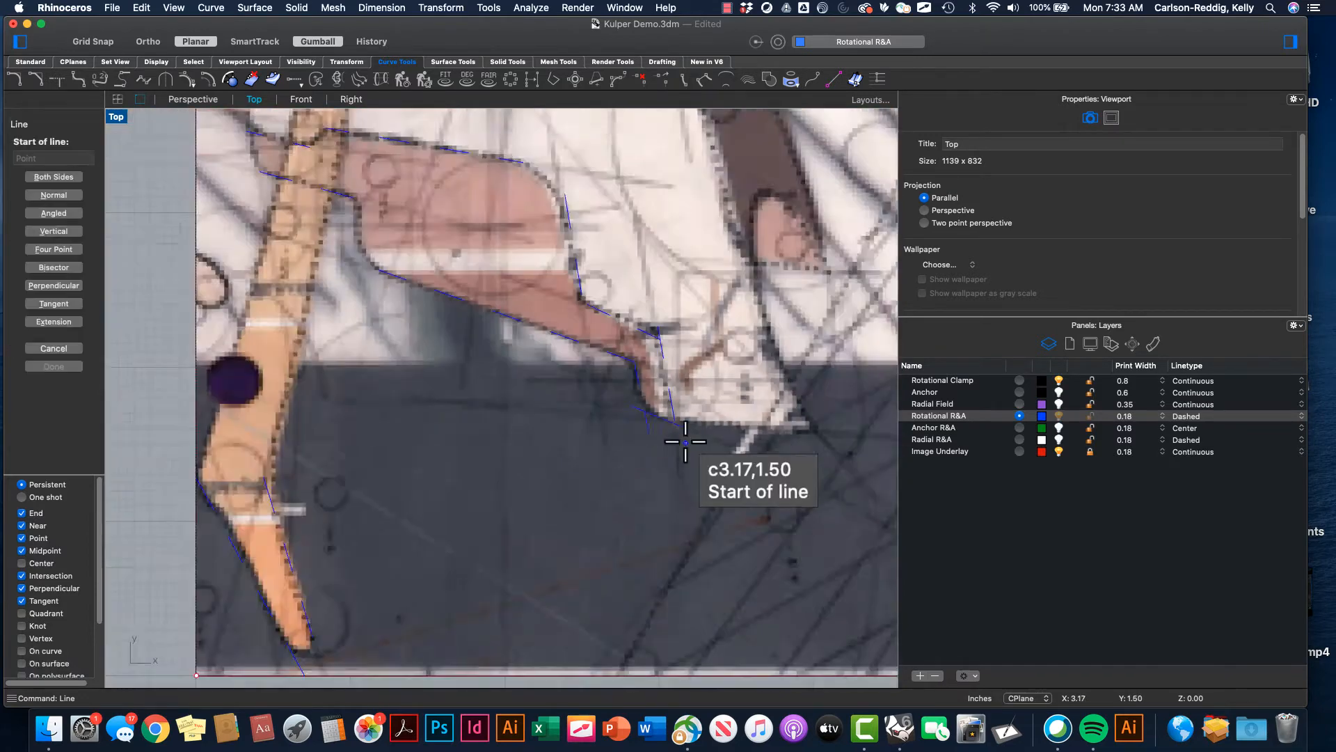
{"action": "scroll", "coordinate": [547, 374], "scroll_direction": "up", "scroll_amount": 9}
{"action": "key", "text": "Return"}
{"action": "left_click", "coordinate": [540, 280]}
{"action": "left_click", "coordinate": [555, 391]}
Step: Draw a short line across the pink shape's narrow left end and another at the notch beside the orange leg
{"action": "scroll", "coordinate": [426, 255], "scroll_direction": "up", "scroll_amount": 7}
{"action": "left_click", "coordinate": [405, 125]}
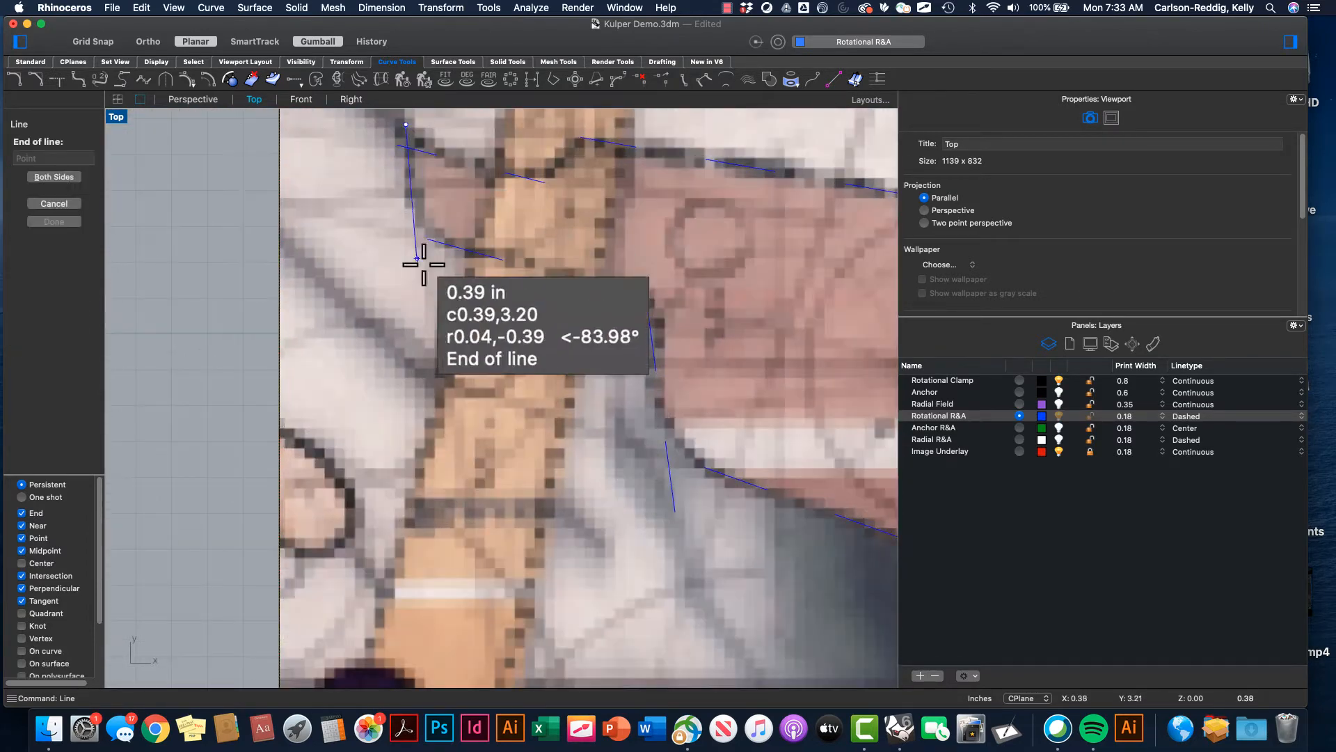
{"action": "left_click", "coordinate": [428, 280]}
{"action": "key", "text": "Return"}
{"action": "left_click", "coordinate": [590, 126]}
{"action": "key", "text": "Return"}
{"action": "scroll", "coordinate": [654, 379], "scroll_direction": "down", "scroll_amount": 14}
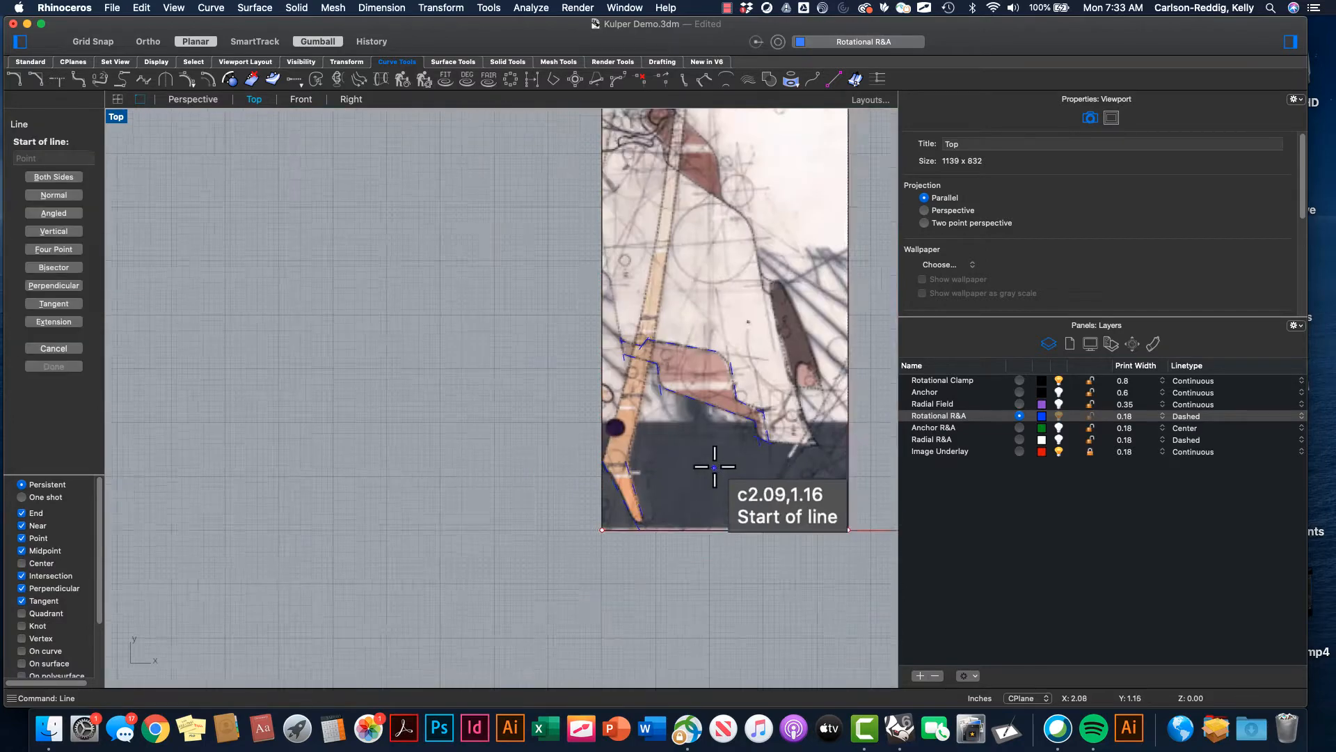
Step: Draw a line about 6.9 in long from the orange leg's lower left side up to the picture's top edge
{"action": "right_click_drag", "start_coordinate": [713, 466], "coordinate": [547, 556]}
{"action": "scroll", "coordinate": [493, 536], "scroll_direction": "up", "scroll_amount": 5}
{"action": "scroll", "coordinate": [495, 532], "scroll_direction": "down", "scroll_amount": 5}
{"action": "left_click", "coordinate": [437, 552]}
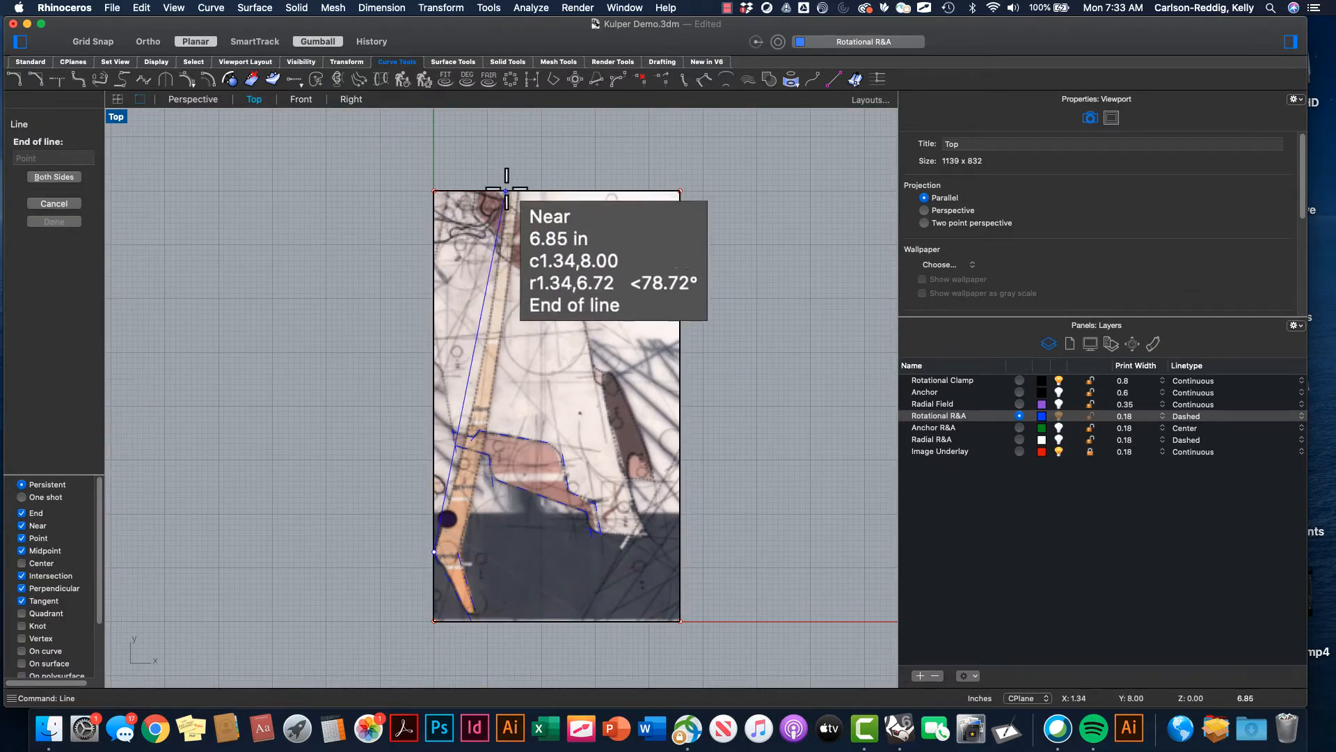
{"action": "left_click", "coordinate": [513, 193]}
{"action": "key", "text": "Return"}
Step: Draw a second long line following the orange leg's right edge up to the picture's top edge
{"action": "left_click", "coordinate": [461, 554]}
{"action": "scroll", "coordinate": [522, 194], "scroll_direction": "up", "scroll_amount": 4}
{"action": "left_click", "coordinate": [515, 195]}
{"action": "scroll", "coordinate": [535, 381], "scroll_direction": "down", "scroll_amount": 8}
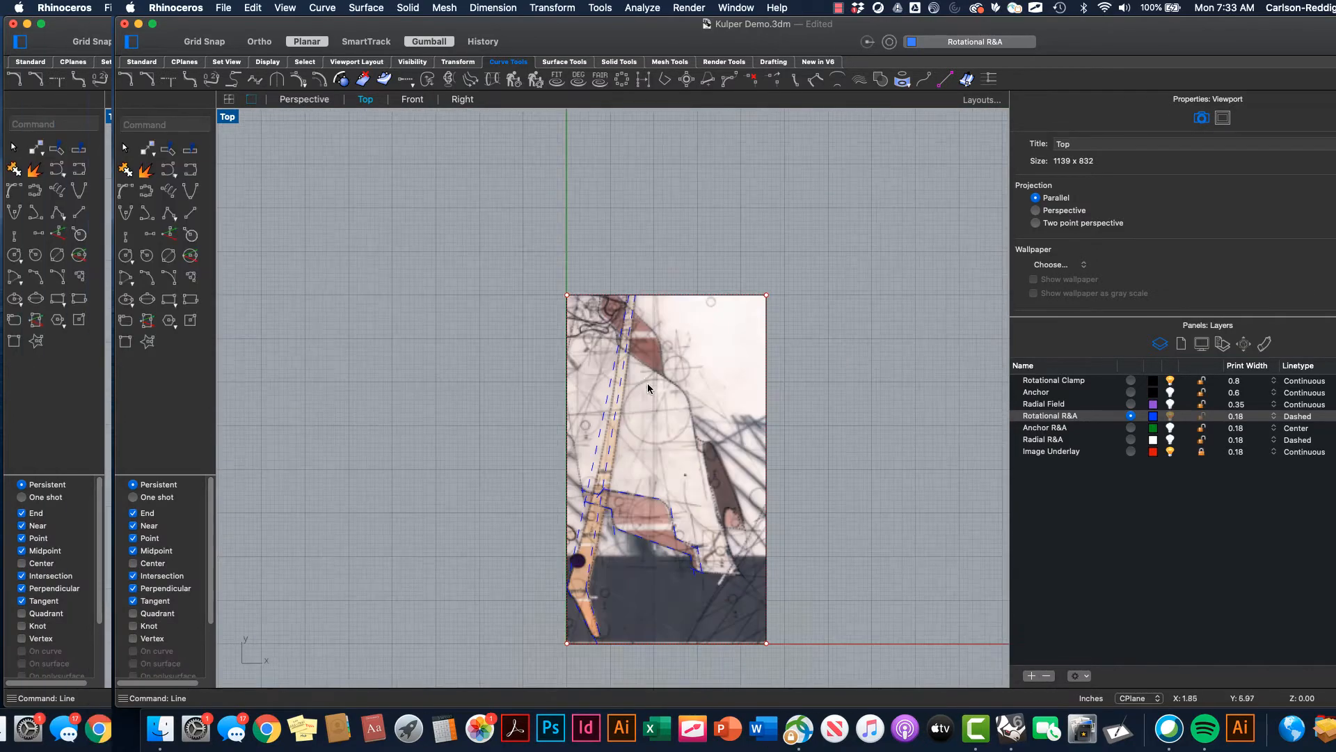
Step: Hide the Image Underlay layer so only the traced lines and the frame show
{"action": "right_click_drag", "start_coordinate": [538, 610], "coordinate": [510, 513]}
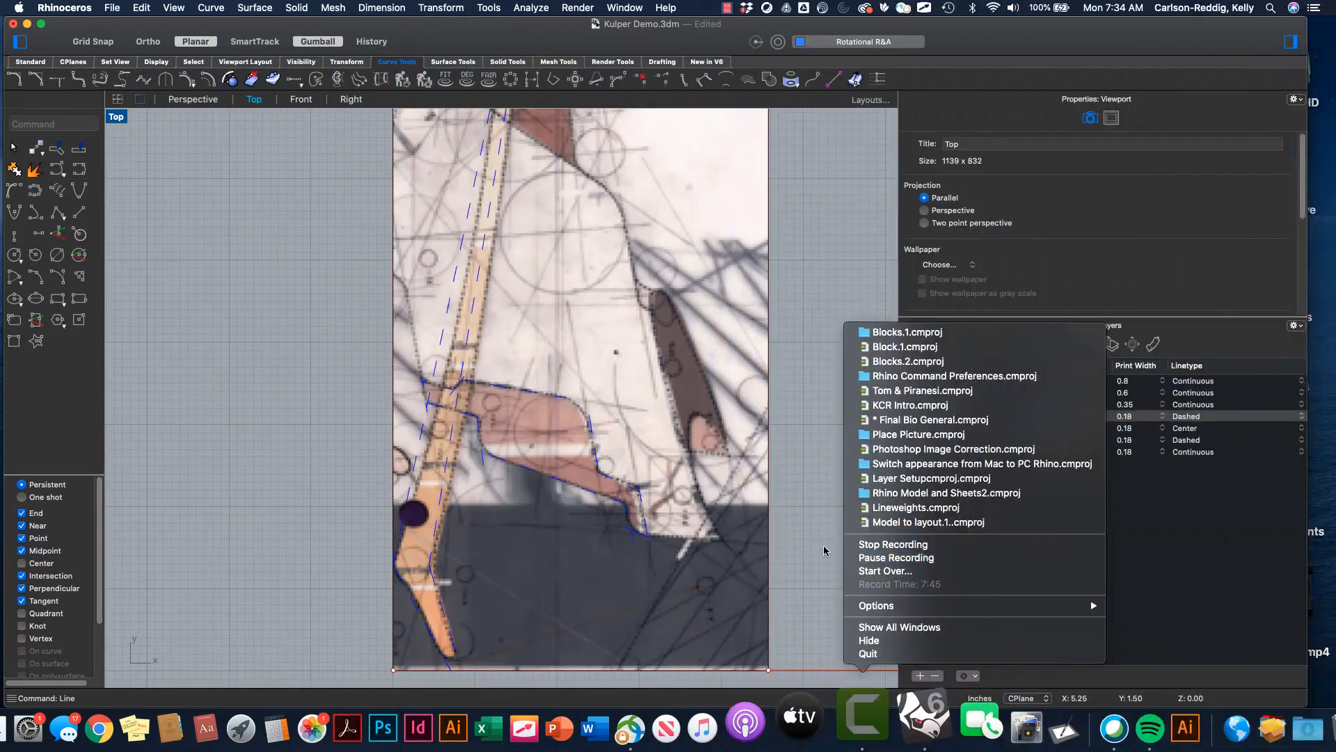
{"action": "left_click", "coordinate": [806, 546]}
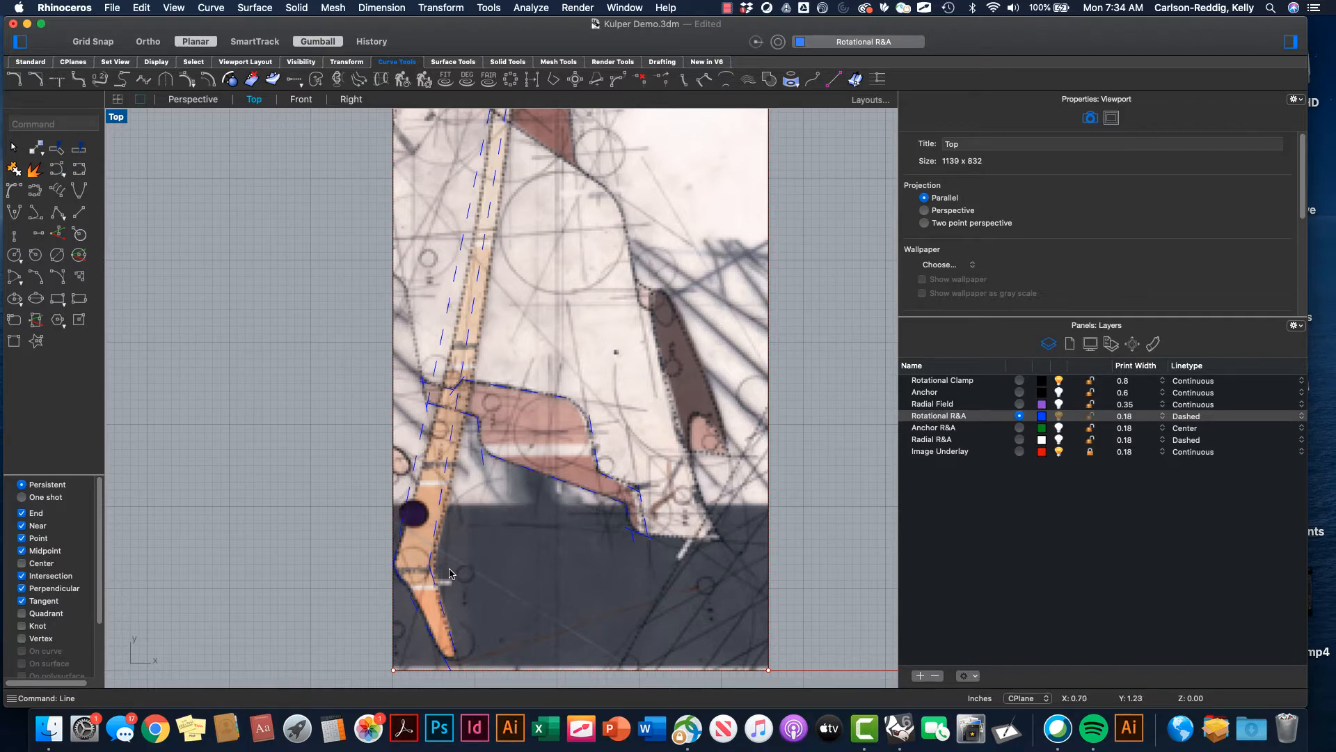
{"action": "left_click", "coordinate": [1059, 452]}
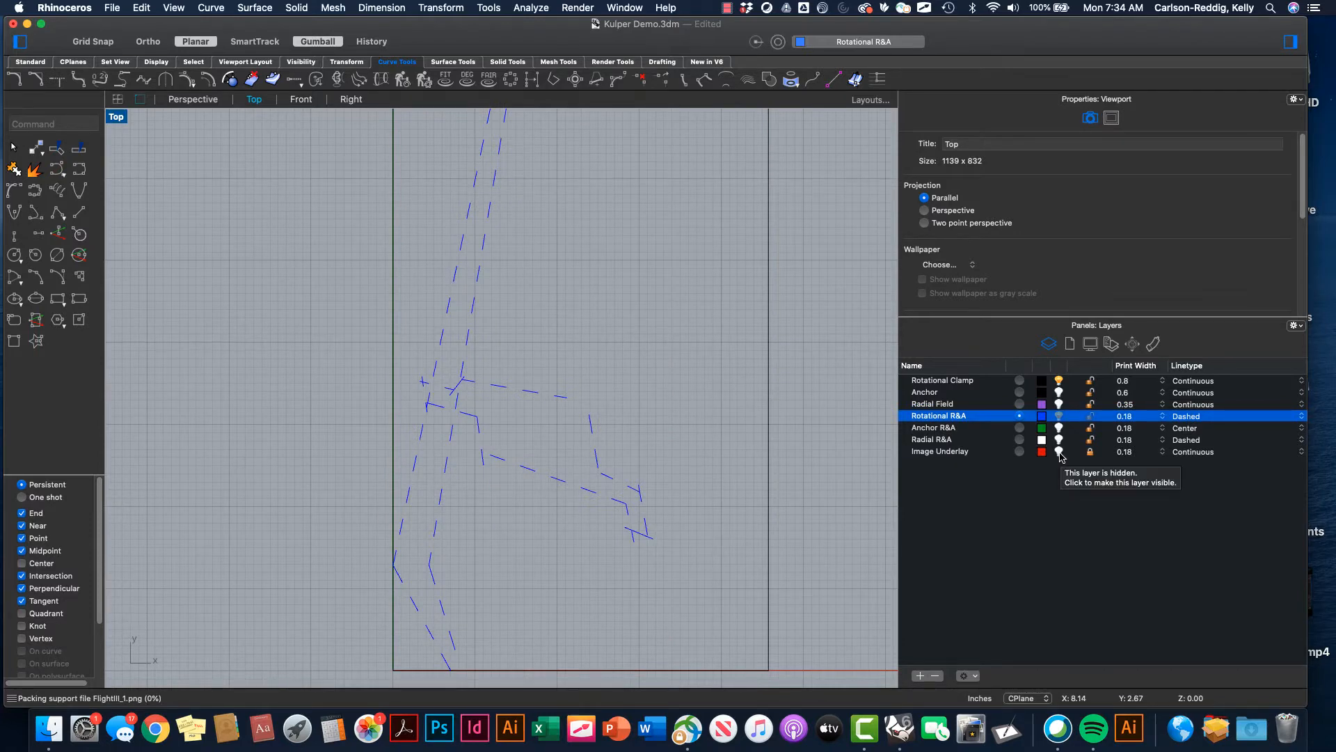
Step: Extend the line along the pink shape's upper edge to the frame's right edge, using Extend with the Natural type
{"action": "scroll", "coordinate": [659, 419], "scroll_direction": "down", "scroll_amount": 3}
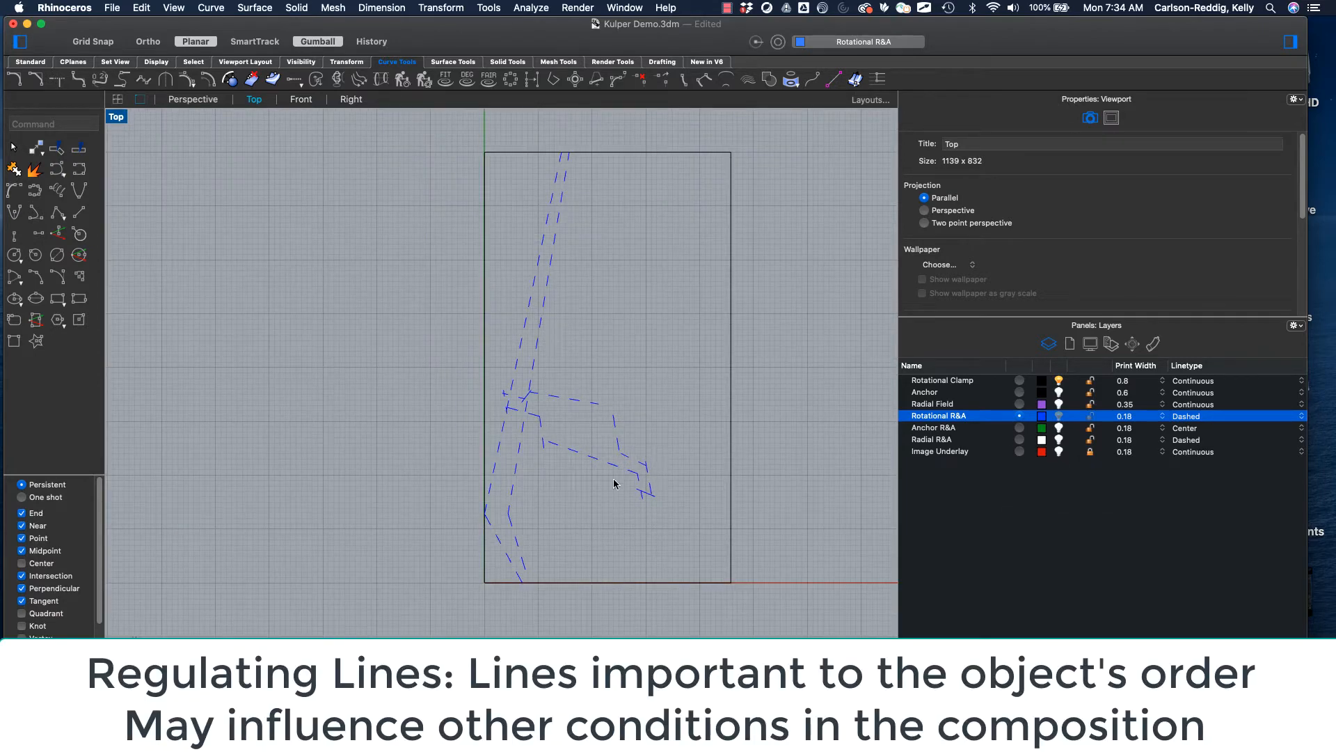
{"action": "scroll", "coordinate": [540, 446], "scroll_direction": "up", "scroll_amount": 2}
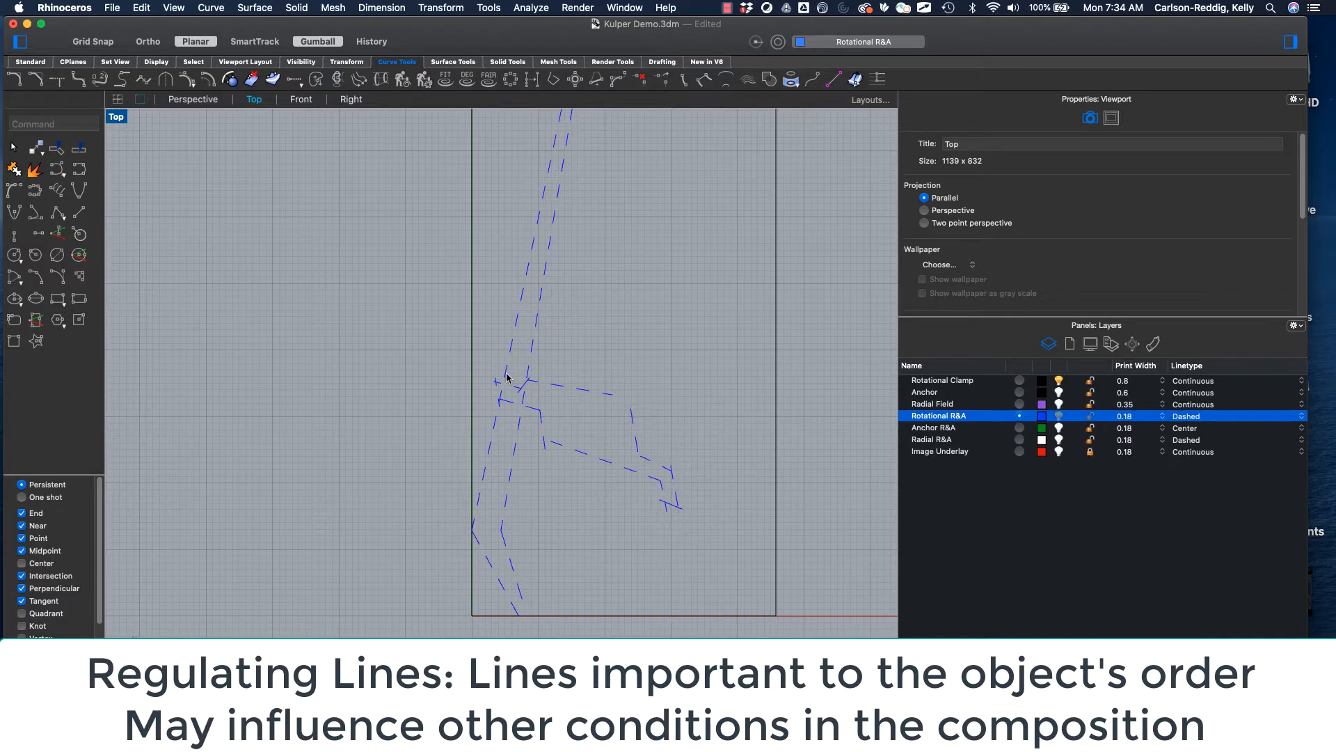
{"action": "left_click", "coordinate": [583, 394]}
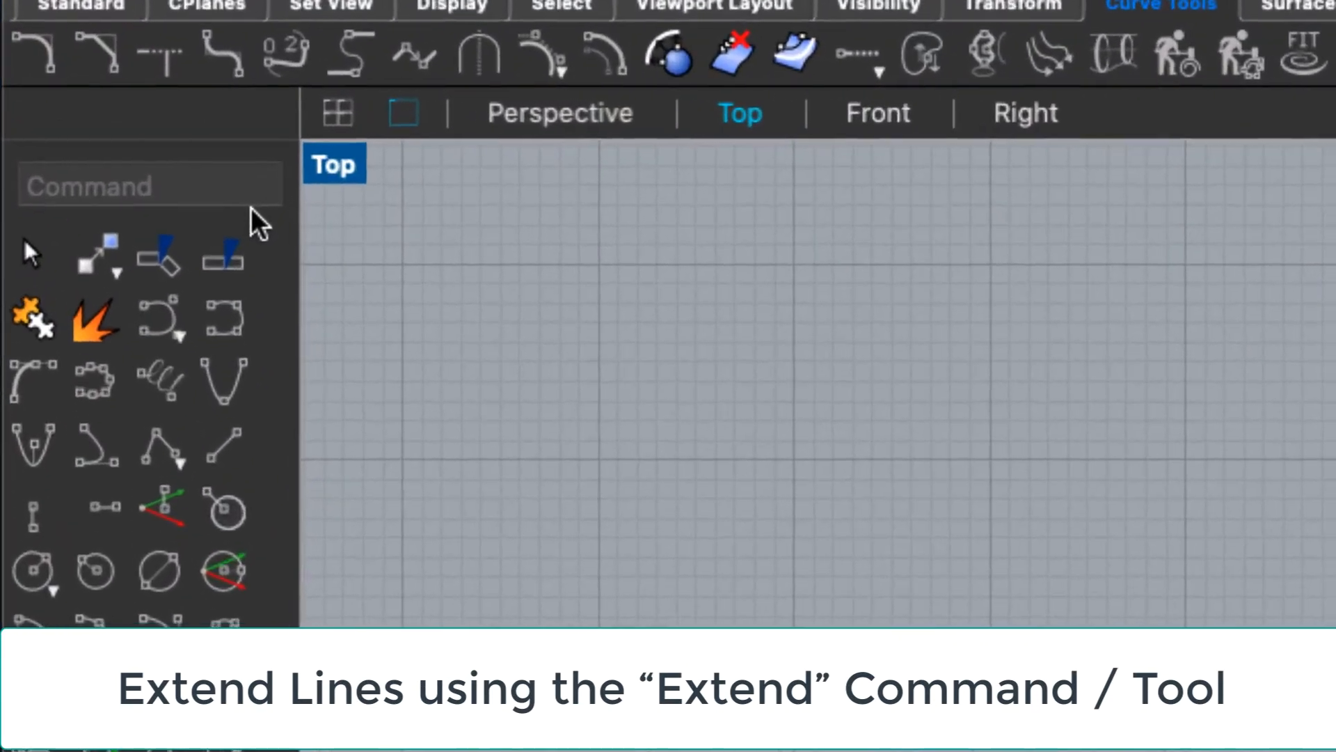
{"action": "type", "text": "Extend"}
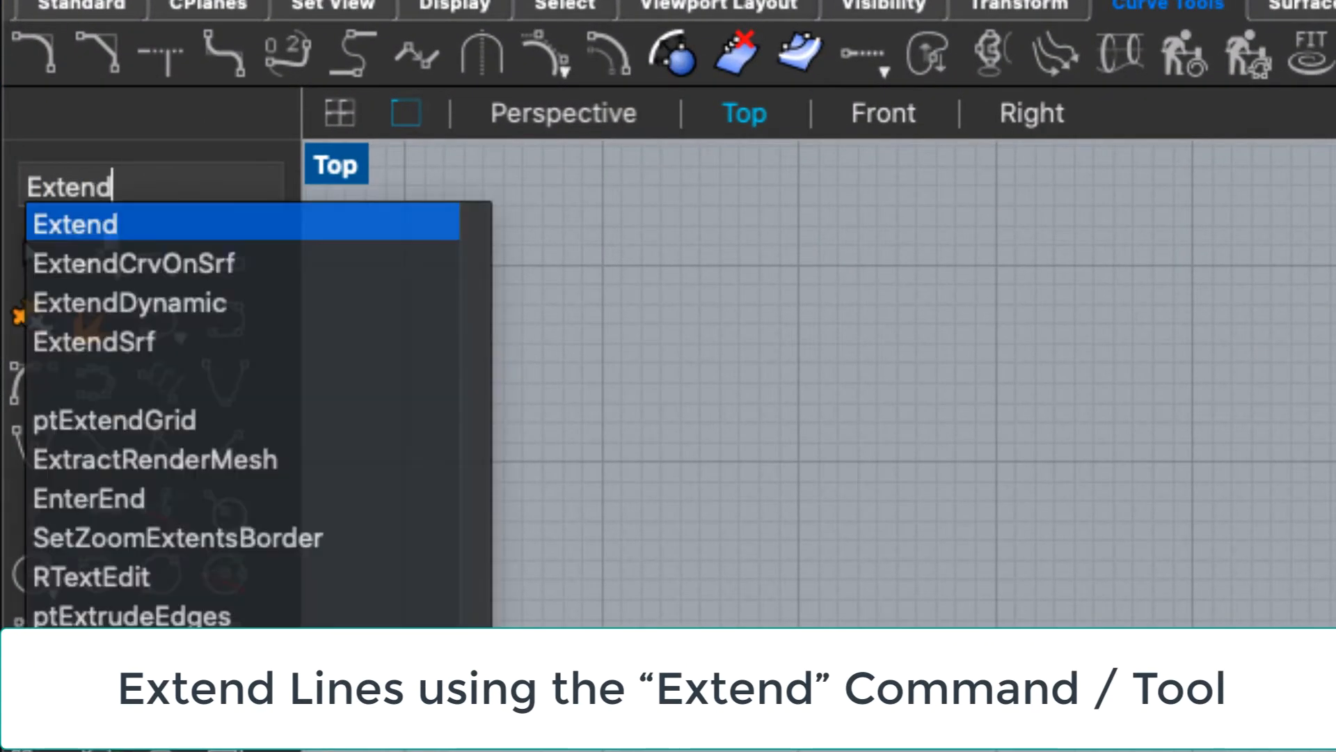
{"action": "key", "text": "Return"}
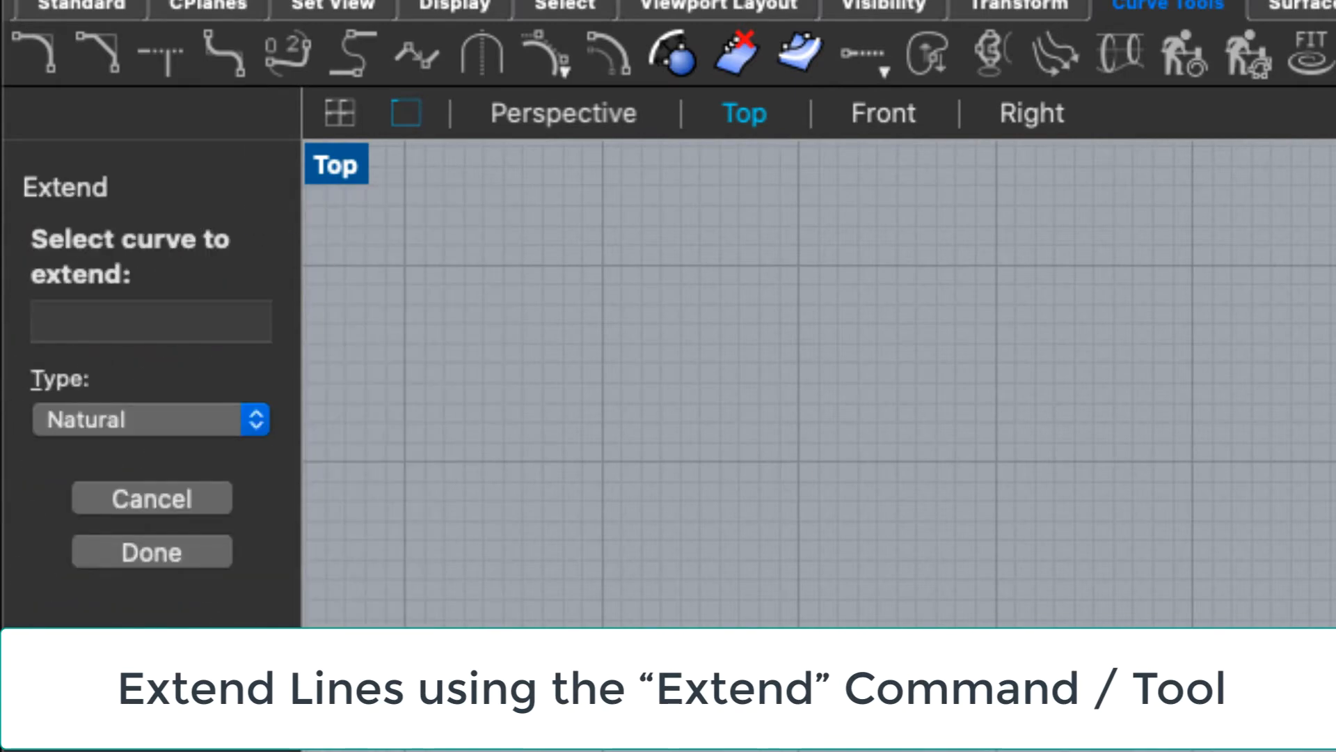
{"action": "left_click", "coordinate": [708, 441]}
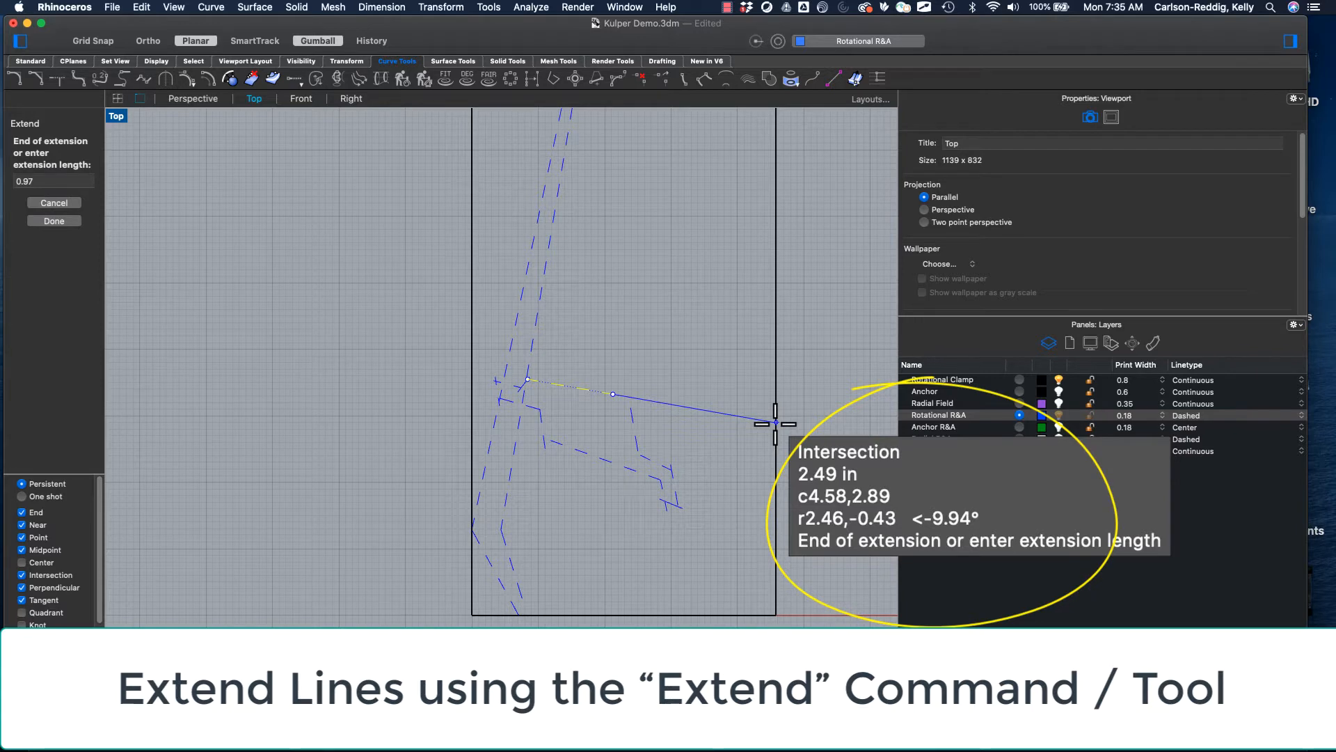
{"action": "left_click", "coordinate": [776, 422]}
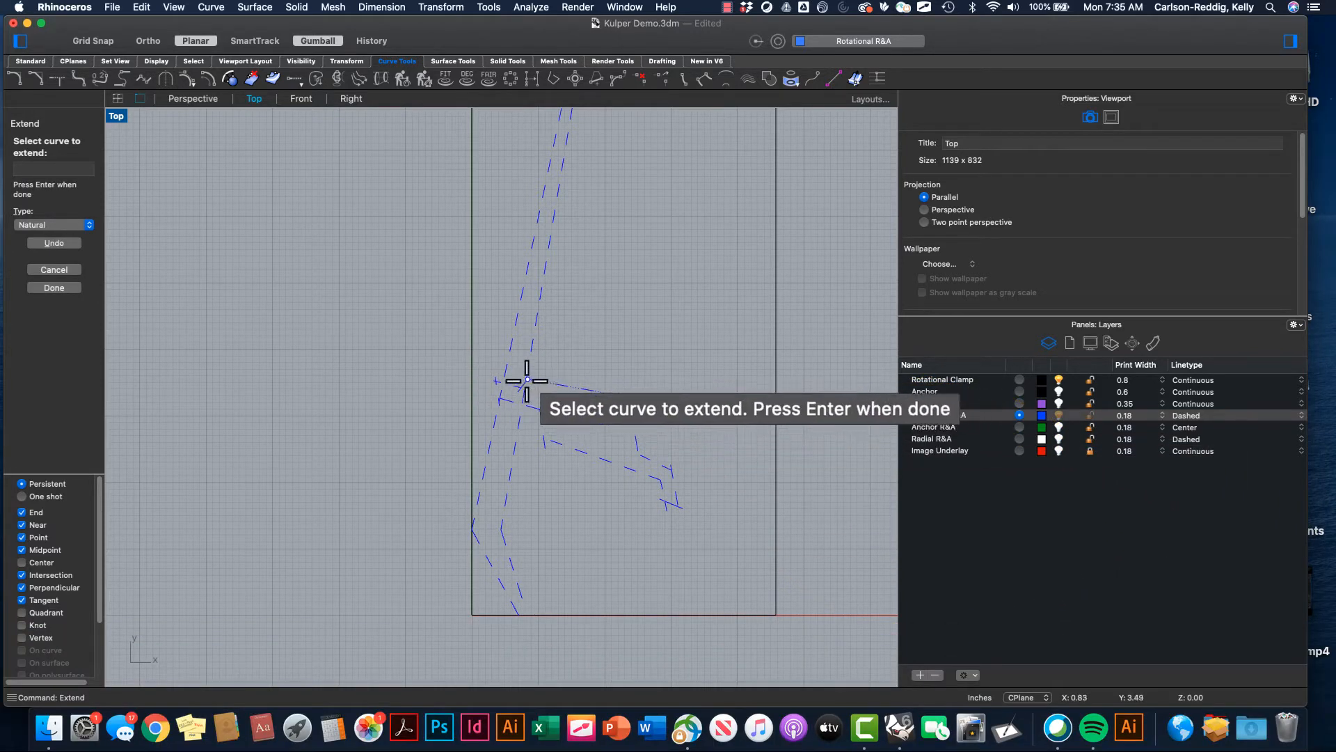
Step: Extend the short diagonal line beside the leg about 0.24 in up and to the right, past the upper sloping line
{"action": "left_click", "coordinate": [524, 379]}
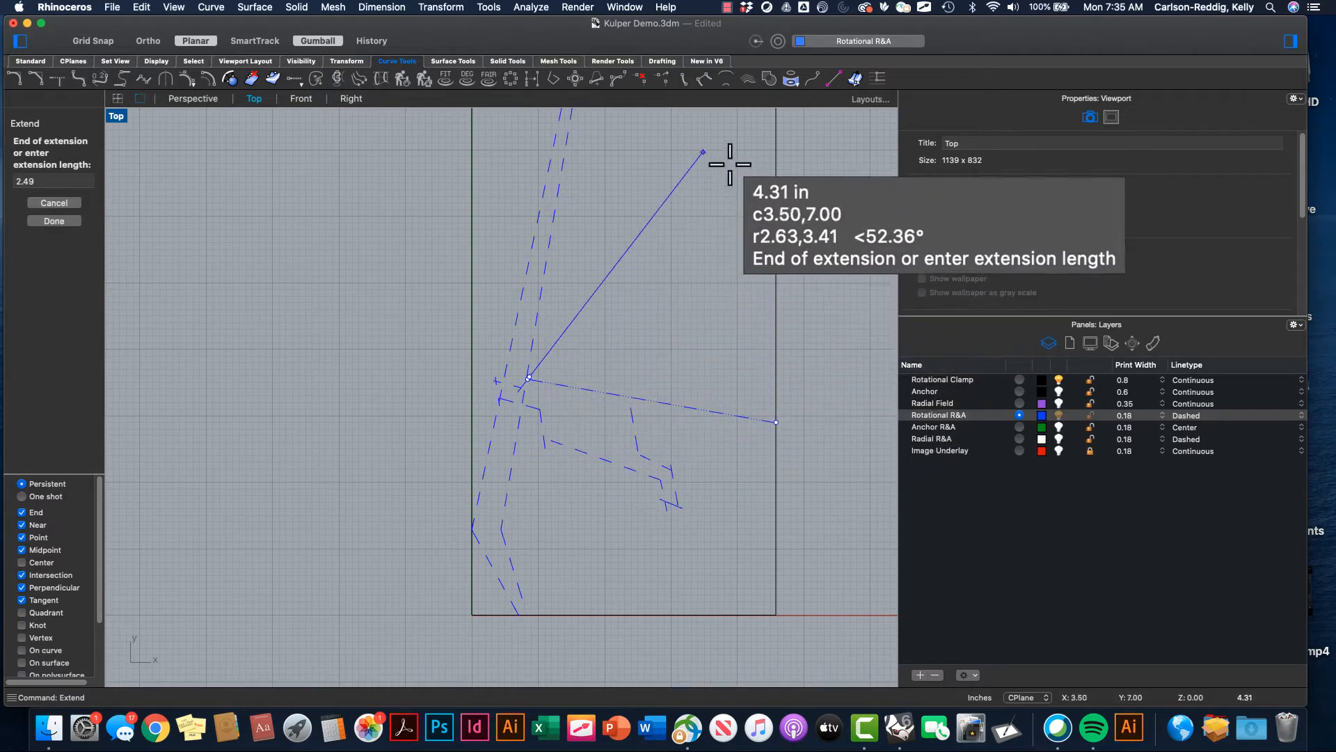
{"action": "scroll", "coordinate": [725, 158], "scroll_direction": "down", "scroll_amount": 3}
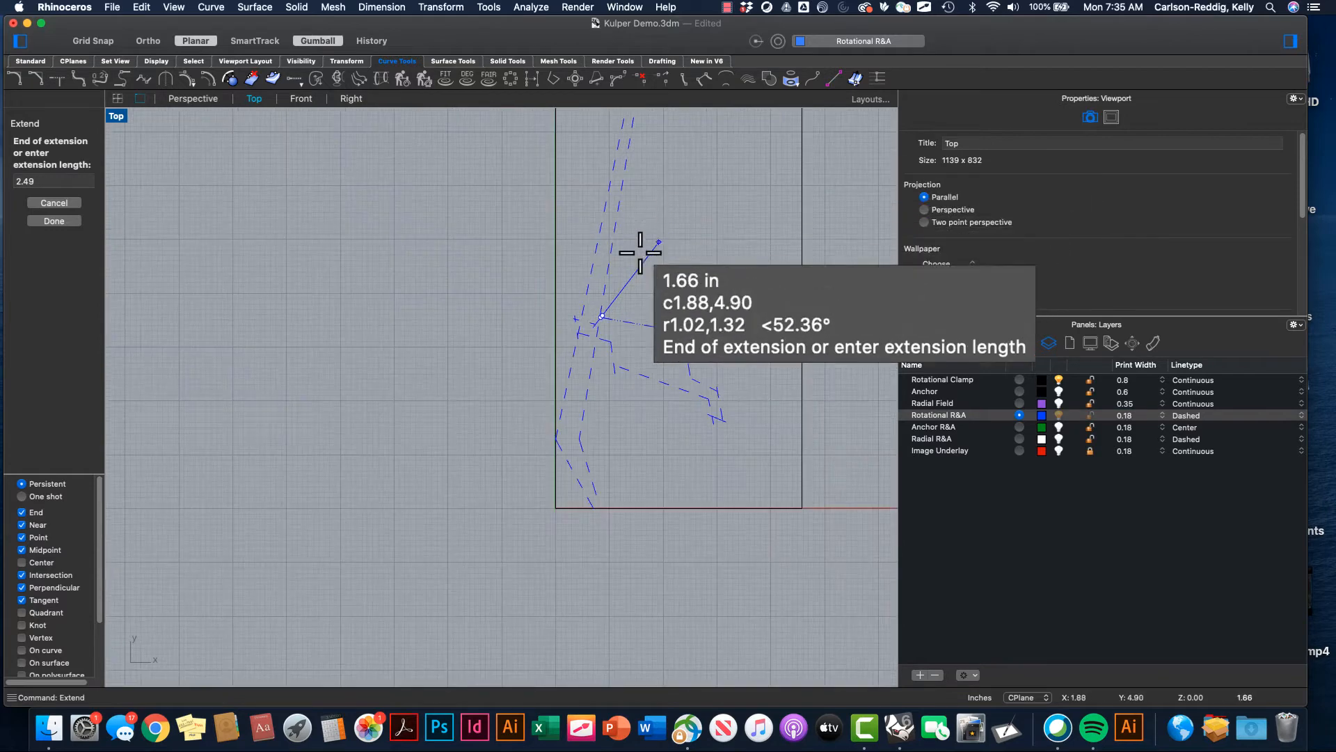
{"action": "scroll", "coordinate": [595, 324], "scroll_direction": "up", "scroll_amount": 4}
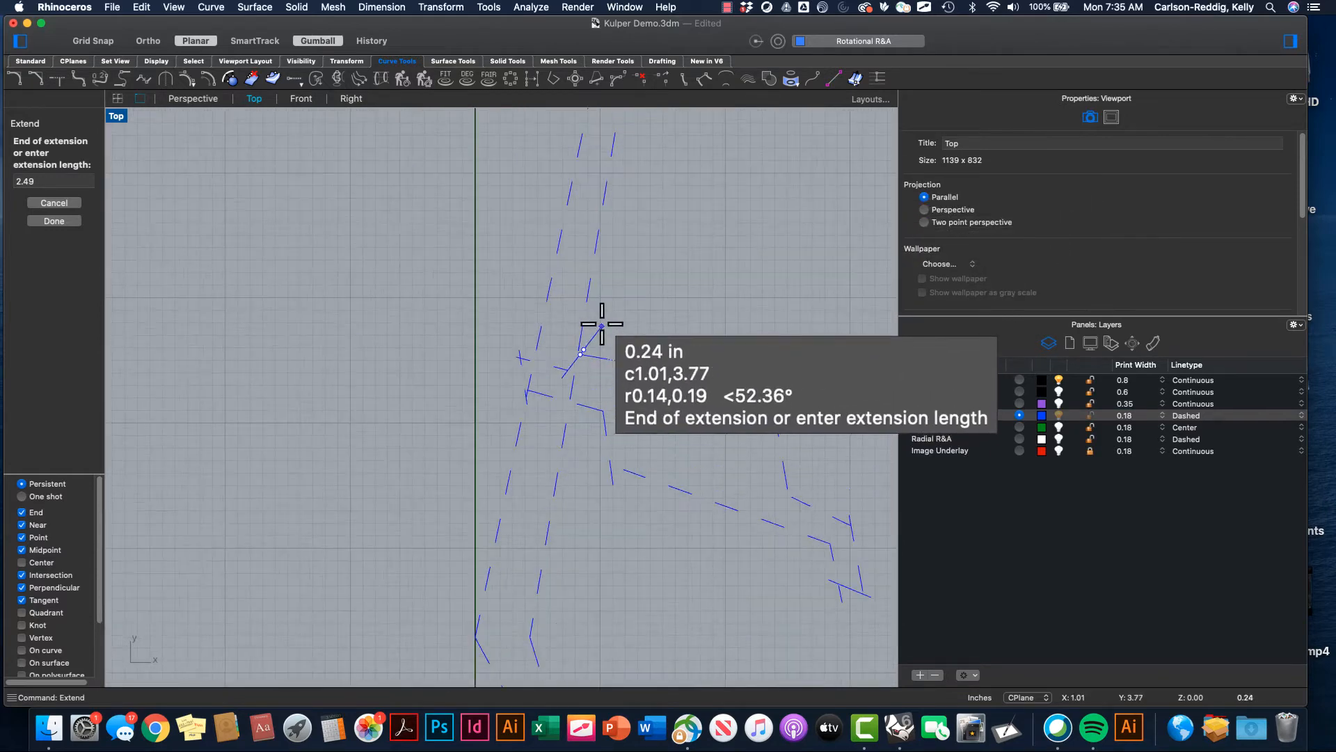
{"action": "left_click", "coordinate": [602, 324]}
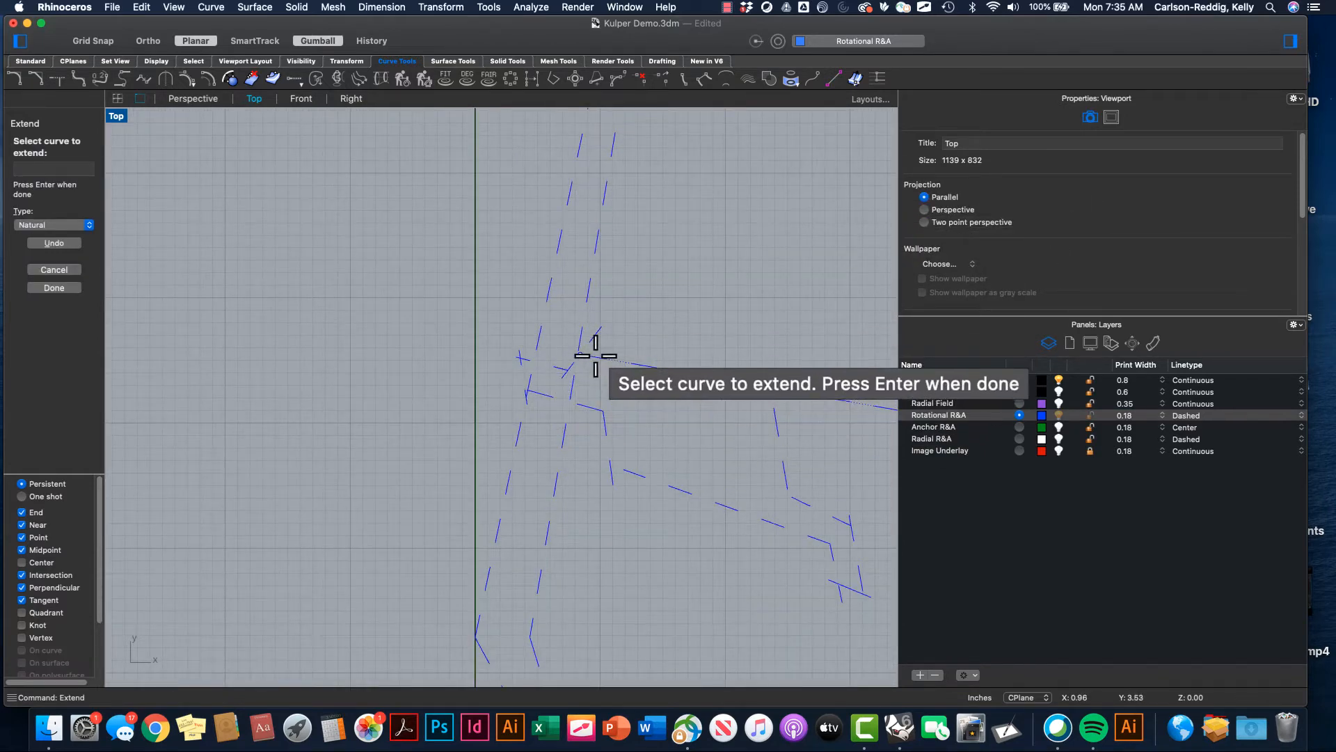
Step: Extend the left ends of the upper and lower sloping lines to the frame's left edge
{"action": "left_click", "coordinate": [596, 356]}
{"action": "left_click", "coordinate": [476, 337]}
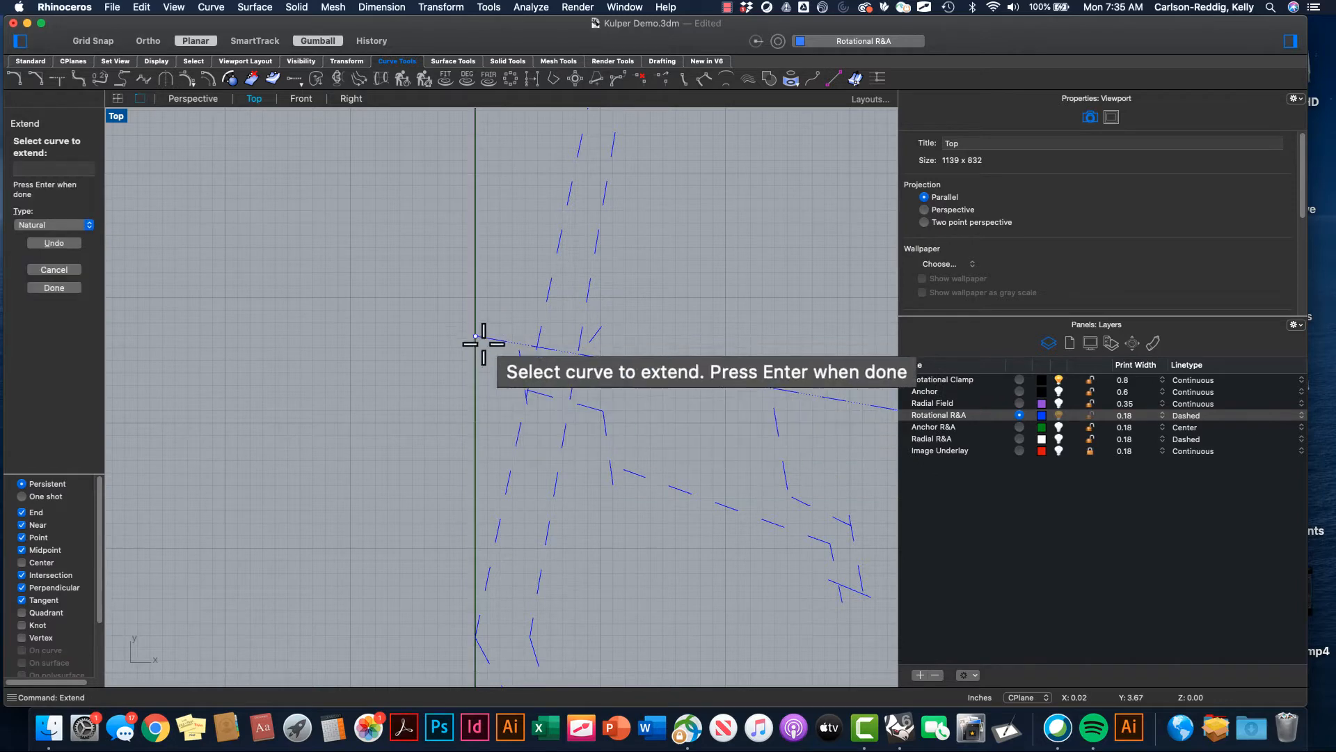
{"action": "left_click", "coordinate": [612, 472]}
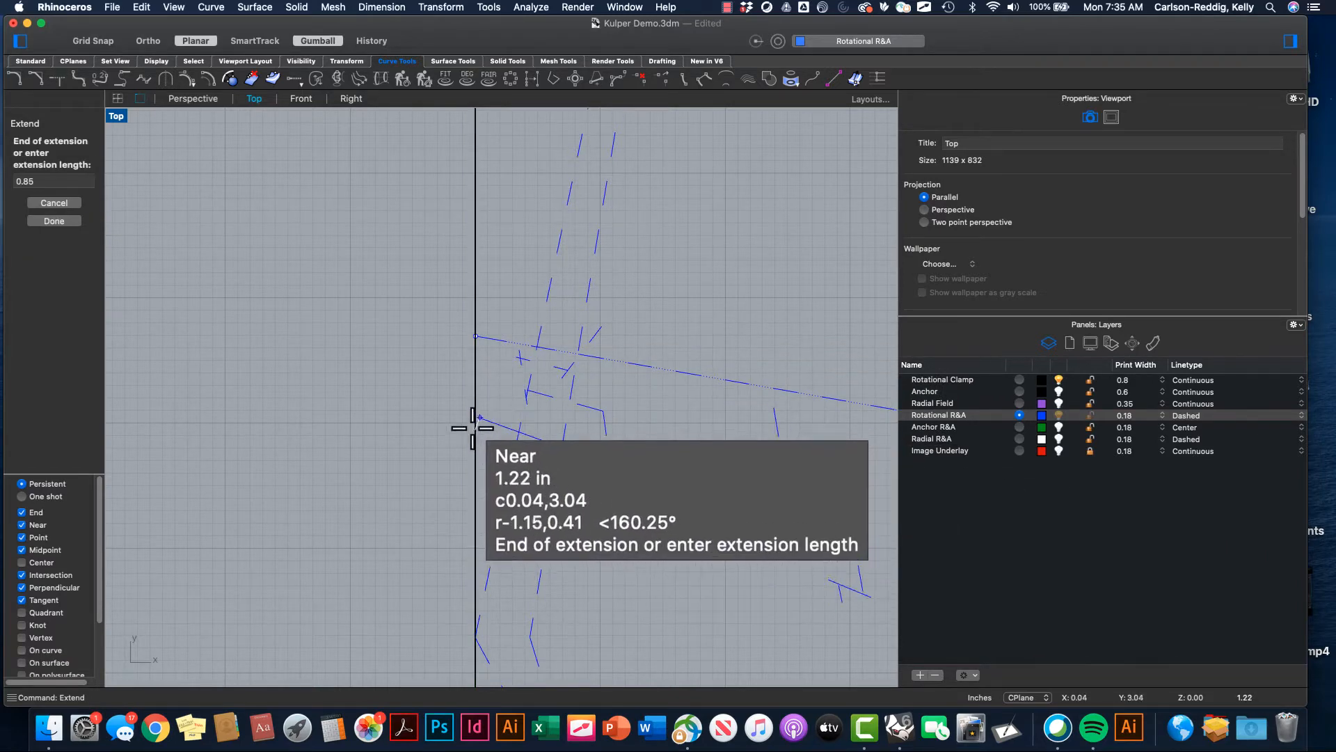
{"action": "left_click", "coordinate": [475, 418]}
Step: Extend the lower sloping line's right end to the frame's right edge
{"action": "scroll", "coordinate": [692, 508], "scroll_direction": "down", "scroll_amount": 3}
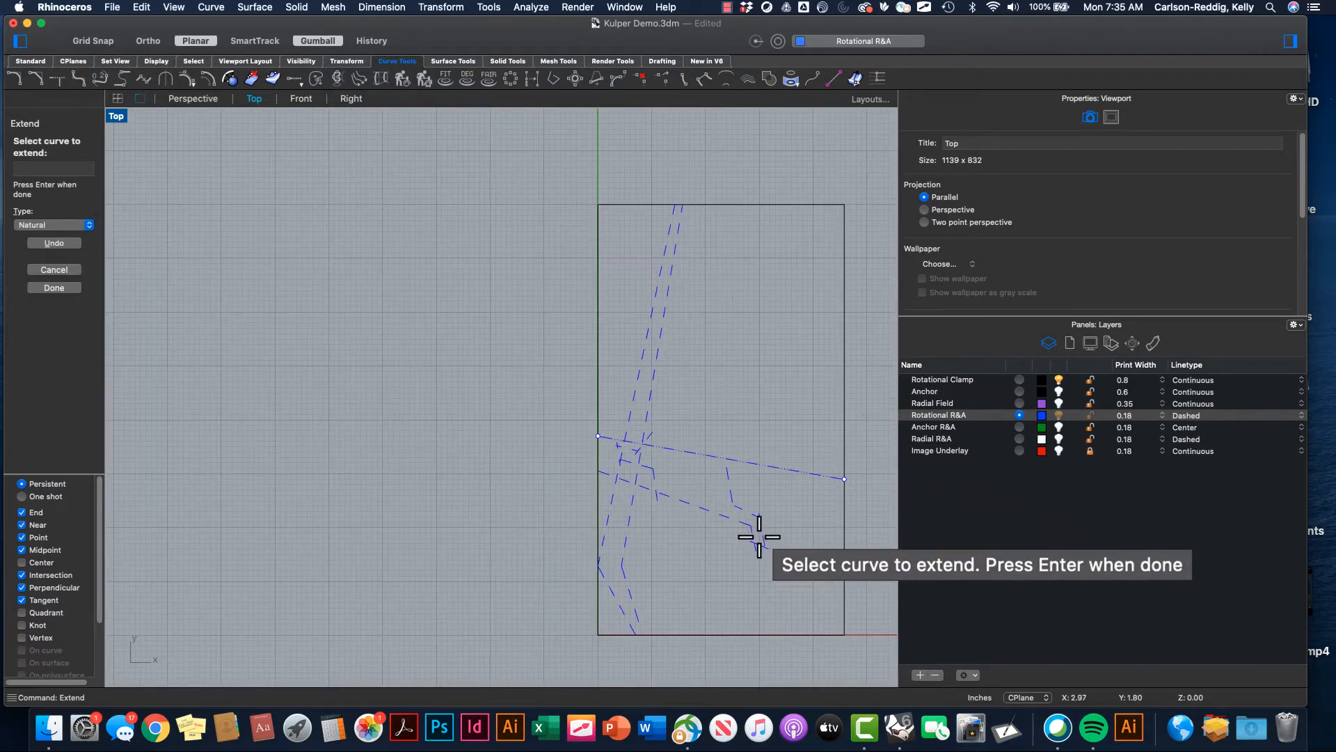
{"action": "scroll", "coordinate": [759, 537], "scroll_direction": "up", "scroll_amount": 3}
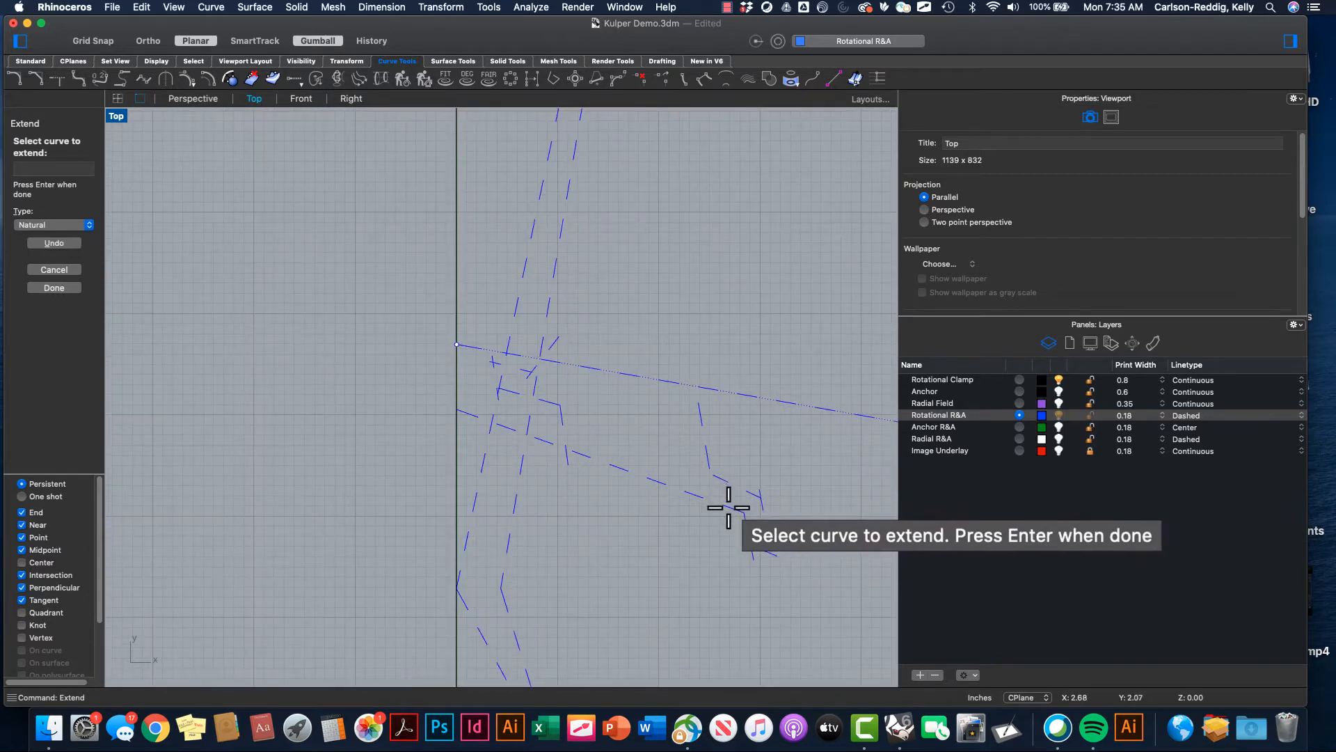
{"action": "scroll", "coordinate": [728, 507], "scroll_direction": "up", "scroll_amount": 2}
{"action": "scroll", "coordinate": [725, 507], "scroll_direction": "down", "scroll_amount": 3}
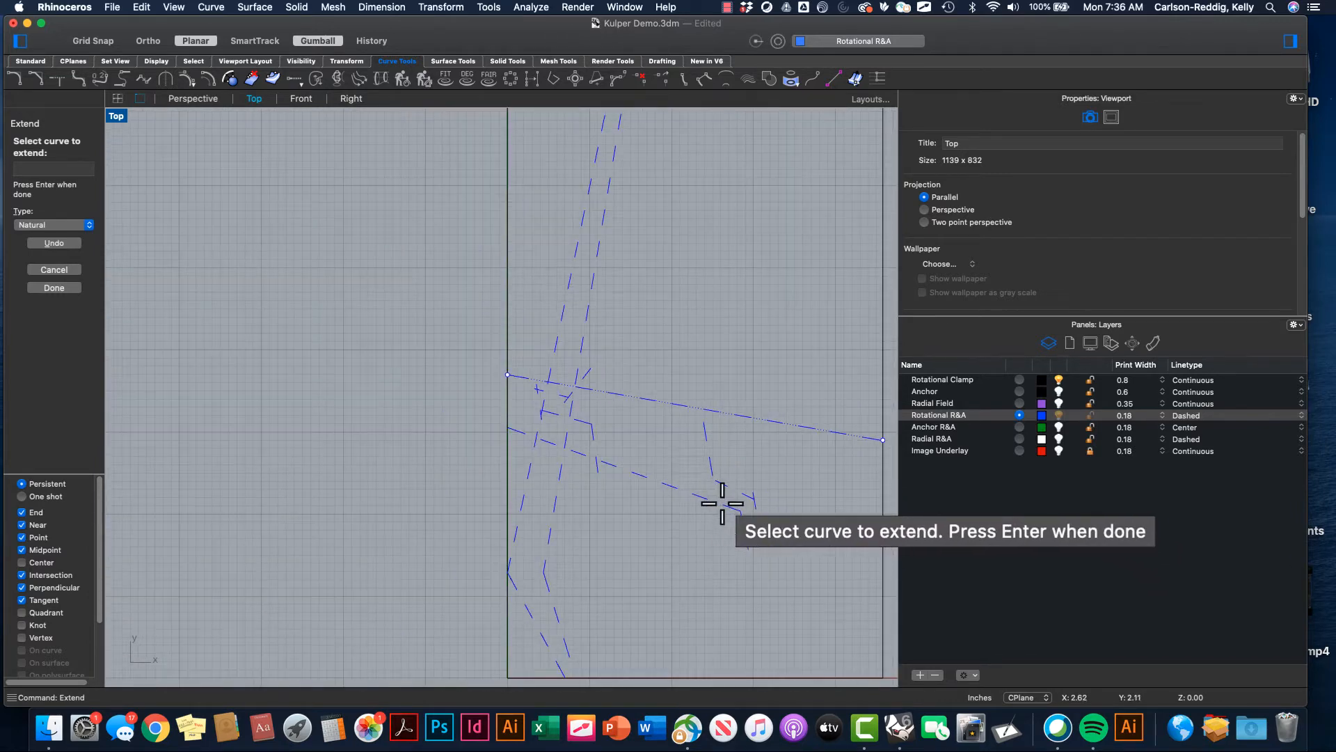
{"action": "left_click", "coordinate": [726, 507]}
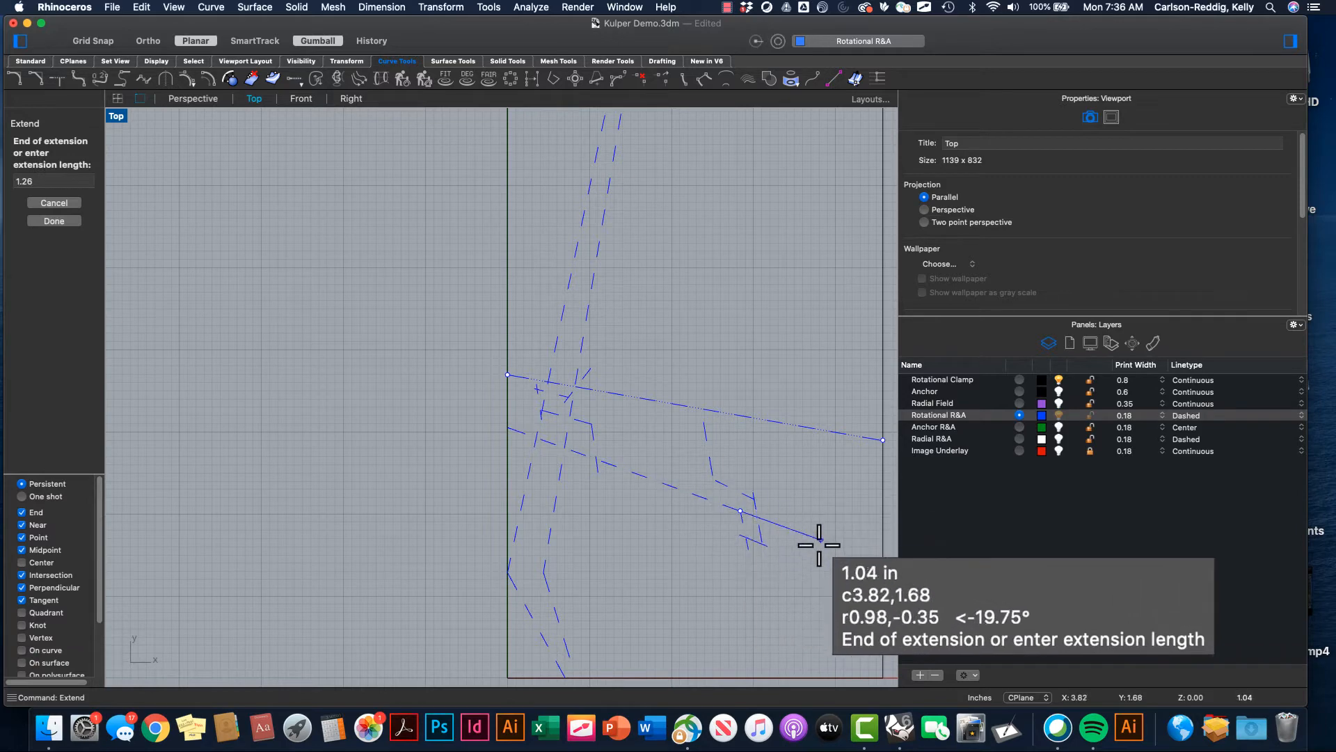
{"action": "left_click", "coordinate": [879, 568]}
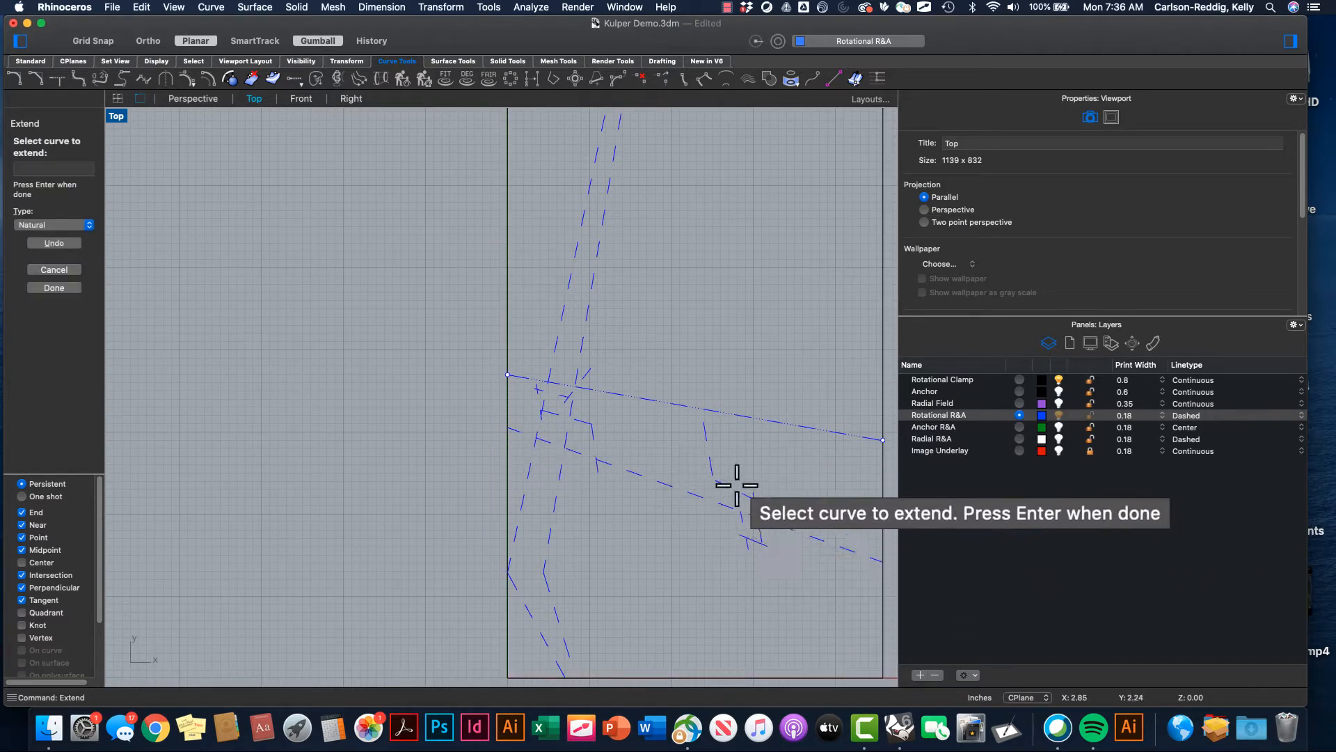
Step: Extend the rightmost steep line at the pink shape's lower right end about 1.8 in upward, past the upper sloping line
{"action": "scroll", "coordinate": [769, 544], "scroll_direction": "down", "scroll_amount": 3}
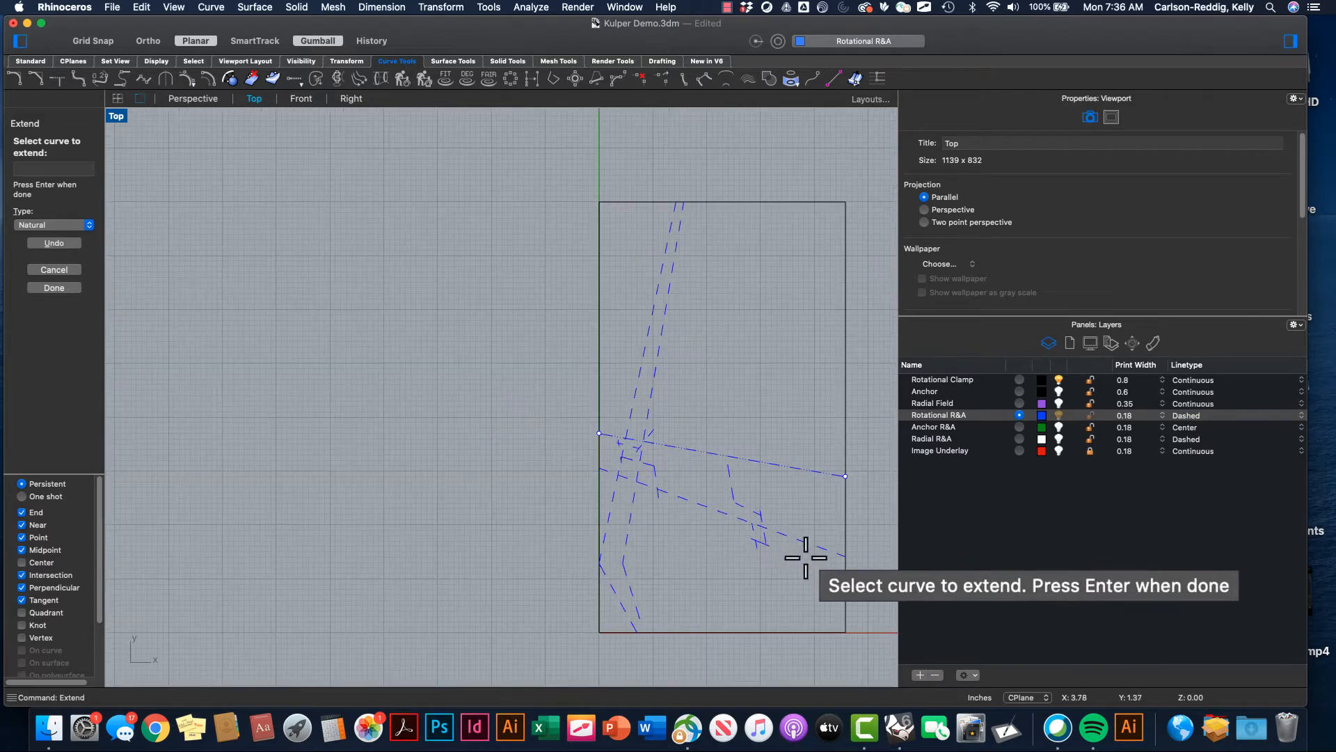
{"action": "scroll", "coordinate": [805, 557], "scroll_direction": "up", "scroll_amount": 2}
{"action": "left_click", "coordinate": [752, 501]}
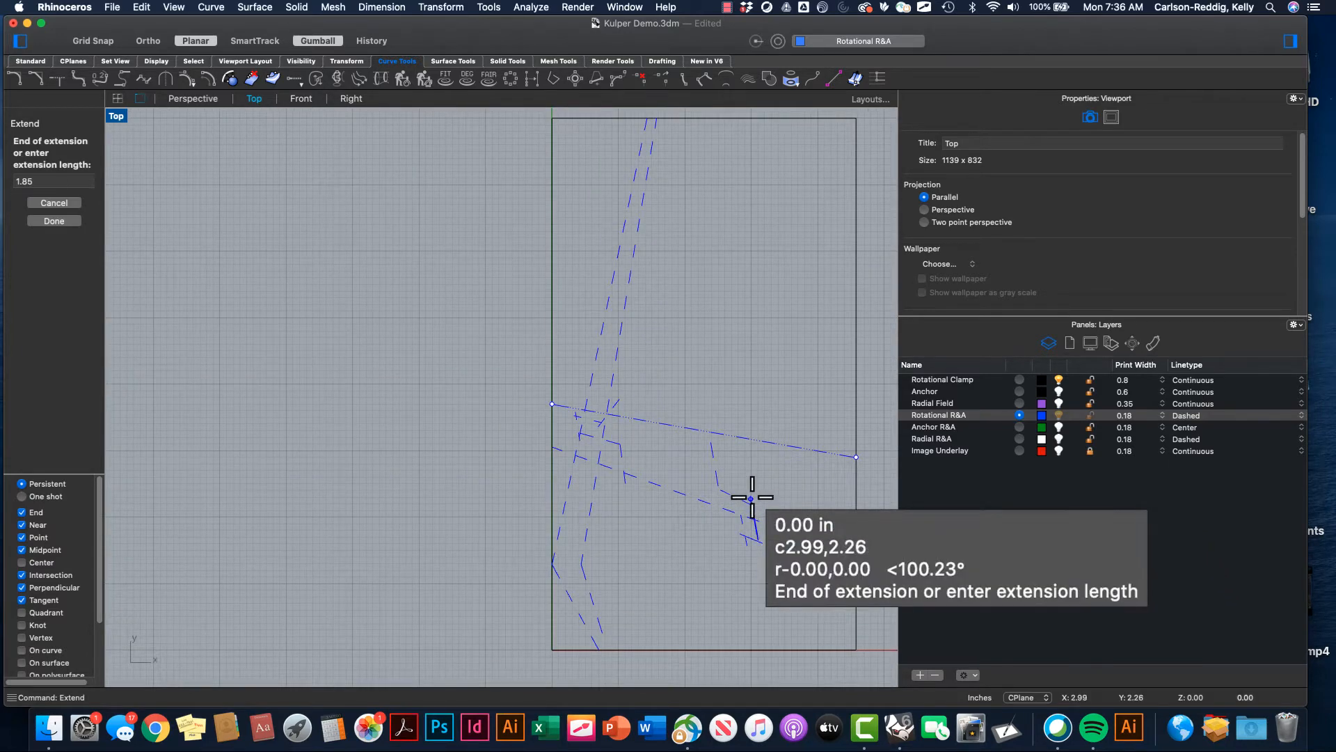
{"action": "left_click", "coordinate": [733, 375]}
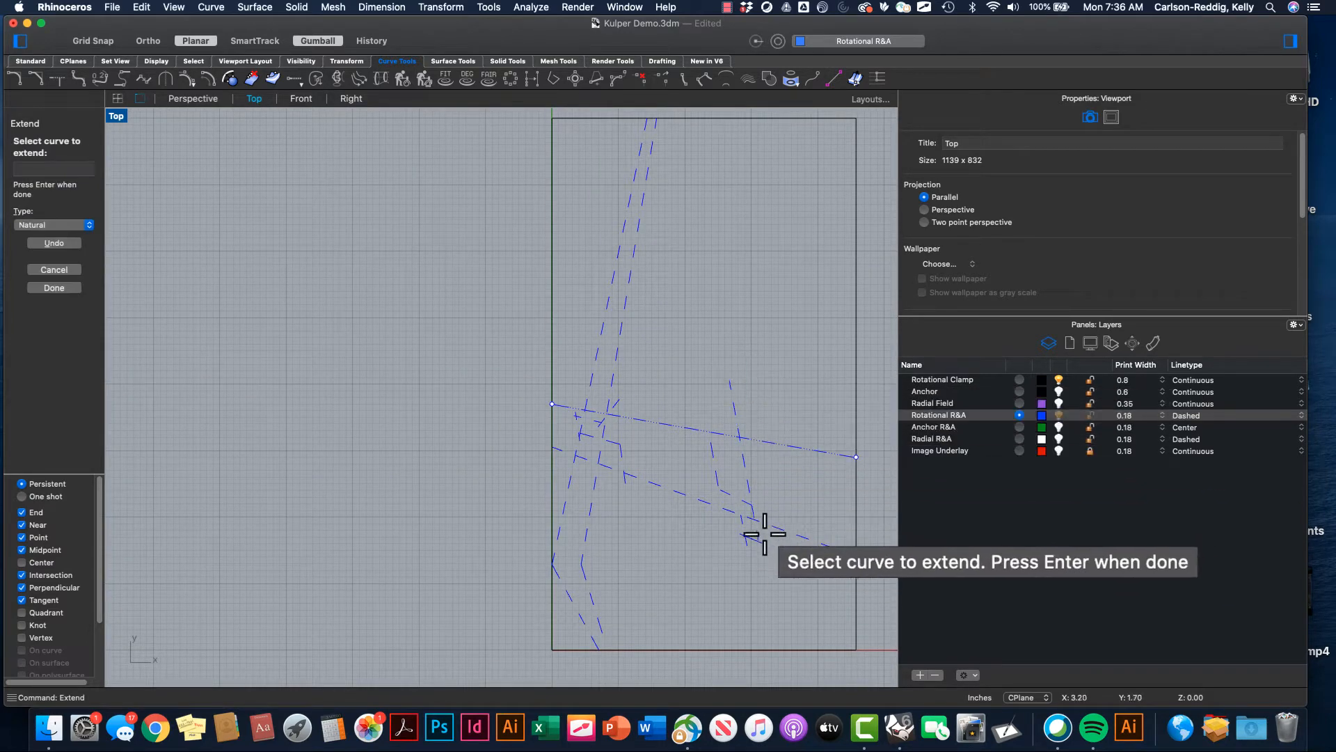
Step: Extend both steep lines from the pink shape's right side up to the frame's top edge
{"action": "left_click", "coordinate": [708, 441]}
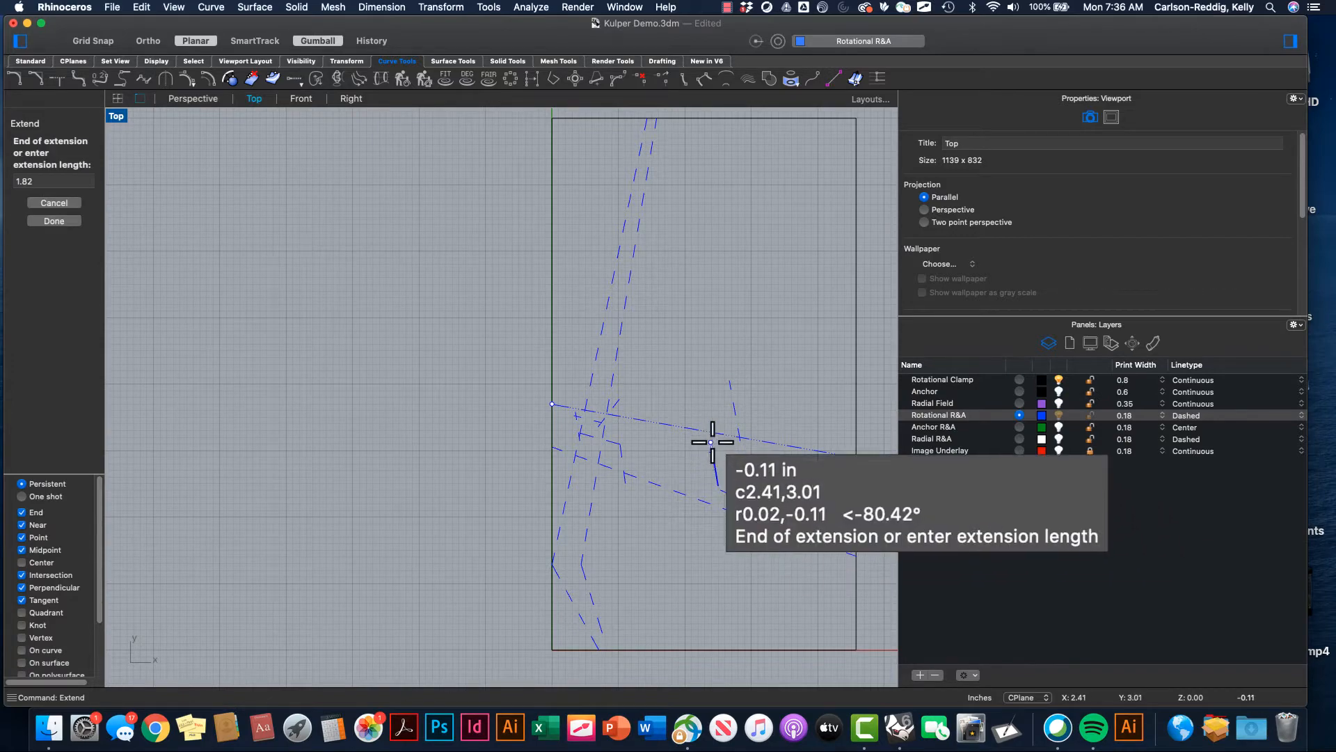
{"action": "scroll", "coordinate": [680, 215], "scroll_direction": "down", "scroll_amount": 3}
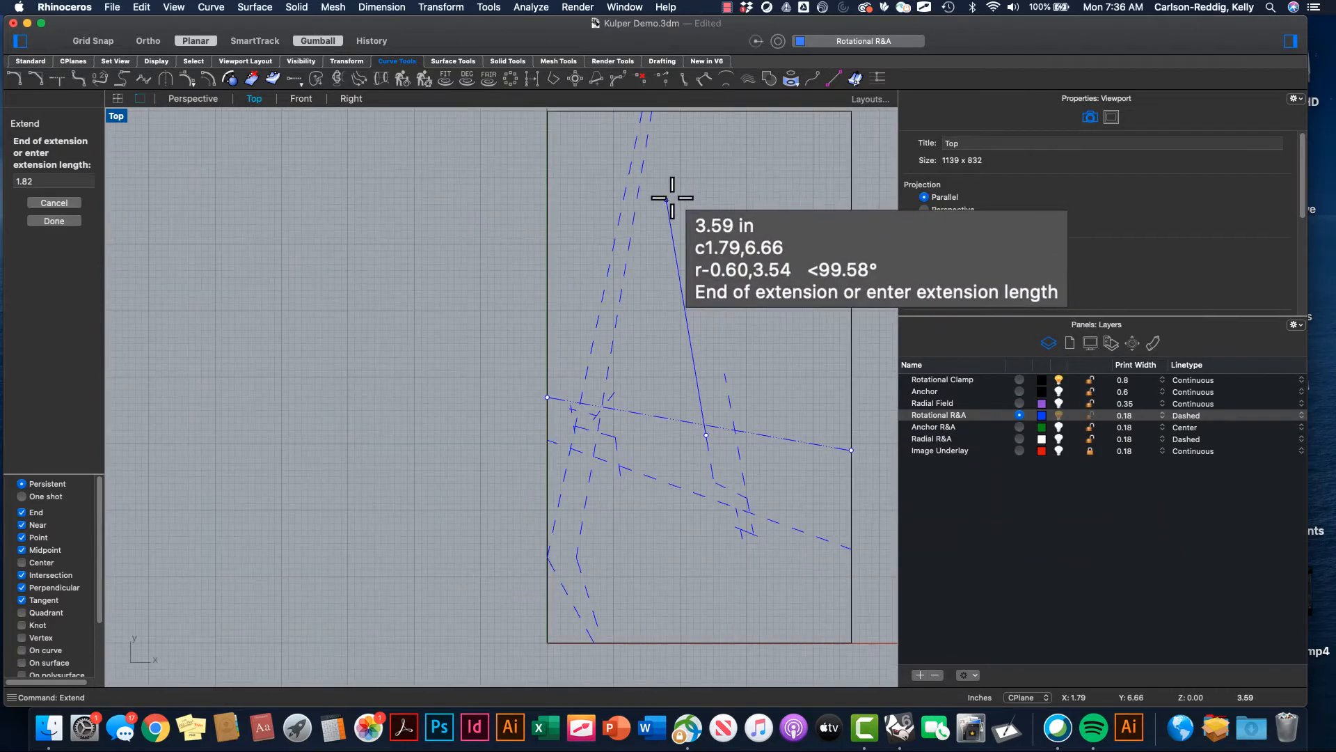
{"action": "left_click", "coordinate": [657, 153]}
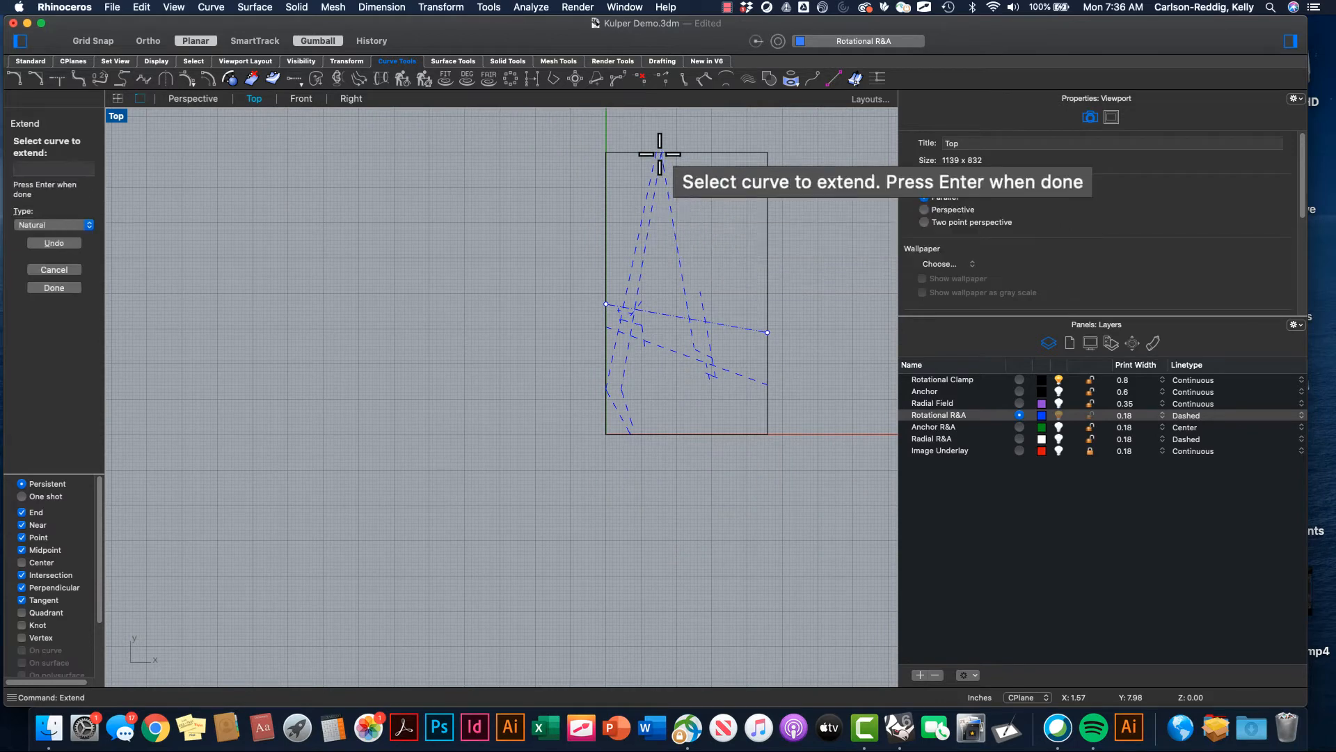
{"action": "left_click", "coordinate": [700, 291]}
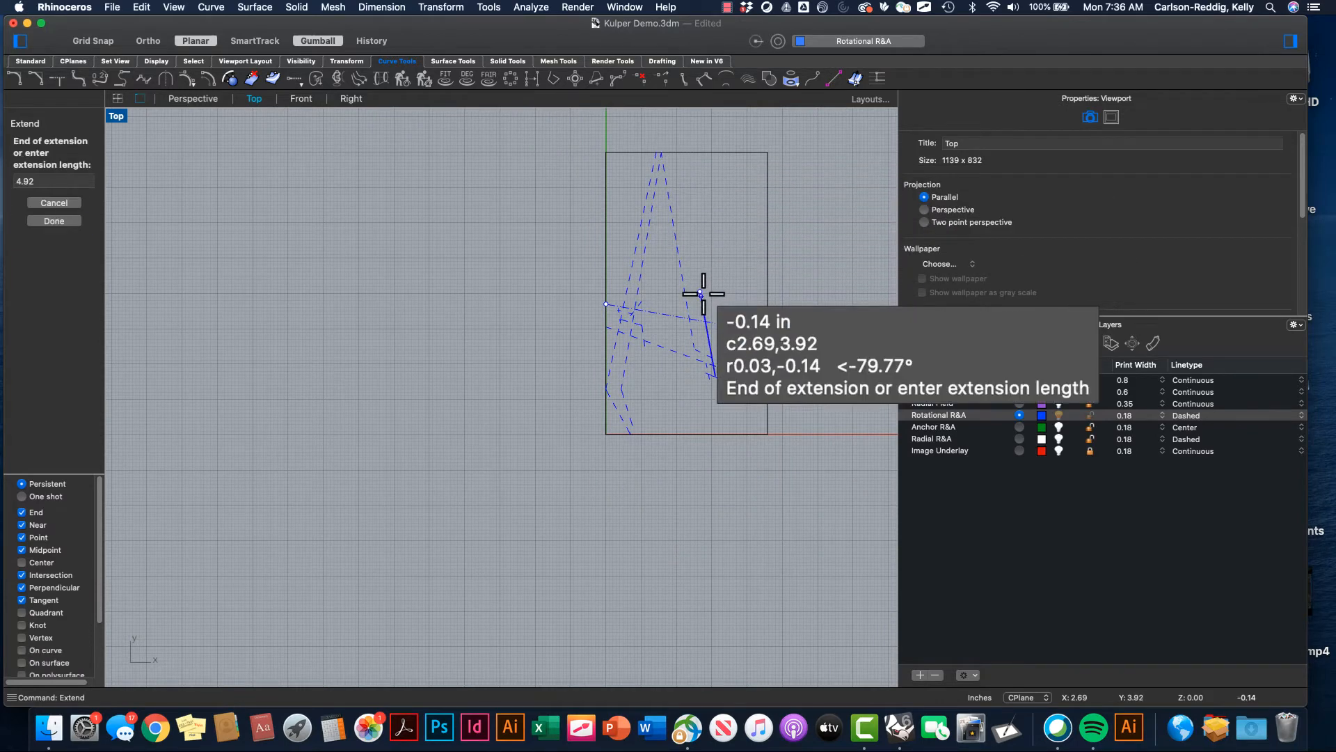
{"action": "left_click", "coordinate": [676, 153]}
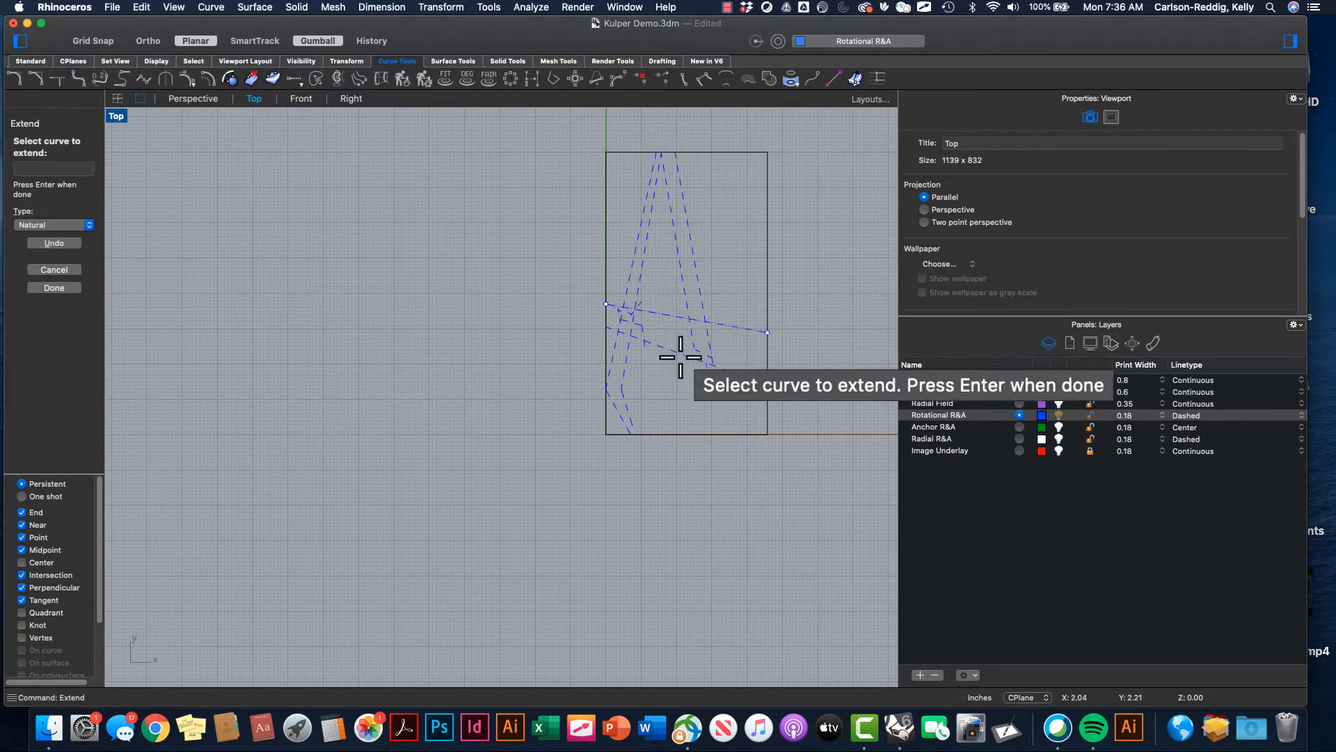
Step: Extend the short steep line at the notch right of the leg down to the frame's bottom edge
{"action": "scroll", "coordinate": [703, 361], "scroll_direction": "up", "scroll_amount": 5}
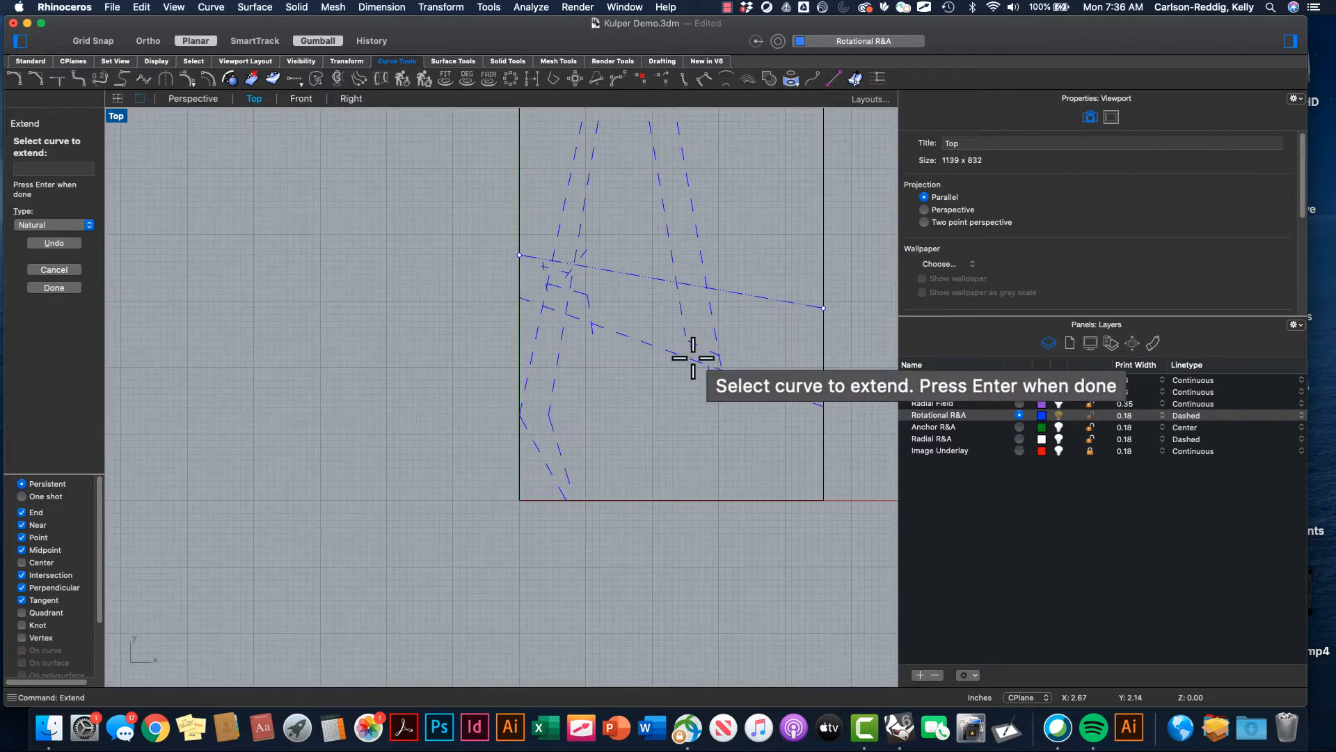
{"action": "left_click", "coordinate": [592, 332]}
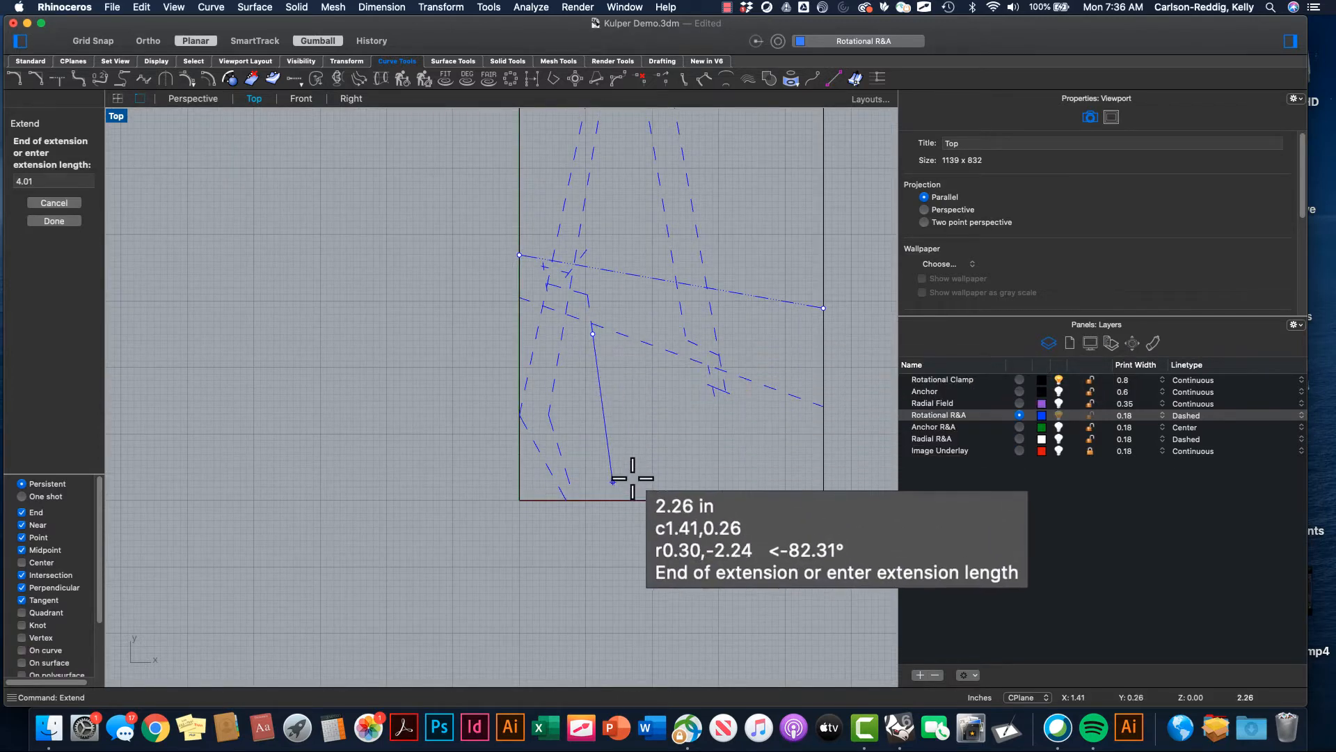
{"action": "left_click", "coordinate": [625, 499]}
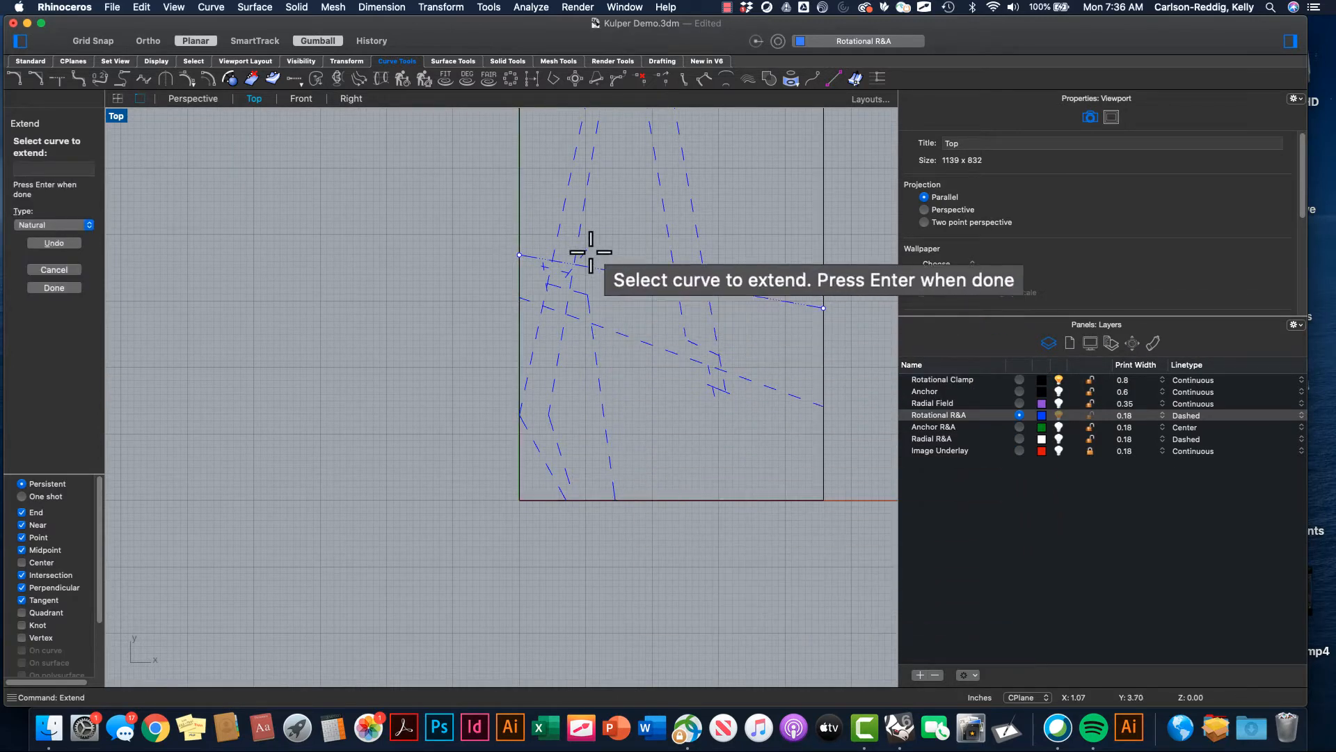
Step: Extend the short line across the pink shape's narrow left end to the frame's left edge
{"action": "scroll", "coordinate": [588, 250], "scroll_direction": "up", "scroll_amount": 3}
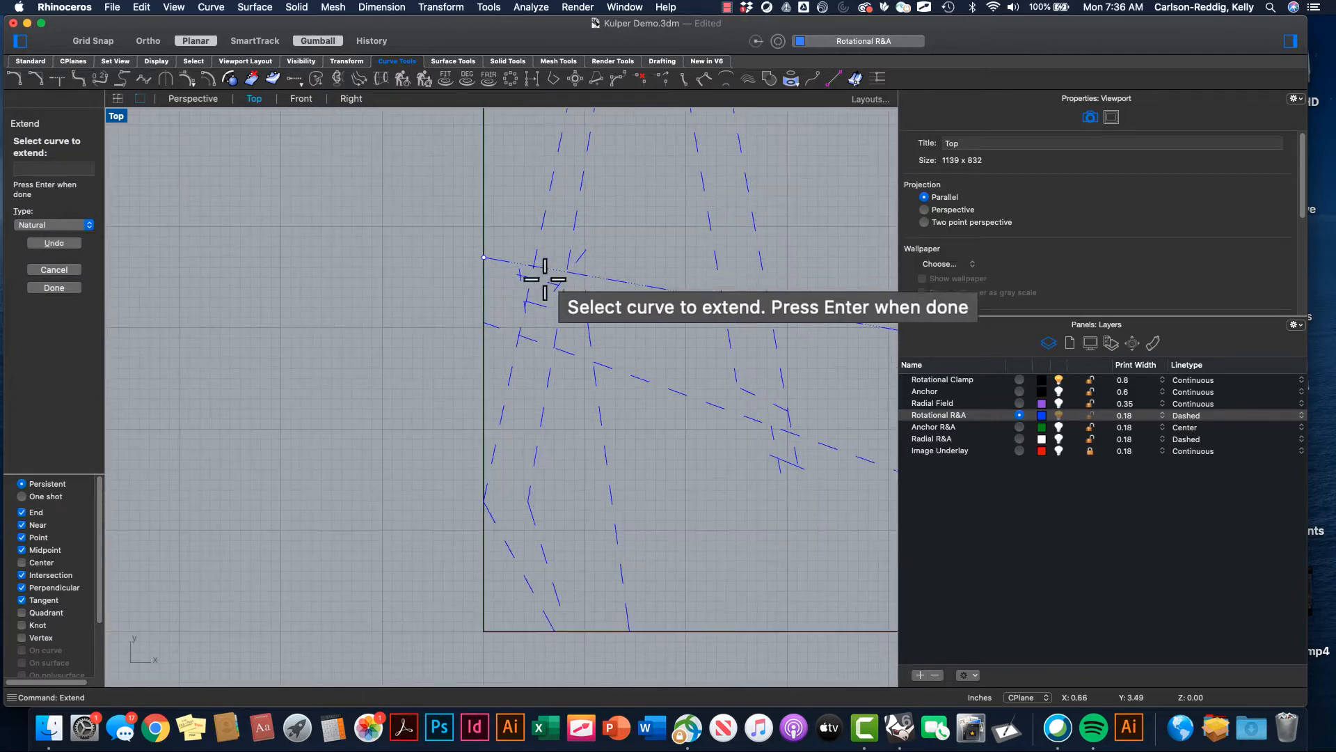
{"action": "left_click", "coordinate": [524, 273]}
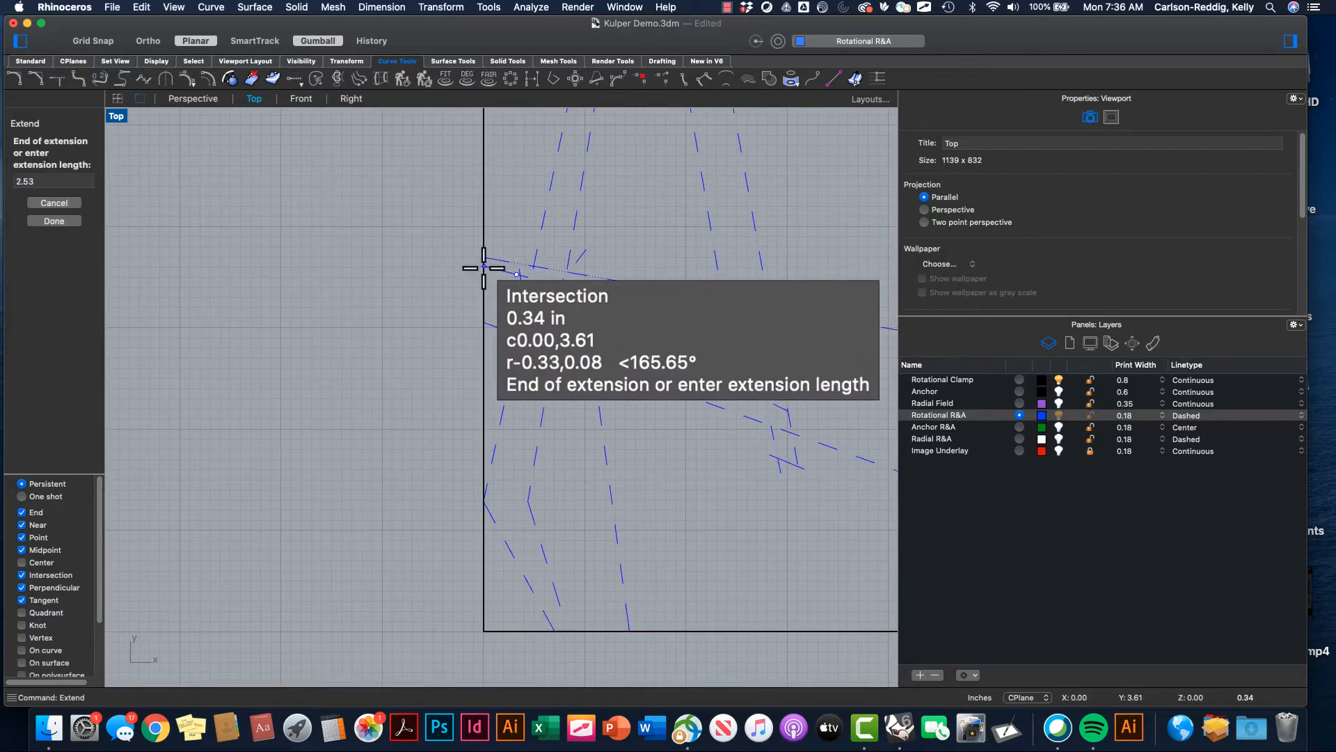
{"action": "left_click", "coordinate": [485, 268]}
{"action": "scroll", "coordinate": [694, 372], "scroll_direction": "down", "scroll_amount": 3}
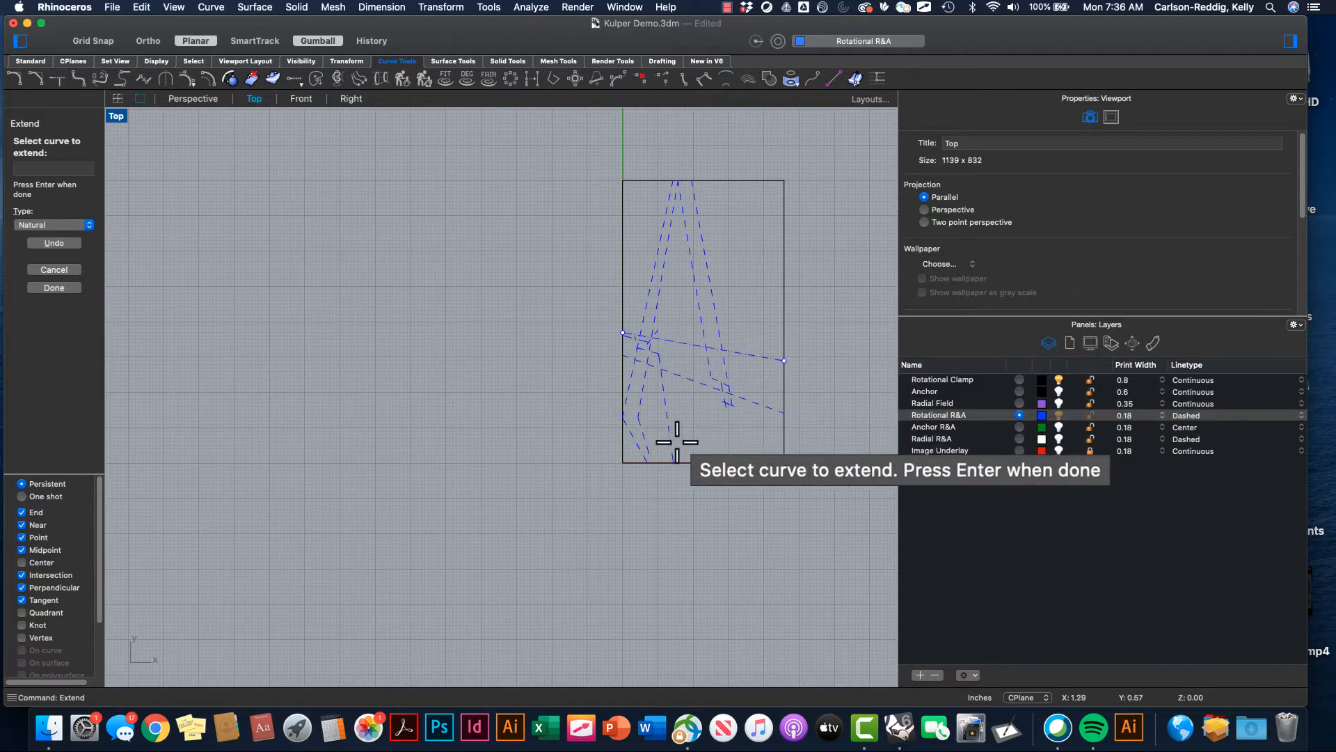
Step: Extend the short line along the leg's right side below its bend about 0.26 in down to the frame's bottom edge
{"action": "scroll", "coordinate": [724, 367], "scroll_direction": "up", "scroll_amount": 3}
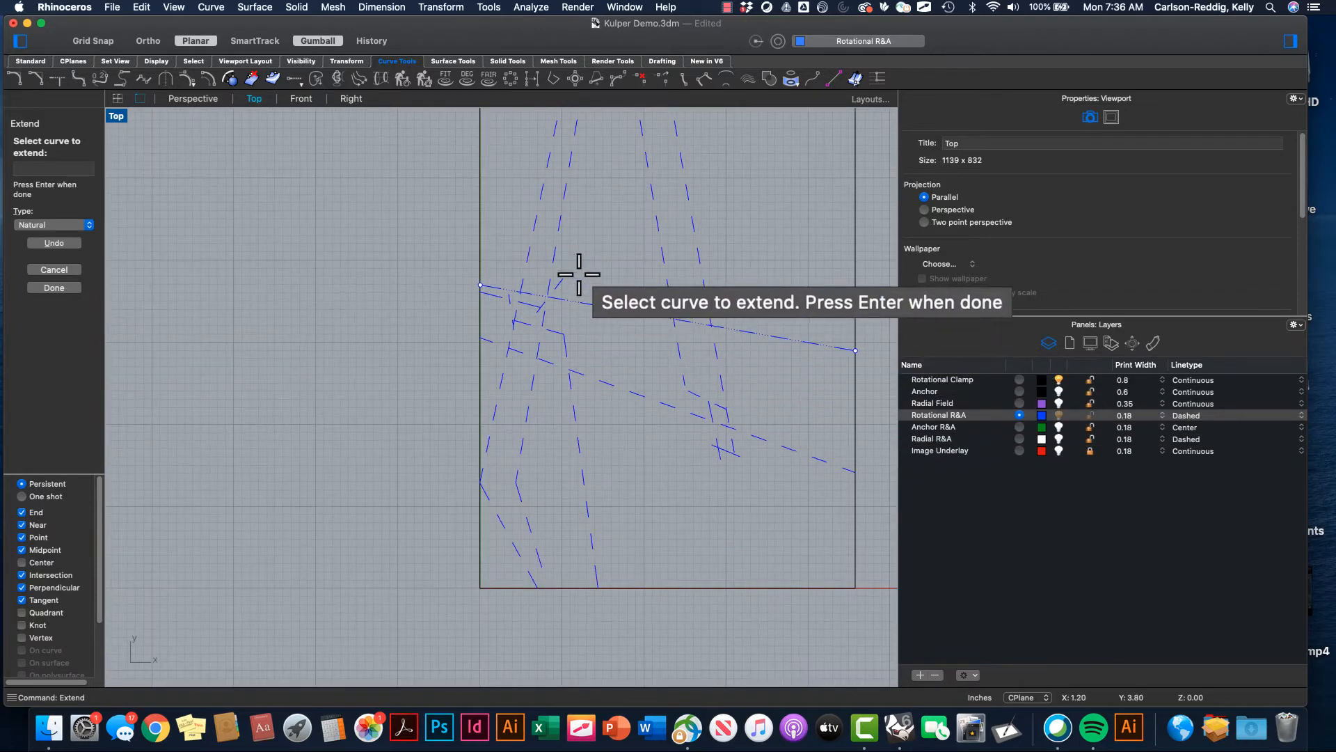
{"action": "scroll", "coordinate": [582, 276], "scroll_direction": "up", "scroll_amount": 2}
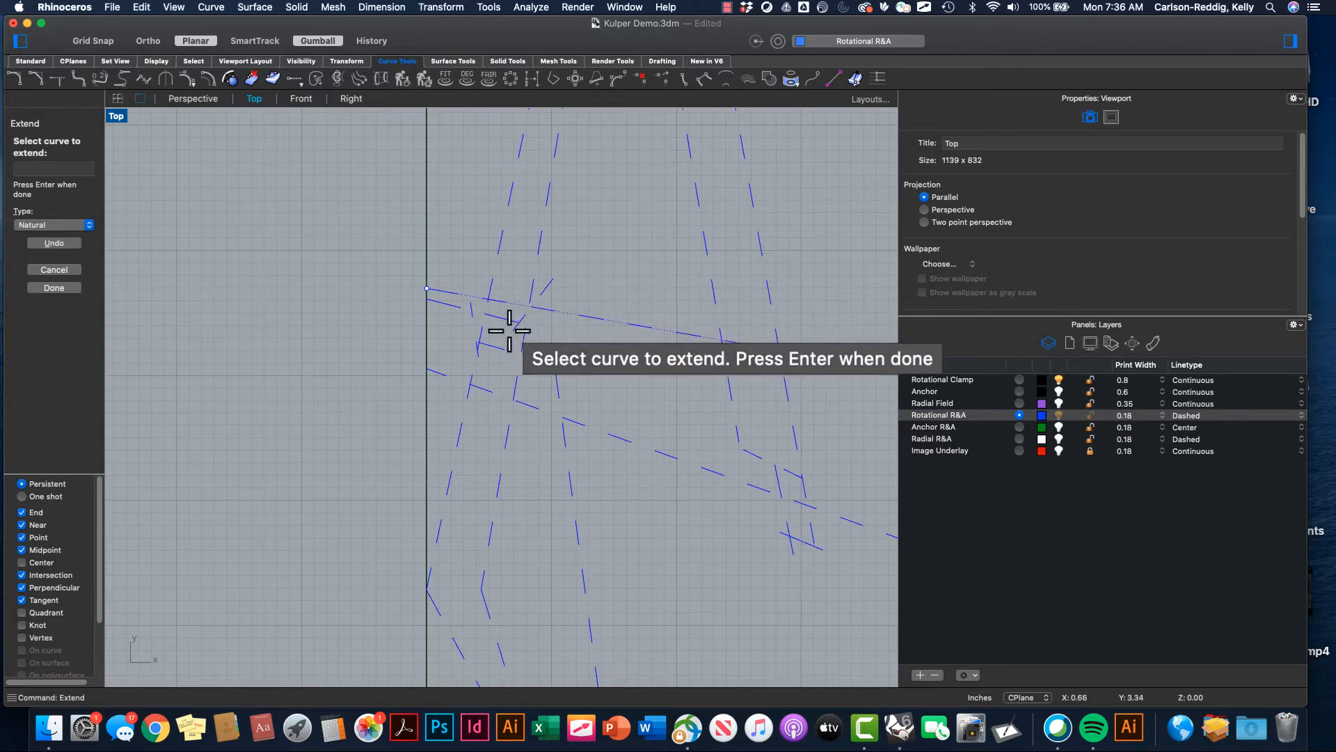
{"action": "scroll", "coordinate": [509, 330], "scroll_direction": "up", "scroll_amount": 3}
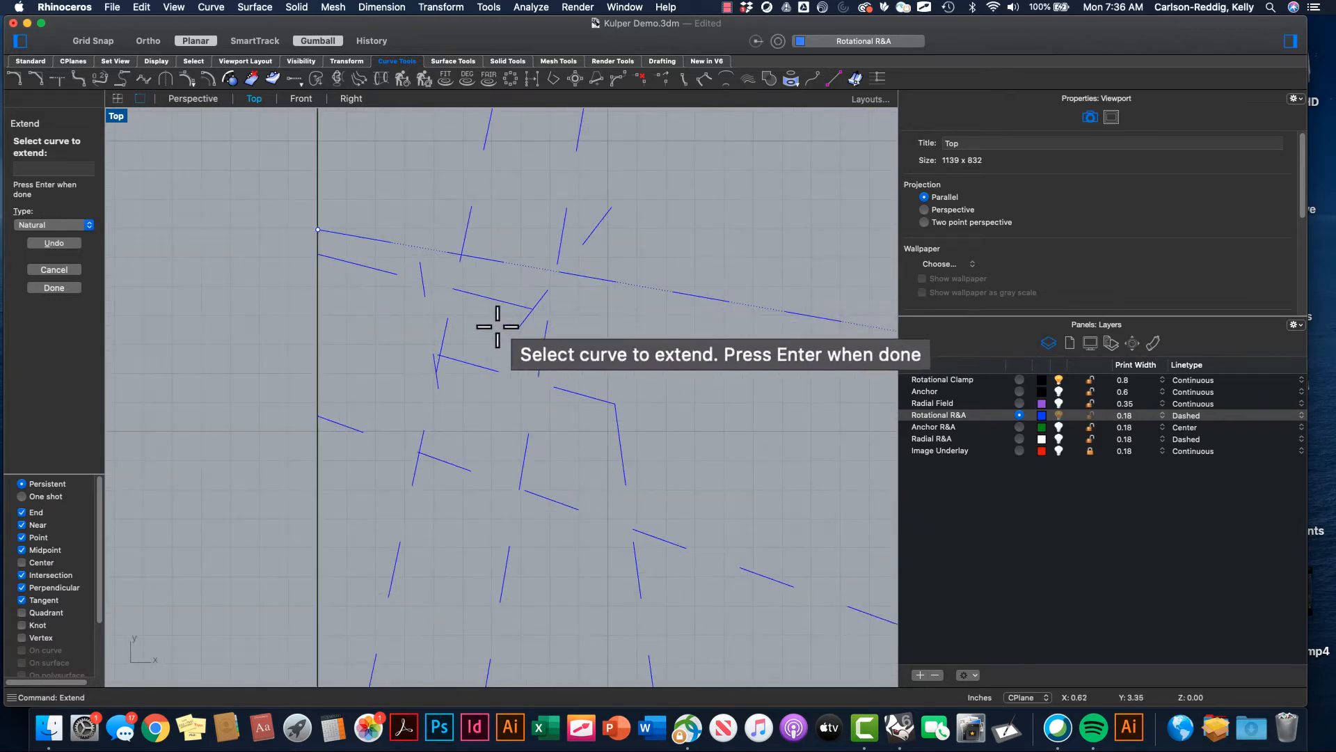
{"action": "scroll", "coordinate": [508, 324], "scroll_direction": "down", "scroll_amount": 4}
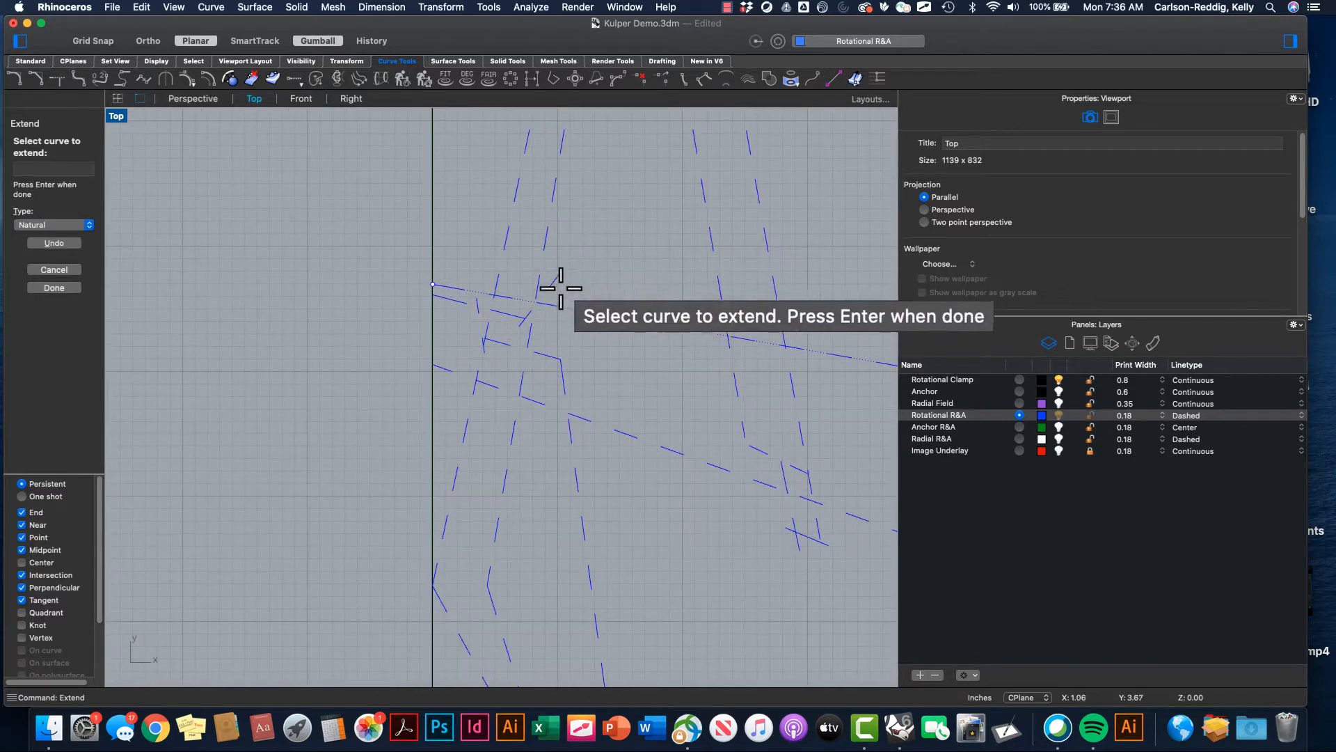
{"action": "scroll", "coordinate": [538, 312], "scroll_direction": "down", "scroll_amount": 3}
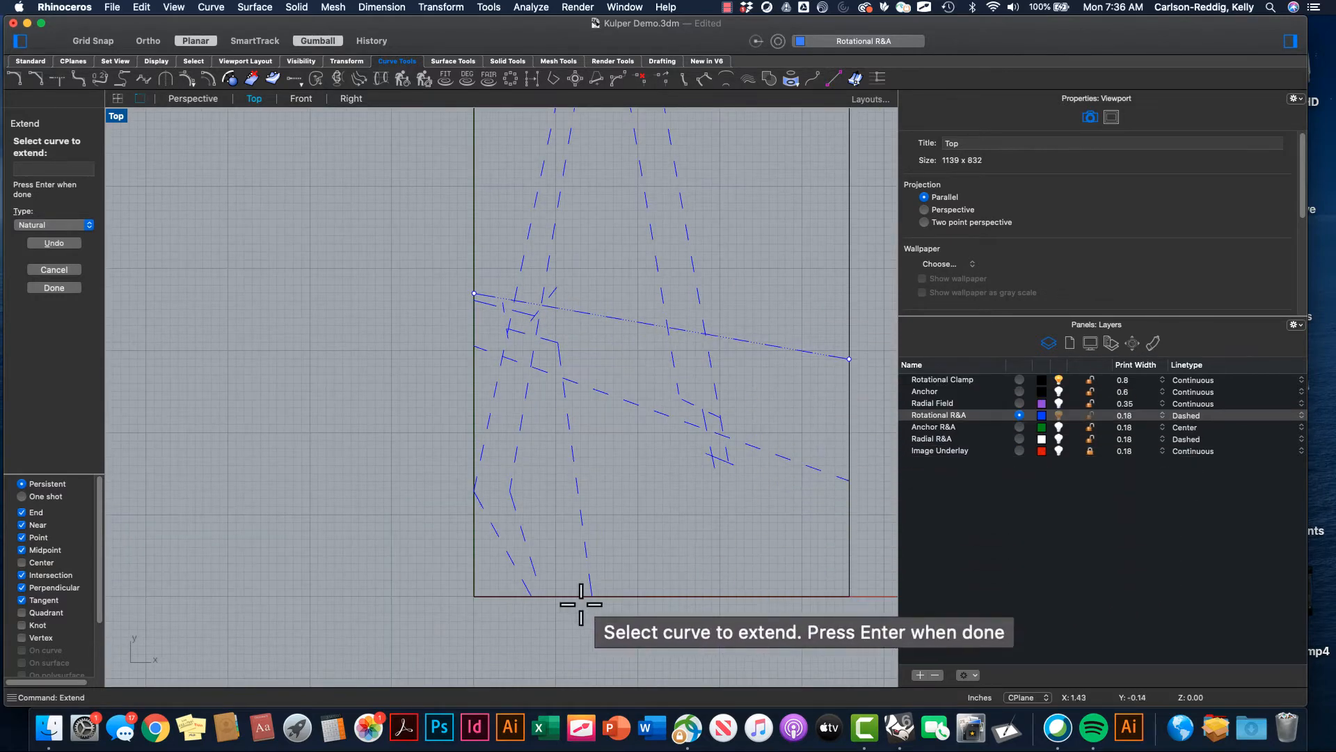
{"action": "left_click", "coordinate": [531, 574]}
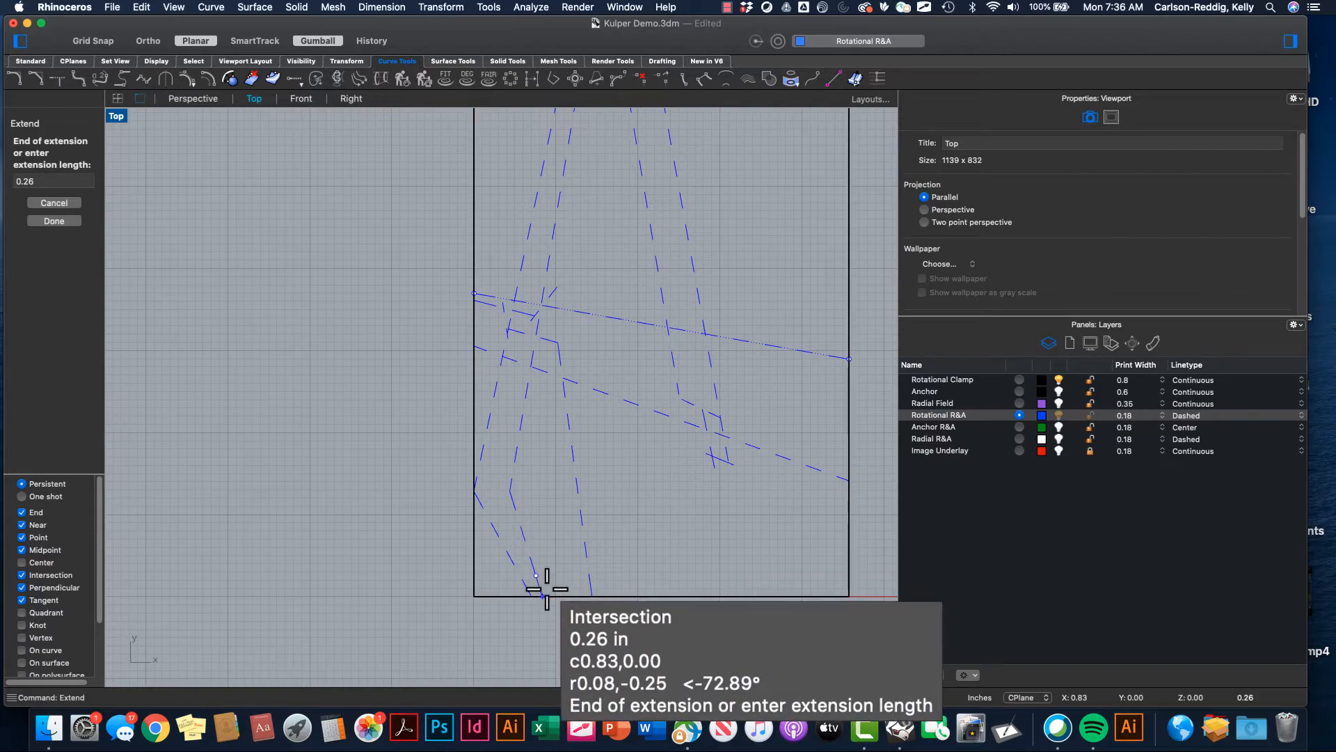
{"action": "left_click", "coordinate": [547, 589]}
Step: Show the Image Underlay layer and delete the two long straight lines running from the leg's bend to the frame's top edge
{"action": "scroll", "coordinate": [555, 445], "scroll_direction": "down", "scroll_amount": 5}
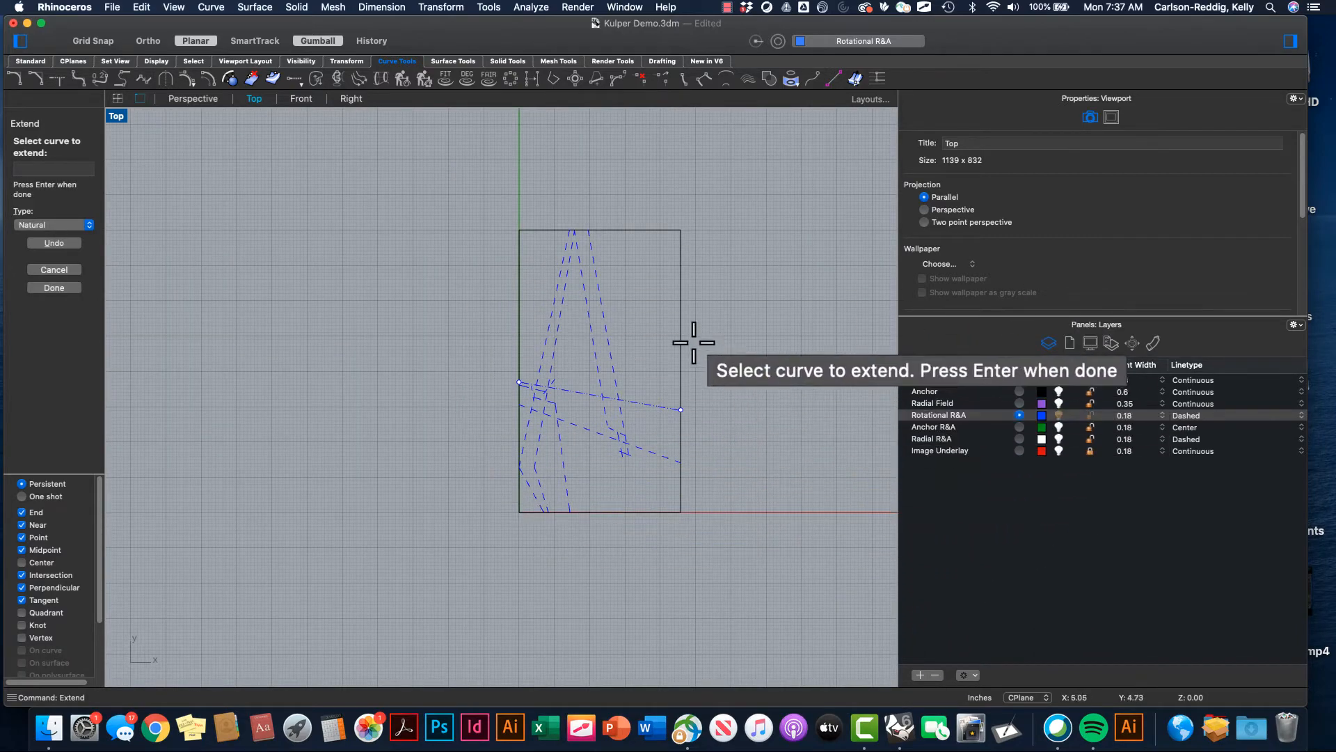
{"action": "scroll", "coordinate": [637, 359], "scroll_direction": "up", "scroll_amount": 3}
{"action": "scroll", "coordinate": [627, 379], "scroll_direction": "up", "scroll_amount": 3}
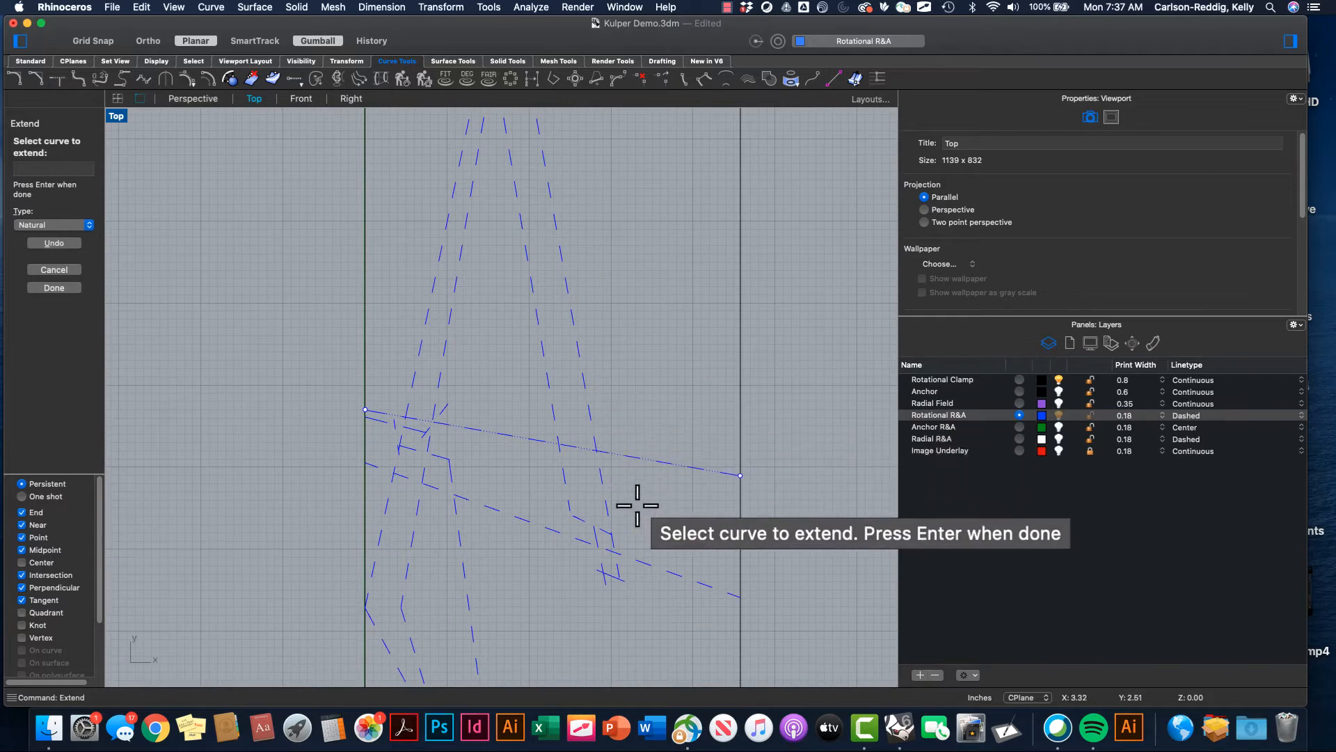
{"action": "scroll", "coordinate": [485, 478], "scroll_direction": "down", "scroll_amount": 3}
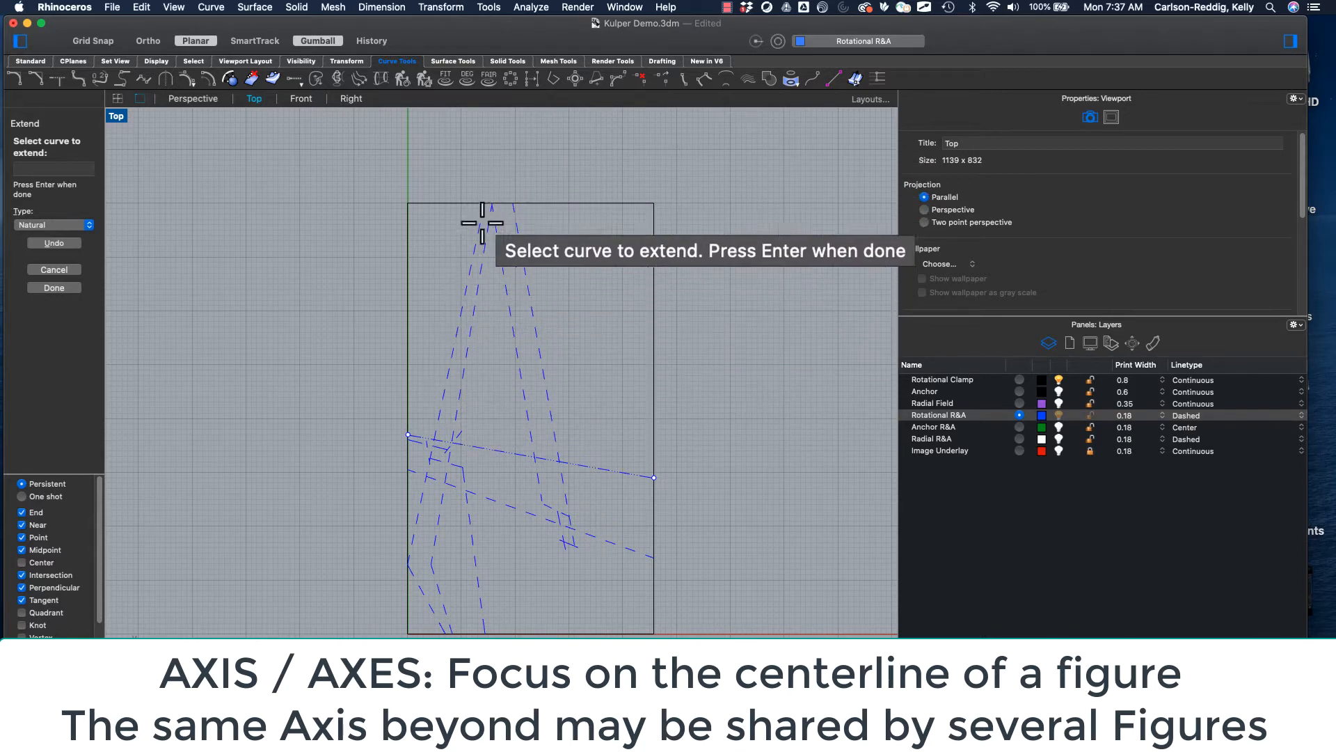
{"action": "left_click", "coordinate": [441, 439]}
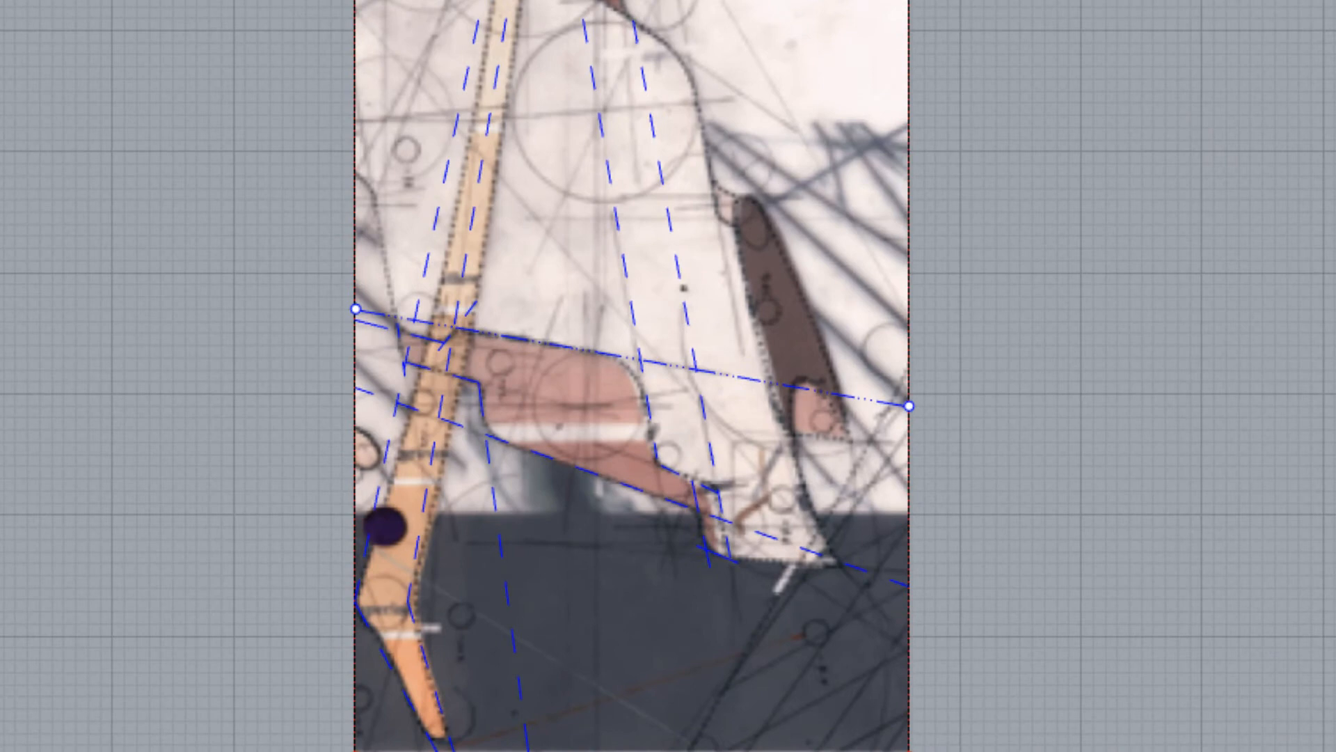
{"action": "scroll", "coordinate": [459, 294], "scroll_direction": "up", "scroll_amount": 5}
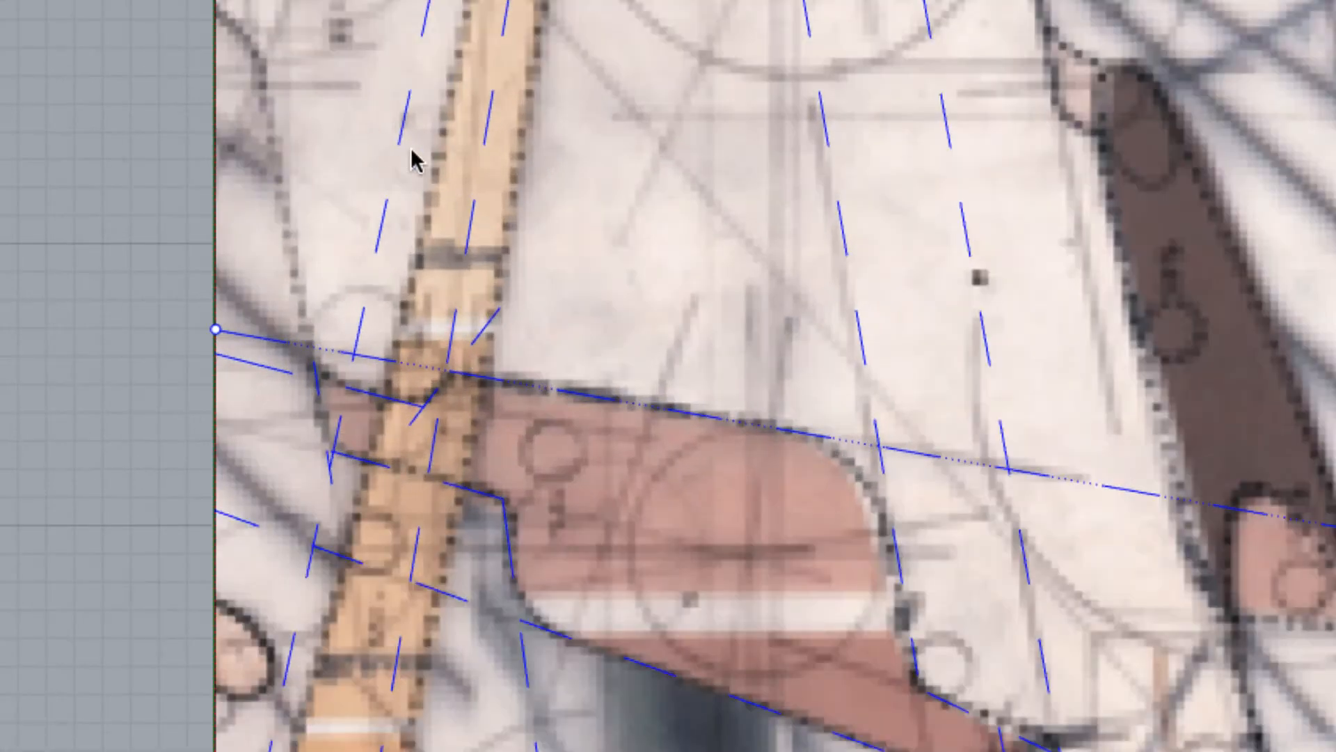
{"action": "scroll", "coordinate": [476, 252], "scroll_direction": "down", "scroll_amount": 3}
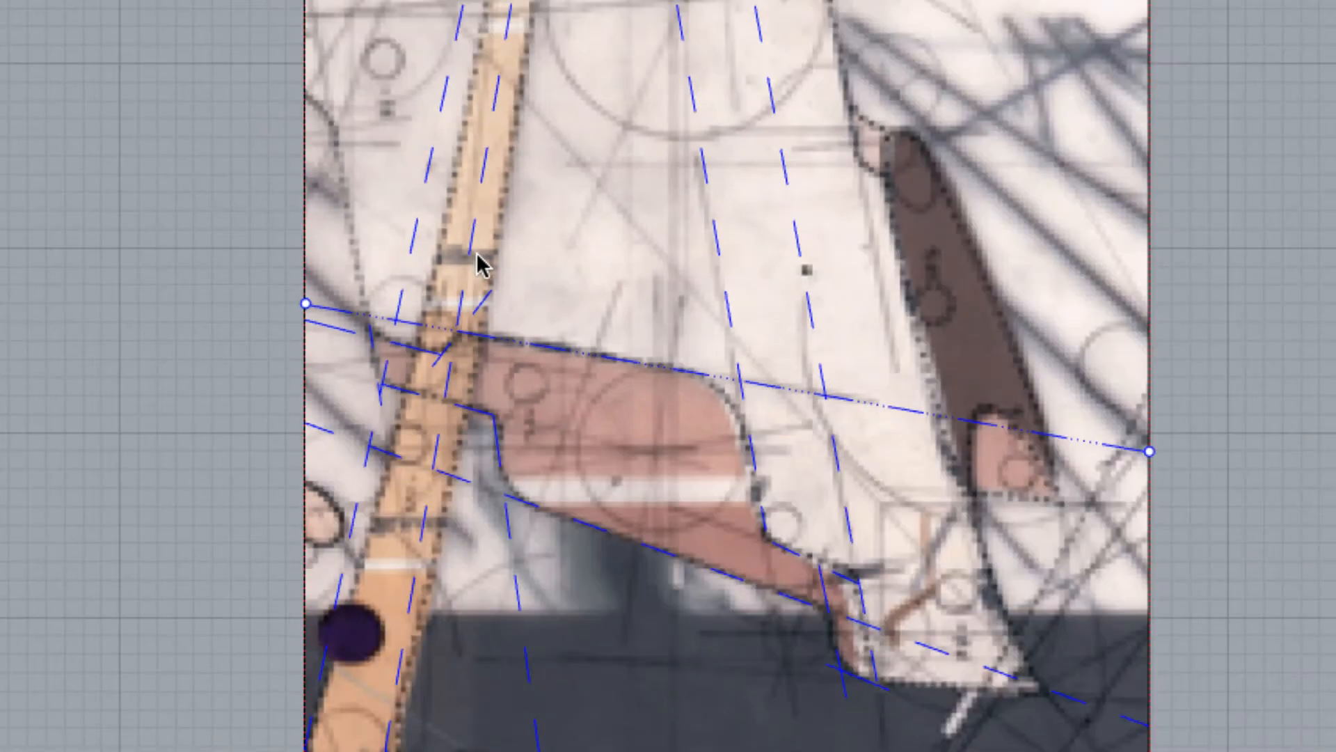
{"action": "scroll", "coordinate": [403, 523], "scroll_direction": "up", "scroll_amount": 2}
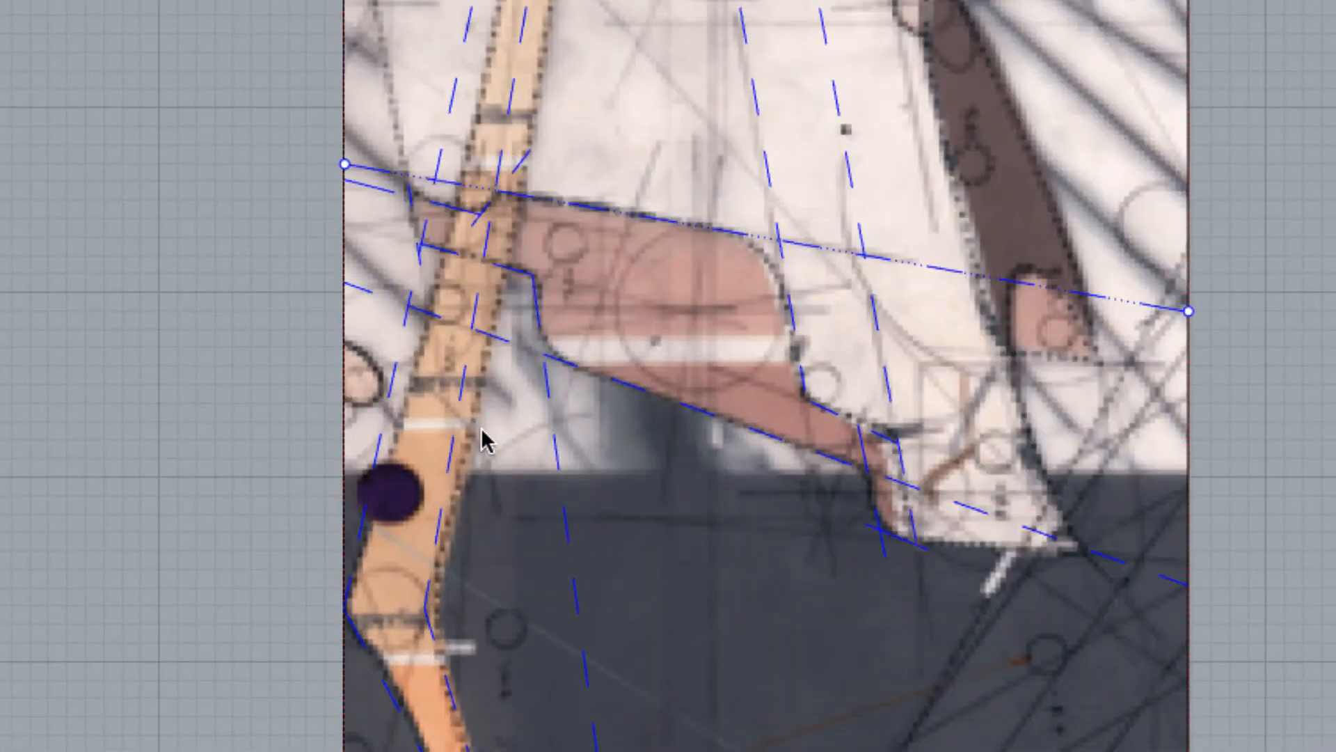
{"action": "scroll", "coordinate": [483, 433], "scroll_direction": "down", "scroll_amount": 2}
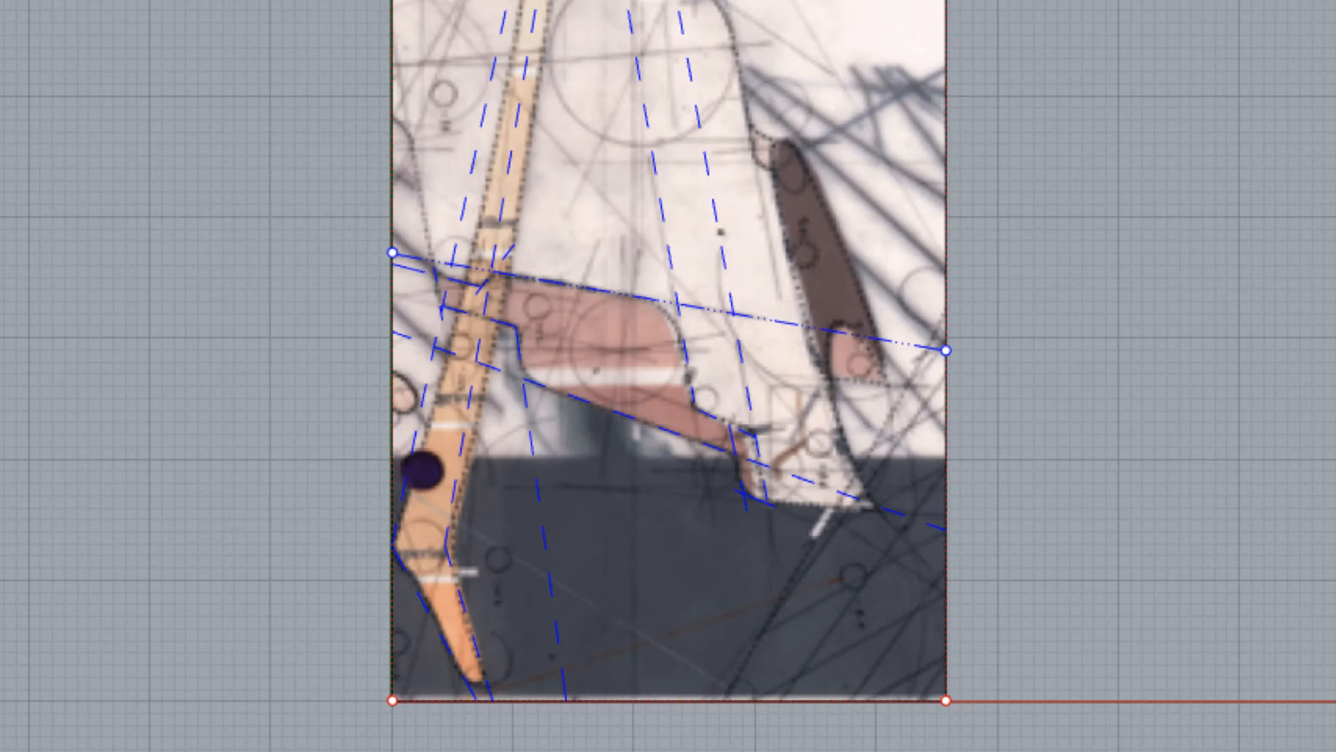
{"action": "left_click", "coordinate": [496, 223]}
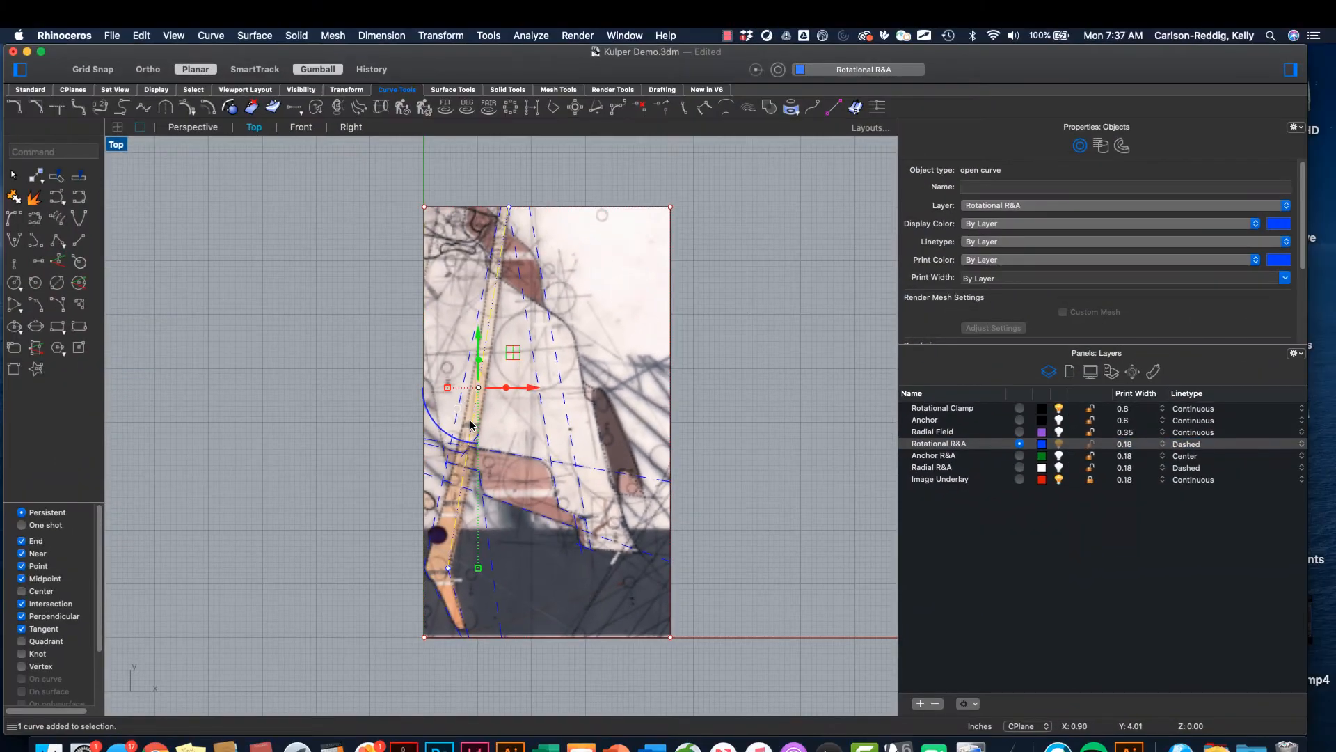
{"action": "key", "text": "Delete"}
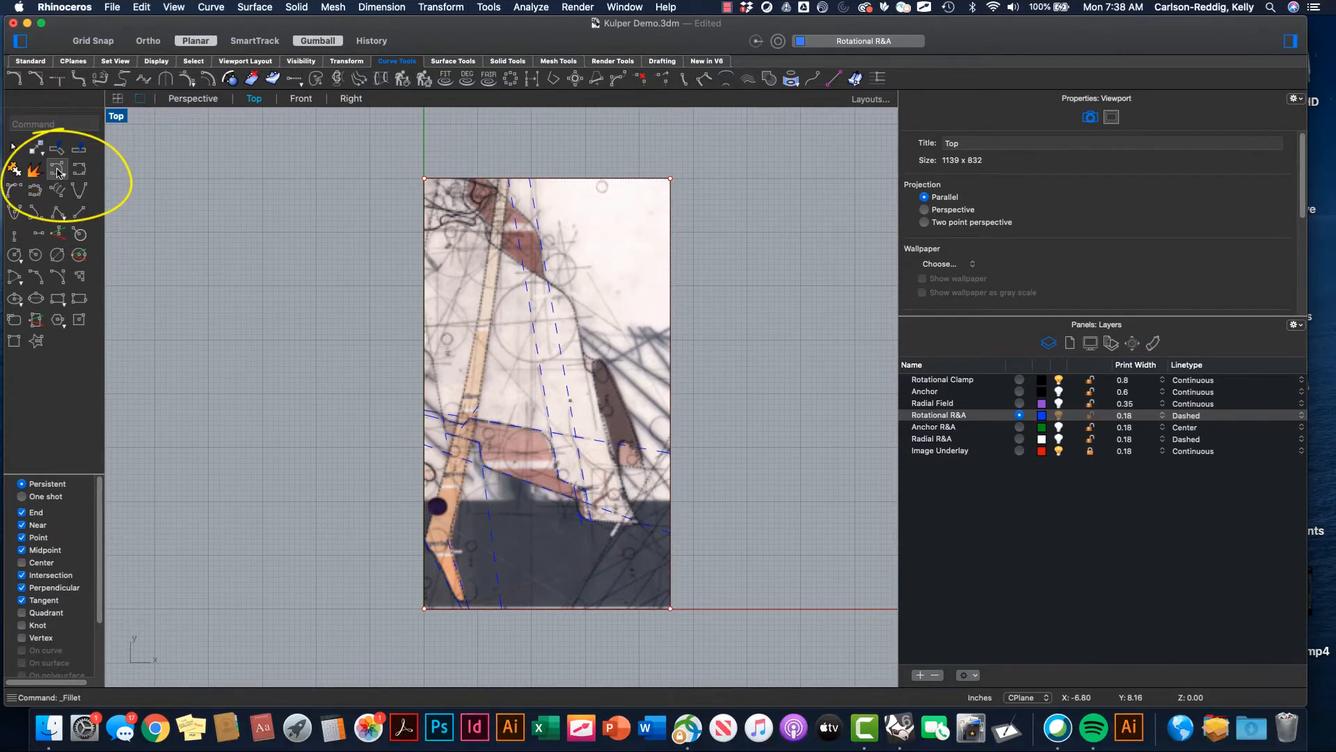
Step: Draw a degree 3 interpolated curve along the leg's right edge, from the frame's top edge through one mid-leg point to the bend
{"action": "left_click", "coordinate": [59, 218]}
{"action": "left_click", "coordinate": [60, 188]}
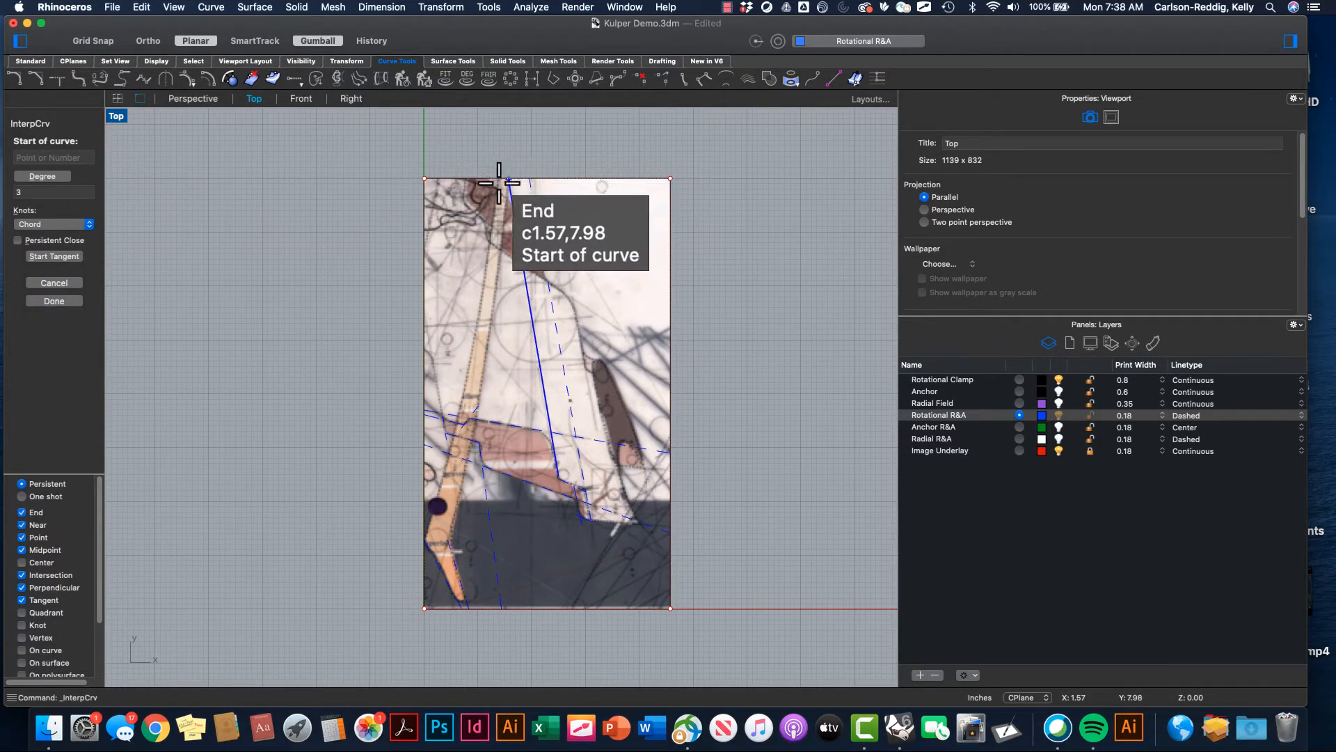
{"action": "left_click", "coordinate": [508, 178]}
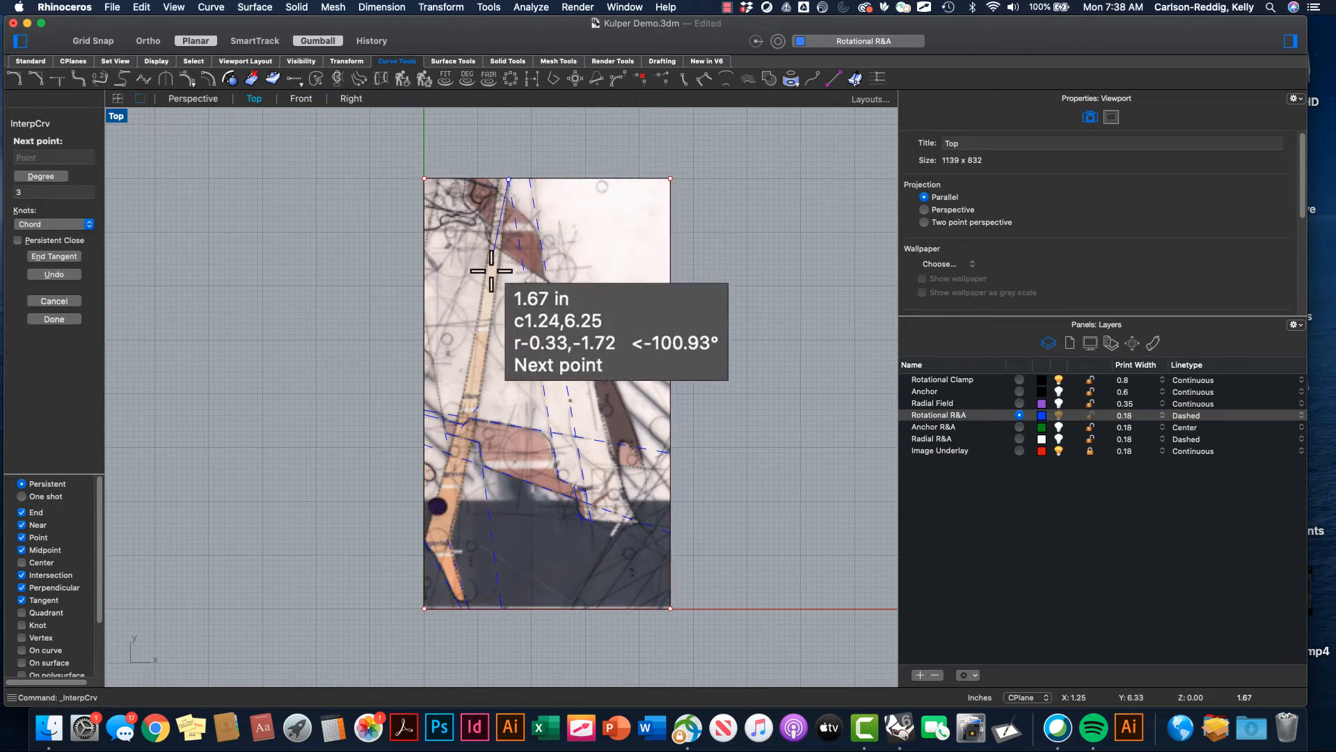
{"action": "left_click", "coordinate": [484, 376]}
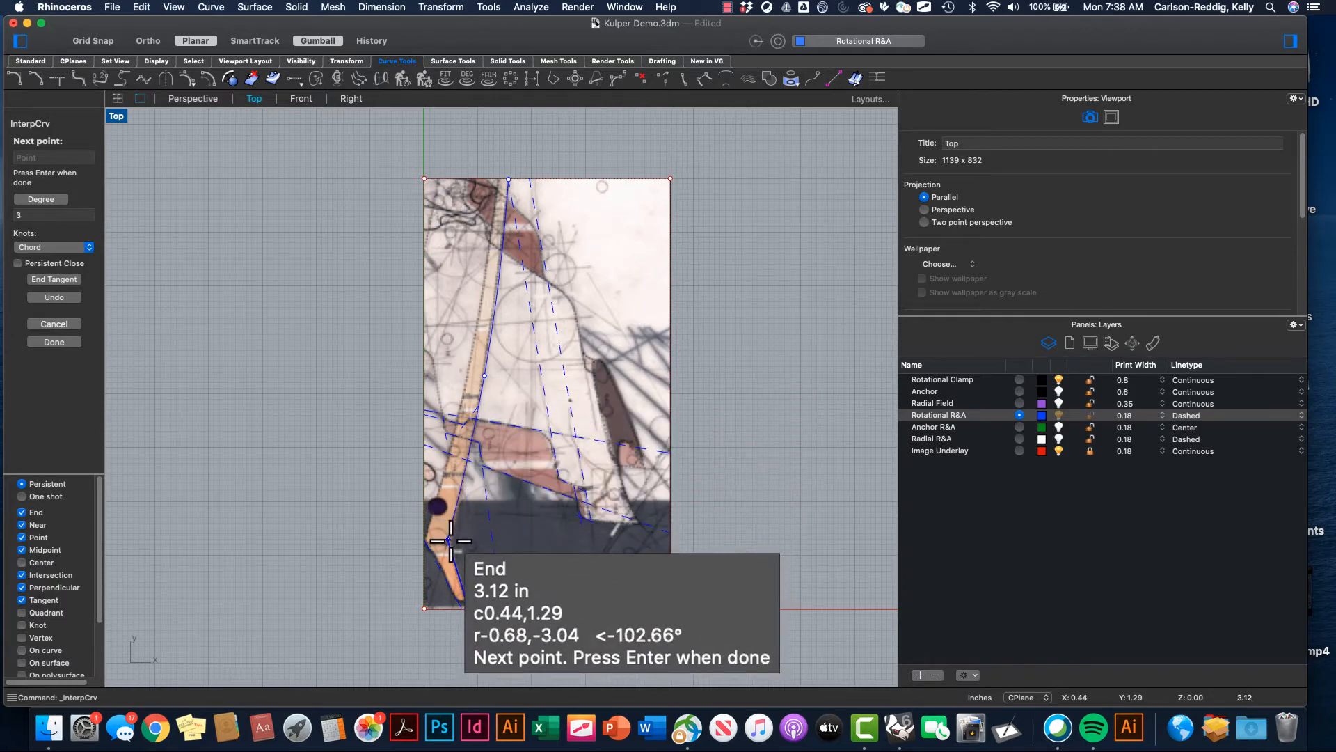
{"action": "left_click", "coordinate": [450, 541]}
{"action": "key", "text": "Return"}
Step: Draw a second interpolated curve along the leg's left edge, from the frame's top edge through one mid-leg point to the bend
{"action": "scroll", "coordinate": [487, 168], "scroll_direction": "up", "scroll_amount": 8}
{"action": "scroll", "coordinate": [529, 196], "scroll_direction": "up", "scroll_amount": 4}
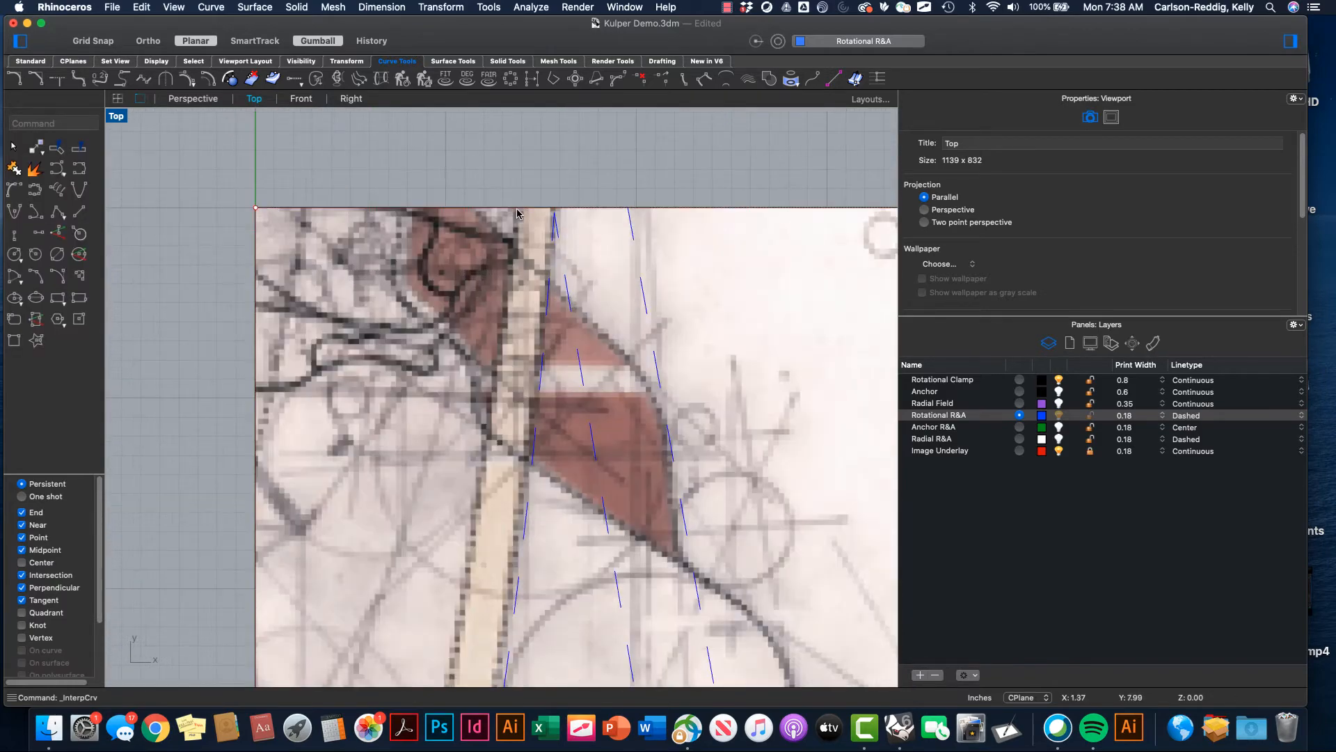
{"action": "key", "text": "Return"}
{"action": "left_click", "coordinate": [517, 211]}
{"action": "scroll", "coordinate": [512, 306], "scroll_direction": "down", "scroll_amount": 5}
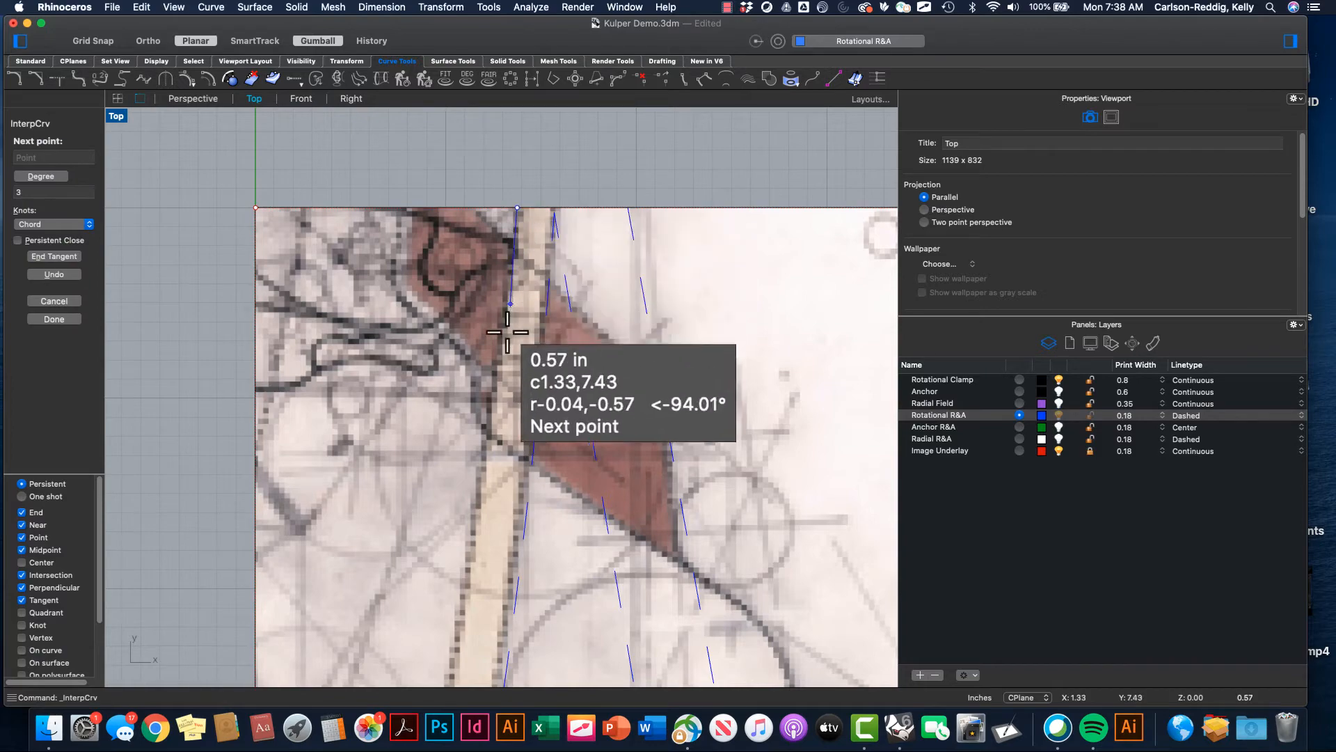
{"action": "scroll", "coordinate": [503, 336], "scroll_direction": "down", "scroll_amount": 2}
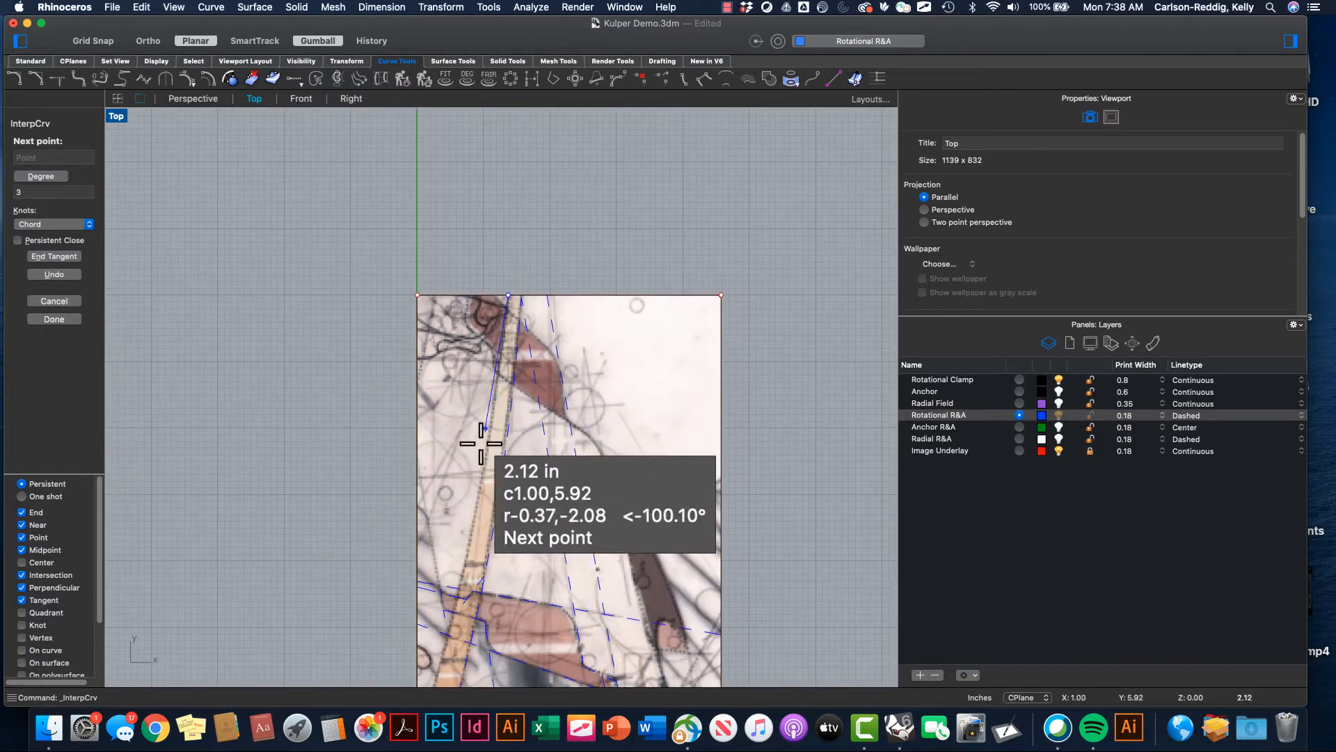
{"action": "left_click", "coordinate": [473, 529]}
{"action": "scroll", "coordinate": [466, 530], "scroll_direction": "down", "scroll_amount": 4}
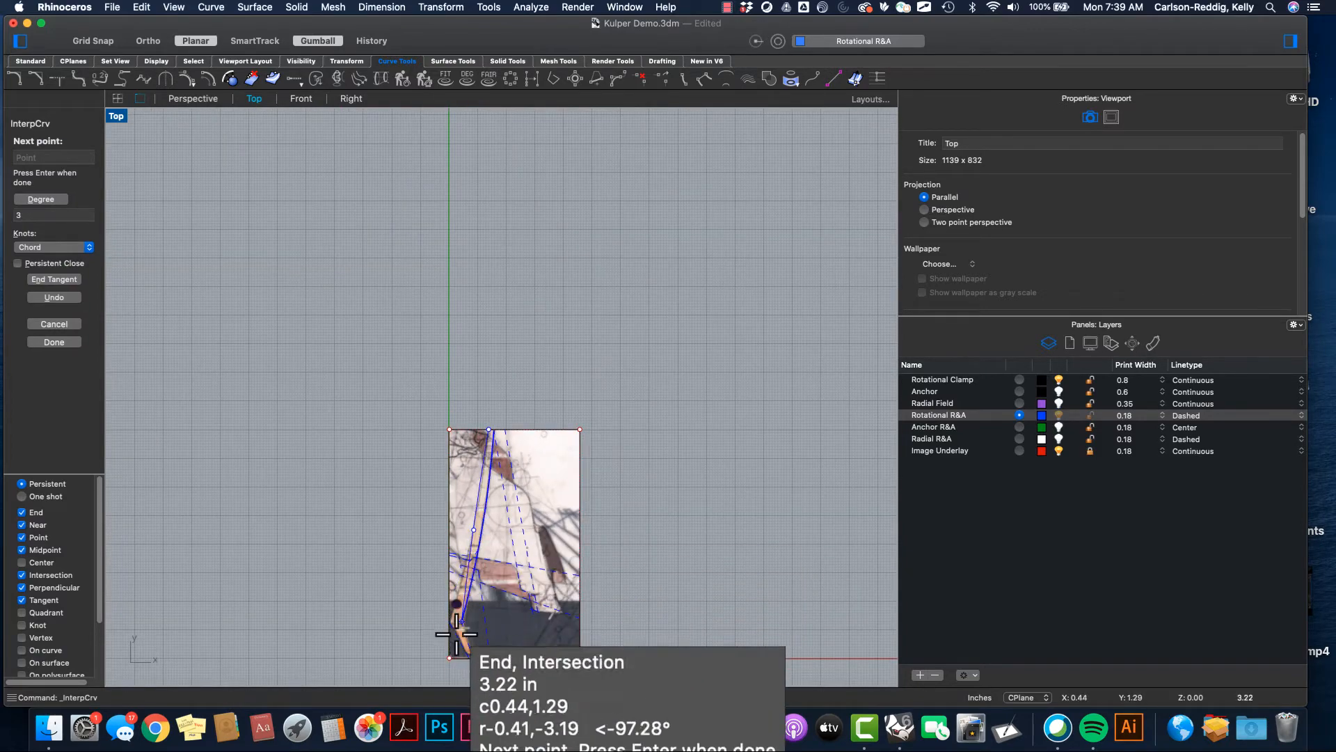
{"action": "scroll", "coordinate": [452, 630], "scroll_direction": "up", "scroll_amount": 3}
{"action": "scroll", "coordinate": [453, 630], "scroll_direction": "up", "scroll_amount": 3}
{"action": "key", "text": "Return"}
{"action": "scroll", "coordinate": [448, 533], "scroll_direction": "down", "scroll_amount": 4}
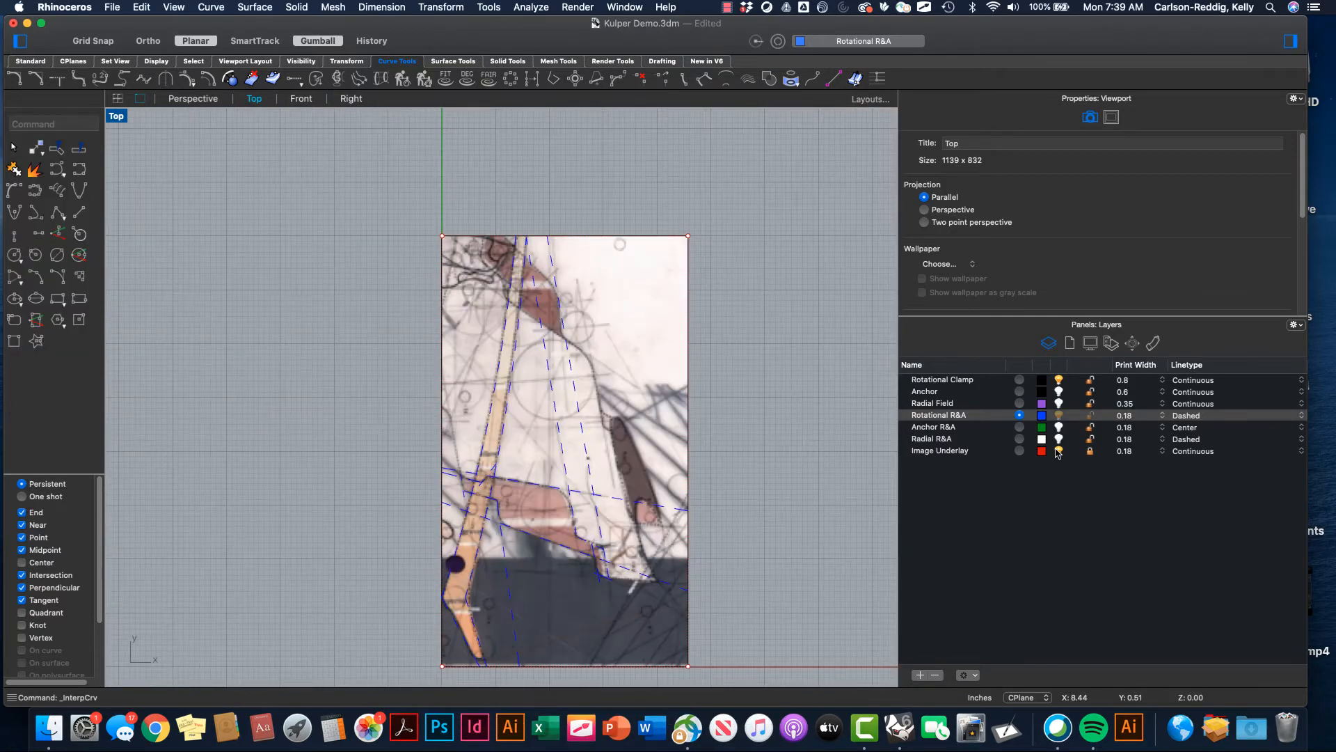
Step: Hide the Image Underlay layer and delete the short diagonal line crossing the upper sloping line beside the leg
{"action": "left_click", "coordinate": [1058, 450]}
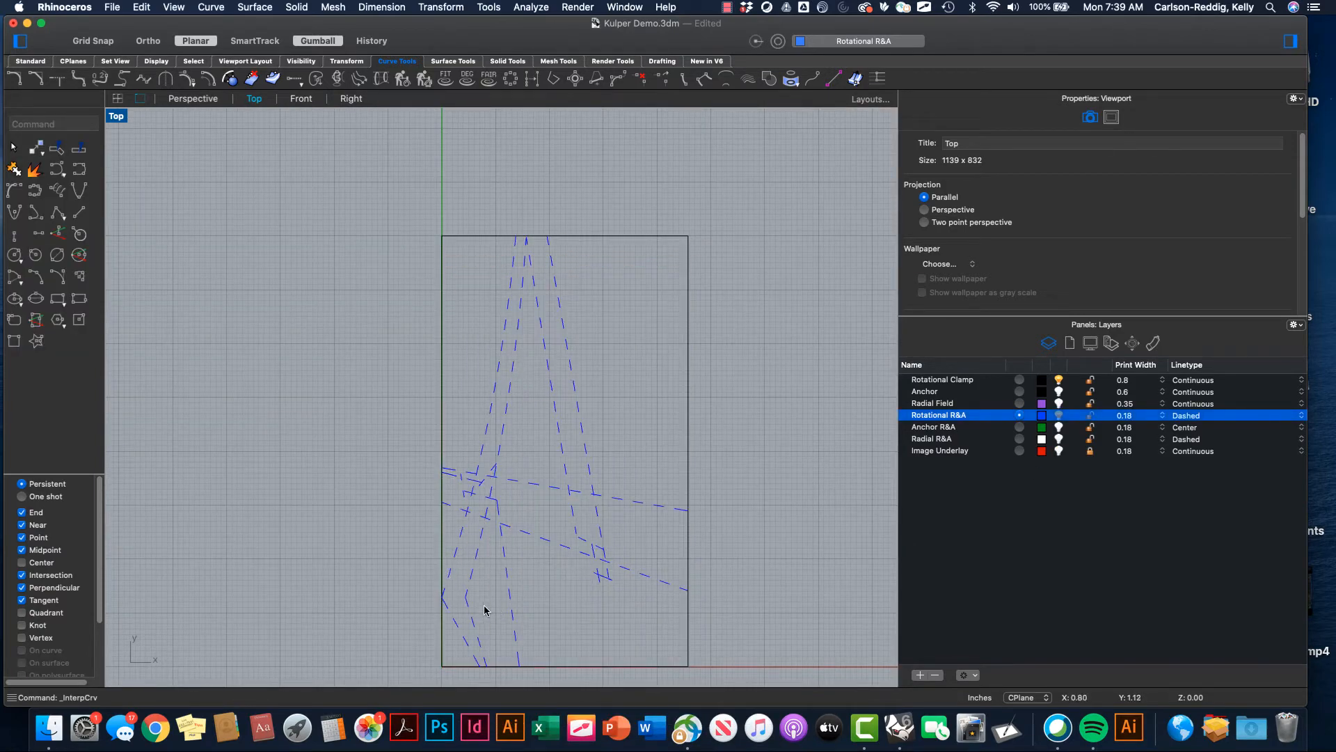
{"action": "scroll", "coordinate": [459, 592], "scroll_direction": "up", "scroll_amount": 5}
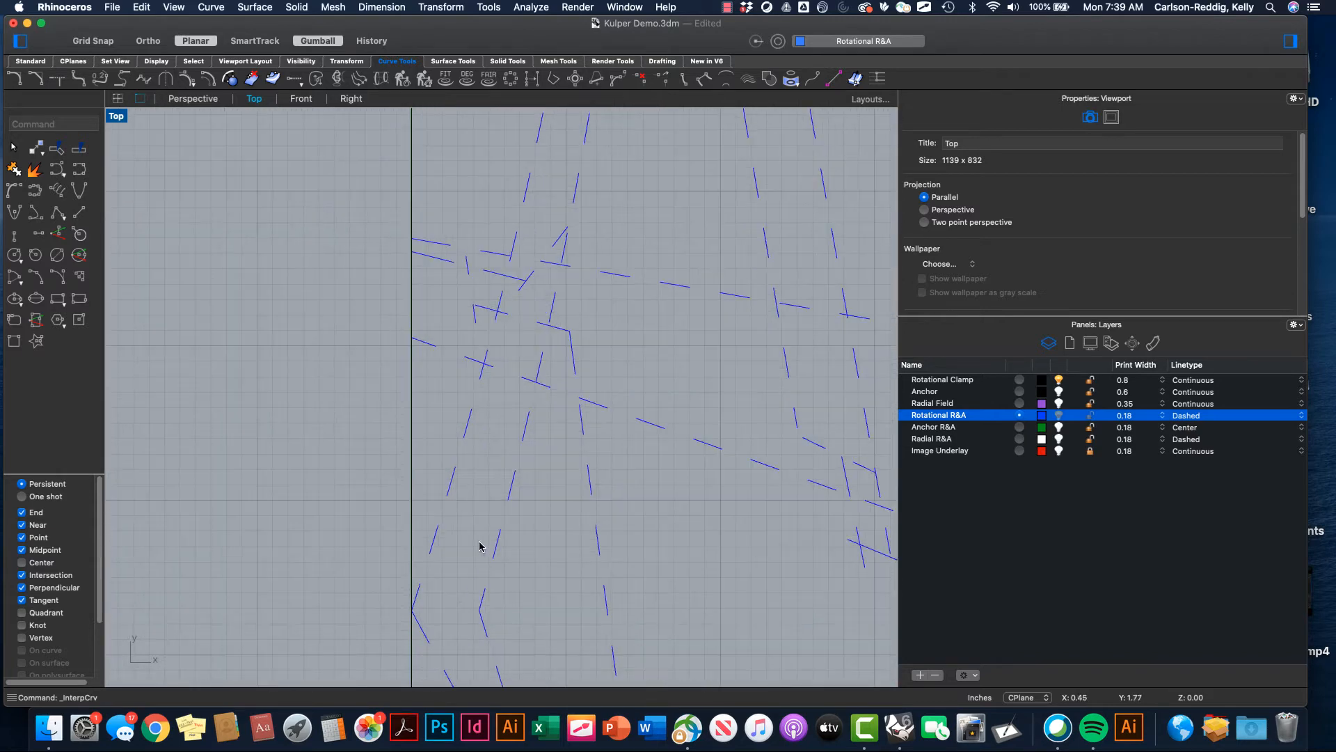
{"action": "left_click", "coordinate": [529, 274]}
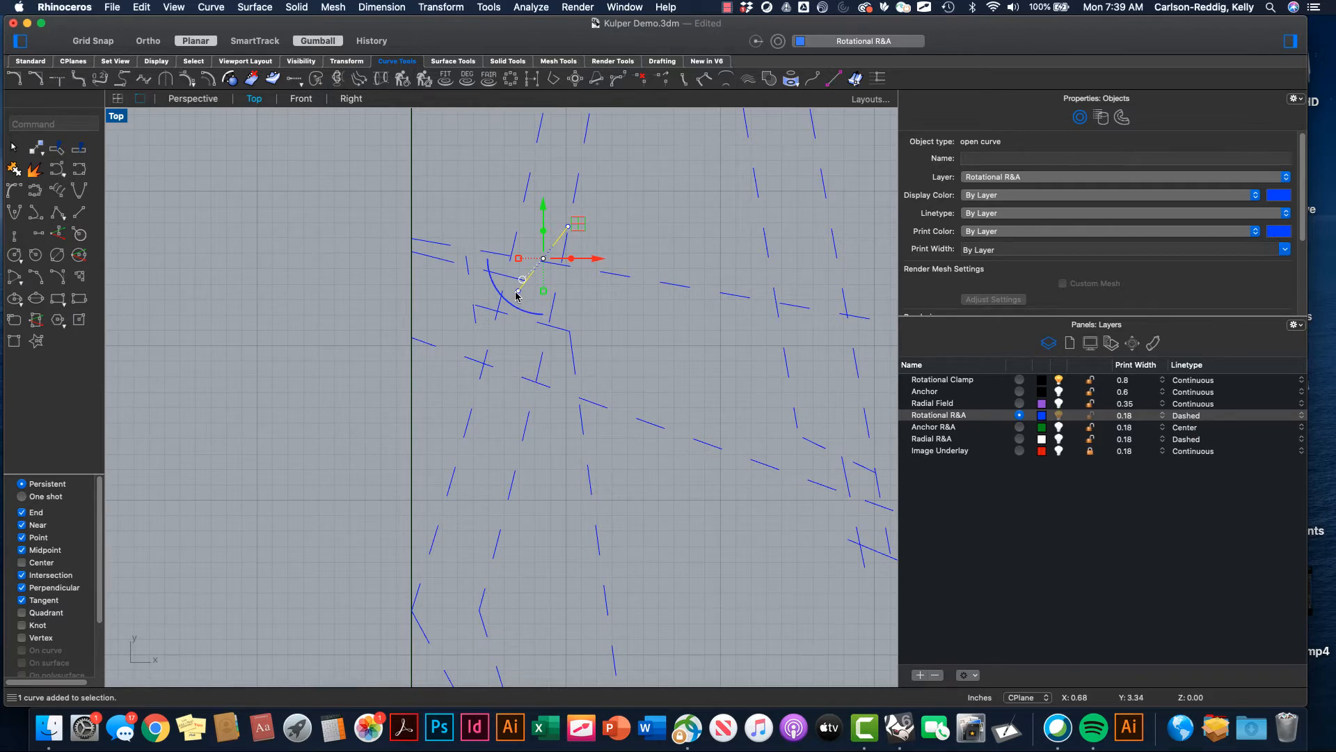
{"action": "key", "text": "Delete"}
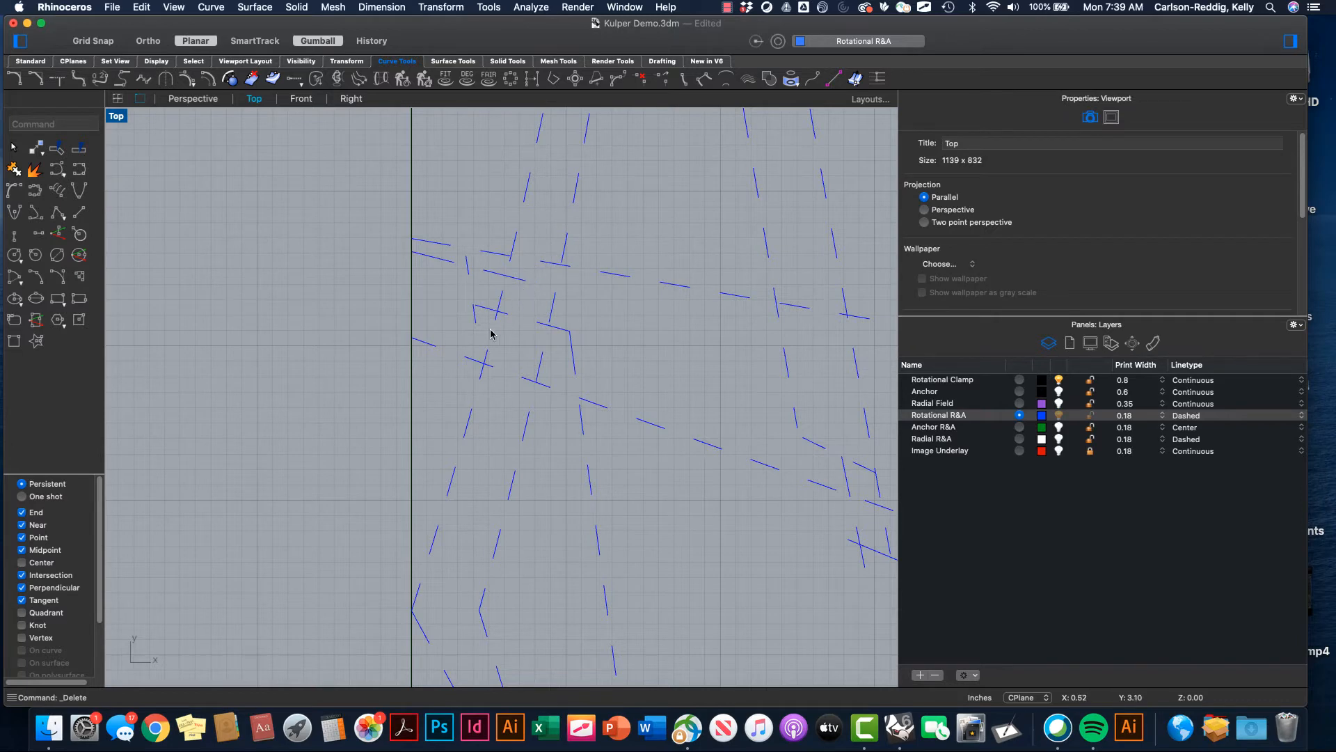
Step: Shorten the steep line across the pink shape's narrow left end with Extend, type Line, so both ends meet the adjoining sloping lines
{"action": "left_click", "coordinate": [479, 329]}
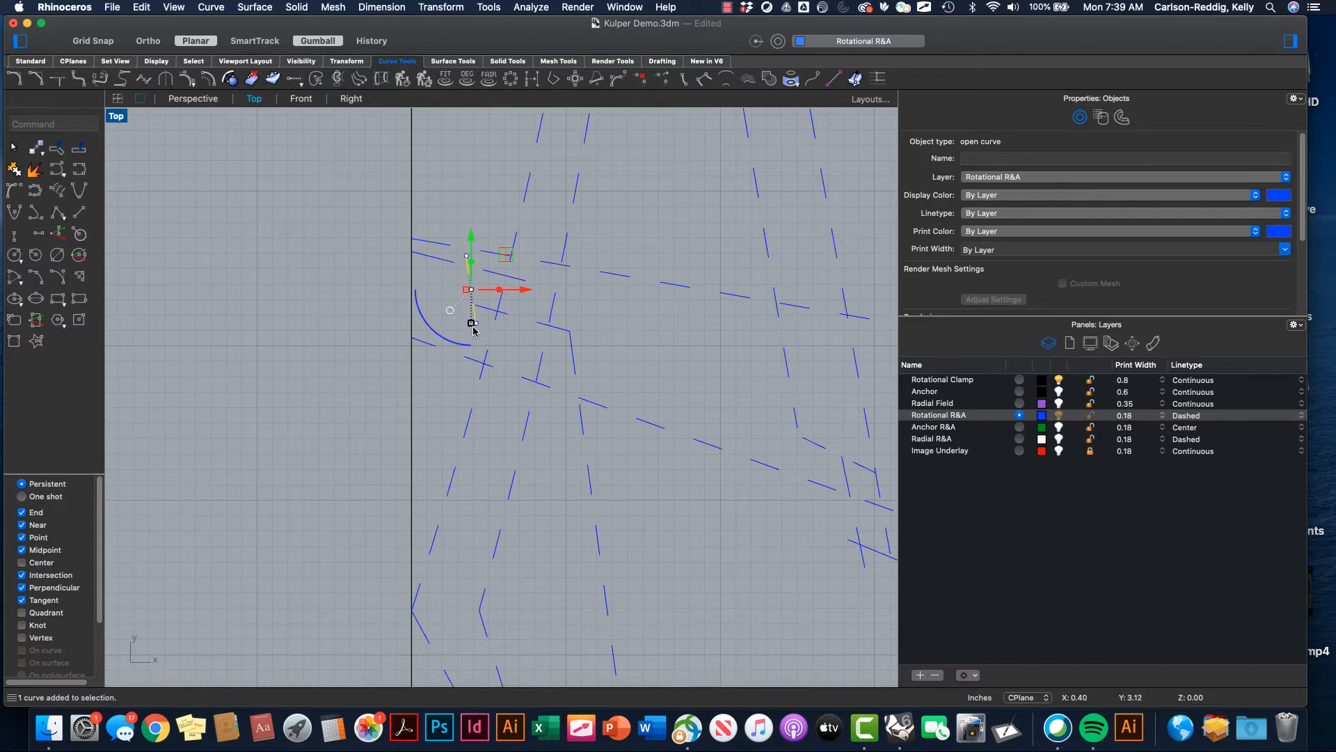
{"action": "key", "text": "super+e"}
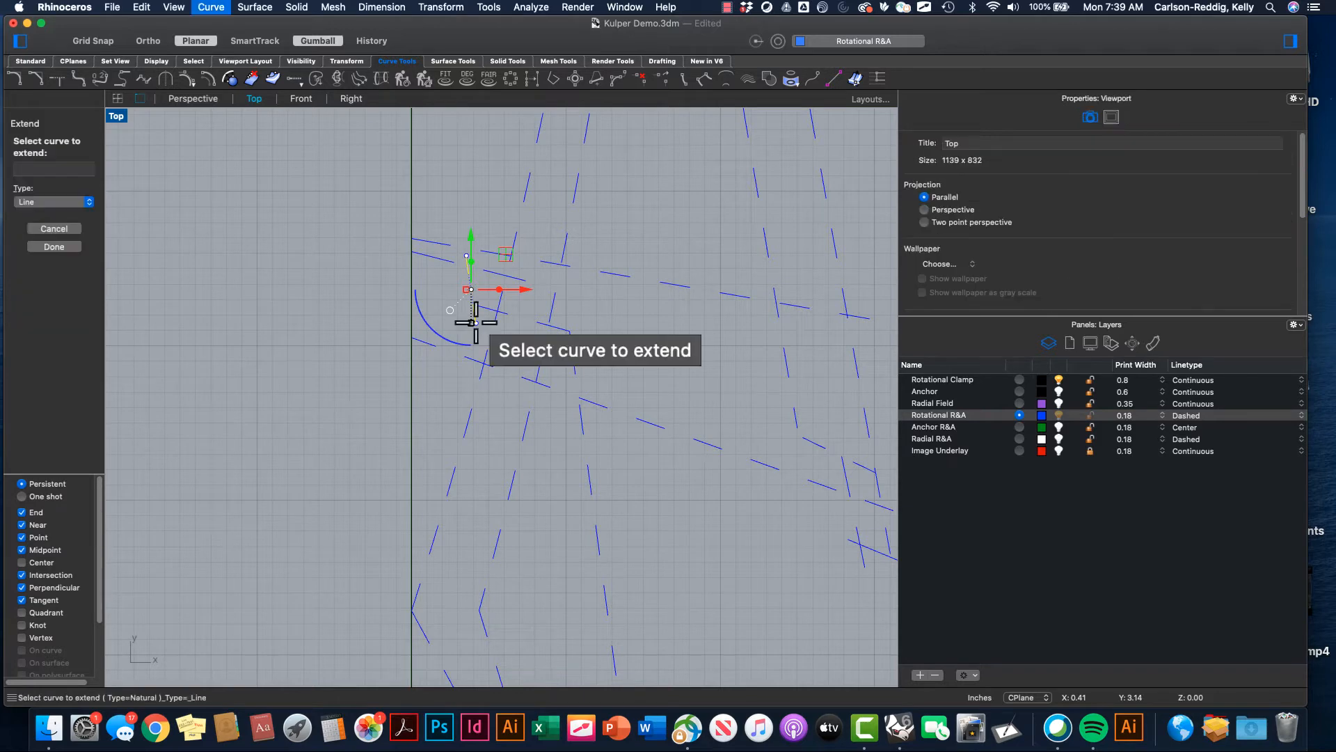
{"action": "left_click", "coordinate": [477, 321]}
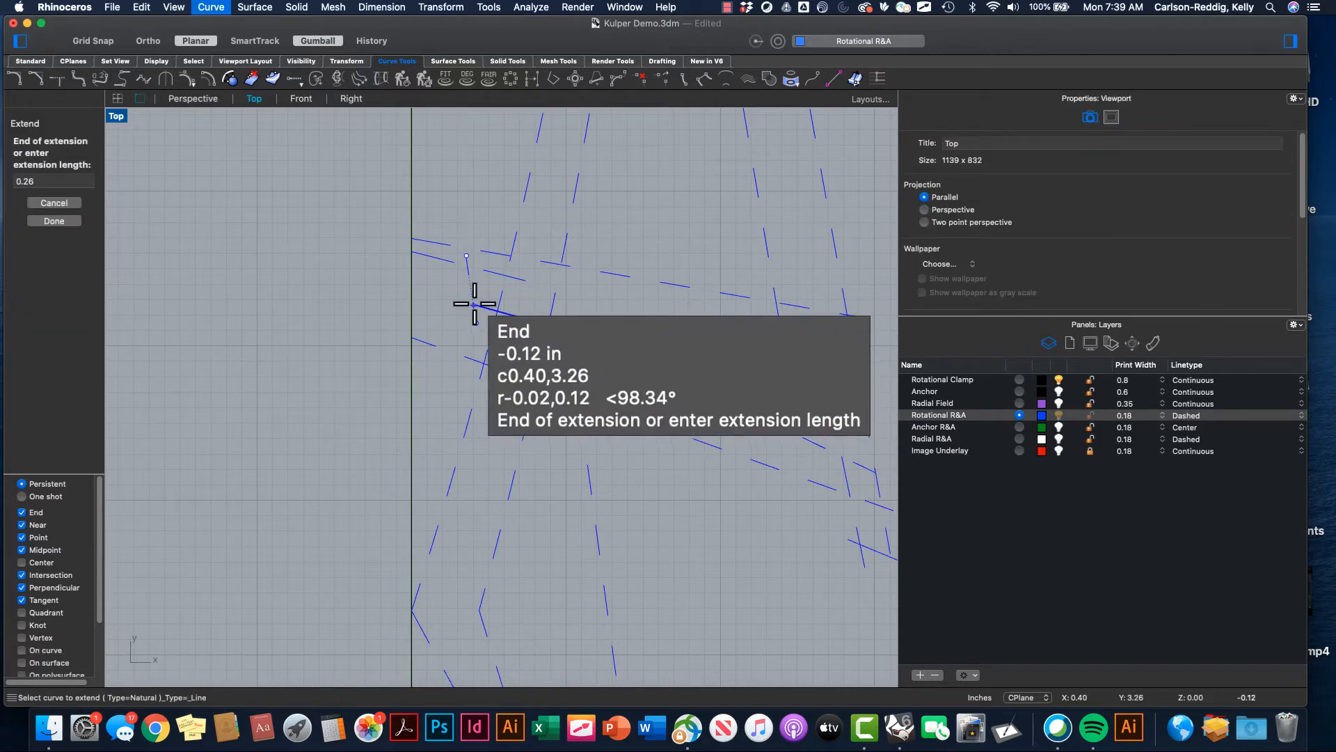
{"action": "left_click", "coordinate": [472, 302]}
{"action": "left_click", "coordinate": [466, 255]}
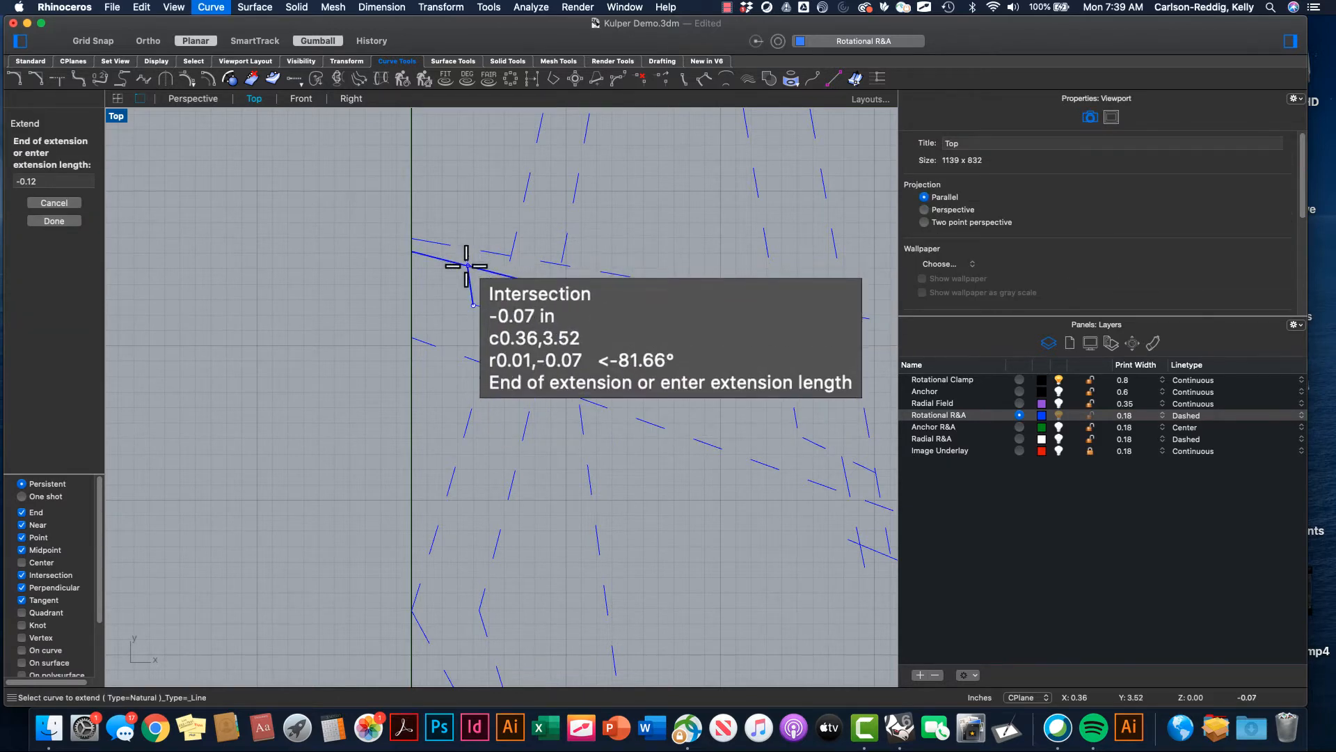
{"action": "left_click", "coordinate": [466, 264]}
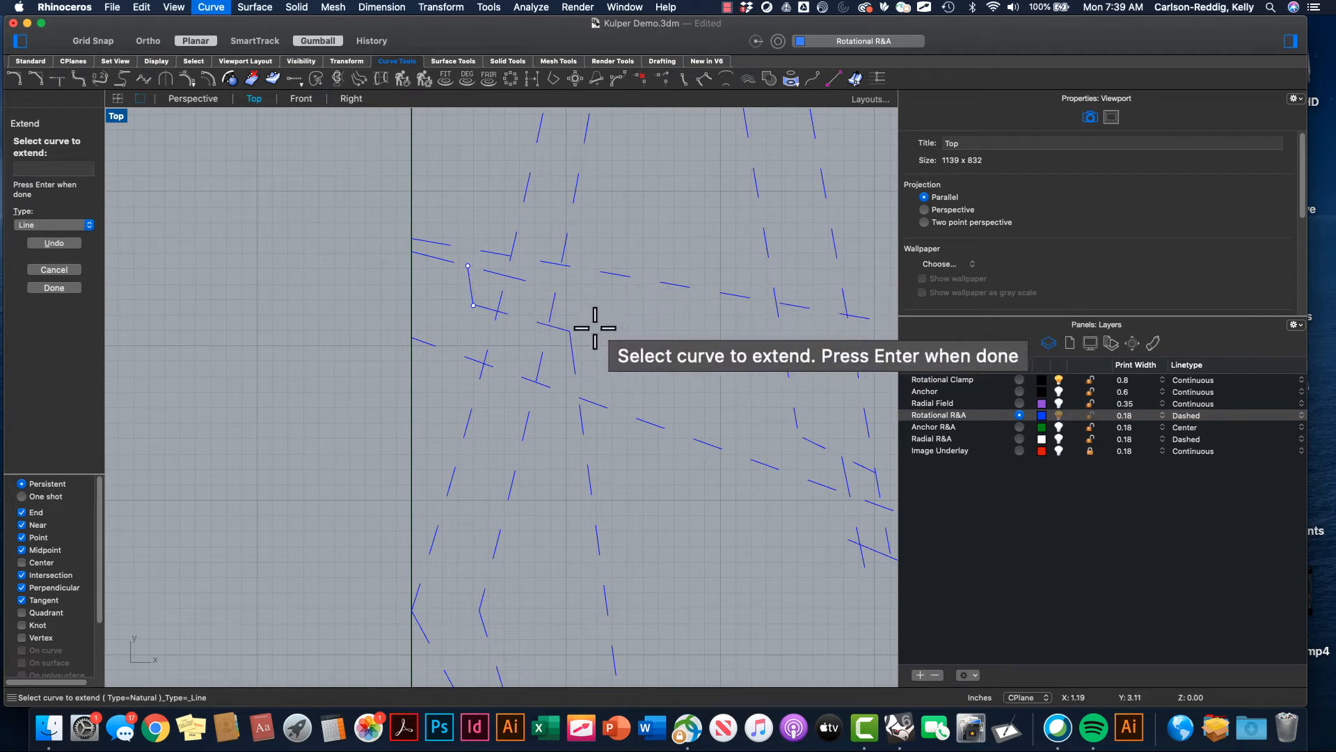
Step: Shorten the overlapping short lines at the pink shape's lower right end so they meet at their corners
{"action": "scroll", "coordinate": [606, 333], "scroll_direction": "down", "scroll_amount": 3}
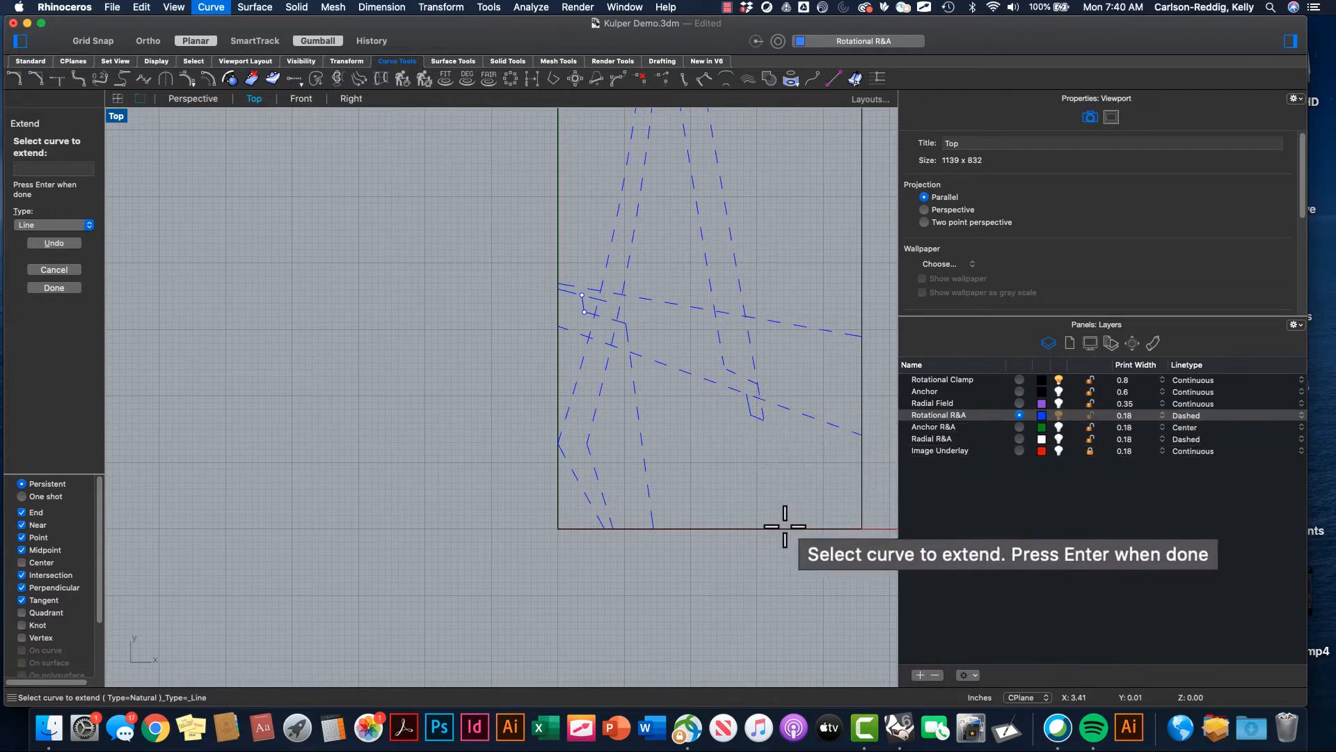
{"action": "scroll", "coordinate": [788, 485], "scroll_direction": "up", "scroll_amount": 2}
{"action": "scroll", "coordinate": [788, 485], "scroll_direction": "up", "scroll_amount": 1}
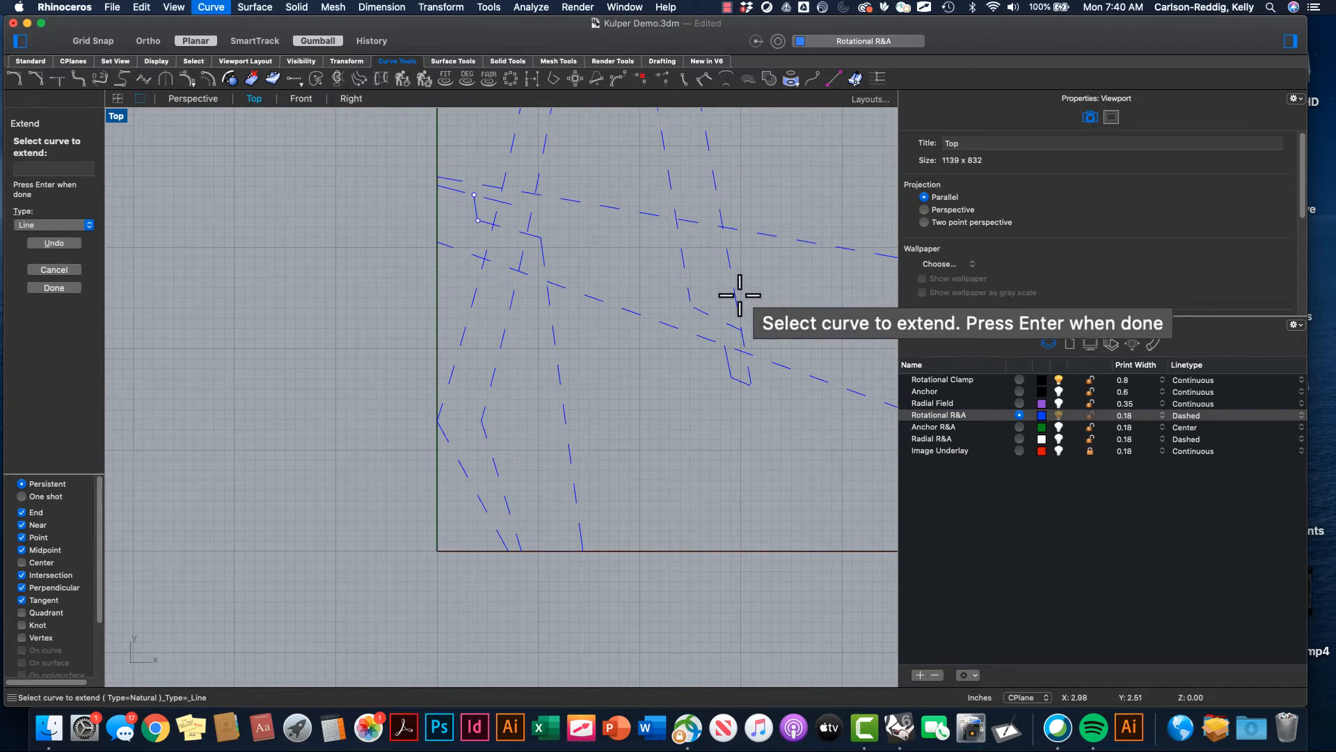
Step: Extend the long steep line past the pink shape's lower right end down to the frame's bottom edge
{"action": "left_click", "coordinate": [738, 301]}
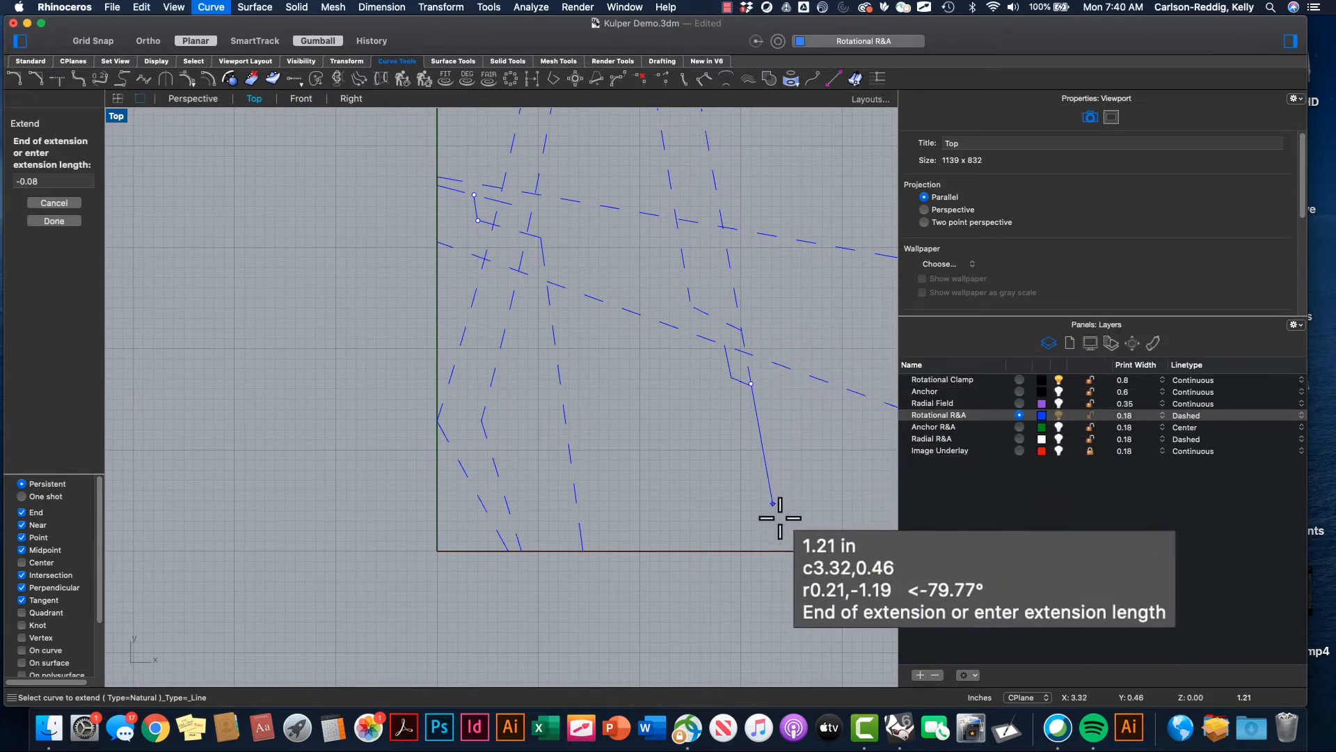
{"action": "left_click", "coordinate": [789, 549]}
{"action": "scroll", "coordinate": [791, 547], "scroll_direction": "down", "scroll_amount": 3}
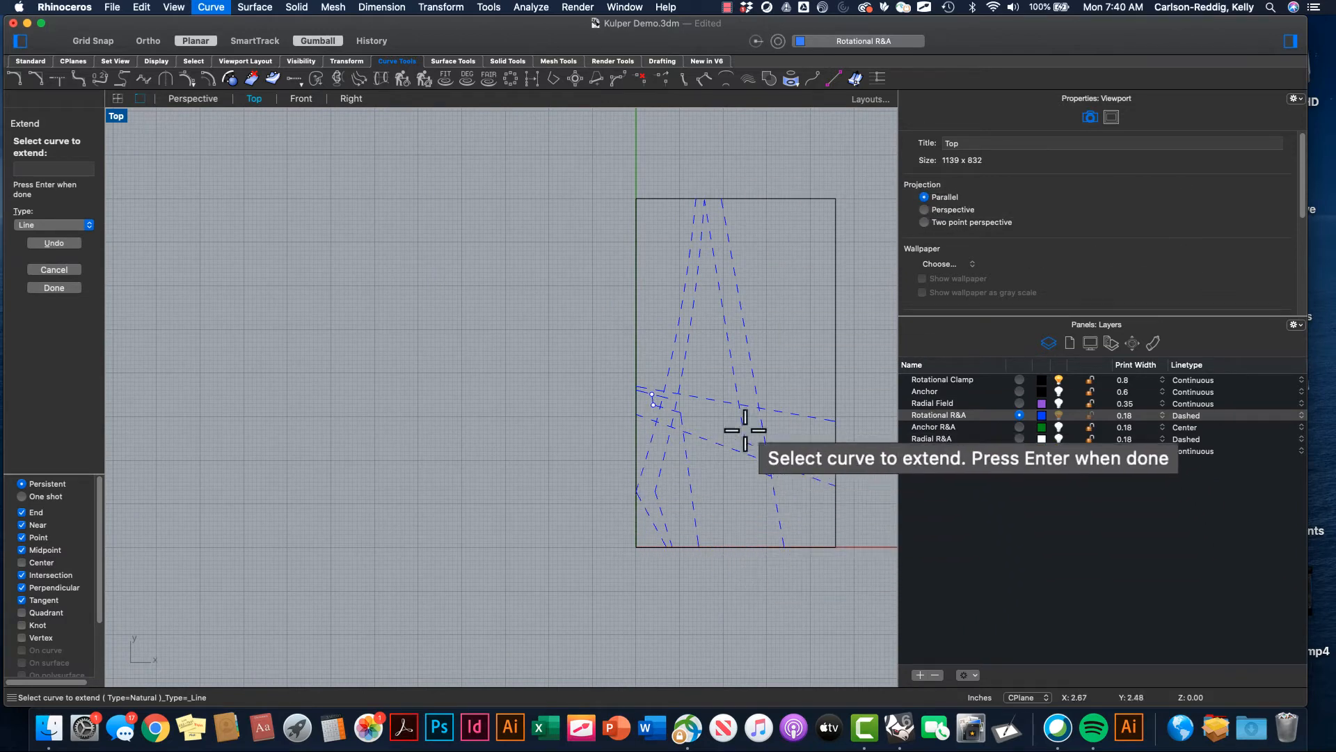
Step: Show the Image Underlay layer, draw the short notch line where the pink shape's upper edge crosses the leg, and hide the layer again
{"action": "scroll", "coordinate": [683, 422], "scroll_direction": "up", "scroll_amount": 3}
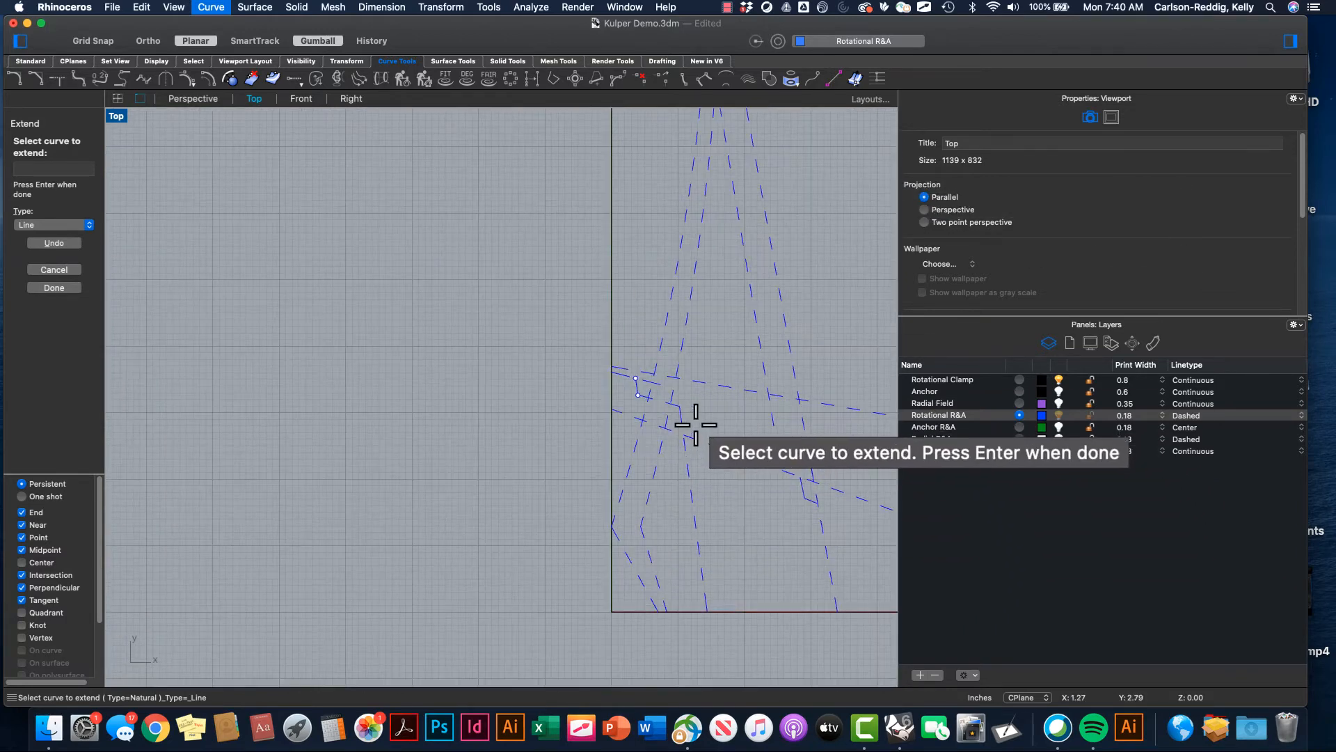
{"action": "scroll", "coordinate": [696, 421], "scroll_direction": "up", "scroll_amount": 2}
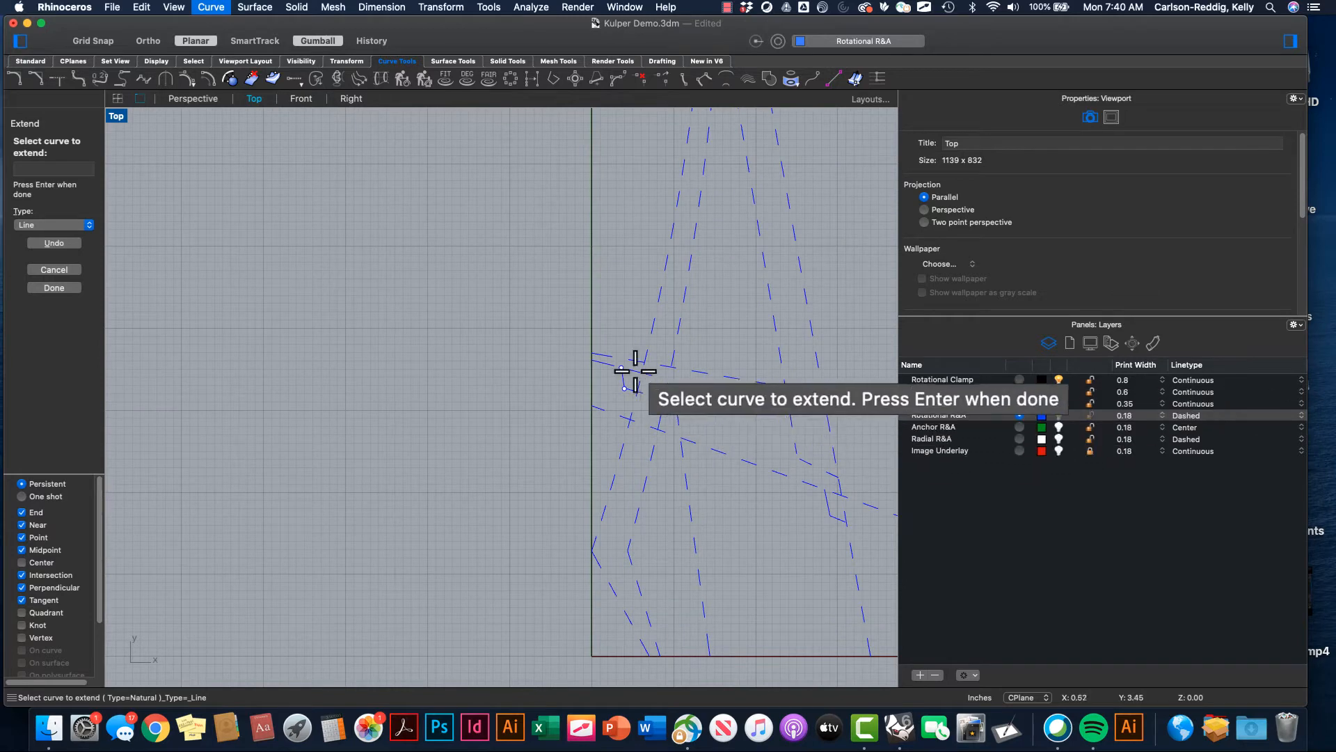
{"action": "left_click", "coordinate": [941, 452]}
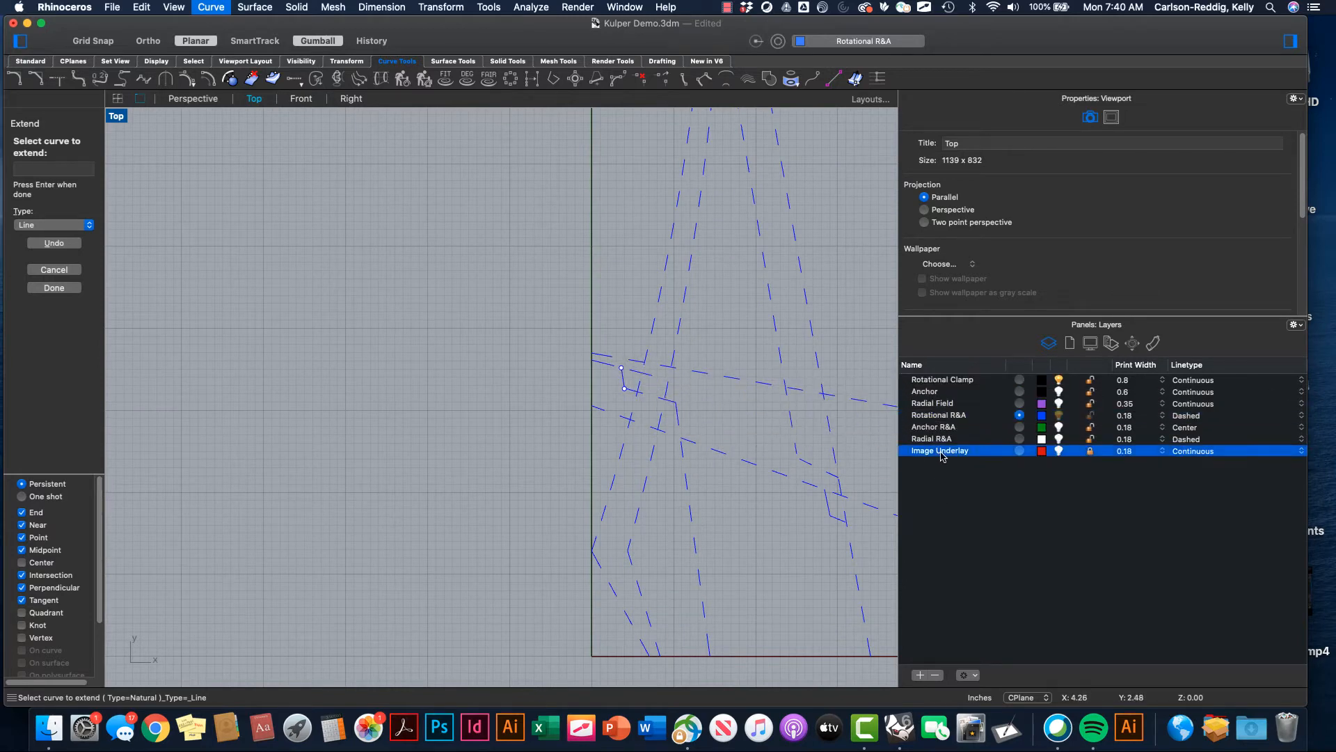
{"action": "left_click", "coordinate": [1058, 451]}
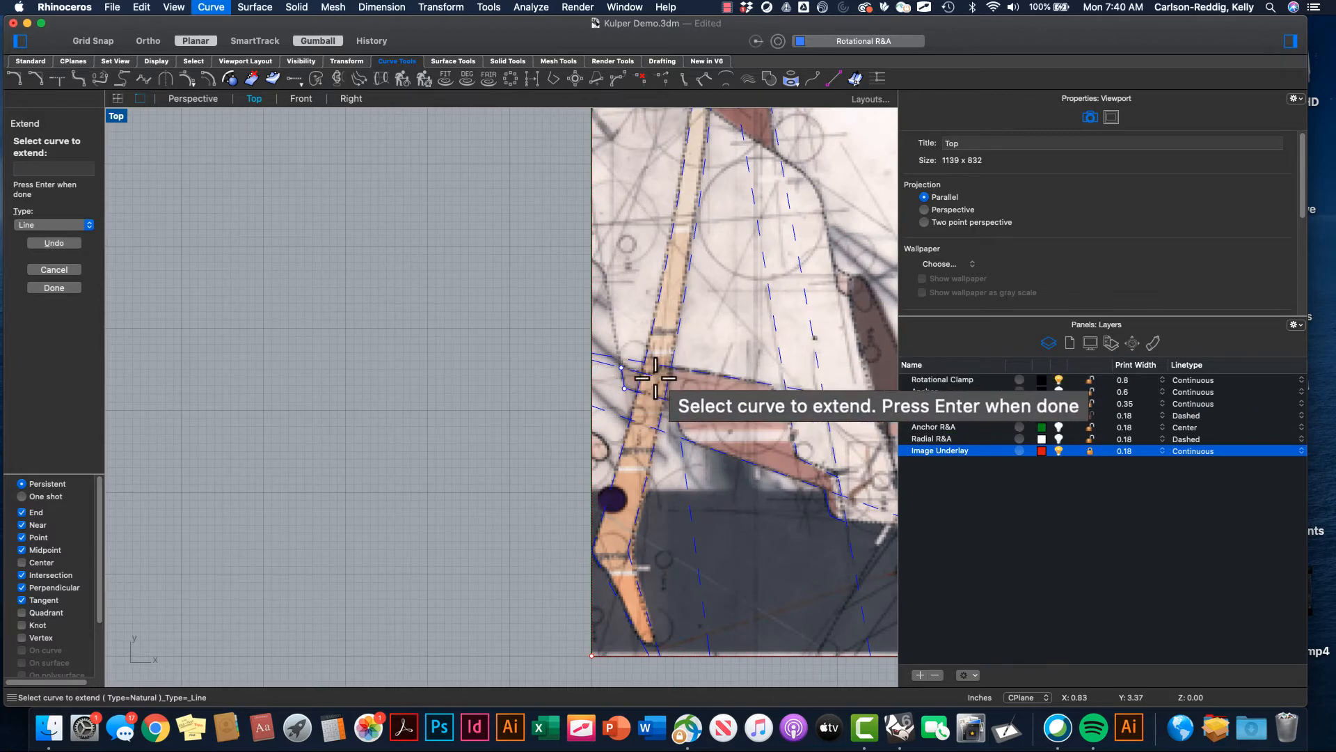
{"action": "scroll", "coordinate": [634, 371], "scroll_direction": "up", "scroll_amount": 3}
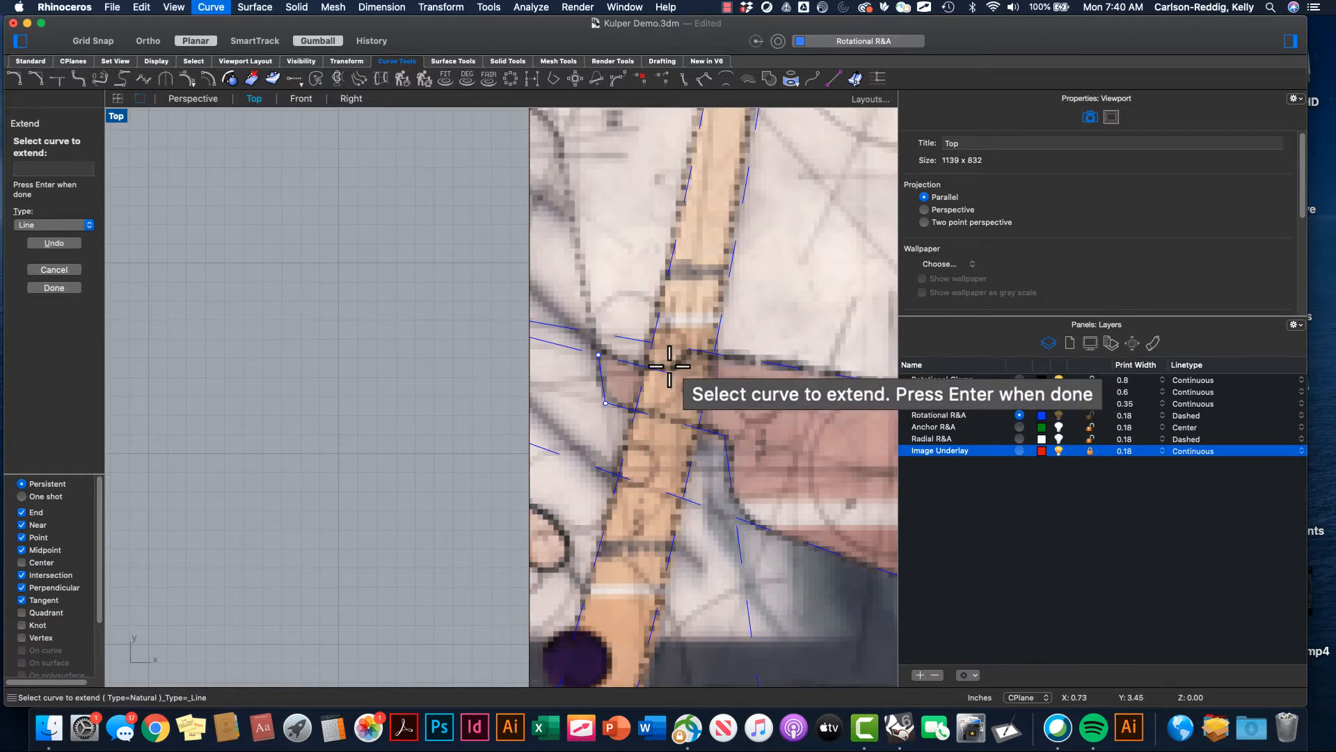
{"action": "key", "text": "Escape"}
{"action": "scroll", "coordinate": [668, 418], "scroll_direction": "down", "scroll_amount": 4}
{"action": "left_click", "coordinate": [1060, 451]}
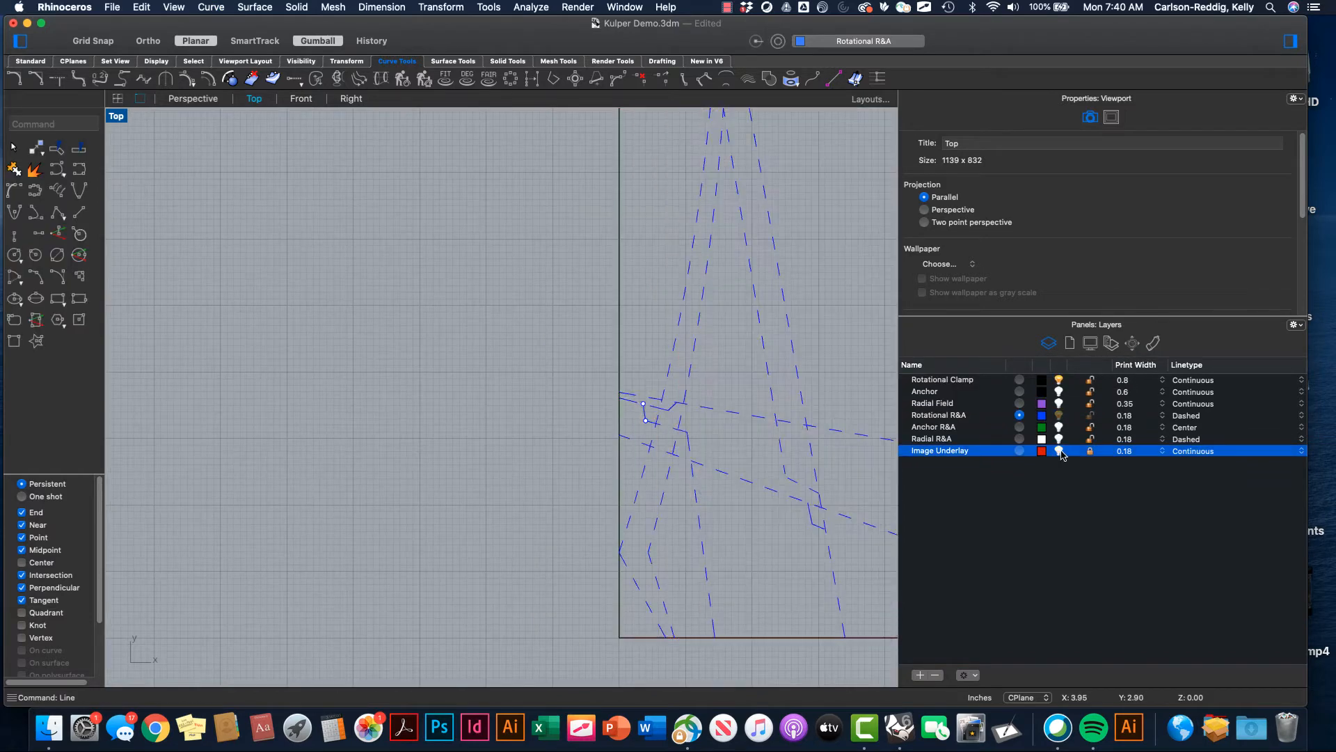
Step: Turn the Image Underlay layer on to compare the traced lines with the drawing, and turn it off again
{"action": "left_click", "coordinate": [1060, 451]}
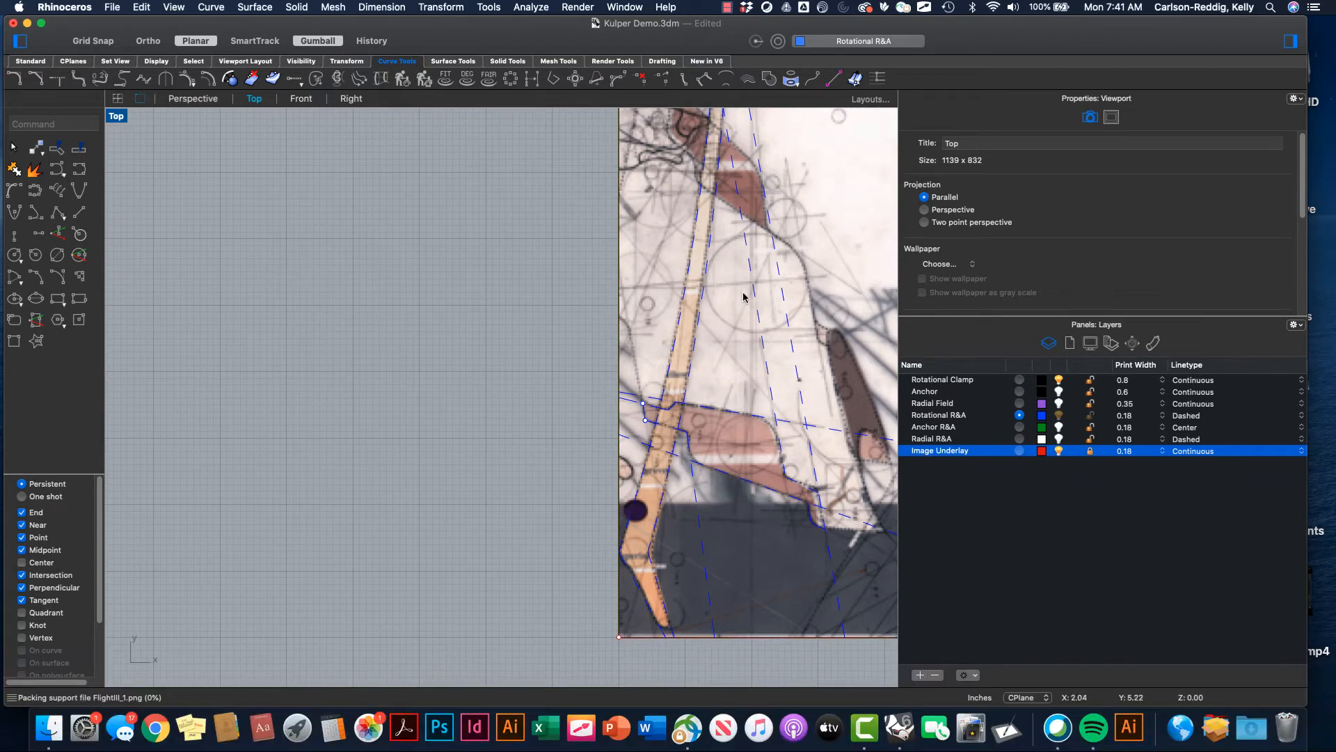
{"action": "scroll", "coordinate": [800, 444], "scroll_direction": "down", "scroll_amount": 3}
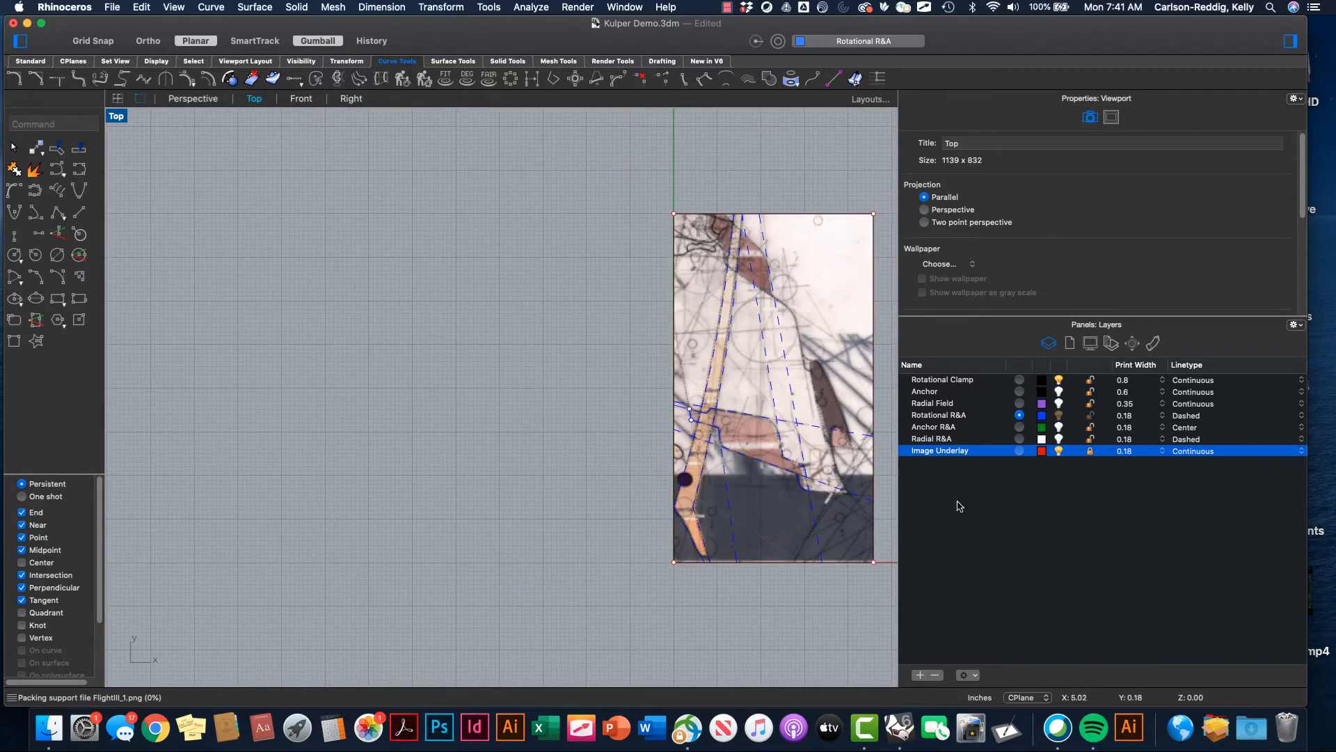
{"action": "left_click", "coordinate": [1059, 450]}
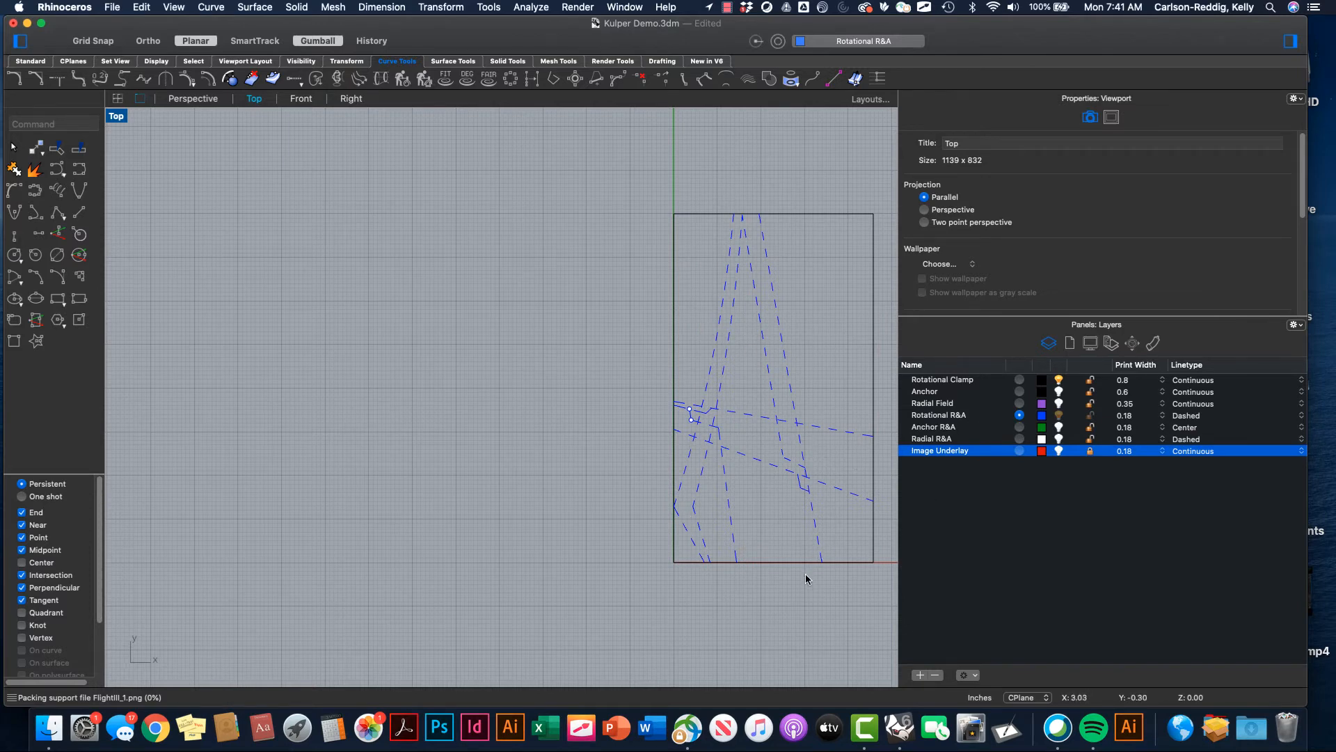
Step: Lock the rectangular frame curve with the Lock command
{"action": "left_click", "coordinate": [767, 561]}
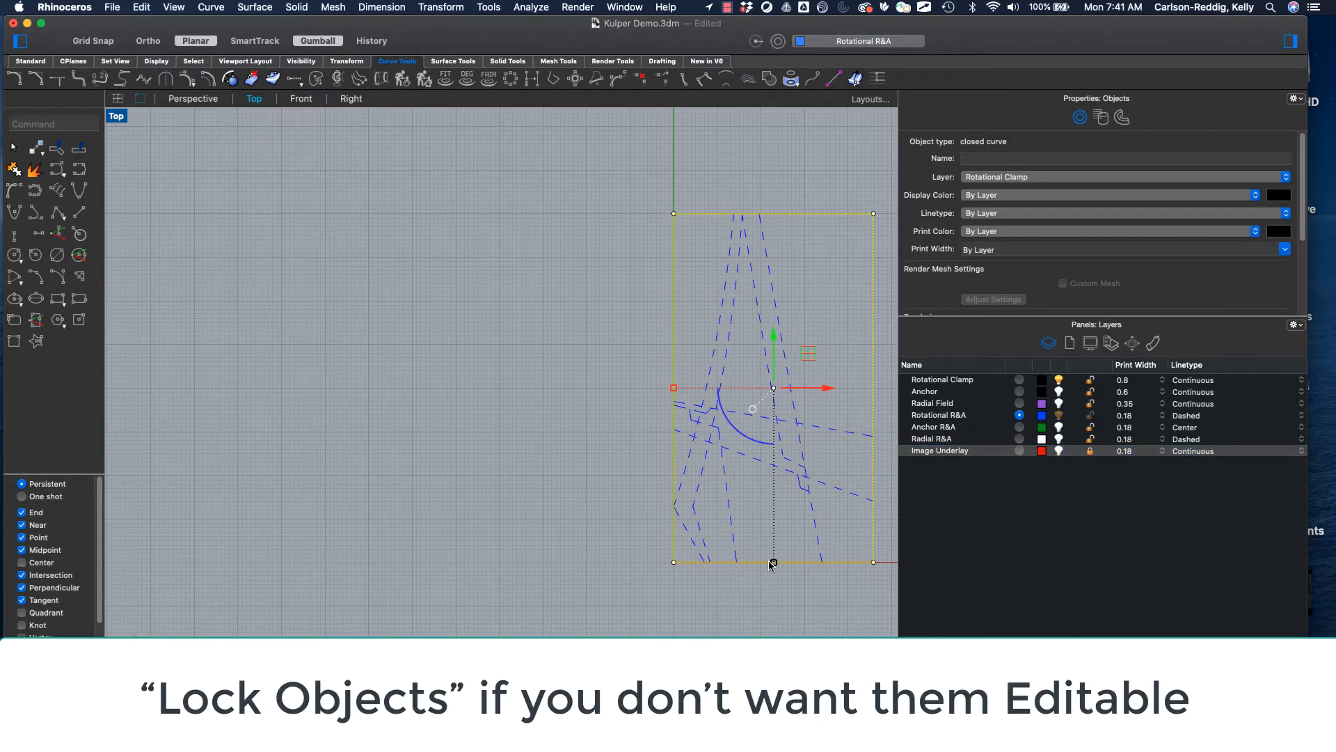
{"action": "type", "text": "lock"}
{"action": "key", "text": "Return"}
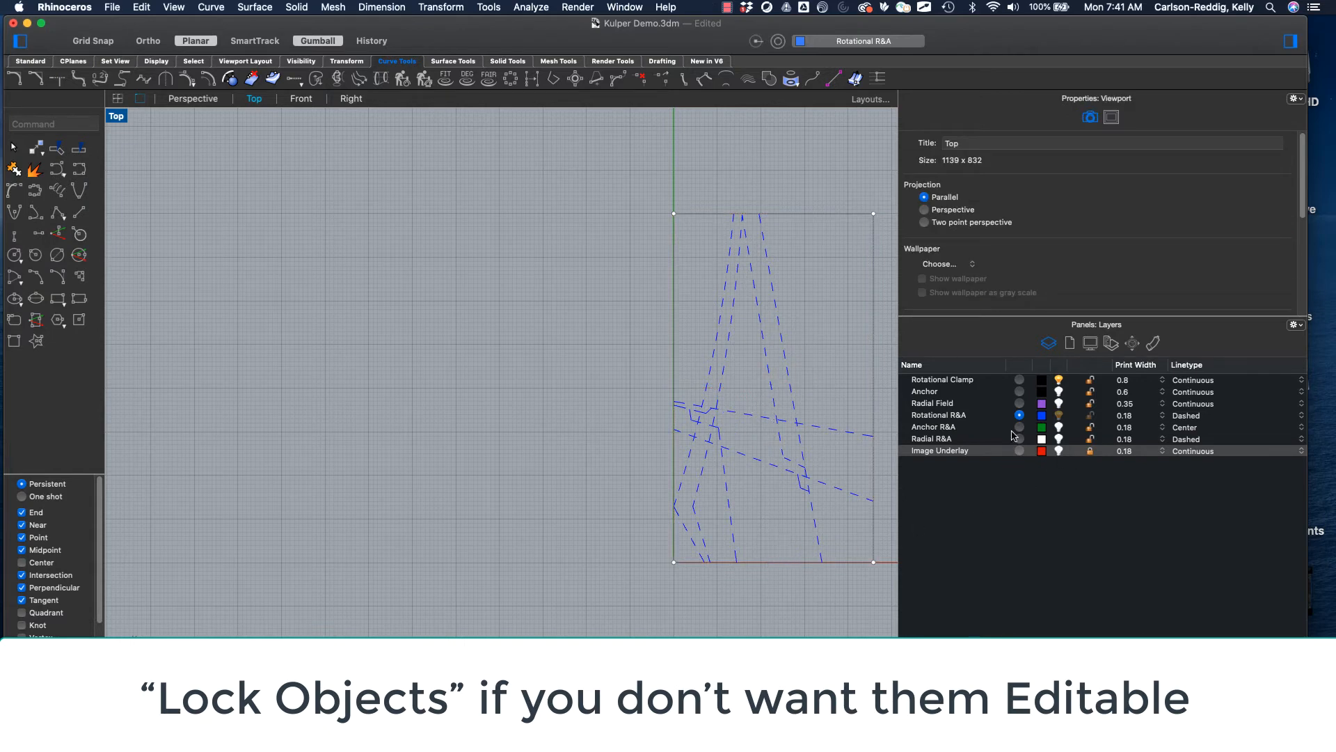
Step: Select all the dashed Rotational R&A curves, make Rotational Clamp the current layer and copy the curves onto it
{"action": "left_click_drag", "start_coordinate": [622, 164], "coordinate": [879, 595]}
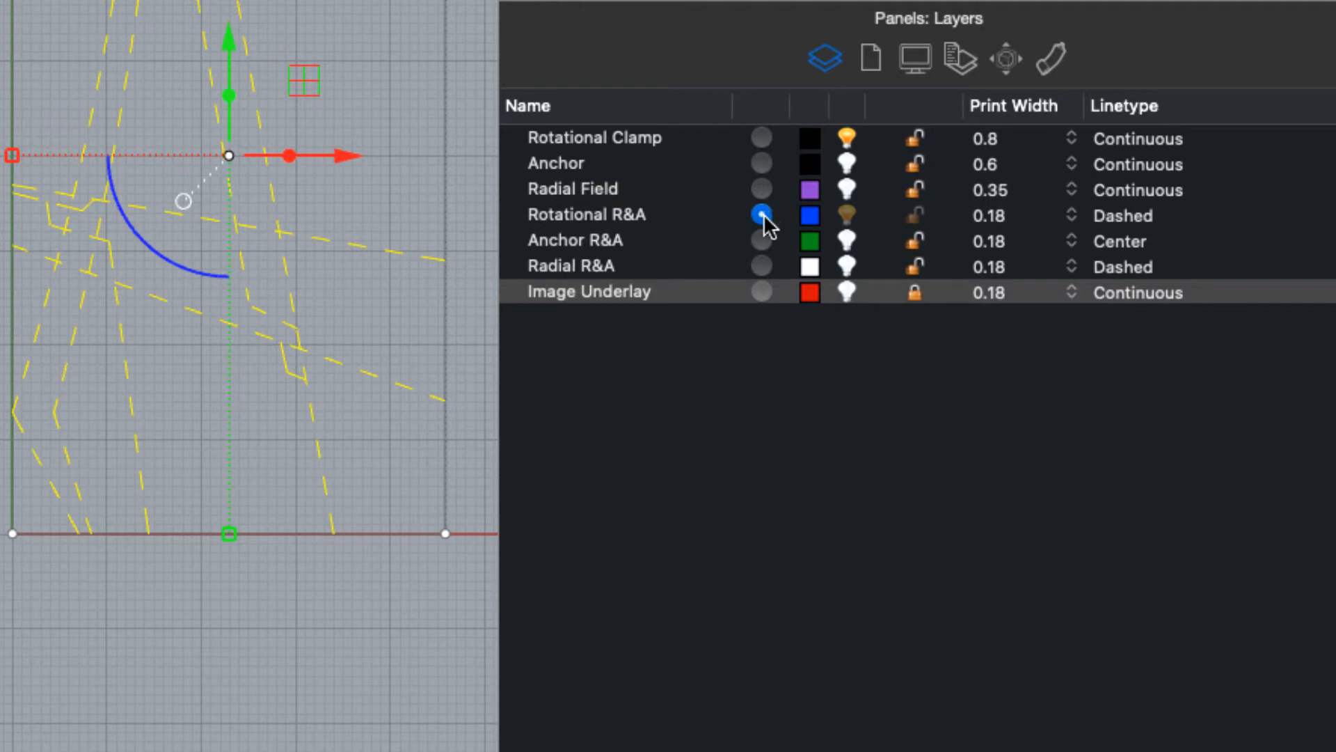
{"action": "left_click", "coordinate": [761, 137]}
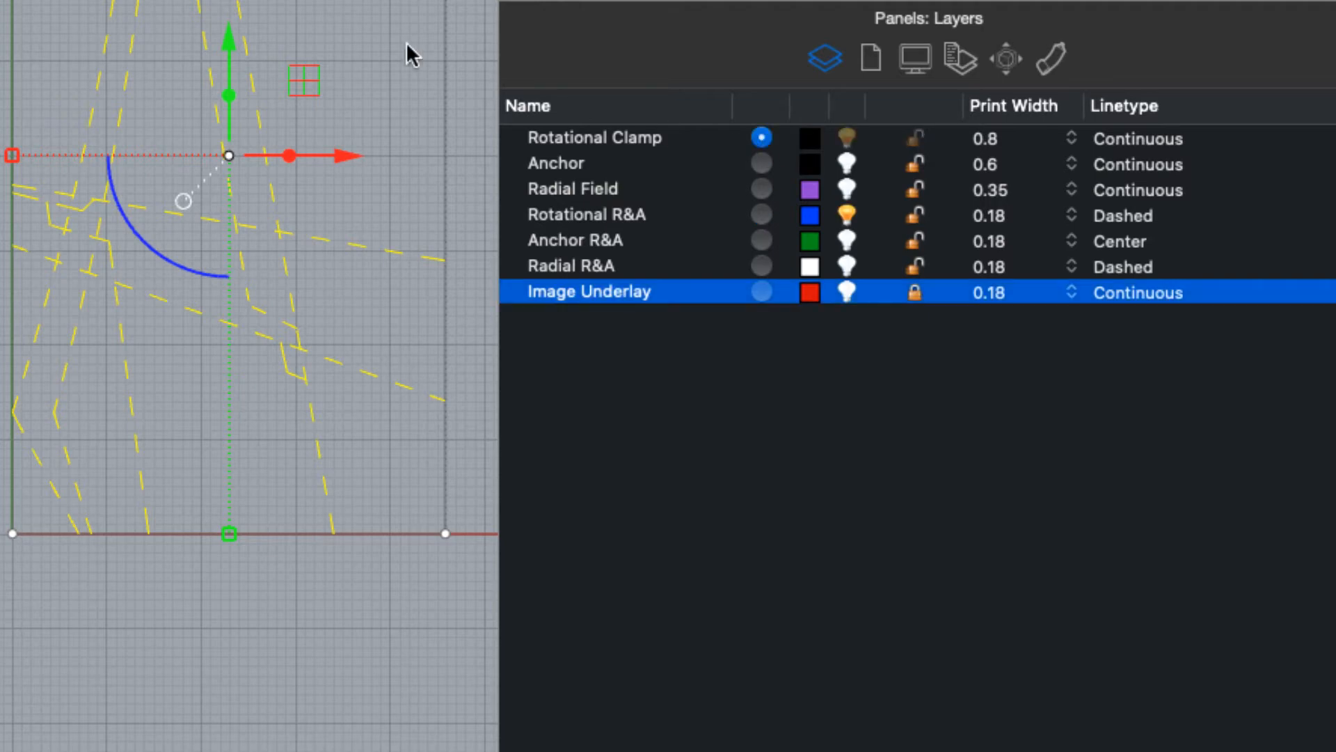
{"action": "right_click", "coordinate": [645, 144]}
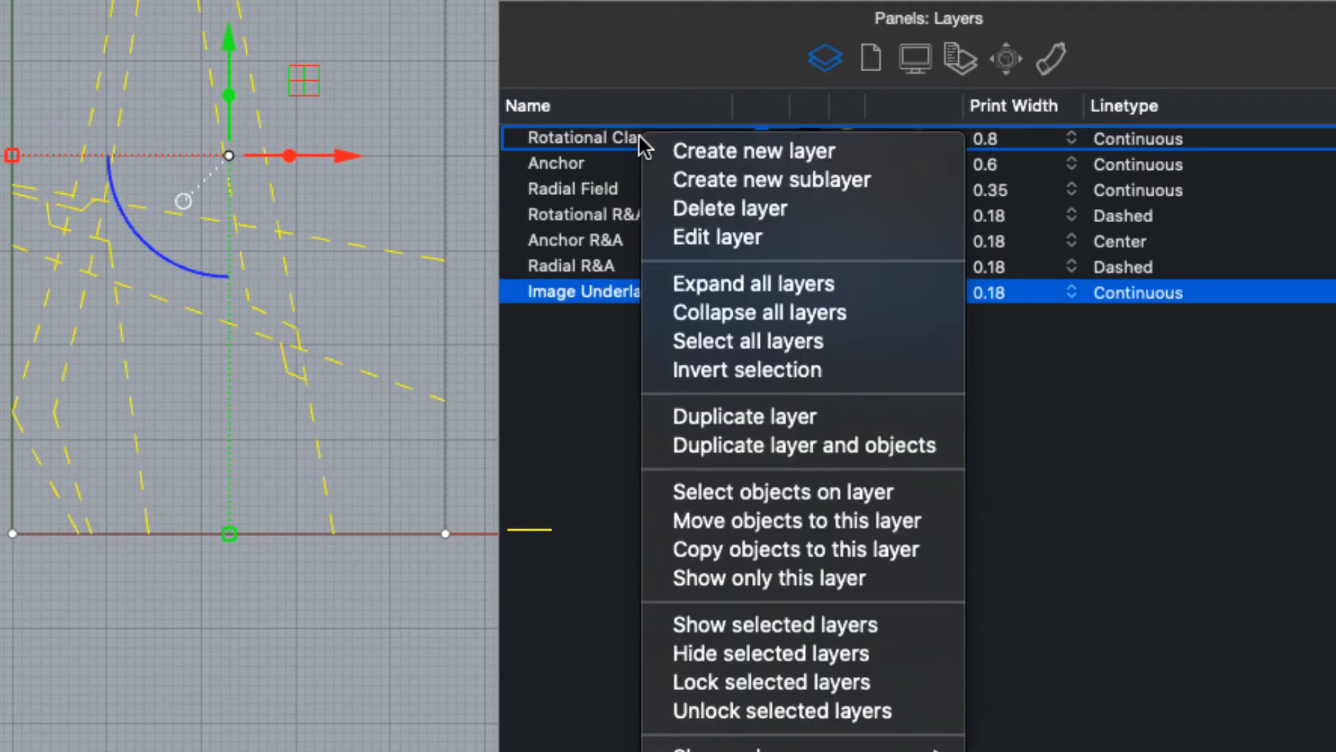
{"action": "left_click", "coordinate": [712, 548]}
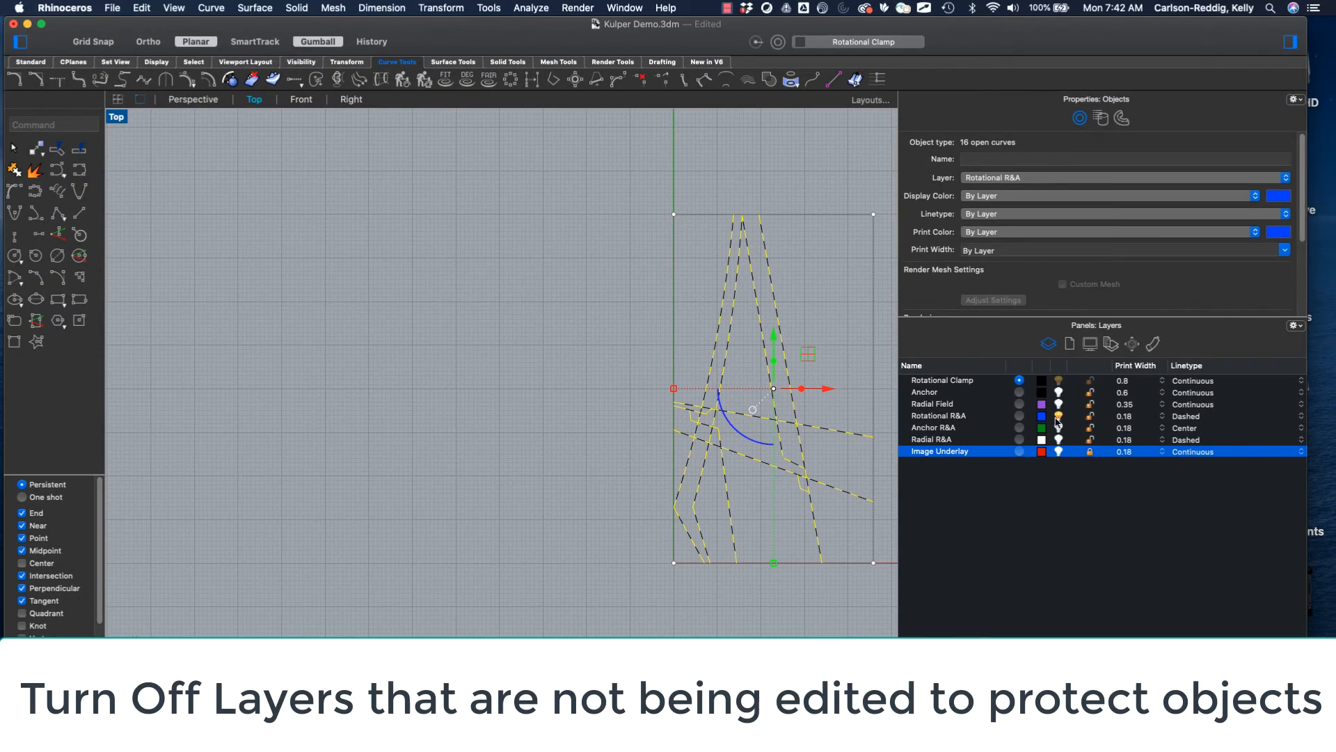
Step: Hide the Rotational R&A layer and show the Image Underlay layer around the pink shape
{"action": "left_click", "coordinate": [1058, 416]}
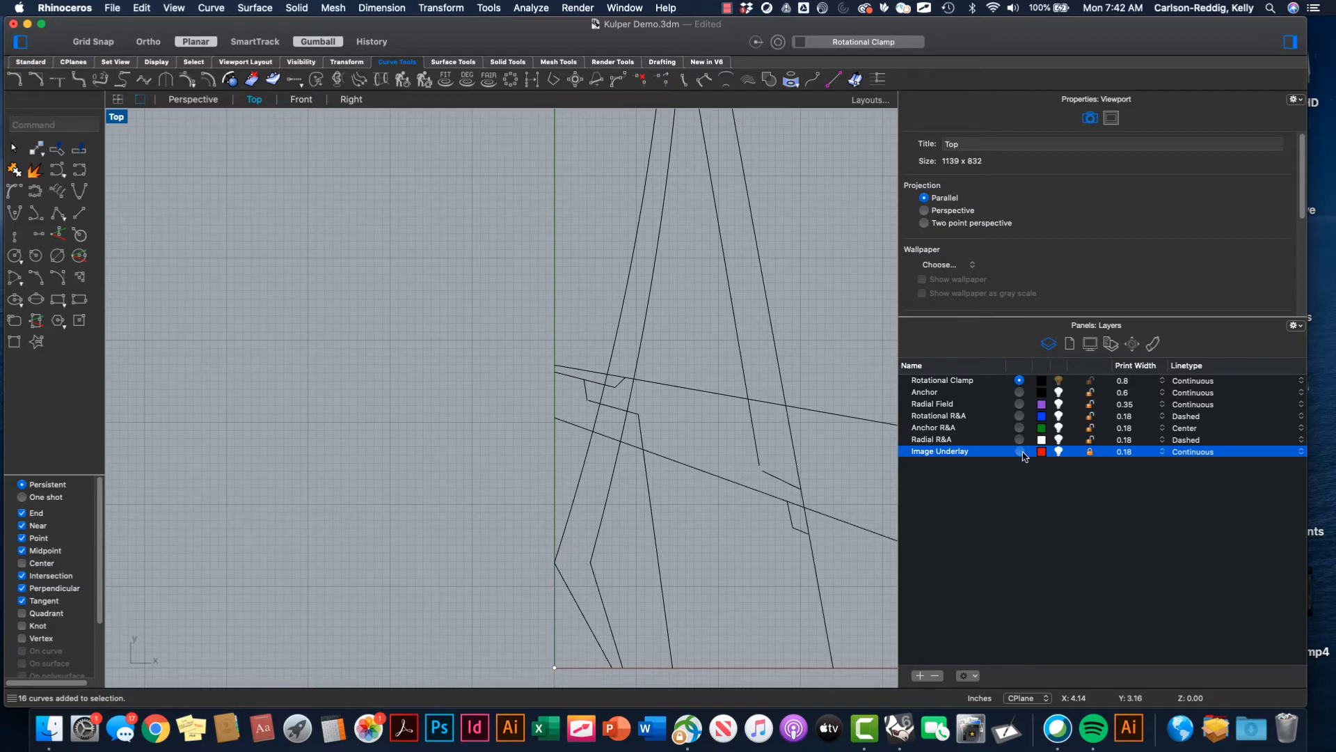
{"action": "left_click", "coordinate": [1059, 451]}
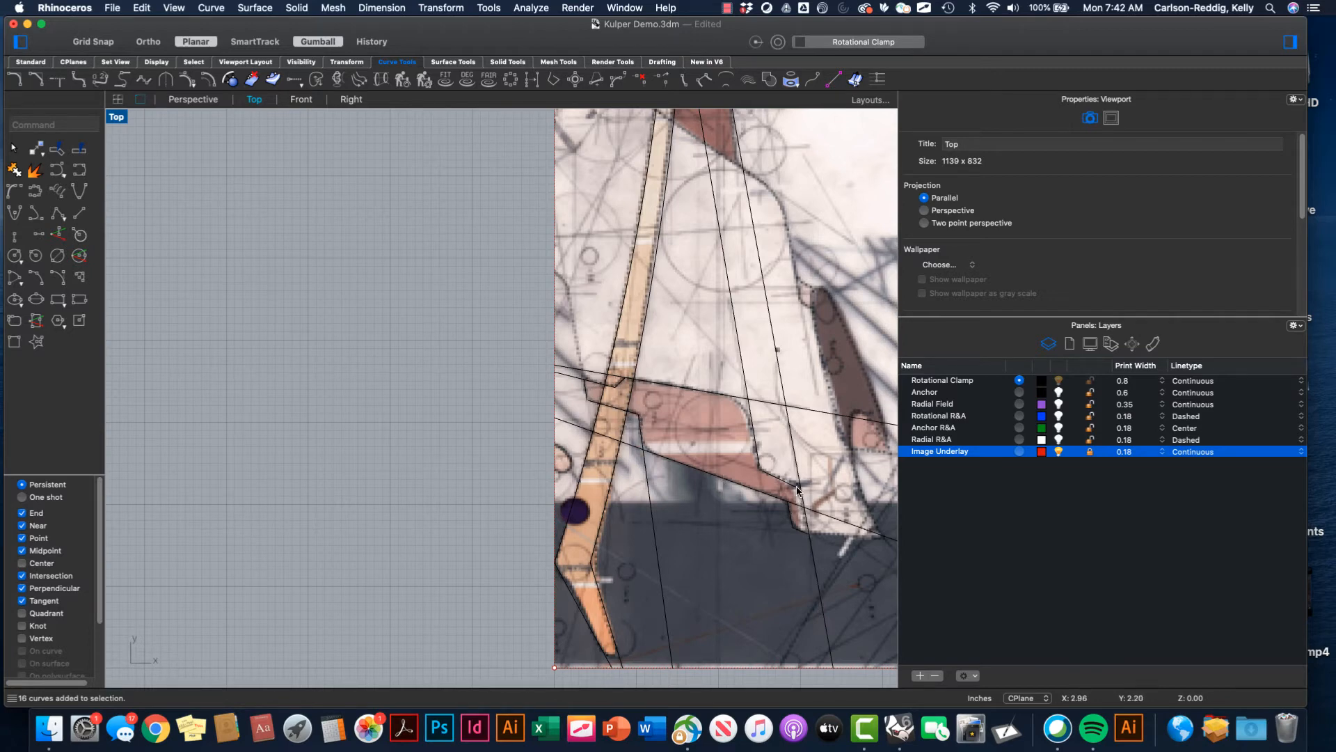
{"action": "scroll", "coordinate": [821, 494], "scroll_direction": "up", "scroll_amount": 3}
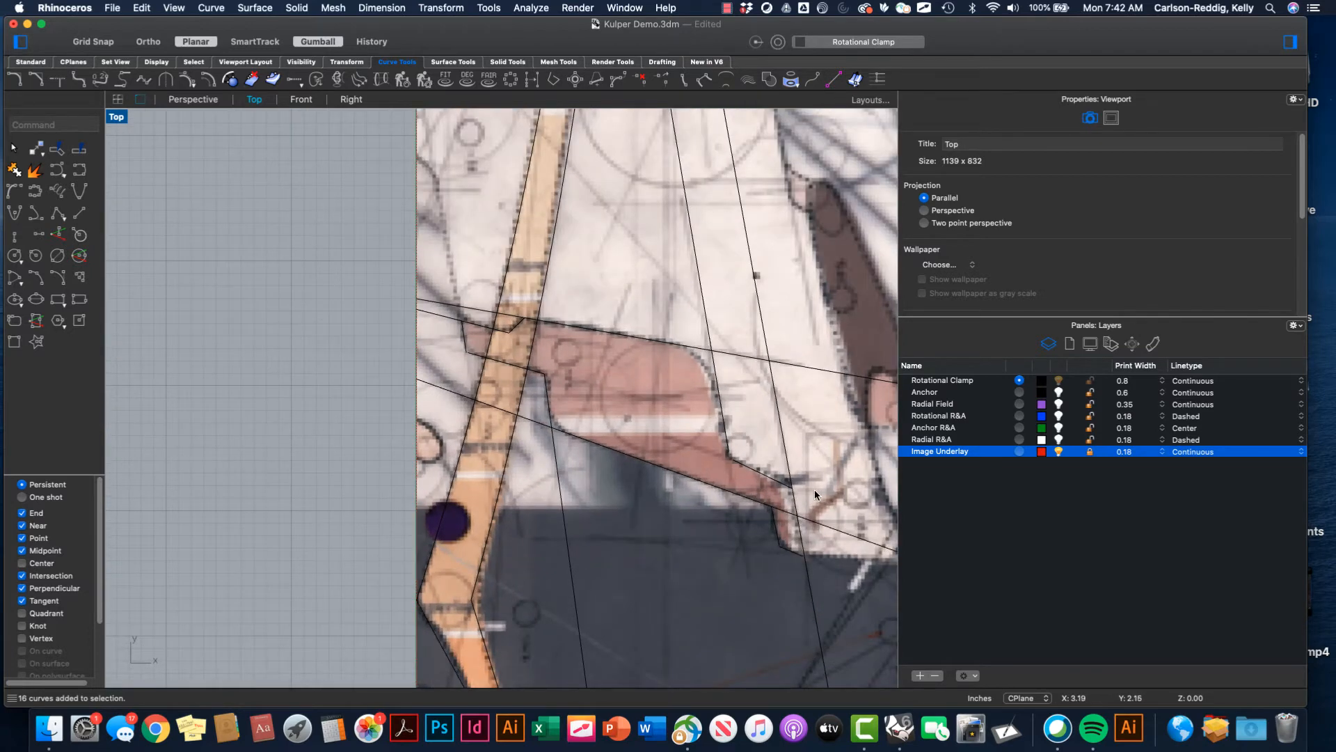
{"action": "scroll", "coordinate": [815, 493], "scroll_direction": "down", "scroll_amount": 4}
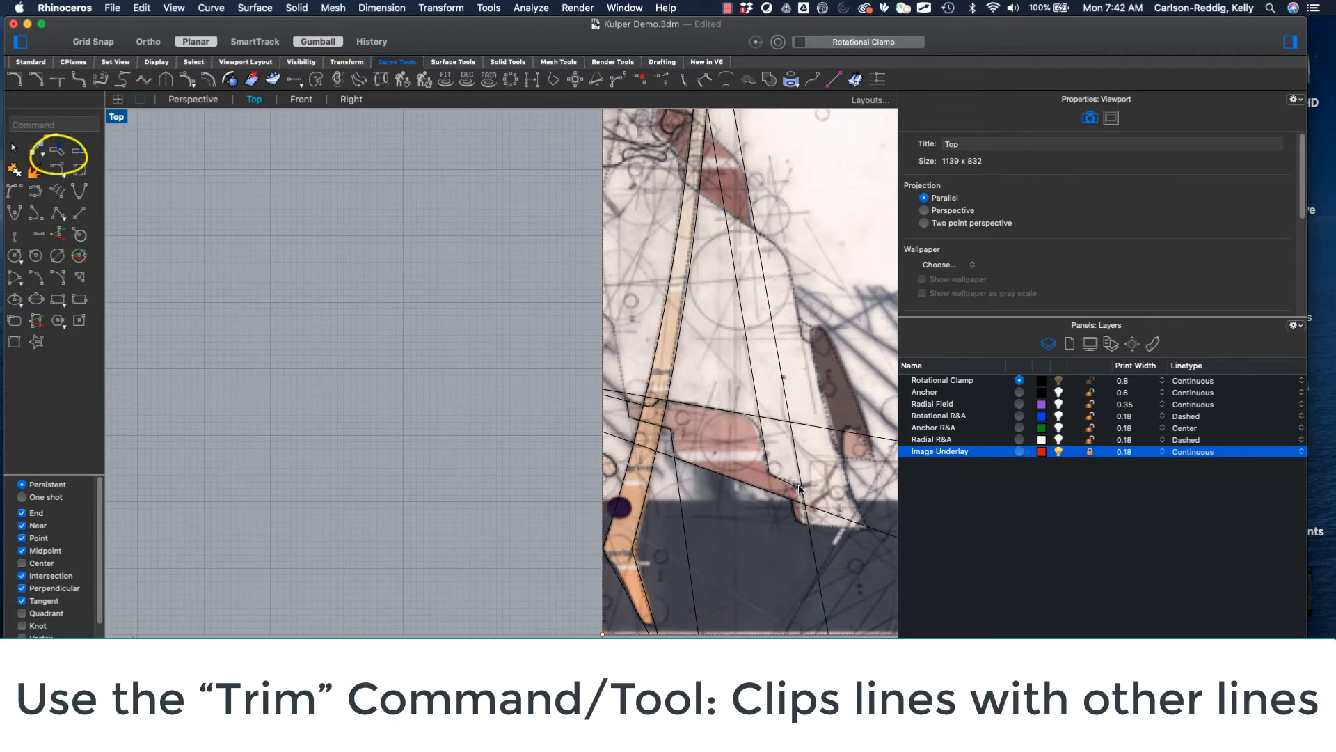
{"action": "scroll", "coordinate": [812, 507], "scroll_direction": "up", "scroll_amount": 4}
{"action": "scroll", "coordinate": [811, 507], "scroll_direction": "down", "scroll_amount": 4}
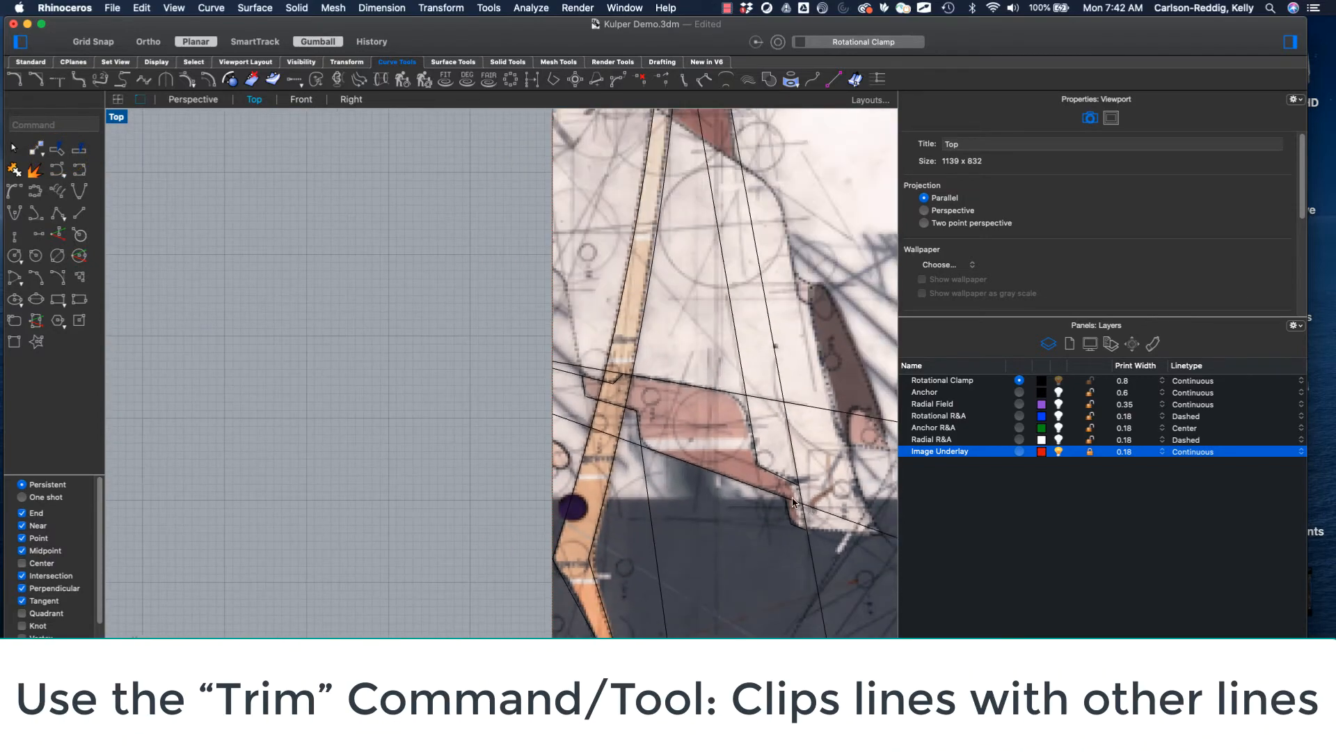
Step: Using all copied curves as cutting objects, trim the steep and sloping line portions that overrun the pink shape's right side
{"action": "scroll", "coordinate": [787, 492], "scroll_direction": "down", "scroll_amount": 3}
{"action": "right_click_drag", "start_coordinate": [784, 637], "coordinate": [654, 625]}
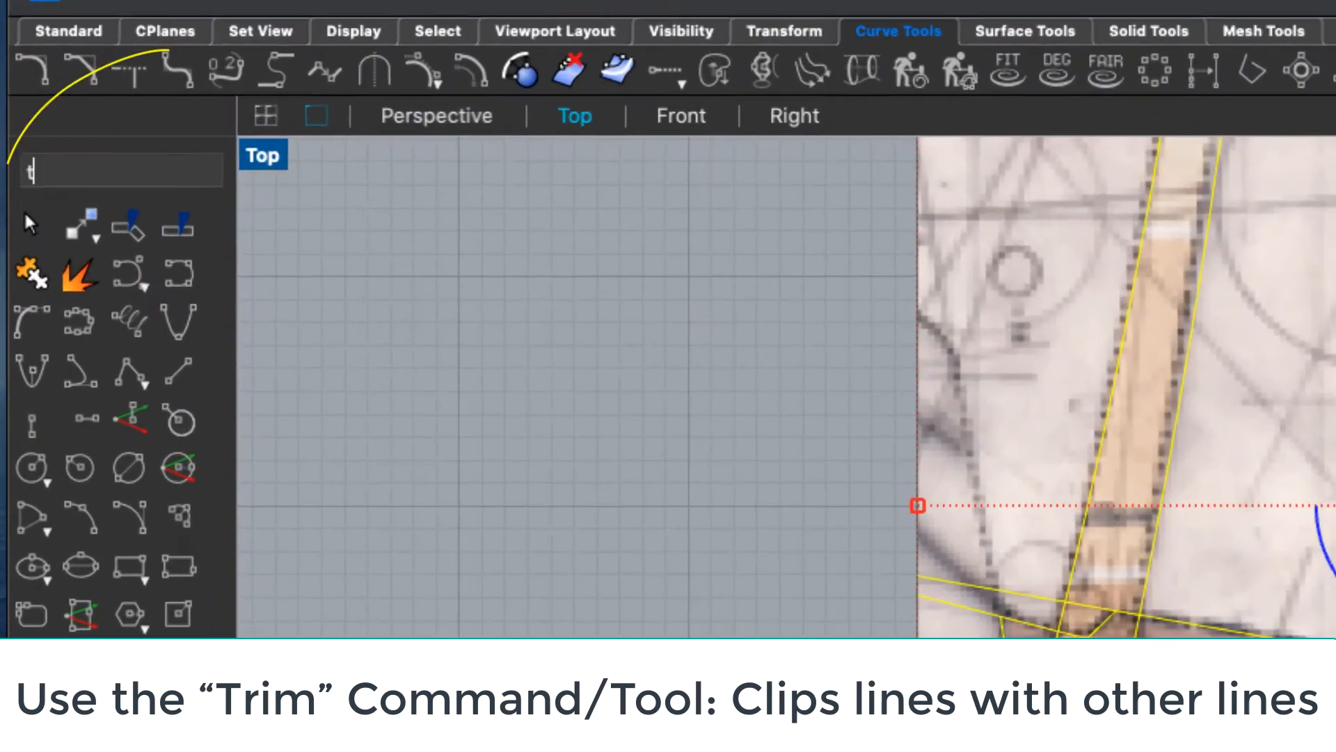
{"action": "type", "text": "Trim"}
{"action": "key", "text": "Return"}
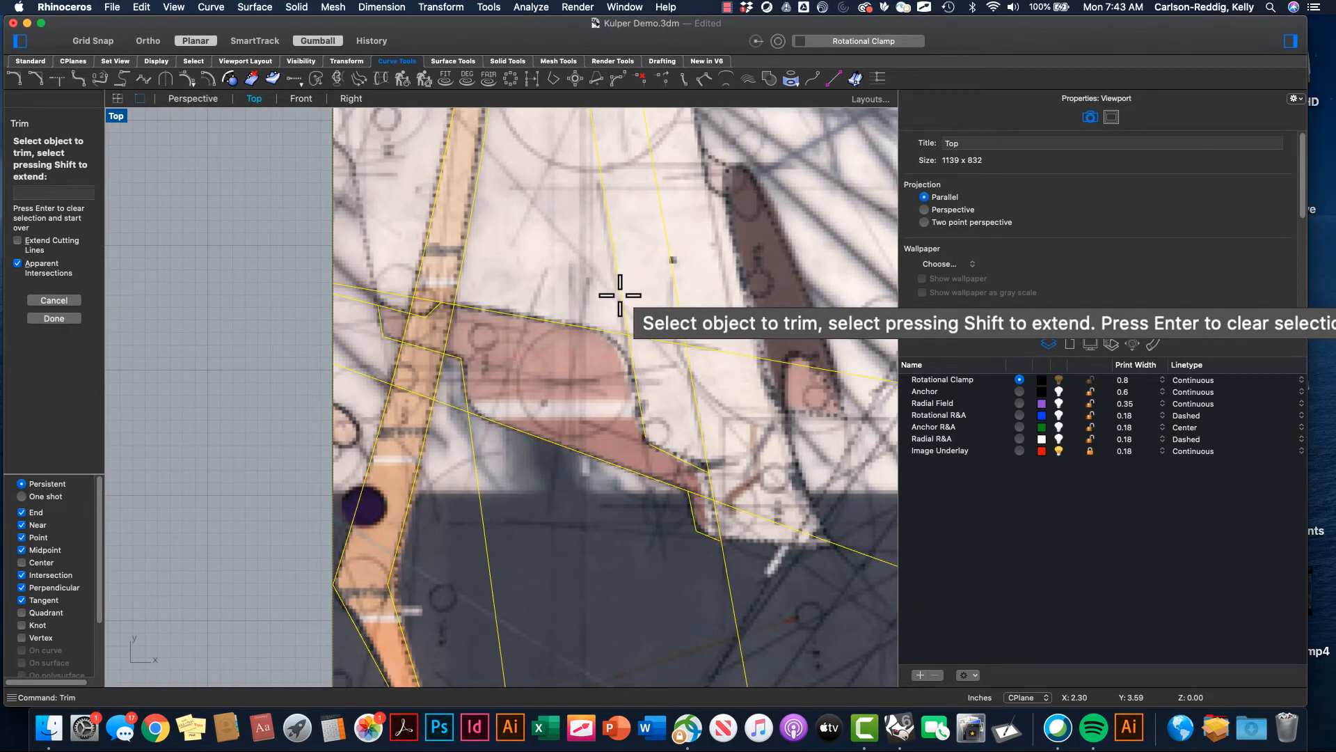
{"action": "scroll", "coordinate": [621, 292], "scroll_direction": "up", "scroll_amount": 3}
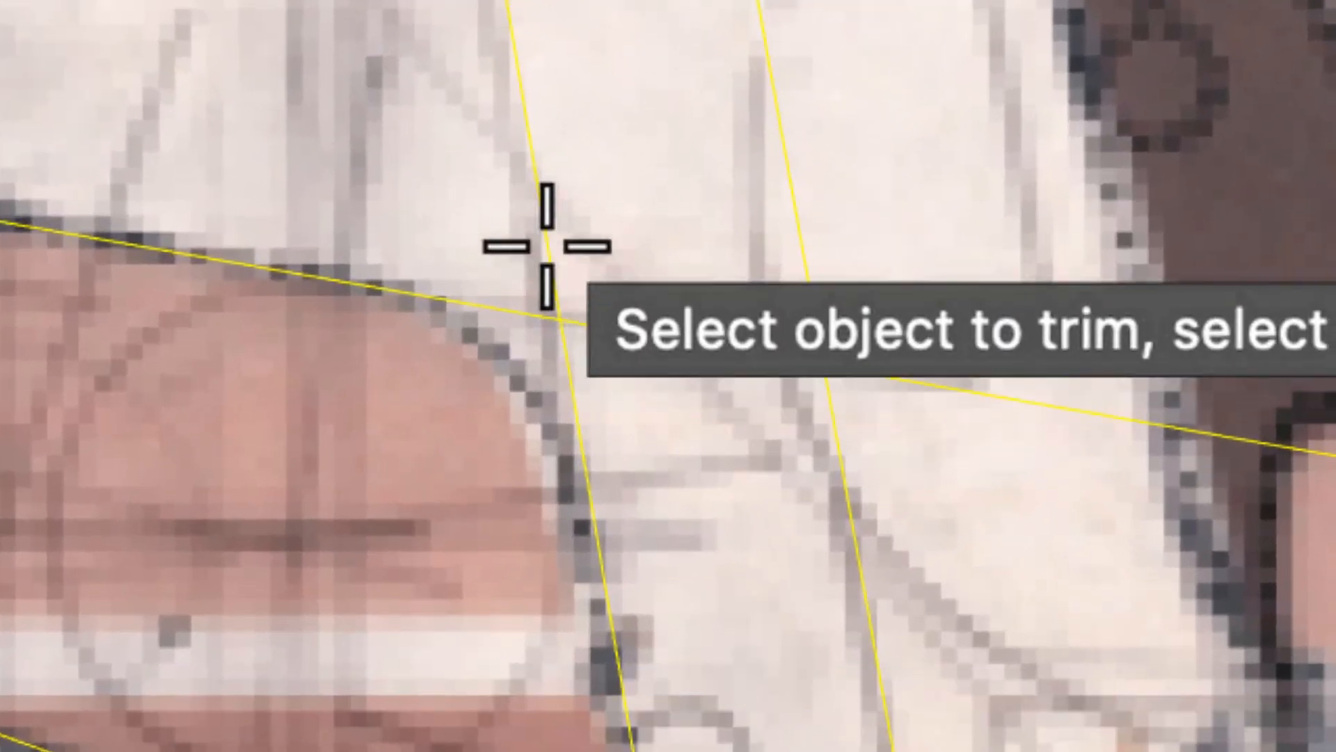
{"action": "left_click", "coordinate": [539, 223]}
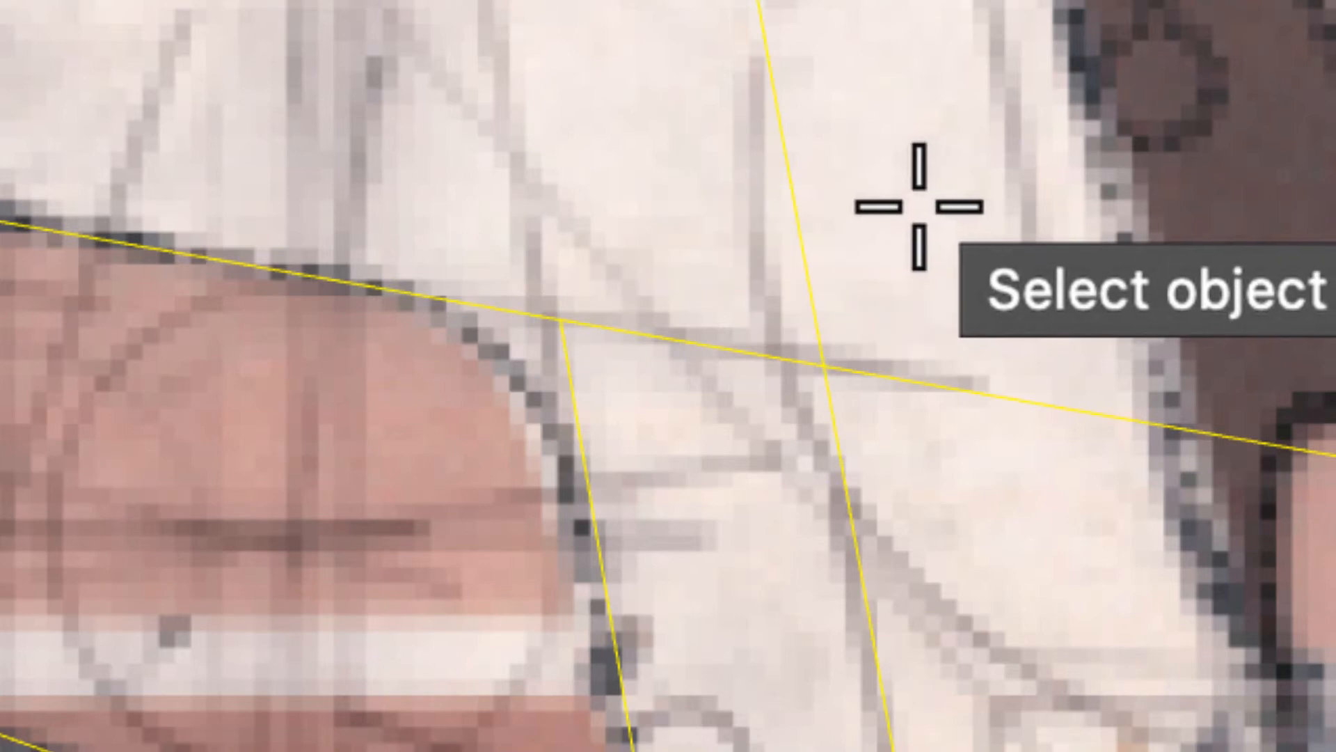
{"action": "left_click", "coordinate": [716, 345]}
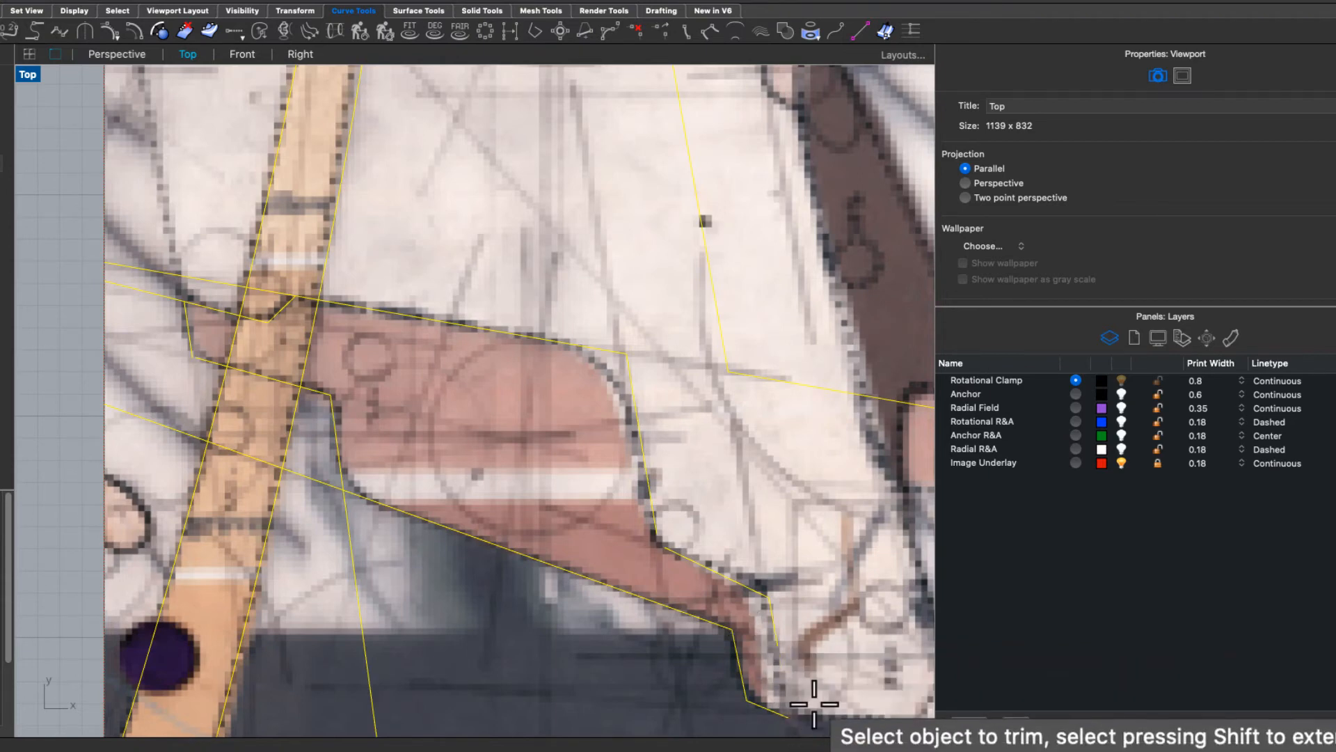
Step: Trim the line portions outside the pink shape's left end and lower edge, plus the leftover steep and sloping pieces to its right
{"action": "scroll", "coordinate": [812, 703], "scroll_direction": "up", "scroll_amount": 2}
{"action": "scroll", "coordinate": [835, 682], "scroll_direction": "down", "scroll_amount": 5}
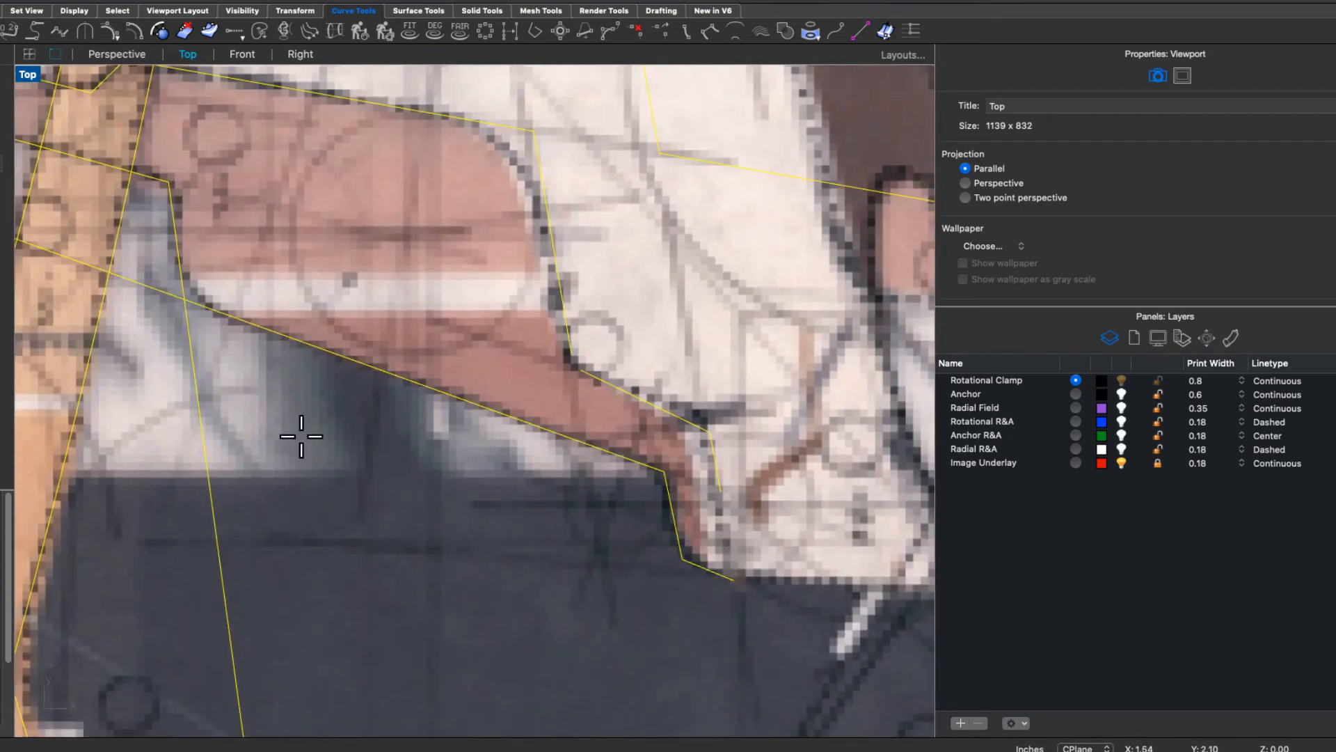
{"action": "right_click_drag", "start_coordinate": [196, 380], "coordinate": [518, 647]}
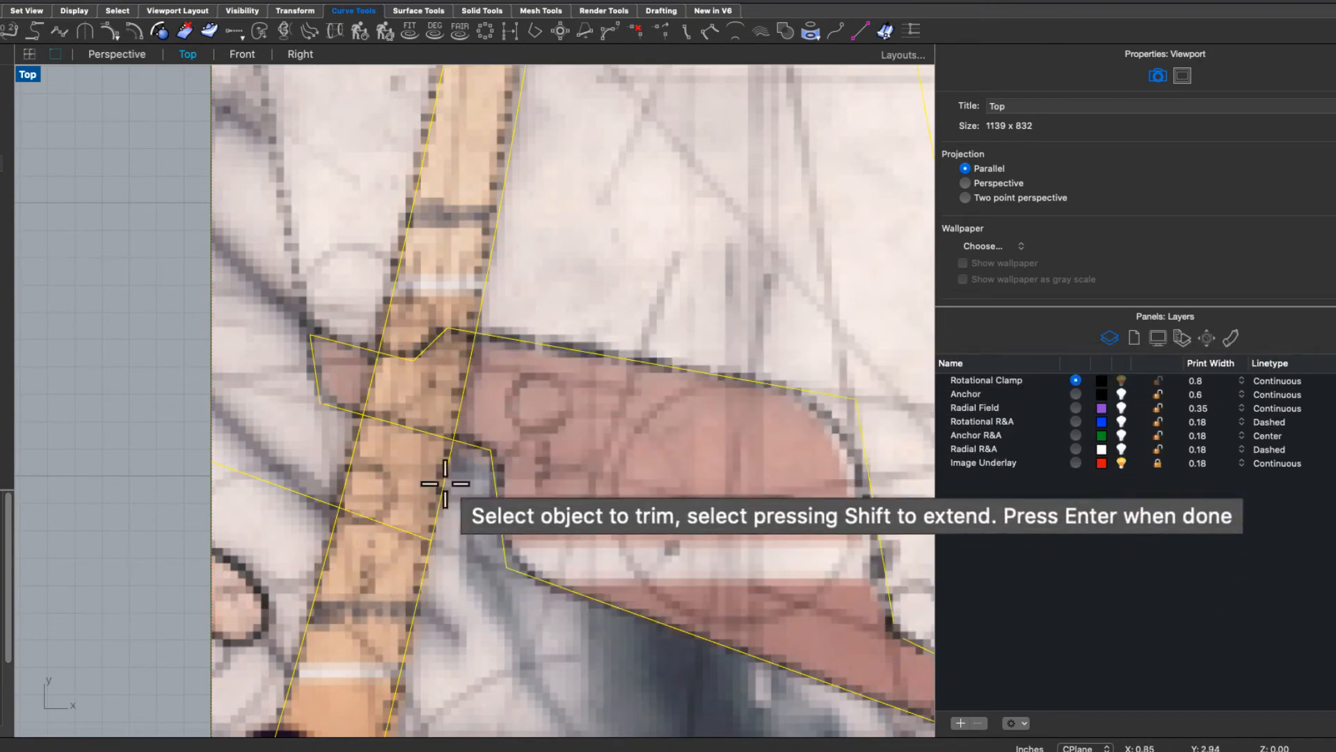
{"action": "scroll", "coordinate": [459, 320], "scroll_direction": "down", "scroll_amount": 5}
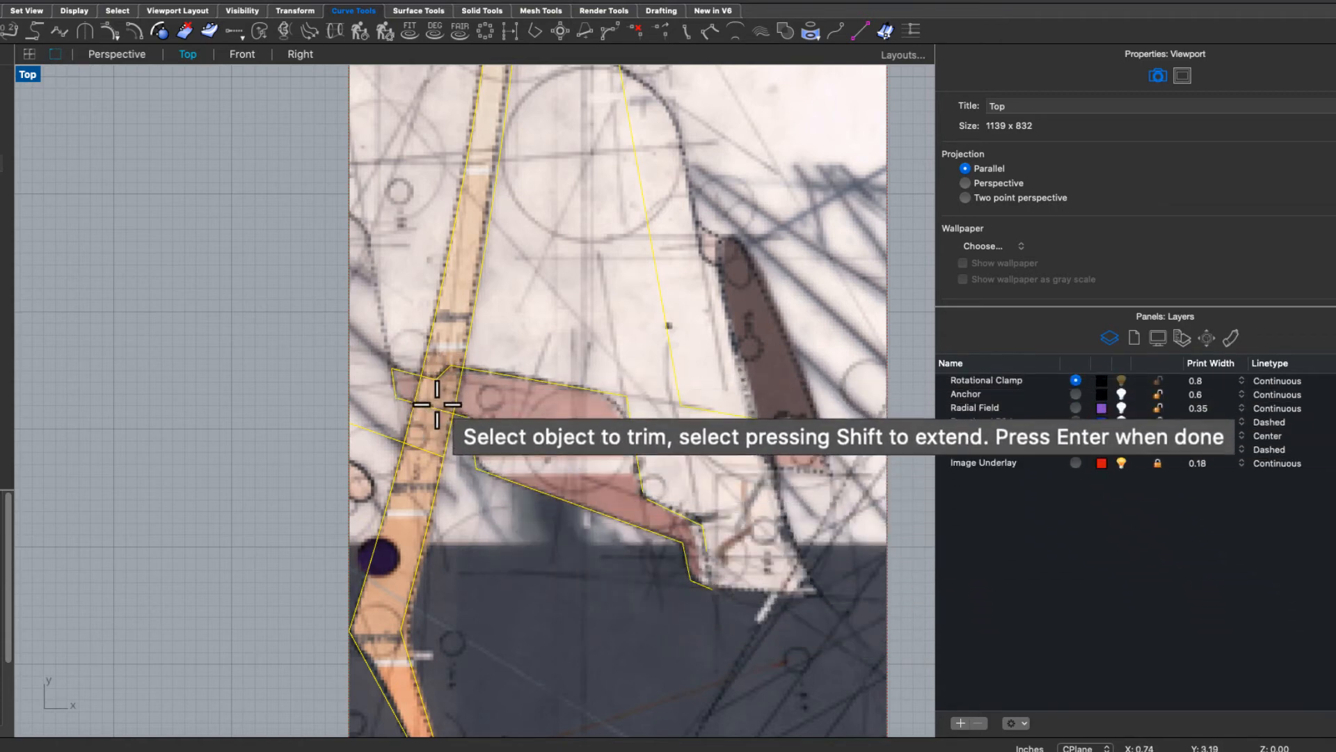
{"action": "scroll", "coordinate": [432, 417], "scroll_direction": "up", "scroll_amount": 2}
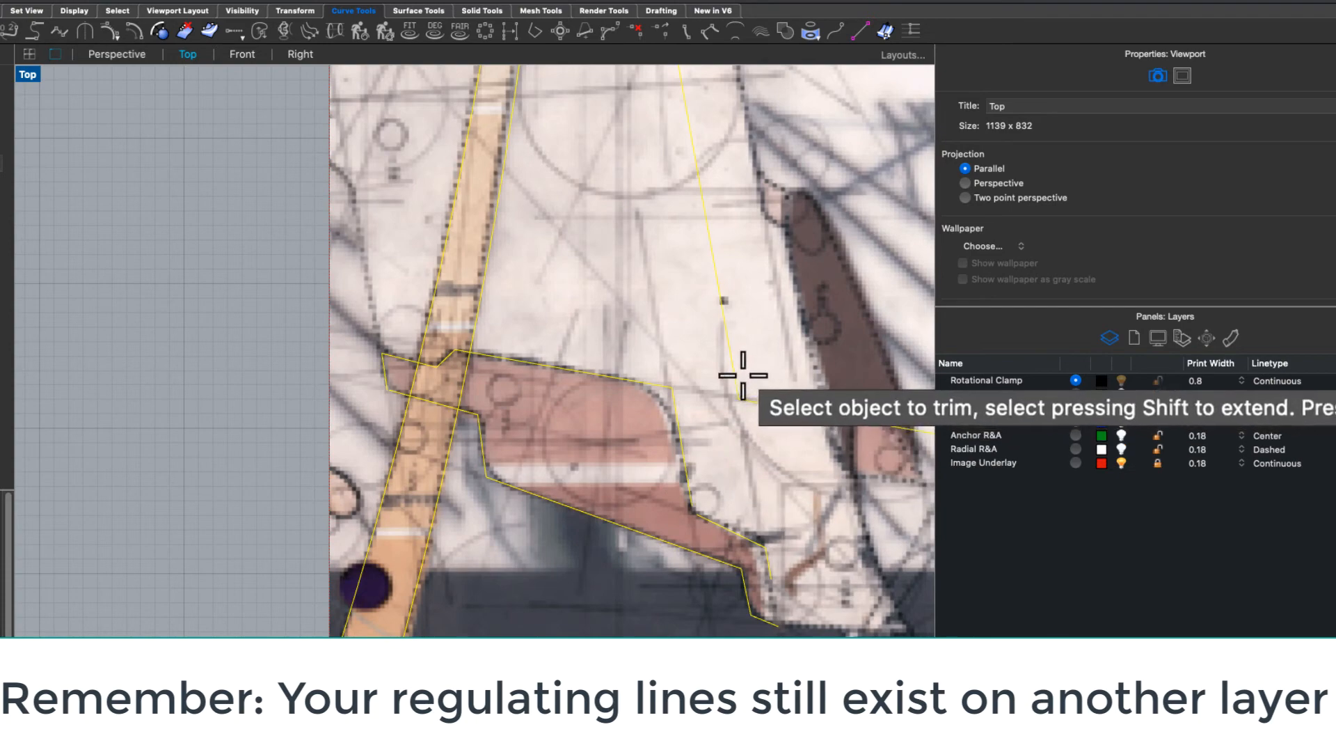
{"action": "scroll", "coordinate": [543, 566], "scroll_direction": "down", "scroll_amount": 3}
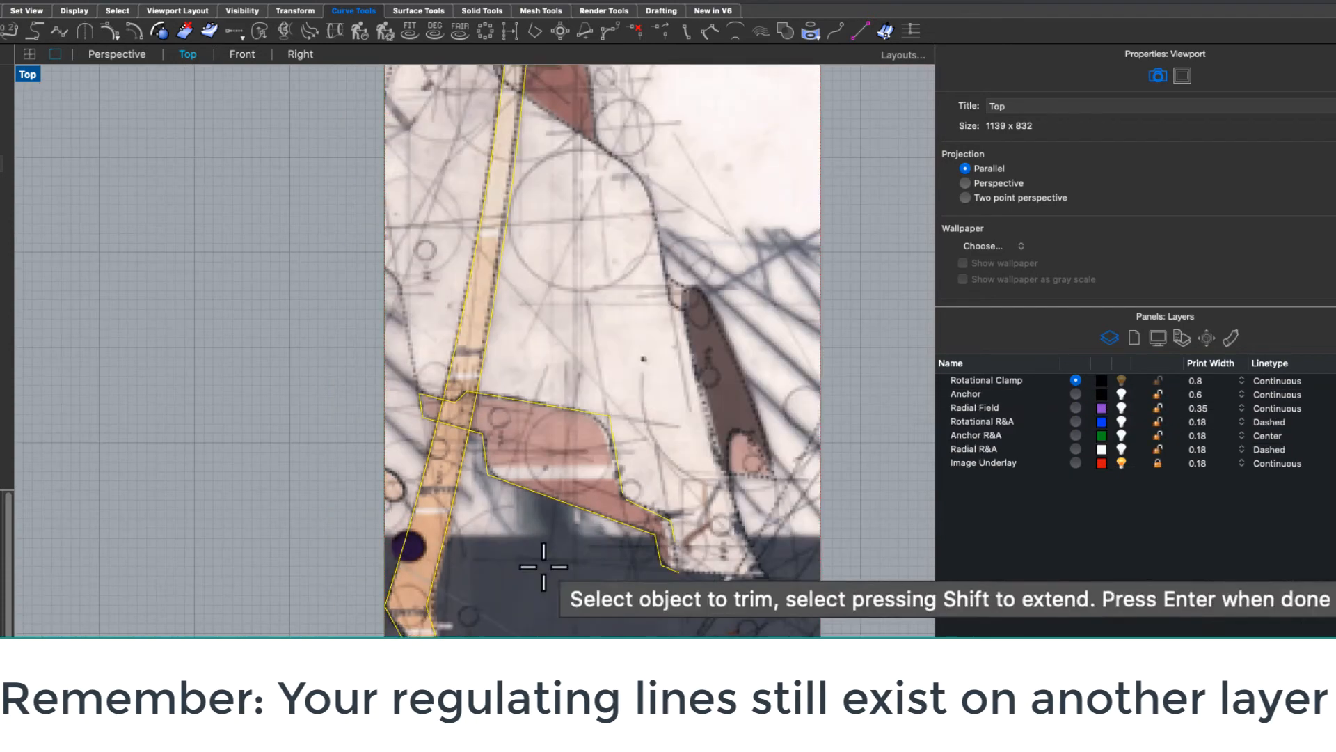
Step: Finish trimming and move the short steep line at the clamp's right tip sideways onto the pink shape's edge
{"action": "scroll", "coordinate": [545, 352], "scroll_direction": "up", "scroll_amount": 3}
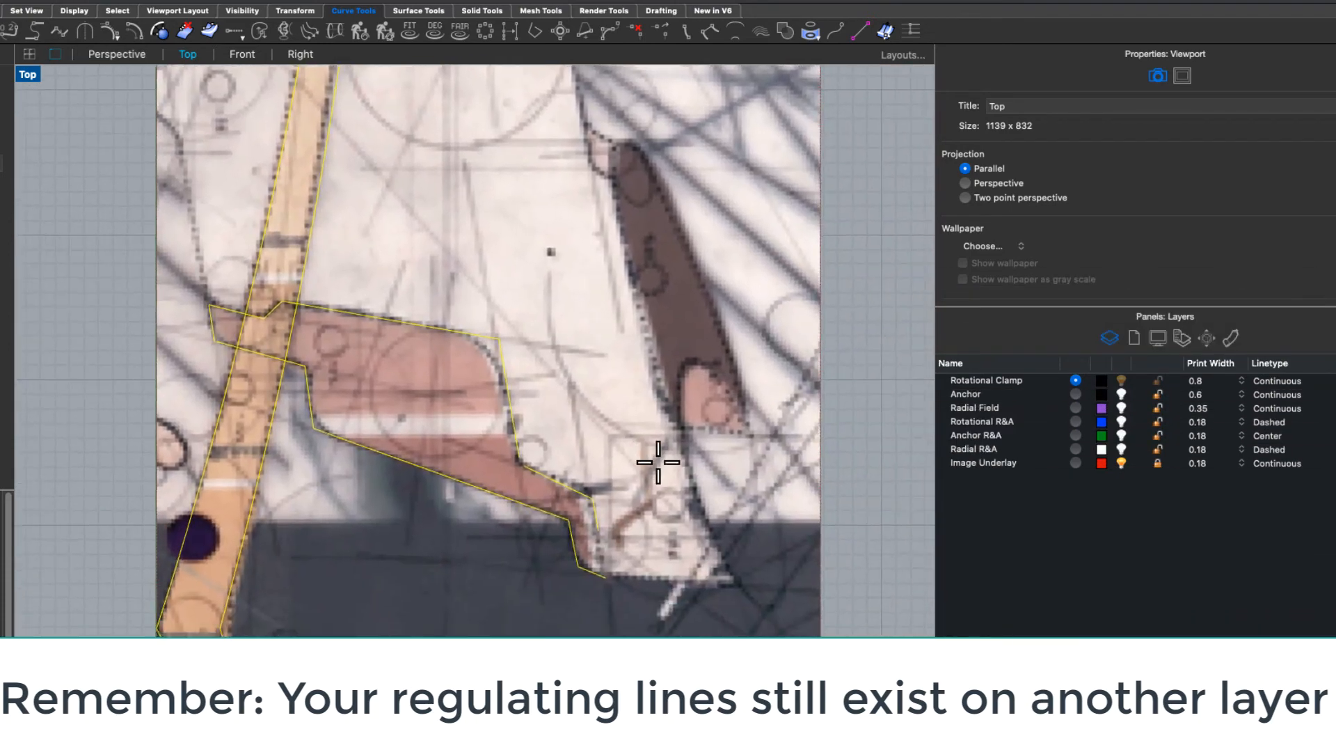
{"action": "scroll", "coordinate": [658, 462], "scroll_direction": "up", "scroll_amount": 4}
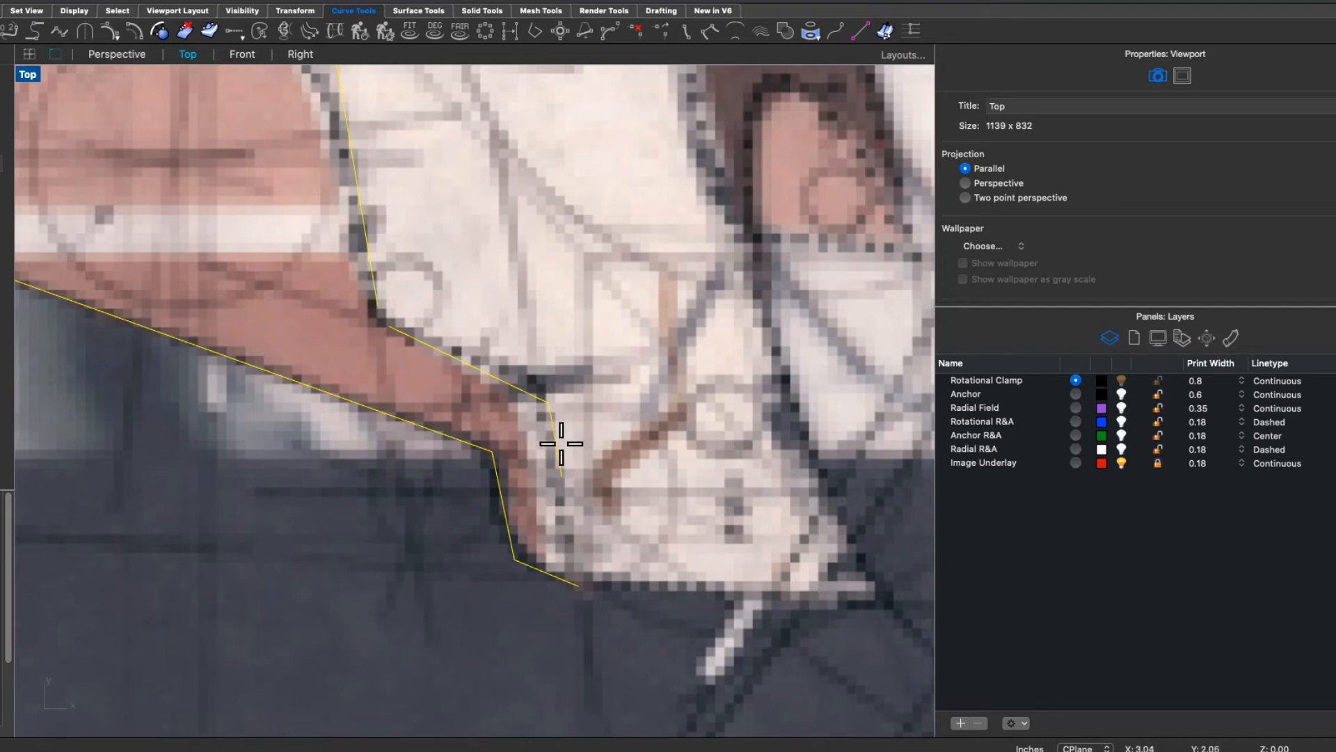
{"action": "key", "text": "Return"}
{"action": "left_click", "coordinate": [558, 451]}
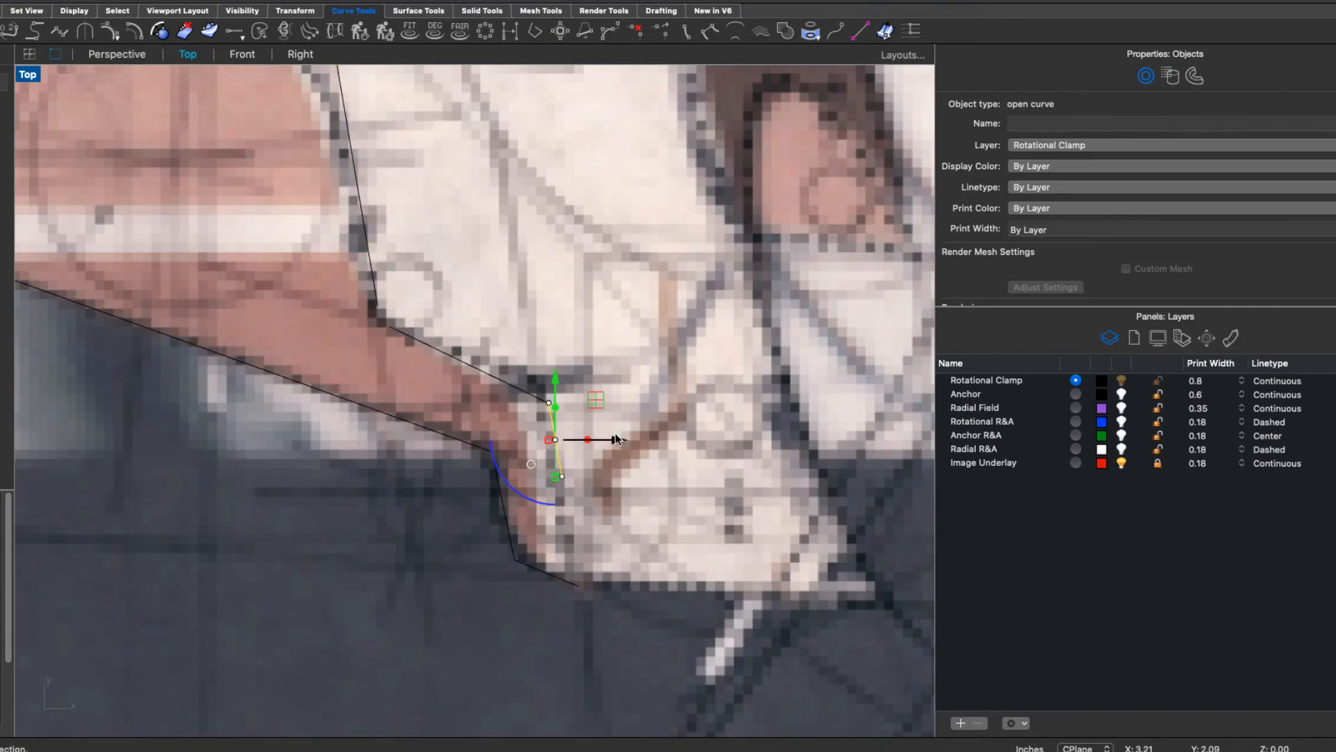
{"action": "left_click_drag", "start_coordinate": [617, 439], "coordinate": [591, 441]}
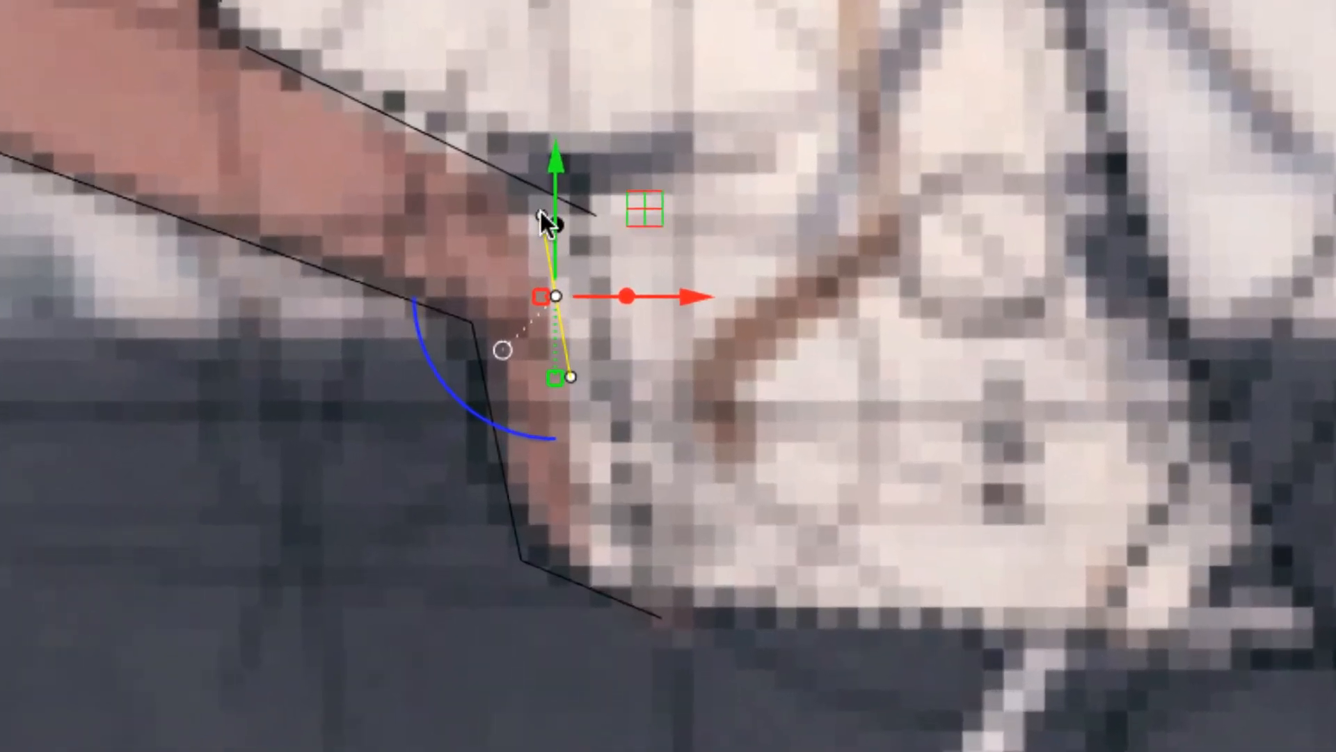
Step: Extend the short steep line at the clamp's tip up to the upper sloping line and down to the lower one
{"action": "left_click", "coordinate": [949, 301]}
{"action": "right_click", "coordinate": [949, 301]}
{"action": "right_click", "coordinate": [949, 301]}
{"action": "left_click", "coordinate": [539, 229]}
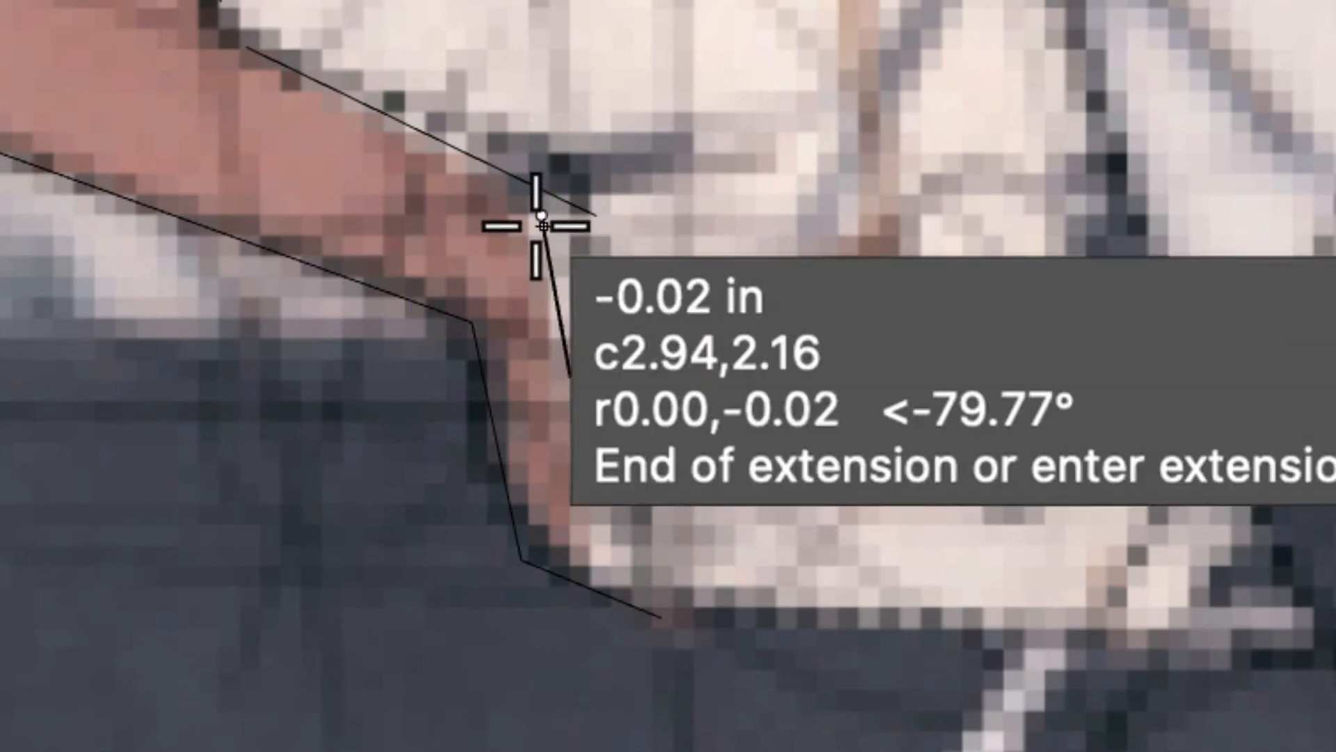
{"action": "left_click", "coordinate": [536, 181]}
{"action": "left_click", "coordinate": [562, 341]}
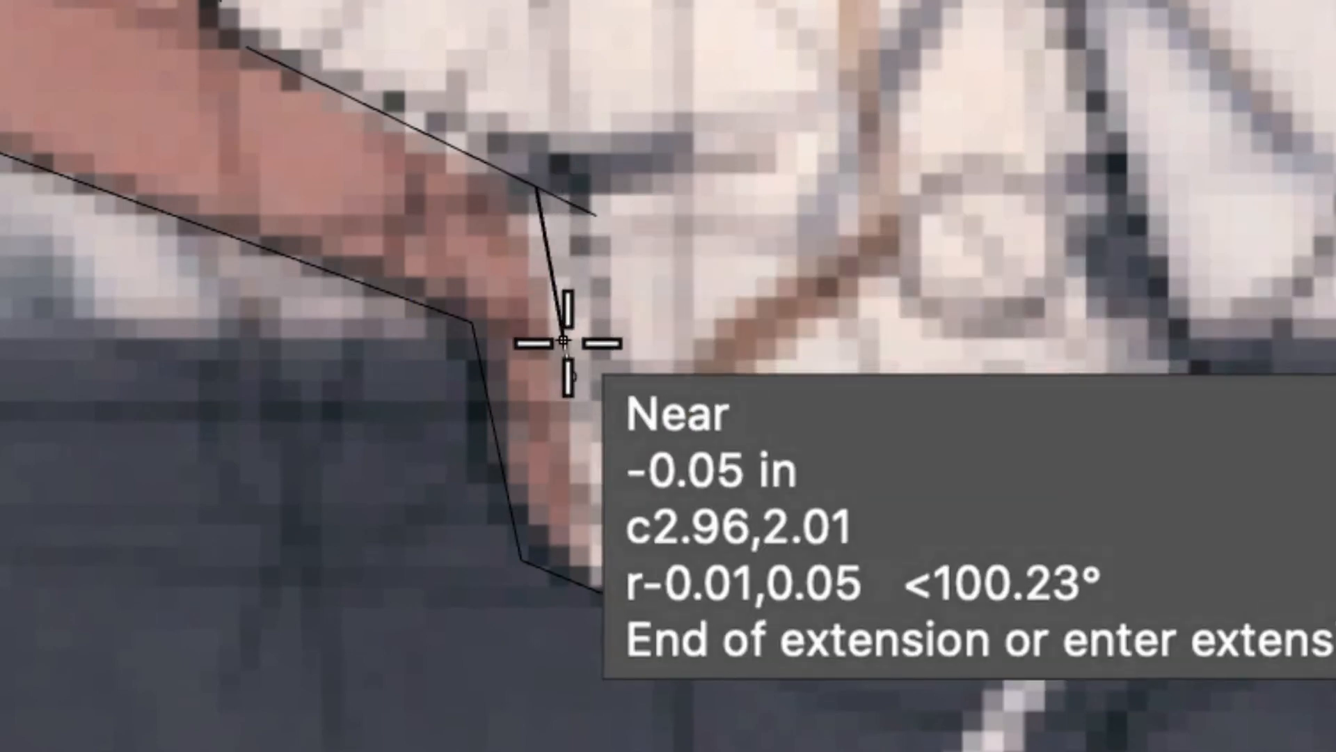
{"action": "left_click", "coordinate": [608, 596]}
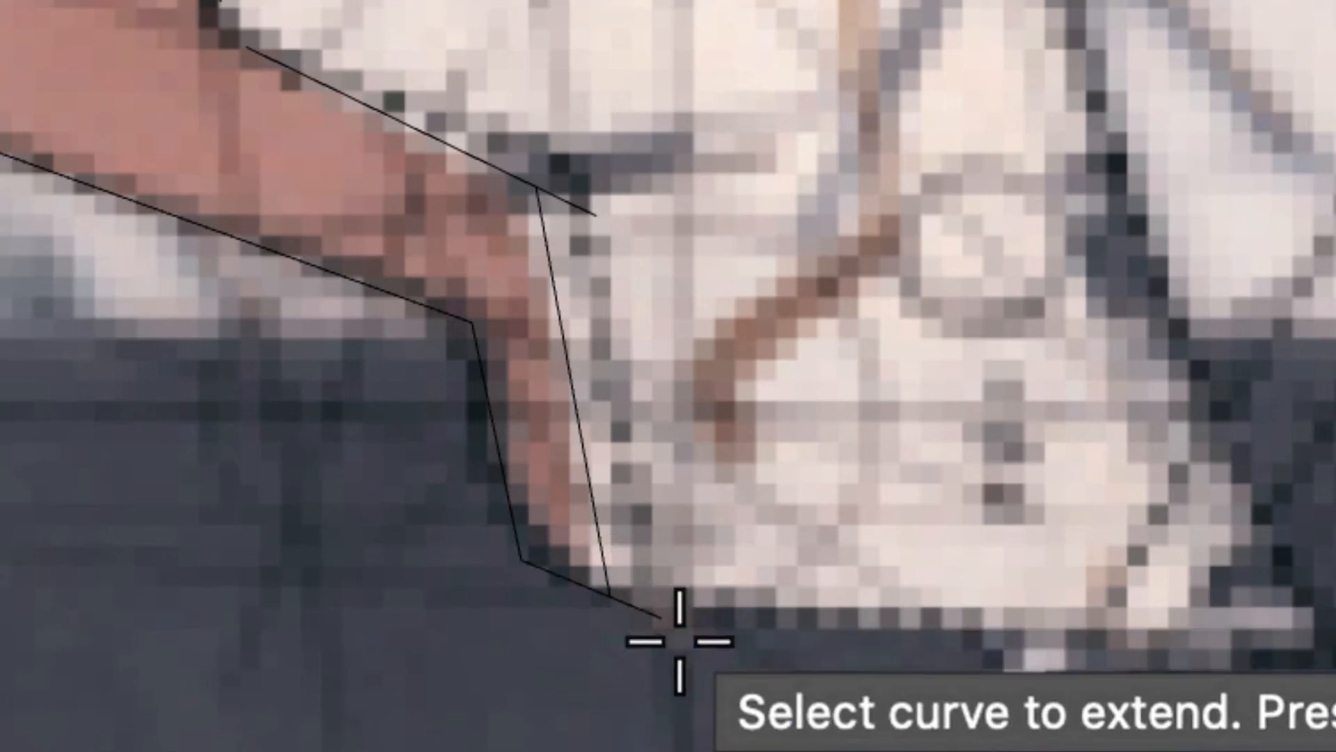
Step: Move the steep tip line's lower endpoint along the lower sloping line to match the pink edge
{"action": "scroll", "coordinate": [617, 453], "scroll_direction": "up", "scroll_amount": 3}
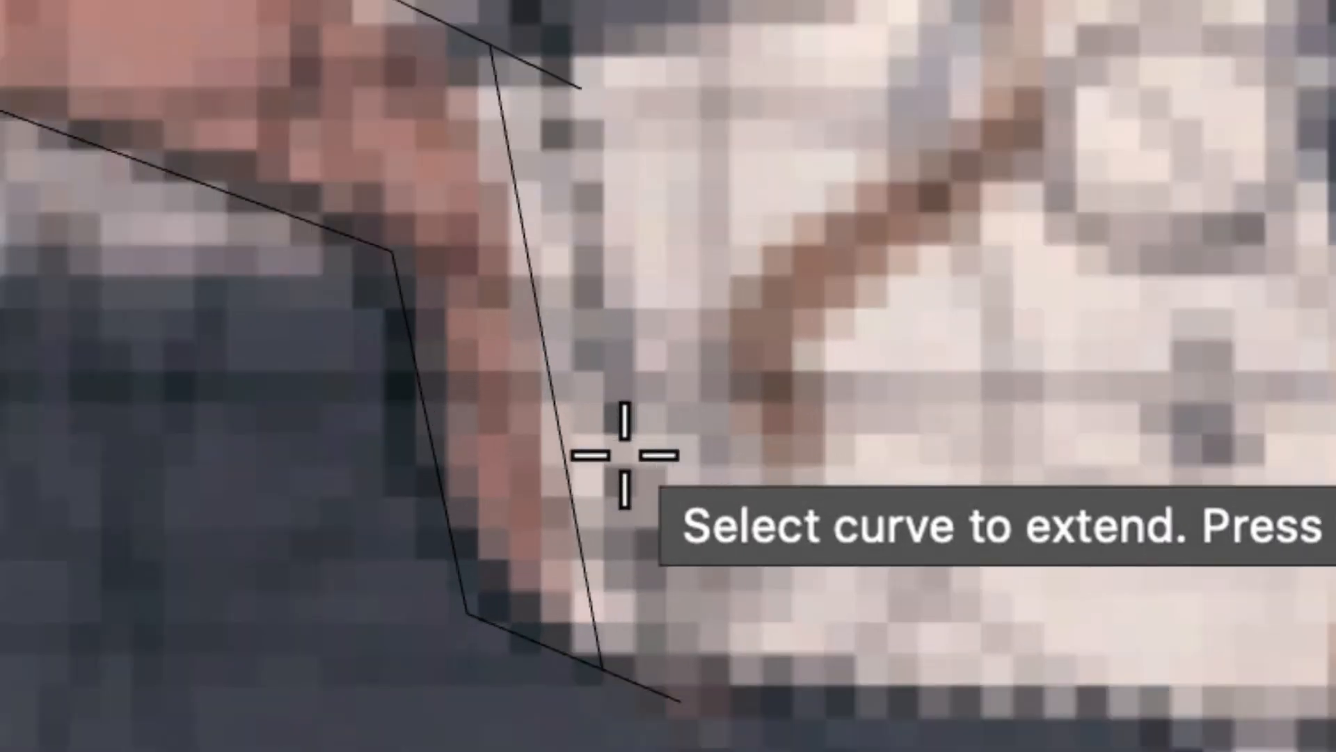
{"action": "left_click", "coordinate": [602, 665]}
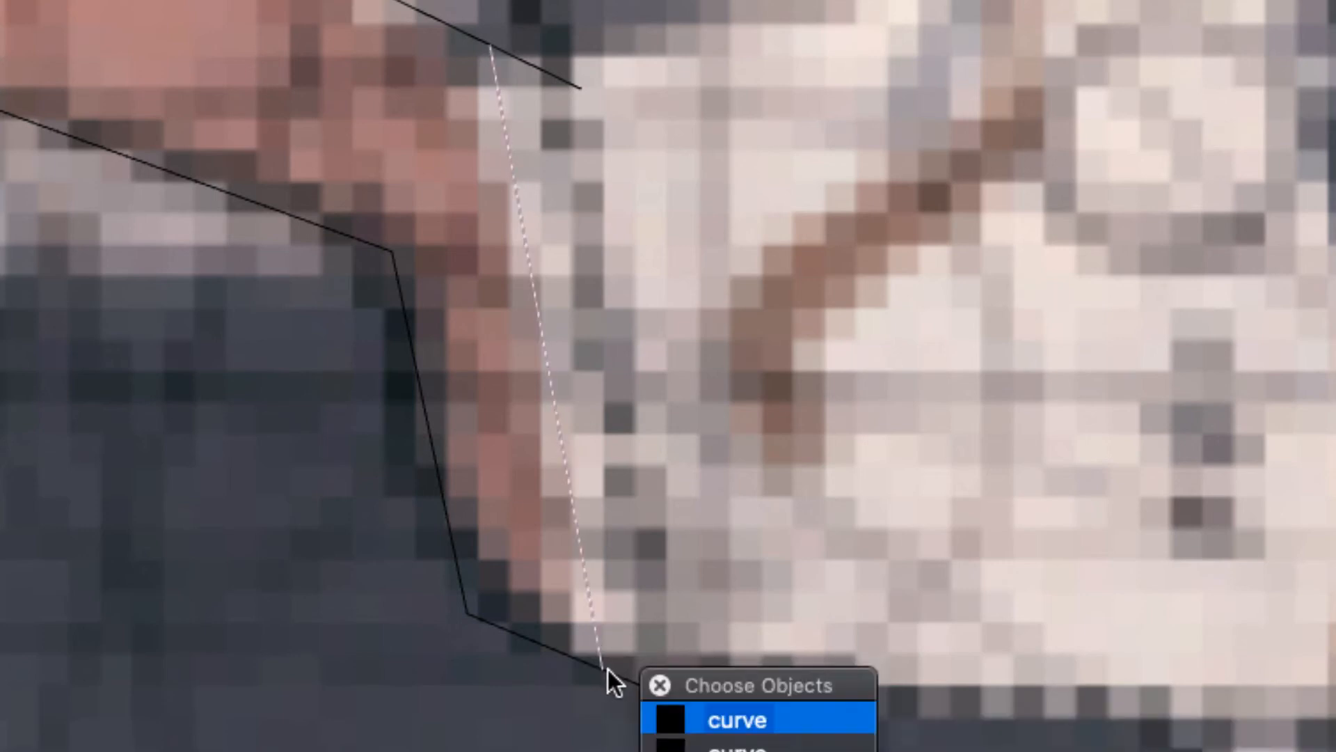
{"action": "left_click", "coordinate": [730, 718]}
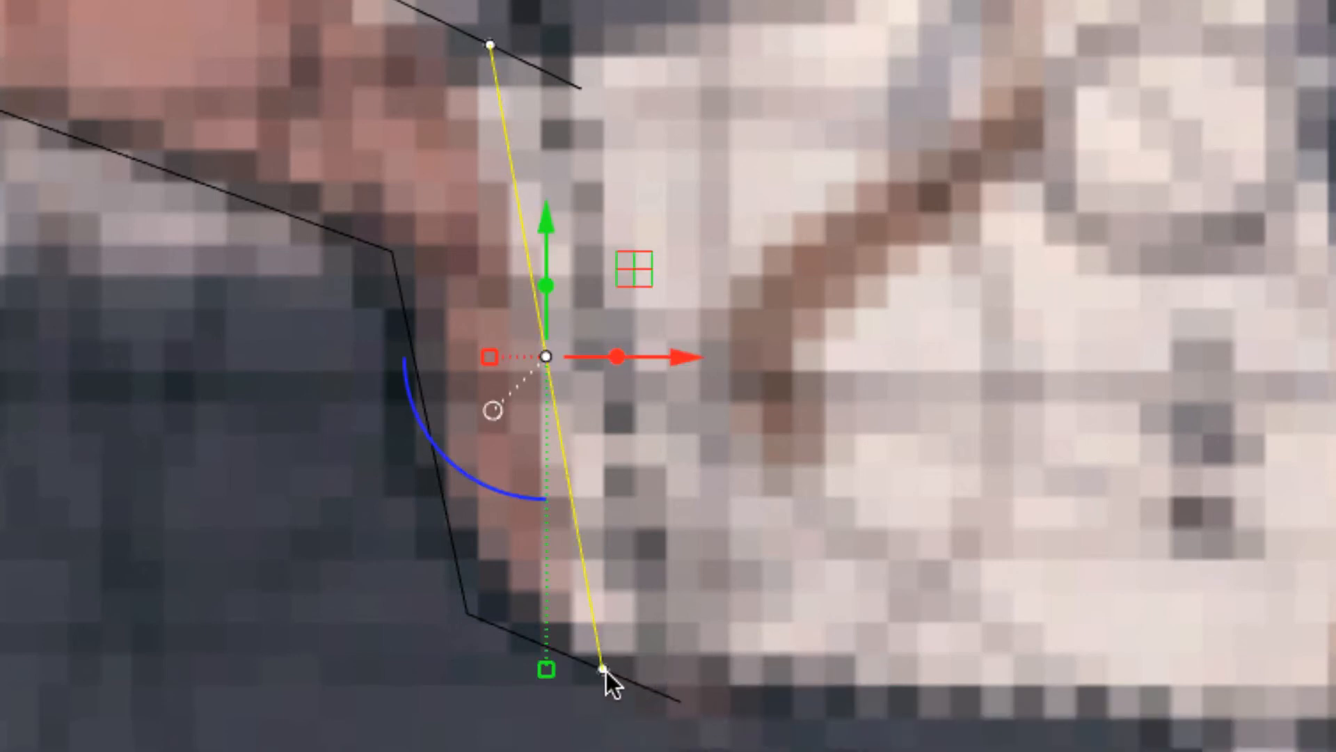
{"action": "left_click_drag", "start_coordinate": [606, 670], "coordinate": [573, 657]}
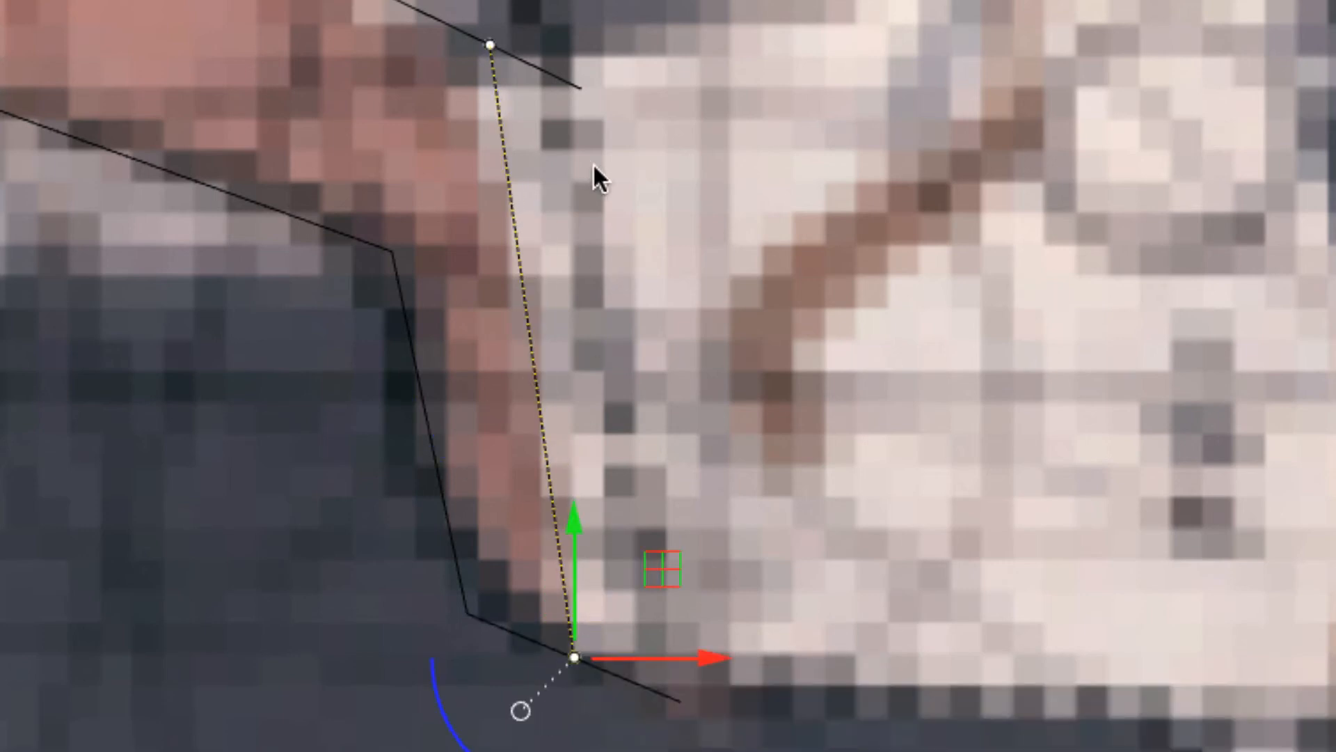
Step: Trim the sloping line ends that overhang the steep line at the clamp tip's upper and lower corners
{"action": "scroll", "coordinate": [668, 375], "scroll_direction": "down", "scroll_amount": 2}
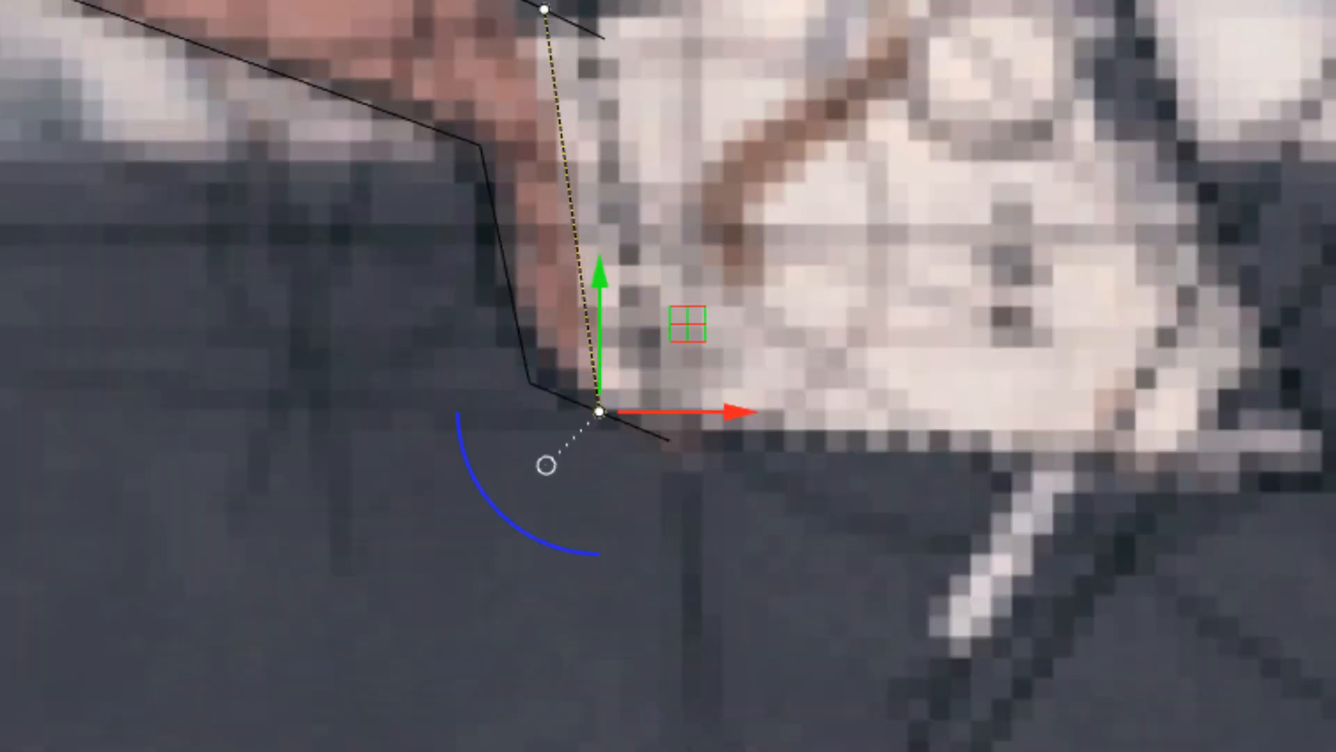
{"action": "scroll", "coordinate": [532, 167], "scroll_direction": "up", "scroll_amount": 5}
{"action": "scroll", "coordinate": [529, 164], "scroll_direction": "down", "scroll_amount": 4}
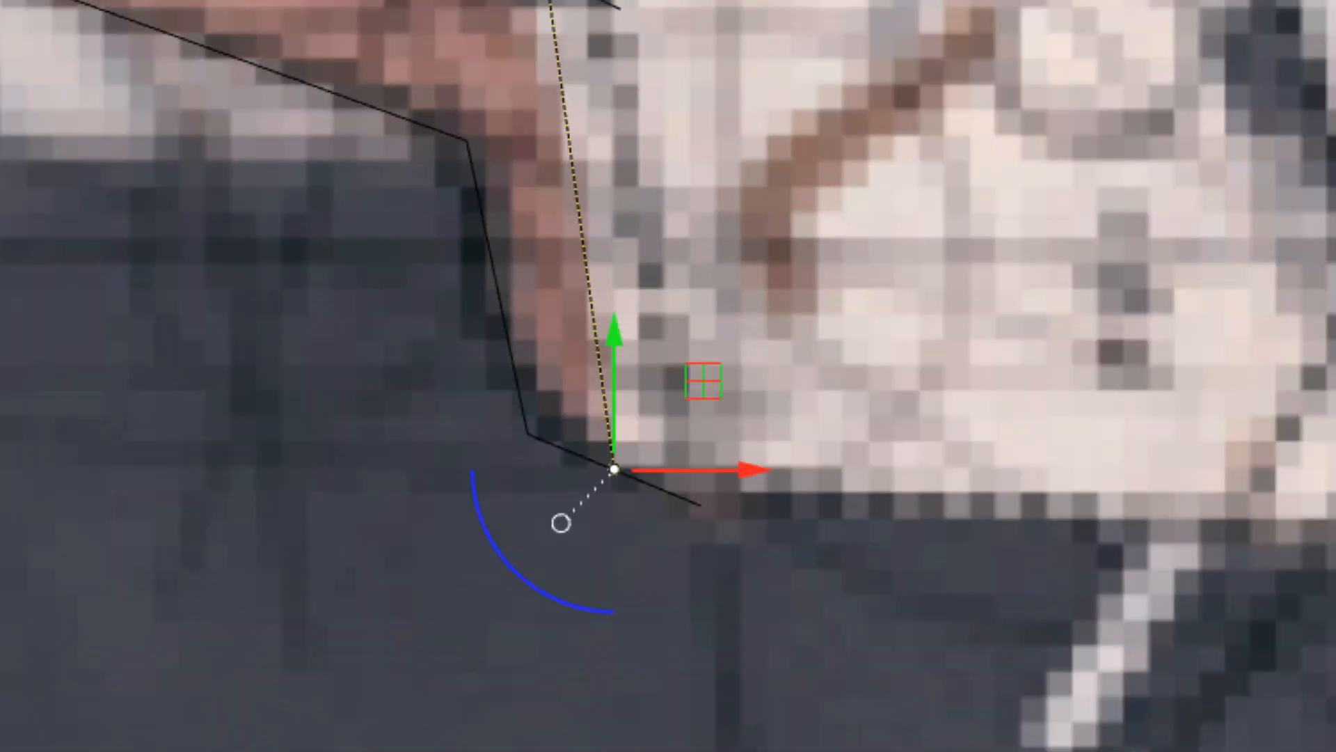
{"action": "left_click_drag", "start_coordinate": [778, 1], "coordinate": [554, 480]}
{"action": "type", "text": "trim"}
{"action": "key", "text": "Return"}
{"action": "left_click", "coordinate": [660, 488]}
{"action": "scroll", "coordinate": [612, 501], "scroll_direction": "up", "scroll_amount": 15}
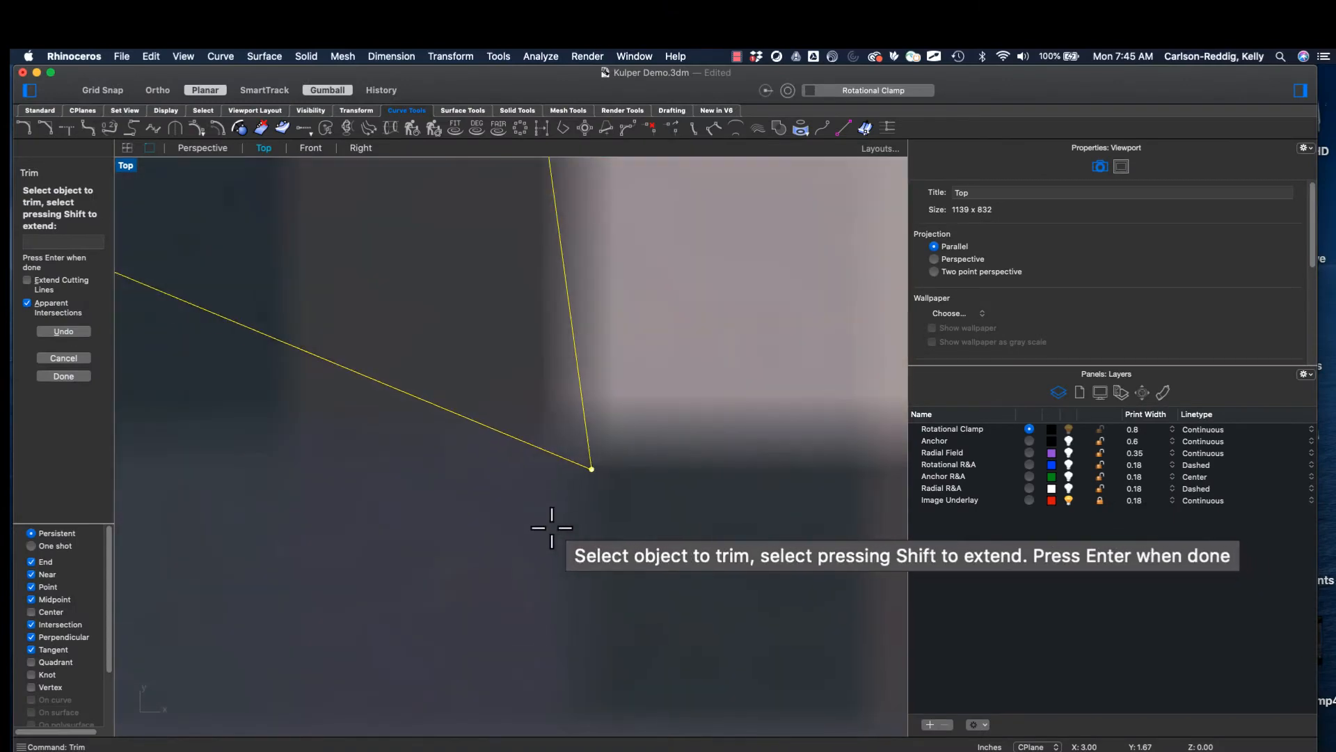
{"action": "scroll", "coordinate": [585, 462], "scroll_direction": "up", "scroll_amount": 6}
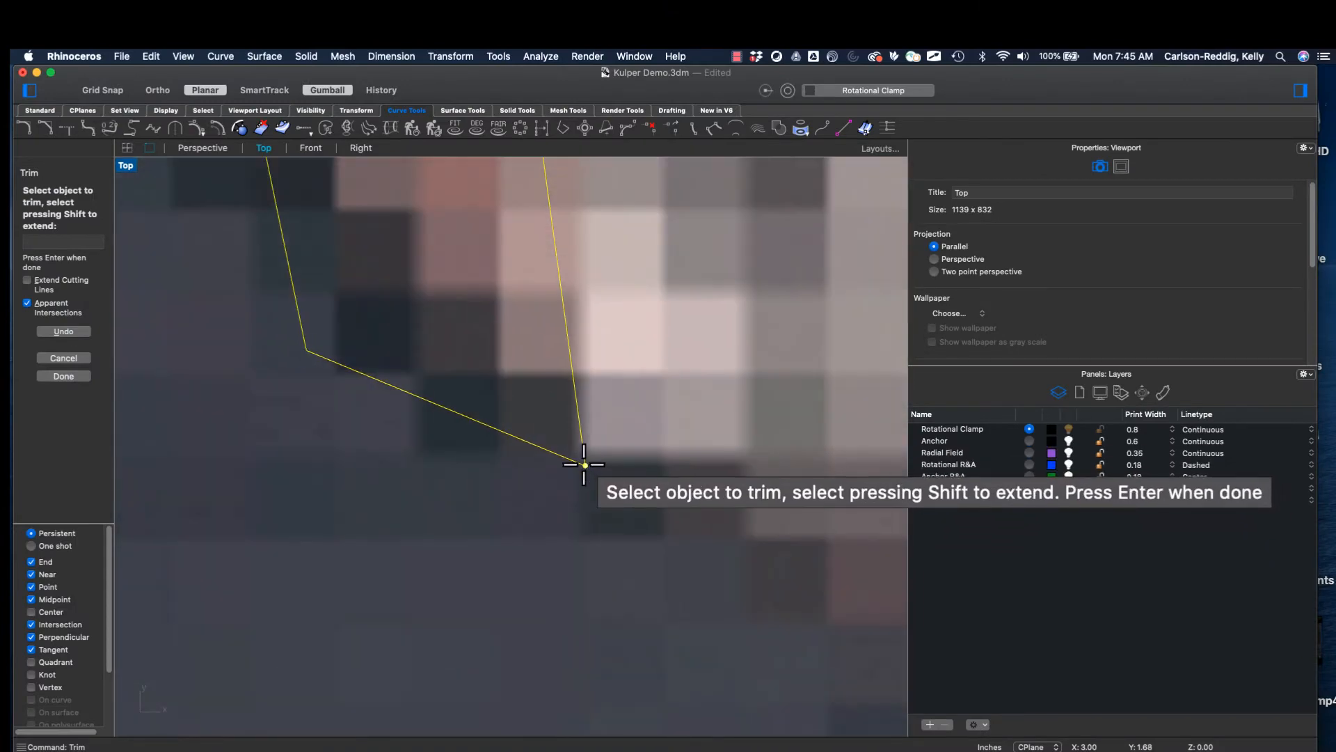
{"action": "scroll", "coordinate": [583, 328], "scroll_direction": "down", "scroll_amount": 4}
{"action": "scroll", "coordinate": [543, 496], "scroll_direction": "up", "scroll_amount": 8}
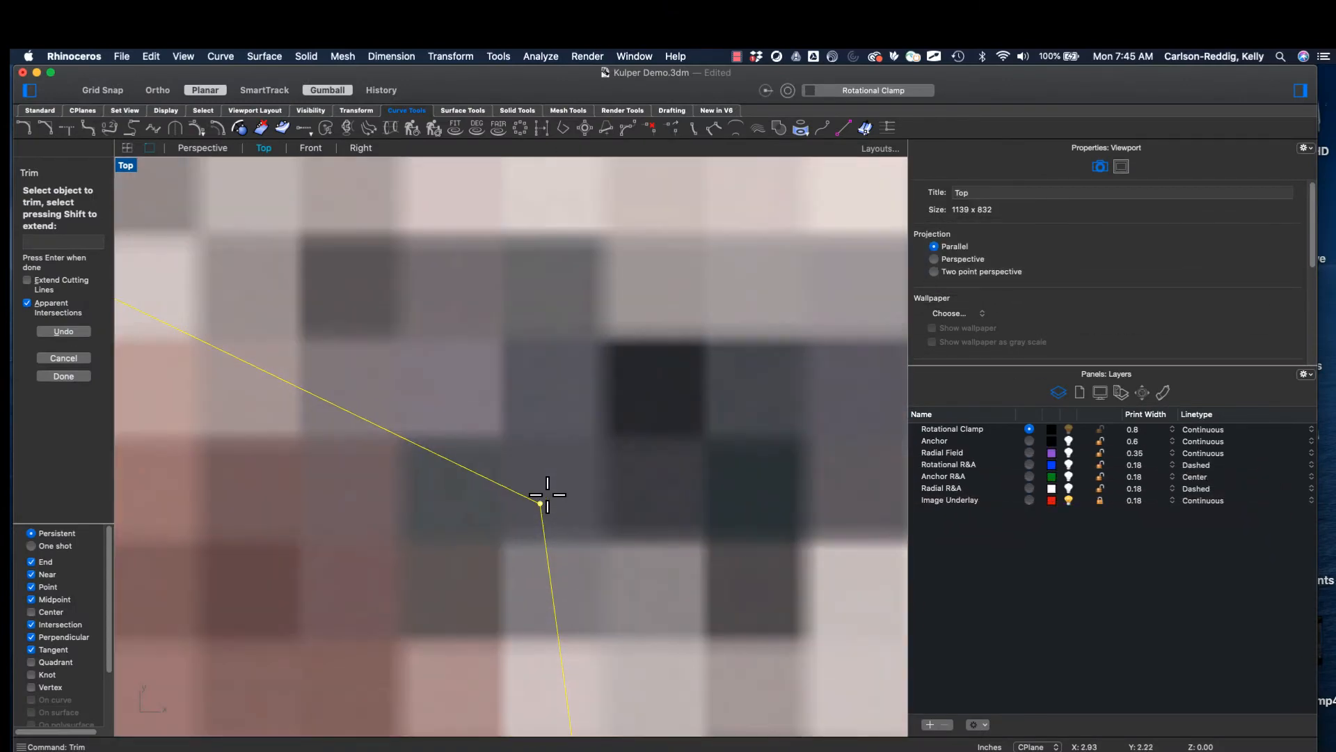
{"action": "scroll", "coordinate": [577, 480], "scroll_direction": "down", "scroll_amount": 6}
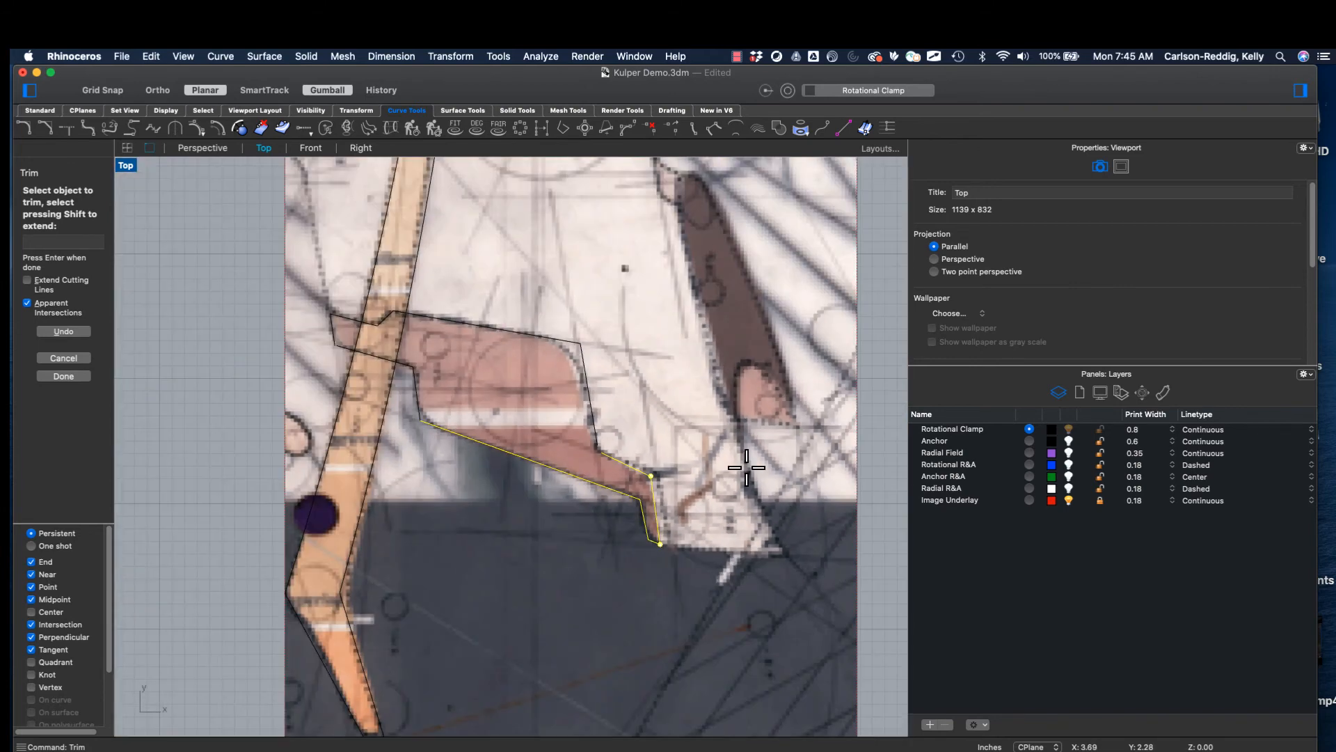
Step: Hide the Image Underlay layer and end the Trim command to leave only the clamp linework
{"action": "left_click", "coordinate": [1069, 500]}
{"action": "scroll", "coordinate": [650, 504], "scroll_direction": "down", "scroll_amount": 2}
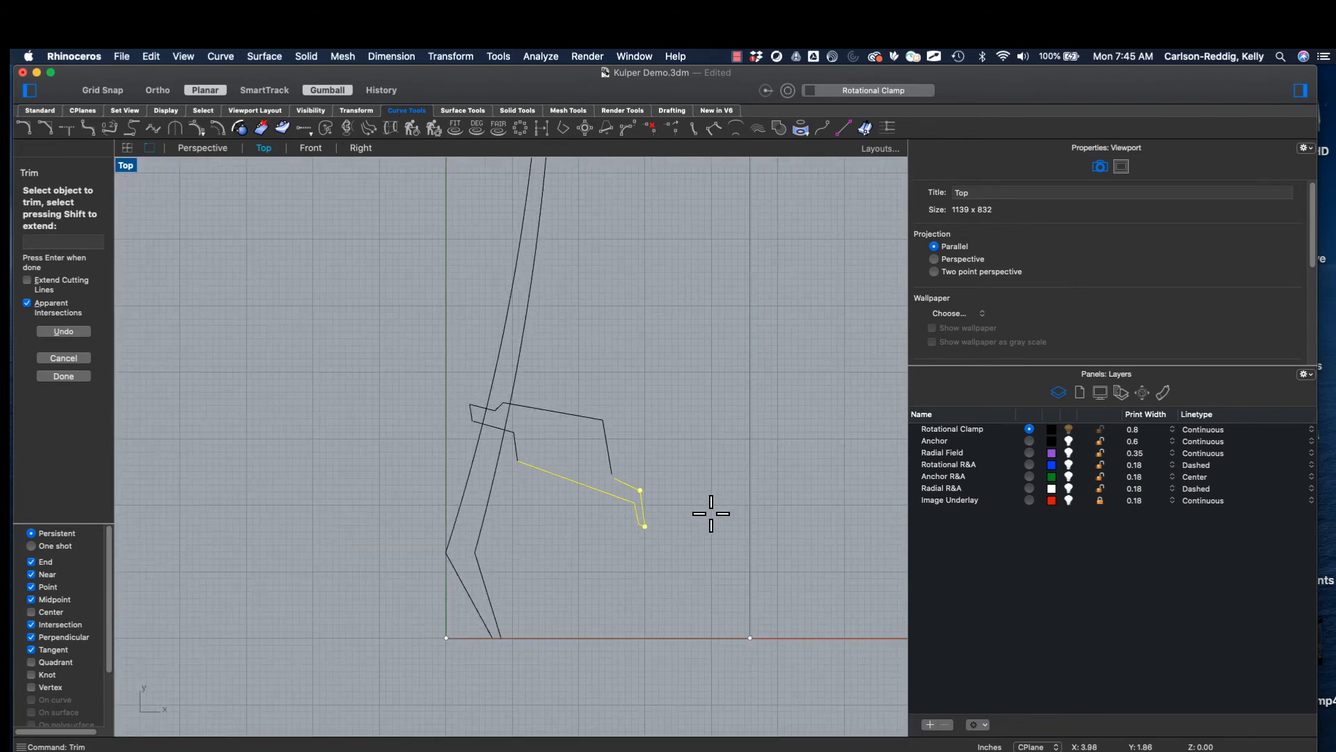
{"action": "scroll", "coordinate": [711, 513], "scroll_direction": "down", "scroll_amount": 2}
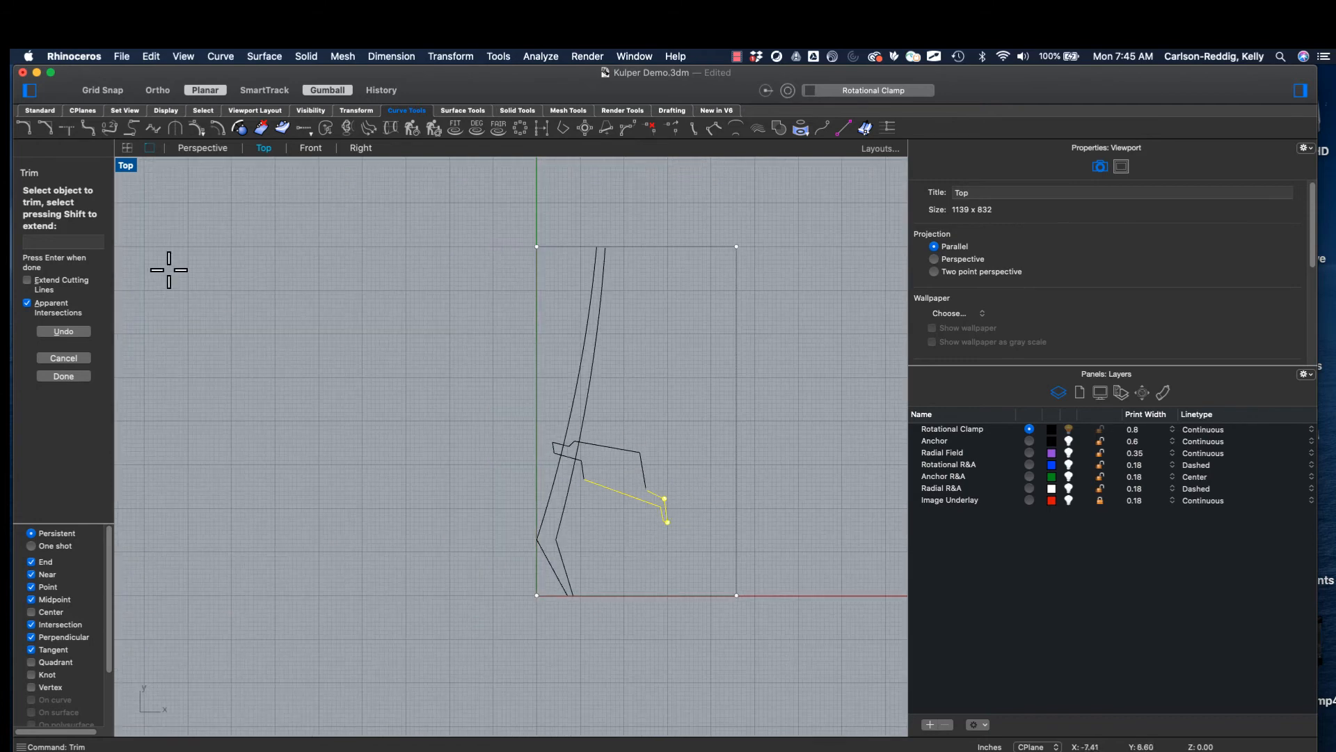
{"action": "key", "text": "Return"}
{"action": "key", "text": "Escape"}
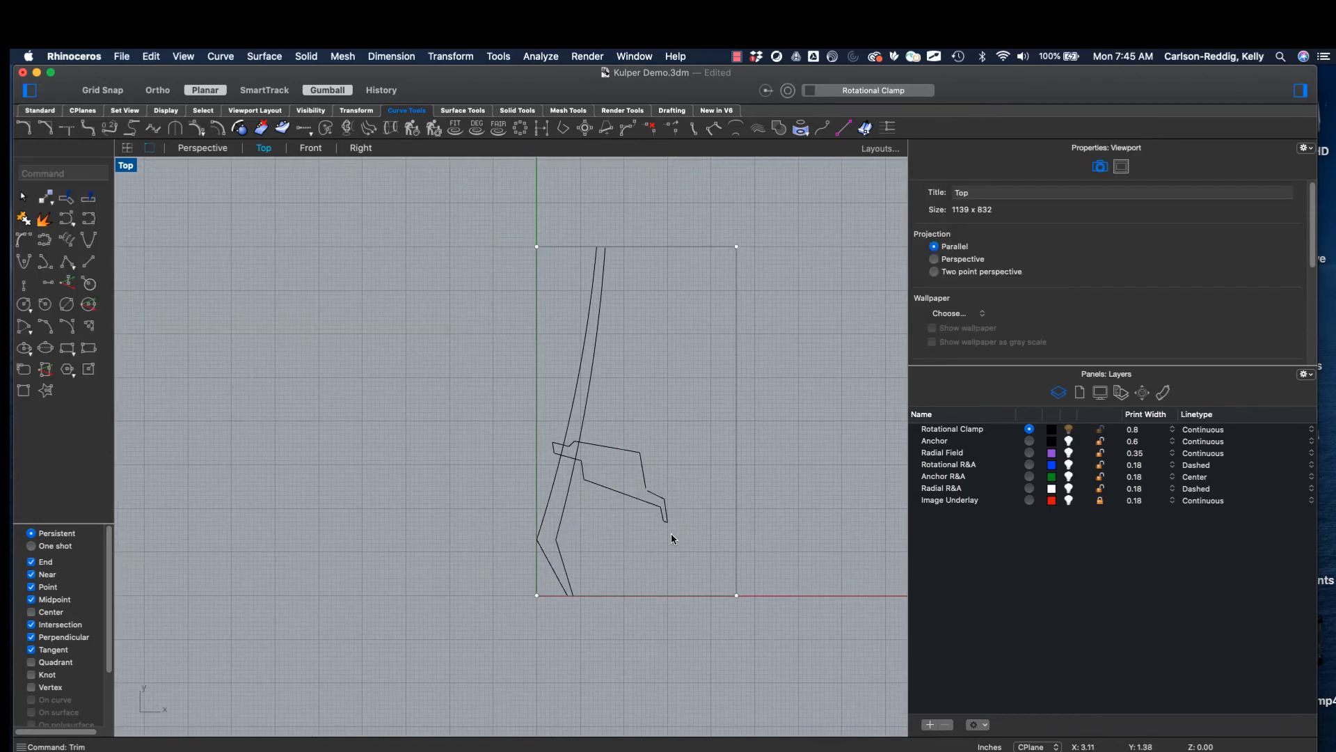
Step: Fillet the gap between the body's steep right line and the sloping tip line with radius 0.0917, joined, trimmed and extended by line
{"action": "scroll", "coordinate": [671, 533], "scroll_direction": "up", "scroll_amount": 4}
{"action": "scroll", "coordinate": [674, 536], "scroll_direction": "up", "scroll_amount": 3}
{"action": "scroll", "coordinate": [595, 380], "scroll_direction": "up", "scroll_amount": 3}
{"action": "key", "text": "super+z"}
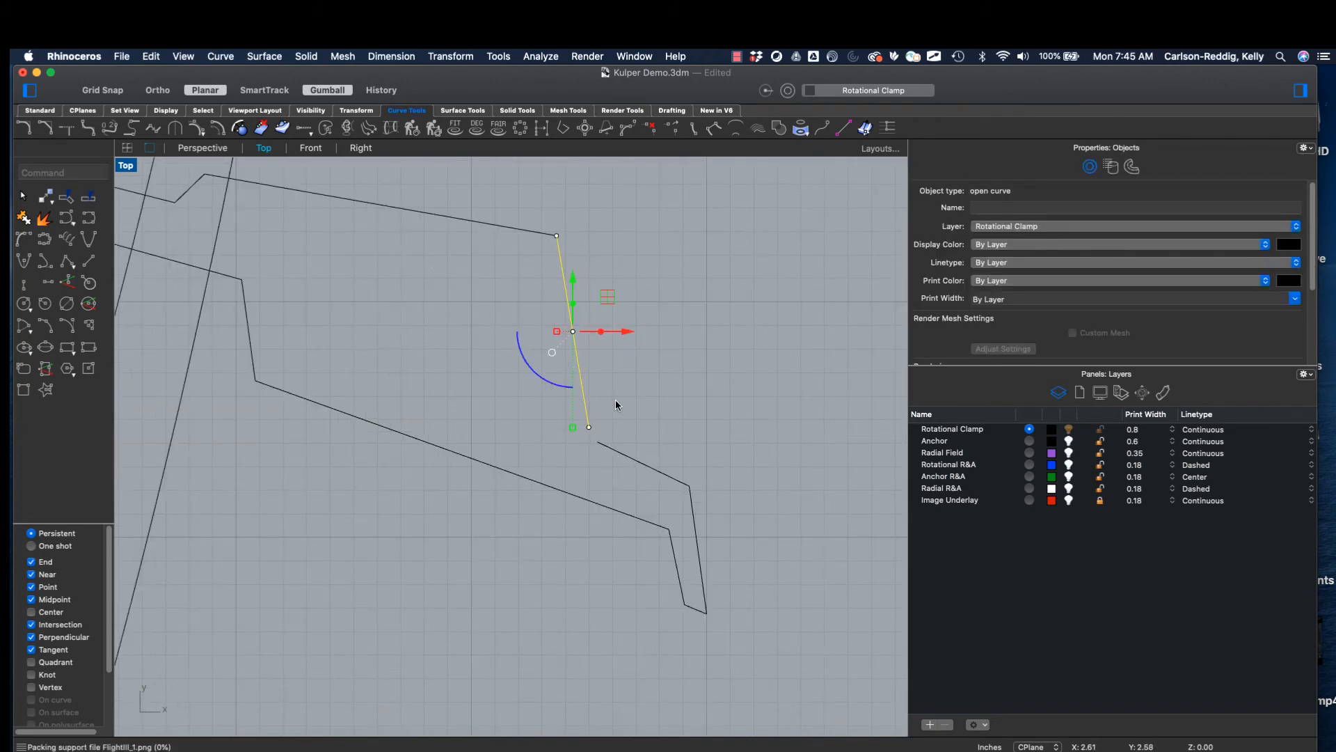
{"action": "scroll", "coordinate": [600, 407], "scroll_direction": "up", "scroll_amount": 5}
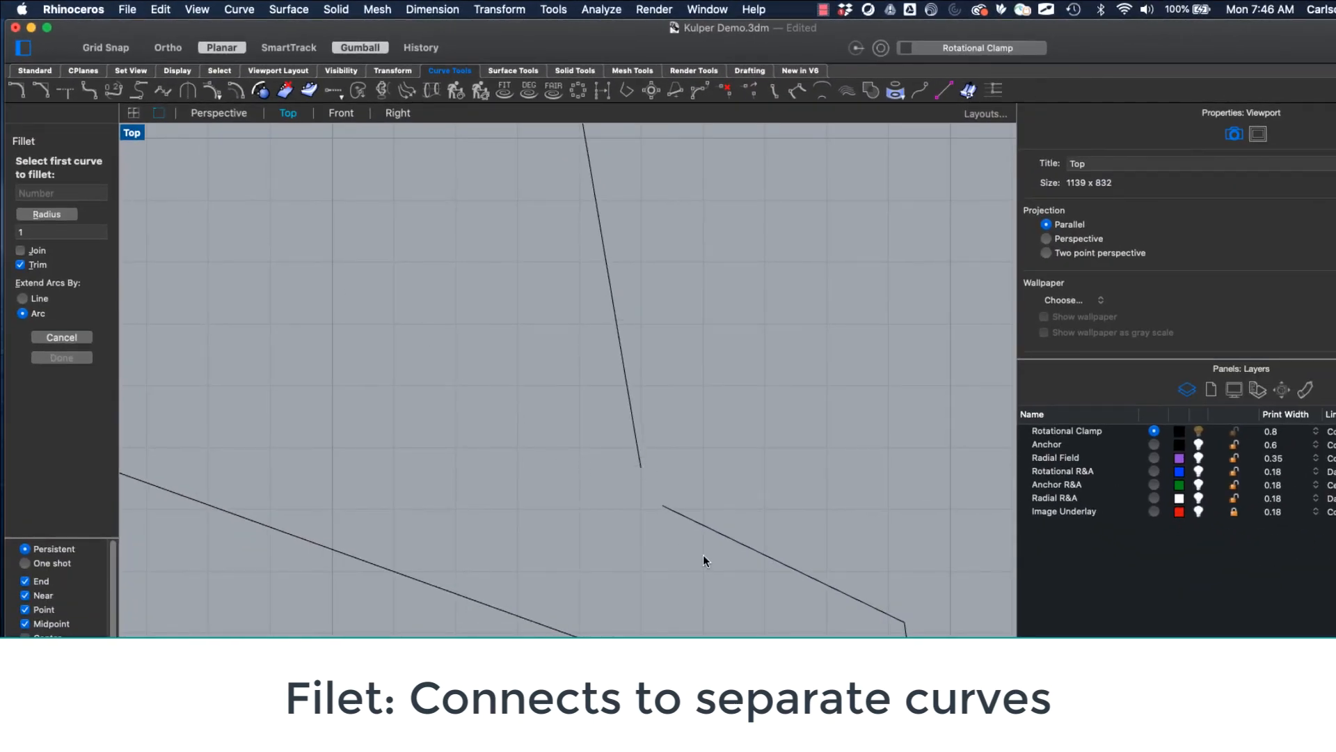
{"action": "left_click", "coordinate": [639, 464]}
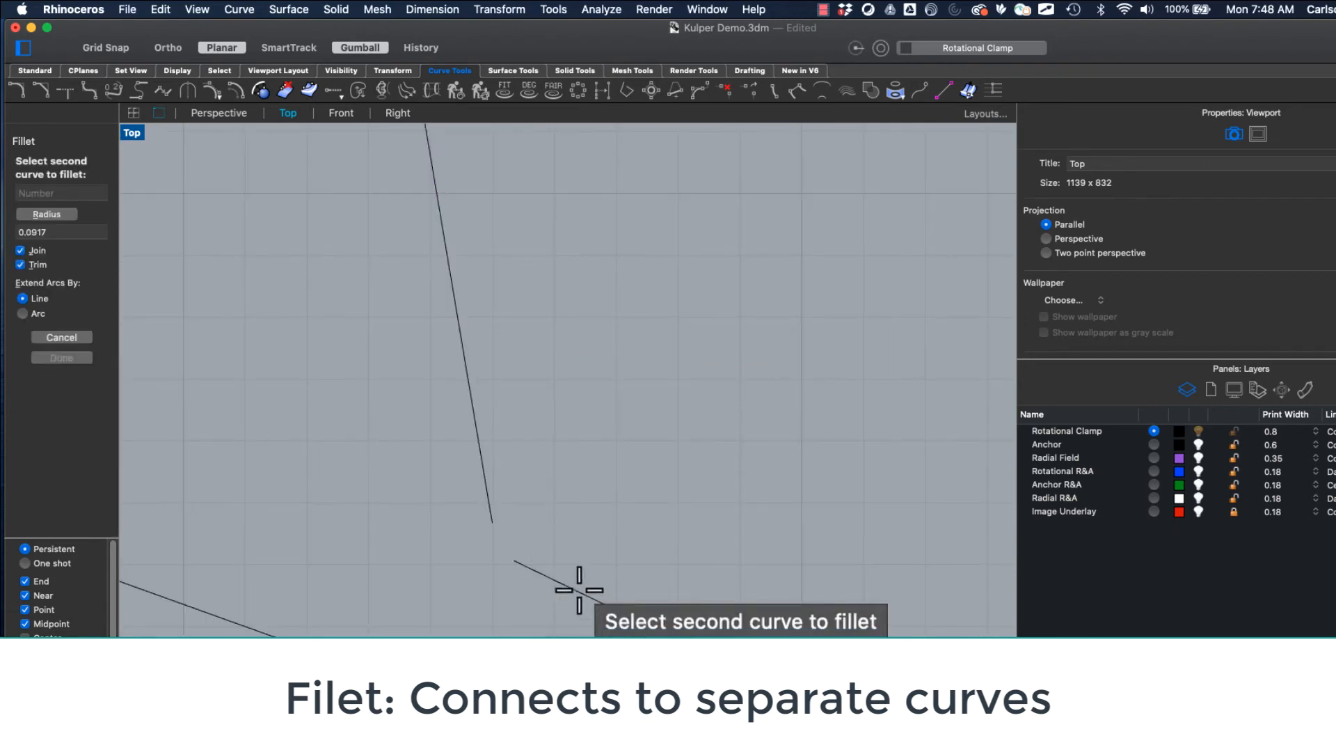
{"action": "left_click", "coordinate": [617, 611]}
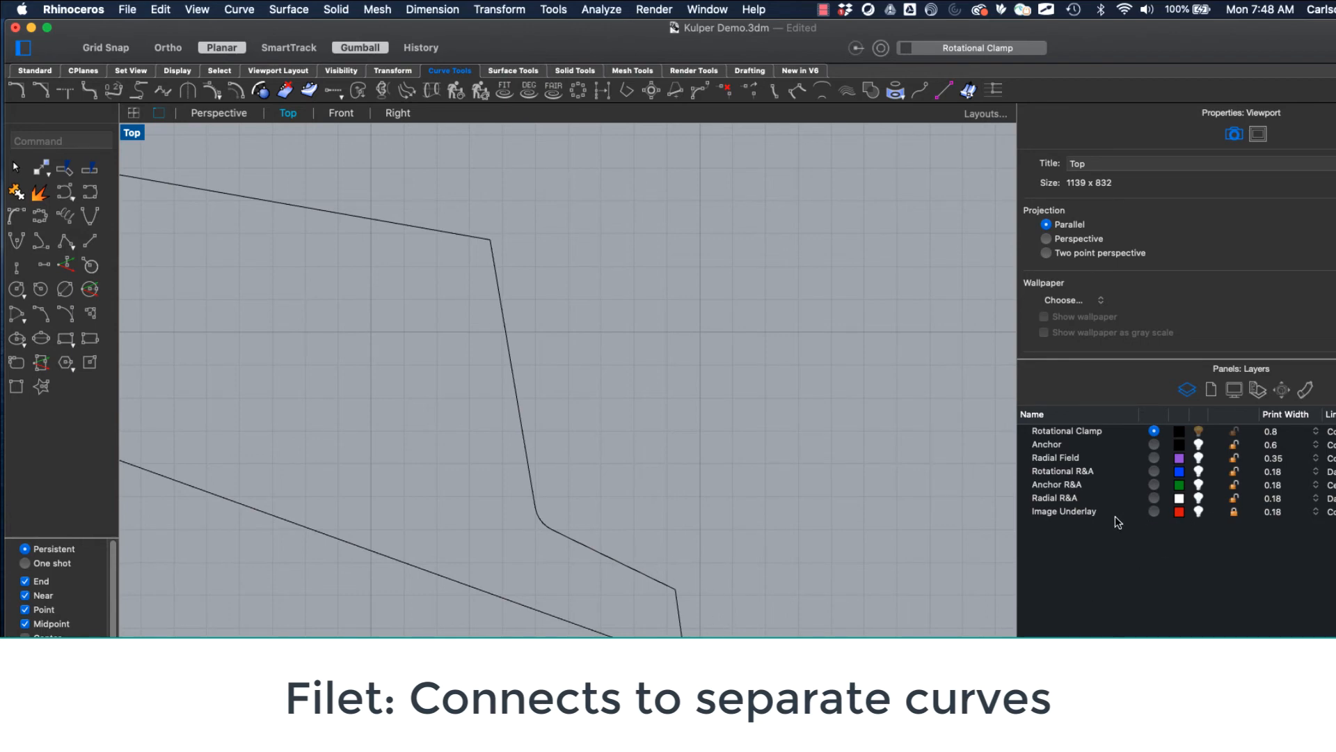
Step: Show the Image Underlay layer and fillet the clamp body's lower-left corner and the left end's lower corner
{"action": "left_click", "coordinate": [1198, 512]}
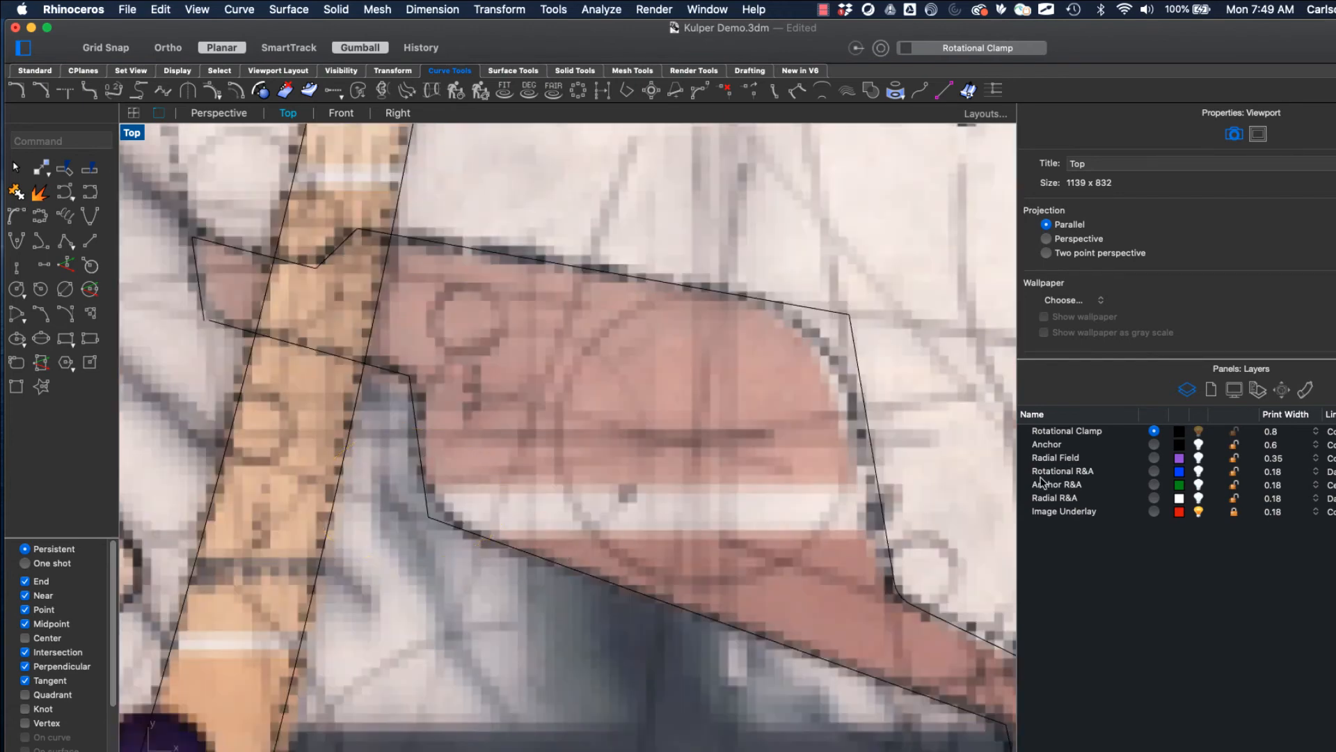
{"action": "left_click", "coordinate": [427, 462]}
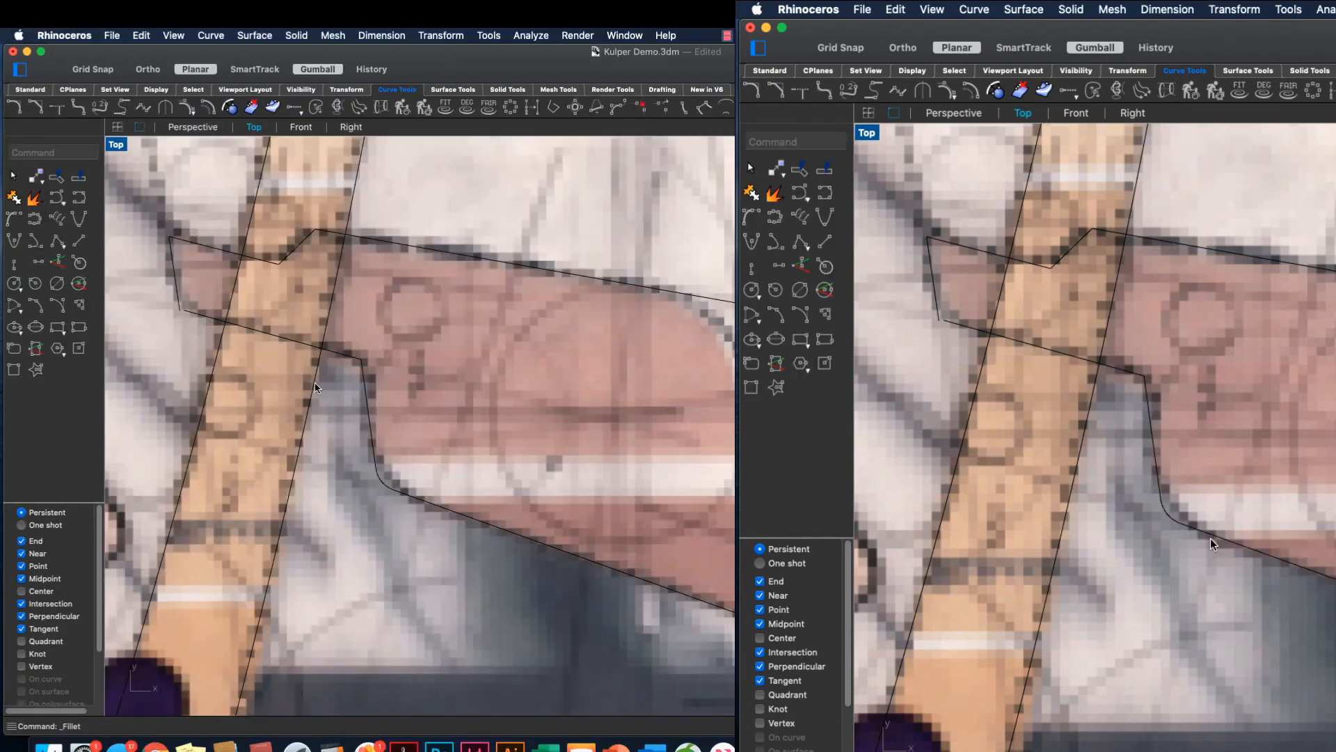
{"action": "left_click", "coordinate": [202, 312]}
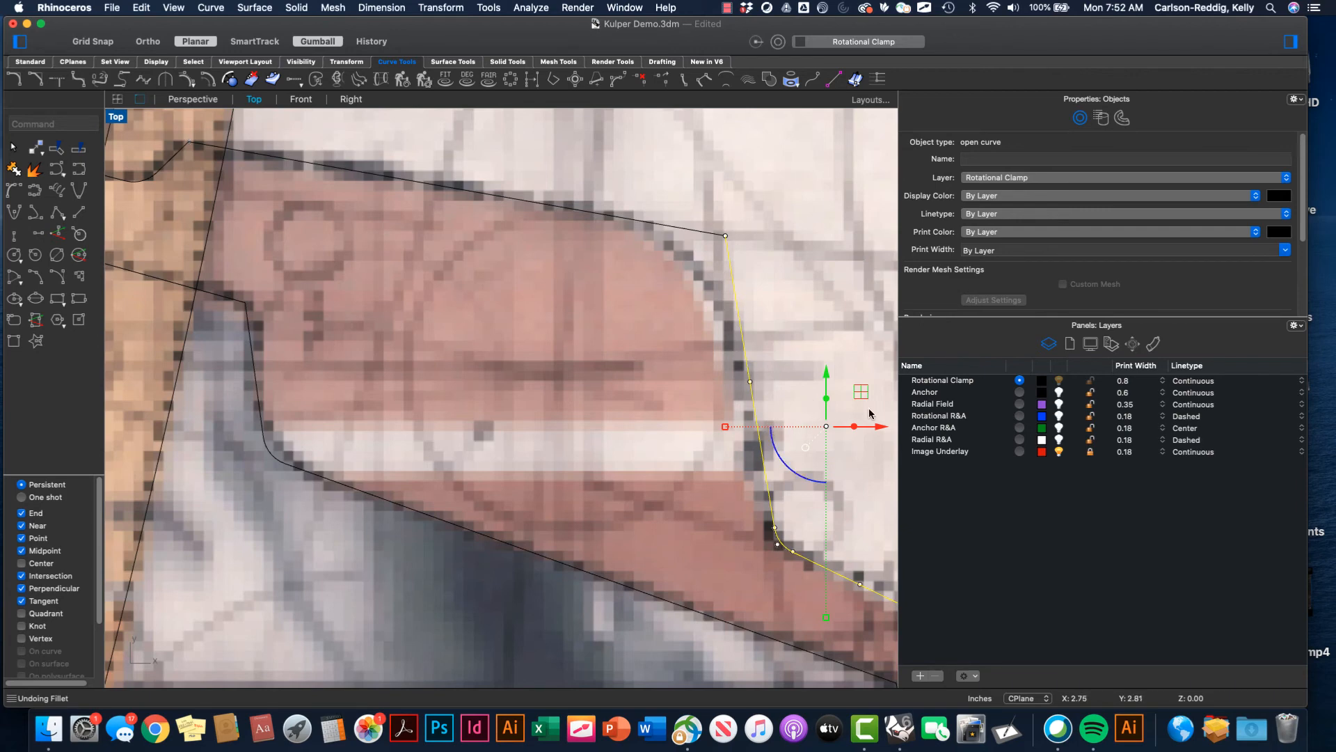
Step: Move the body's right-side curve inward onto the pink edge and fillet its upper-right corner with a picked radius of about 0.44, joined and trimmed
{"action": "left_click_drag", "start_coordinate": [879, 426], "coordinate": [857, 420]}
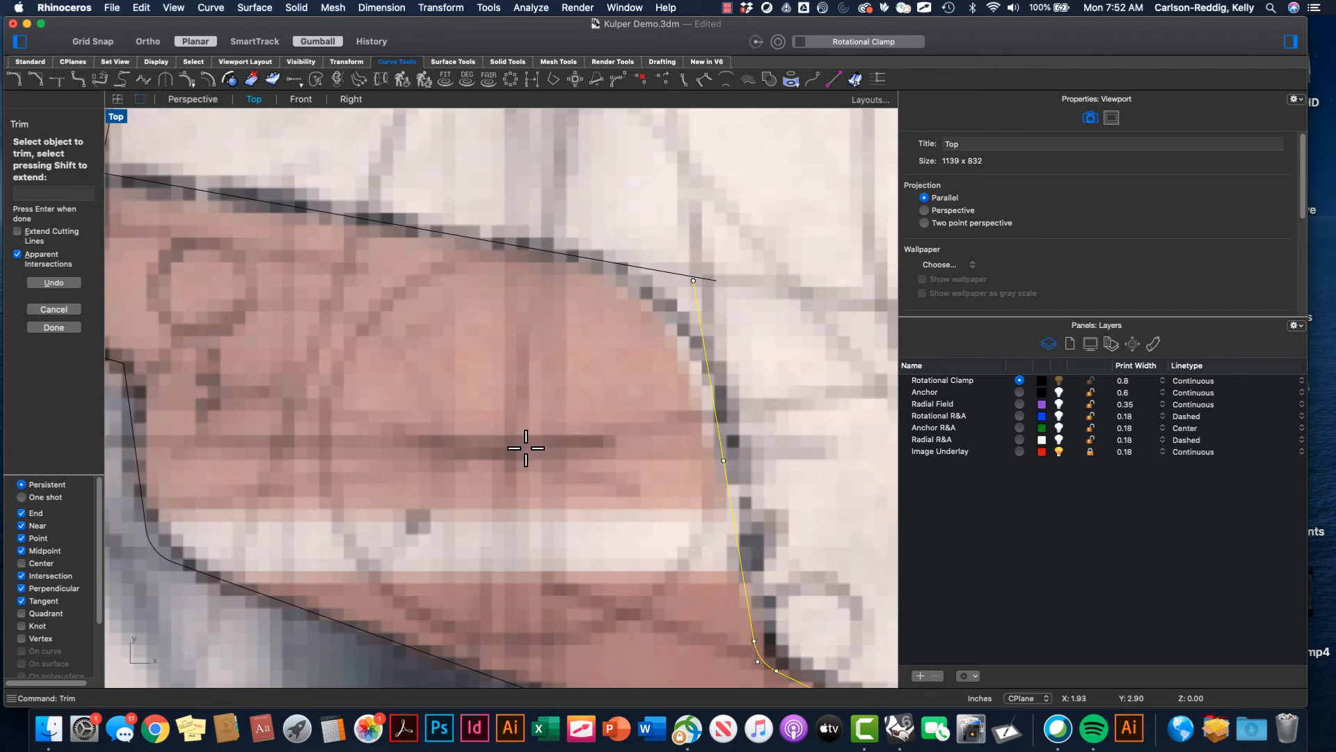
{"action": "left_click", "coordinate": [14, 78]}
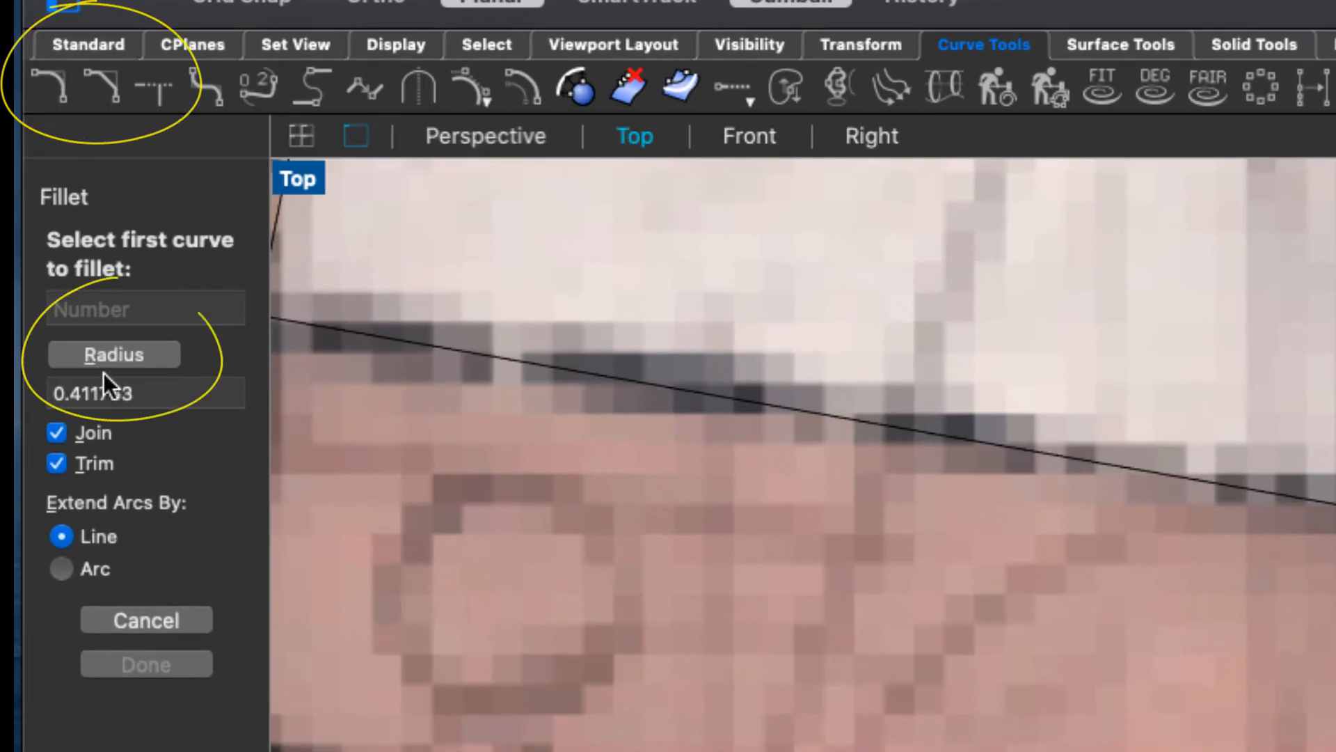
{"action": "left_click", "coordinate": [104, 355]}
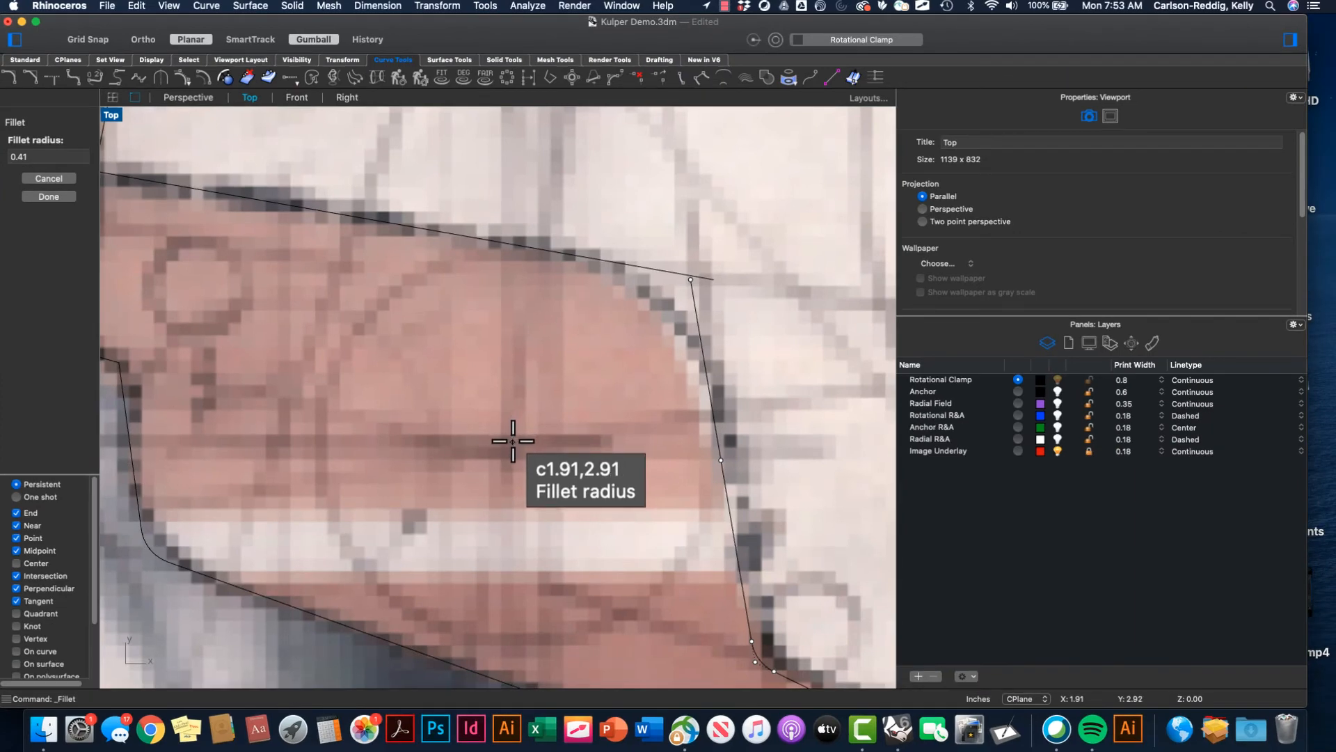
{"action": "left_click", "coordinate": [515, 441]}
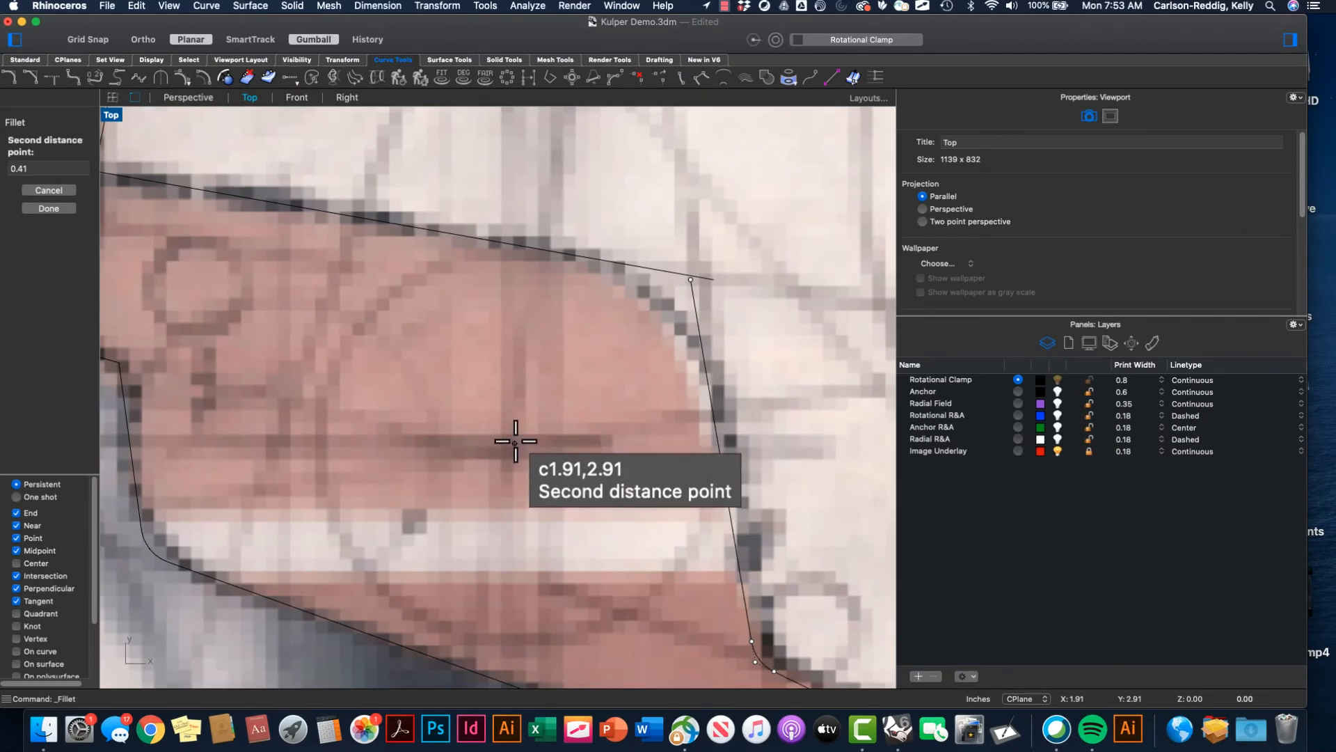
{"action": "left_click", "coordinate": [642, 295]}
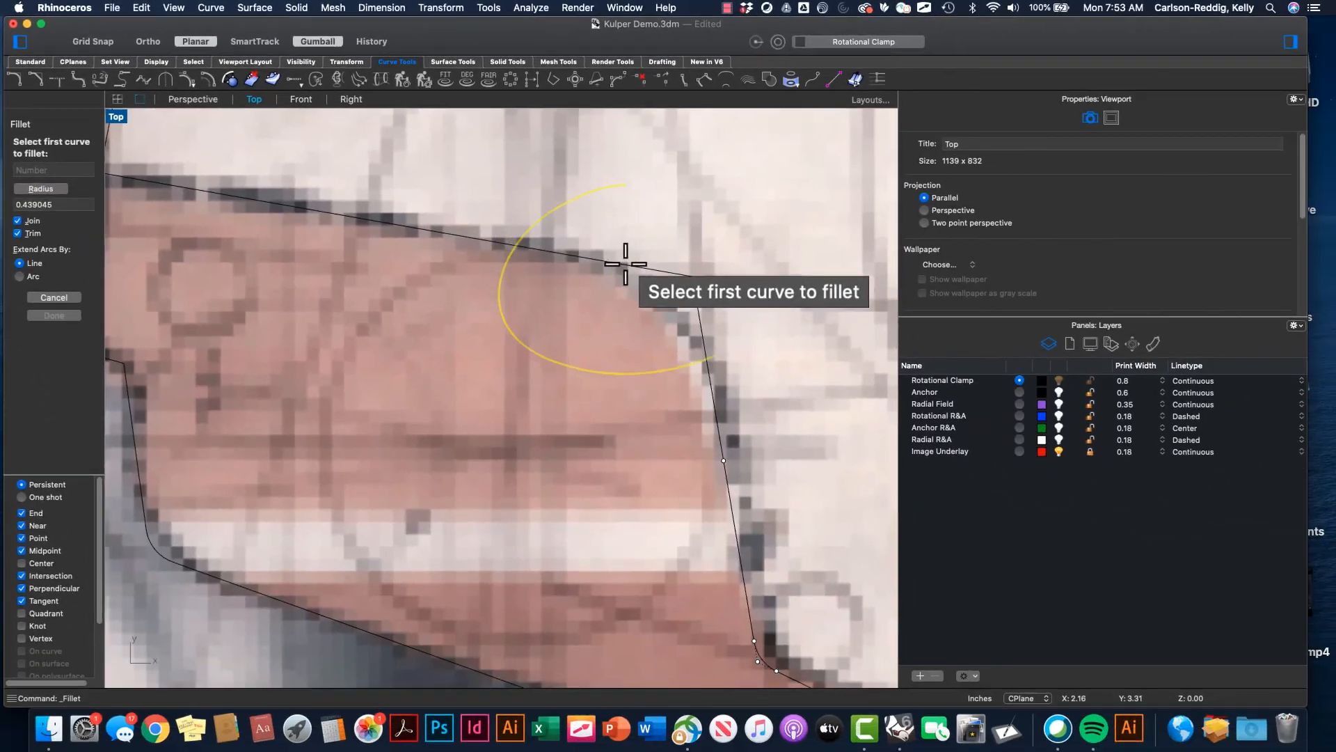
{"action": "left_click", "coordinate": [510, 243]}
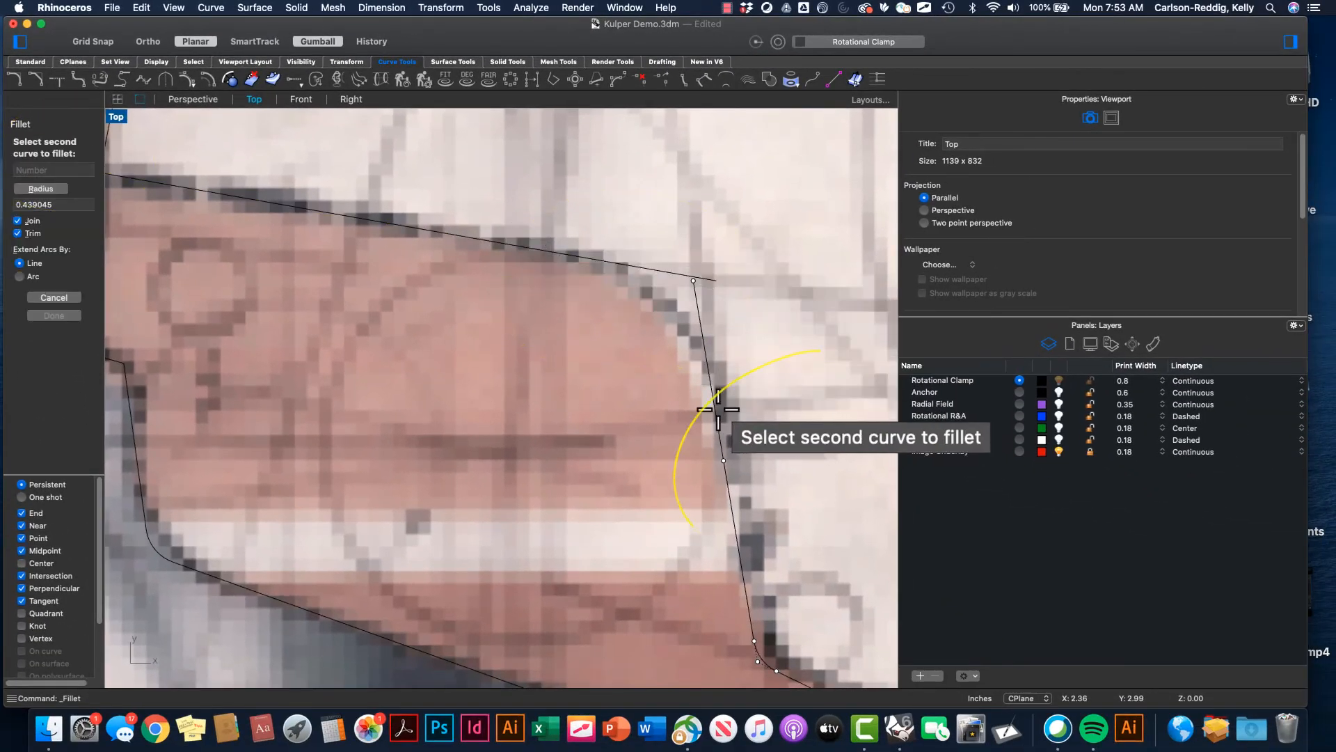
{"action": "left_click", "coordinate": [717, 412]}
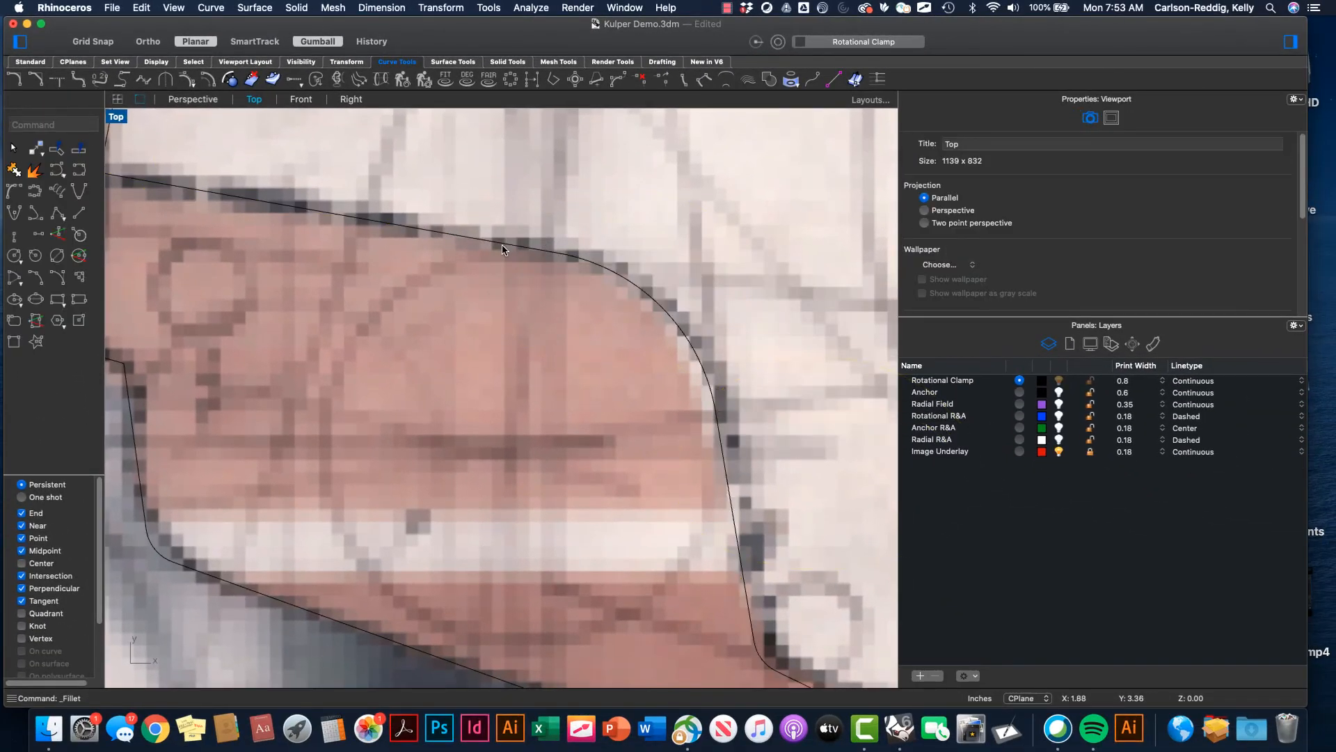
{"action": "scroll", "coordinate": [727, 451], "scroll_direction": "down", "scroll_amount": 3}
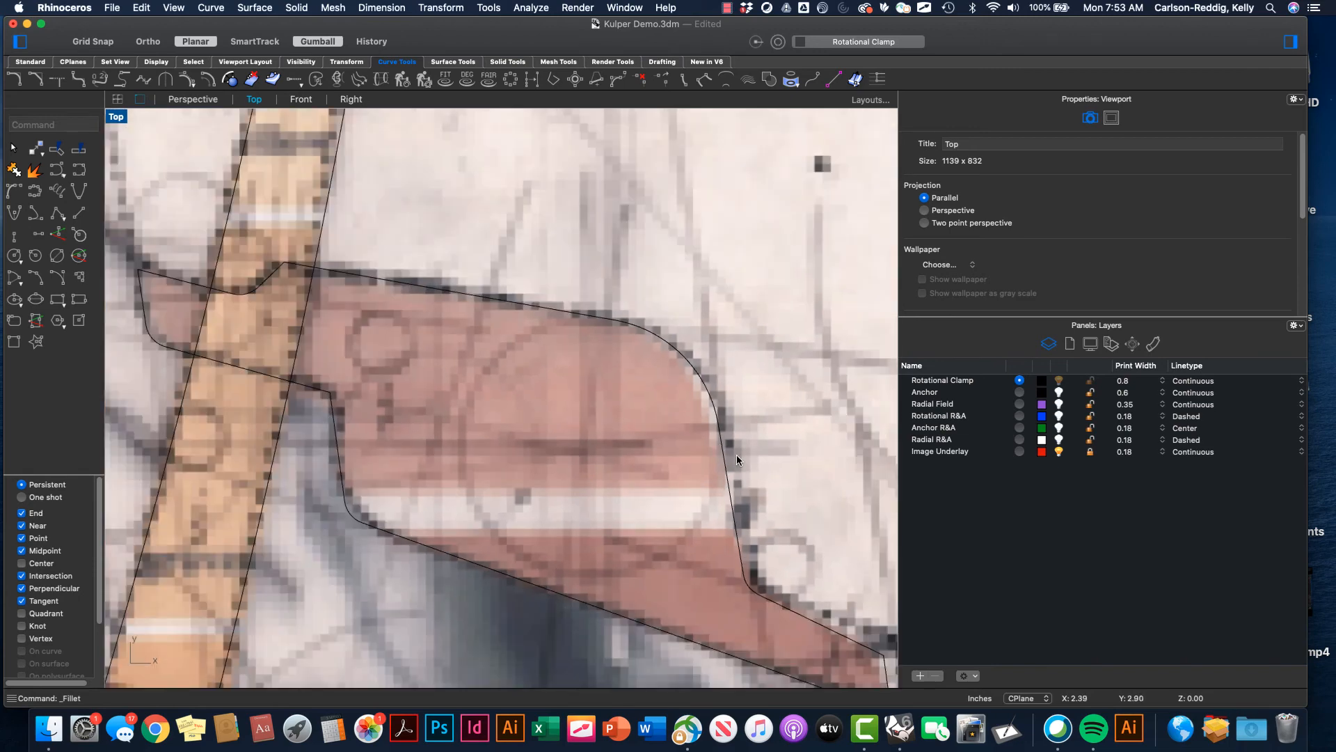
Step: Hide the Image Underlay layer to leave only the linework
{"action": "scroll", "coordinate": [726, 502], "scroll_direction": "down", "scroll_amount": 2}
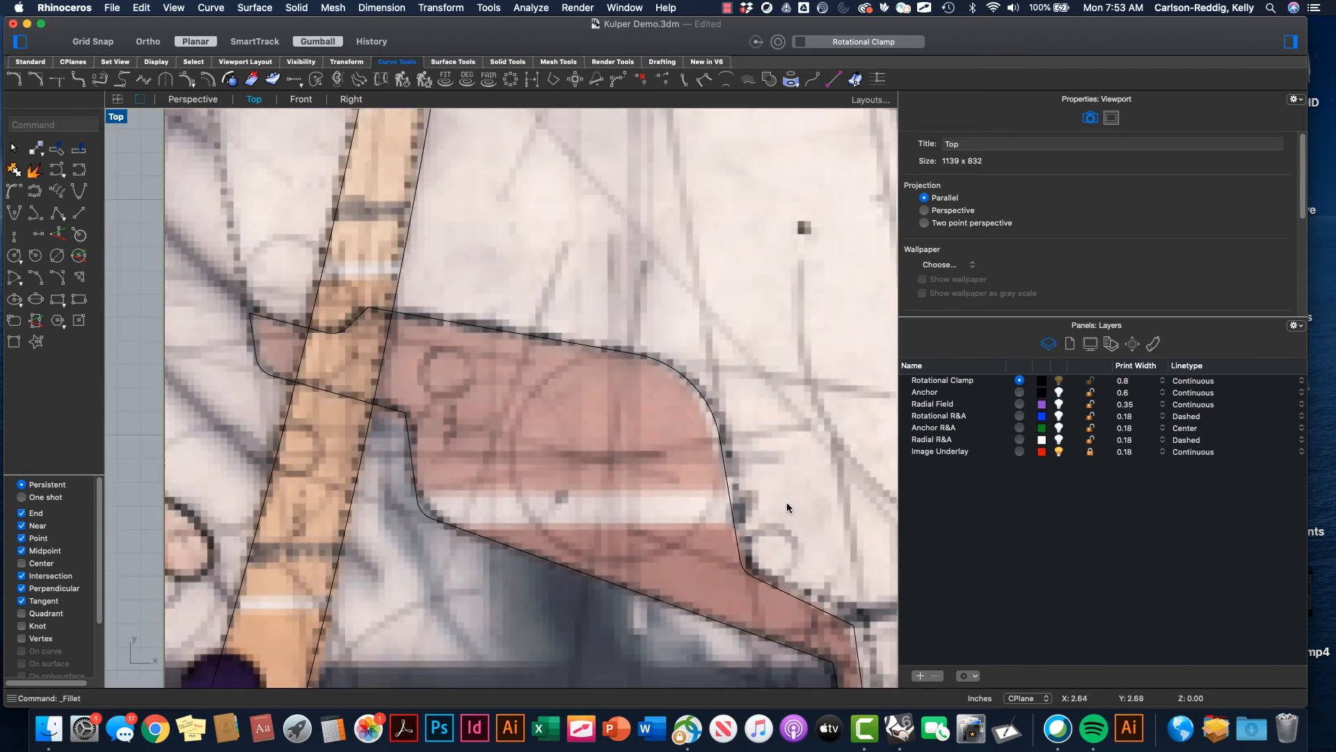
{"action": "scroll", "coordinate": [790, 503], "scroll_direction": "up", "scroll_amount": 5}
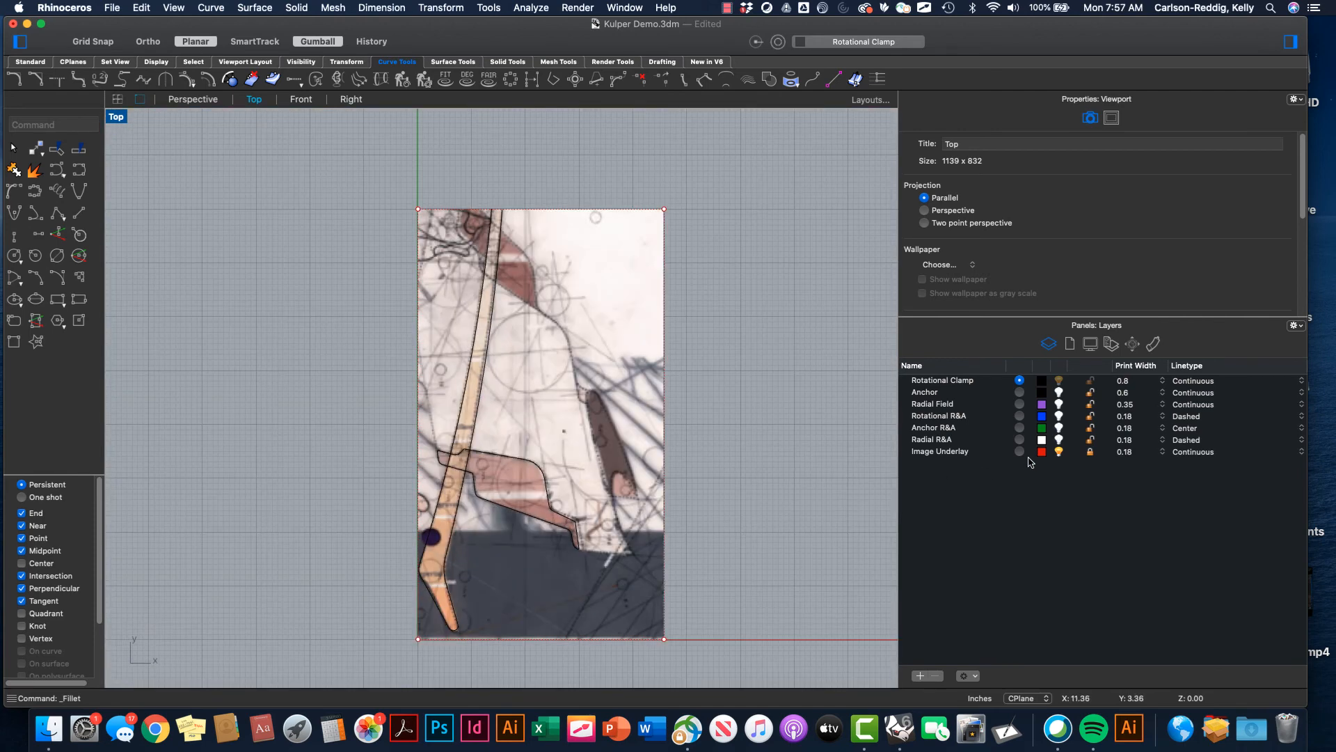
{"action": "left_click", "coordinate": [1058, 451]}
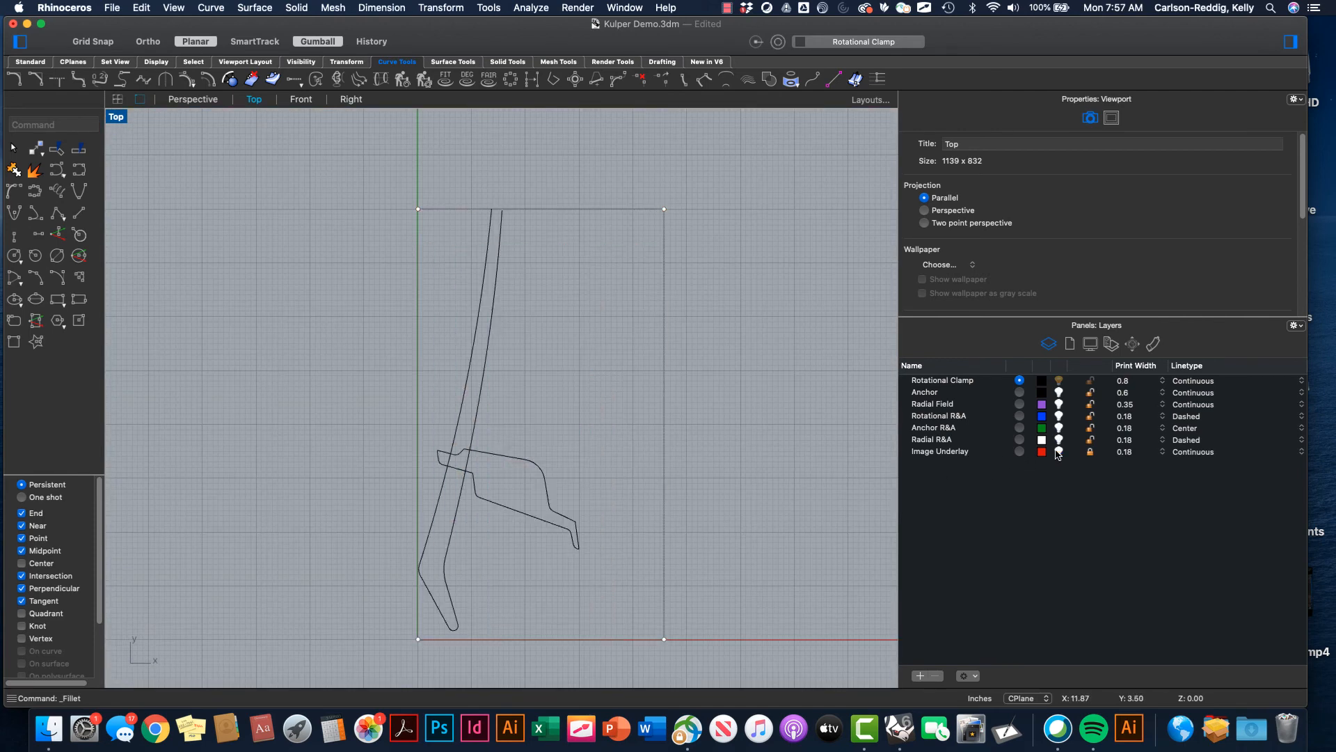
Step: Extend the long curved member's short upper end by line to the frame's top edge and end the Extend command
{"action": "scroll", "coordinate": [471, 528], "scroll_direction": "up", "scroll_amount": 2}
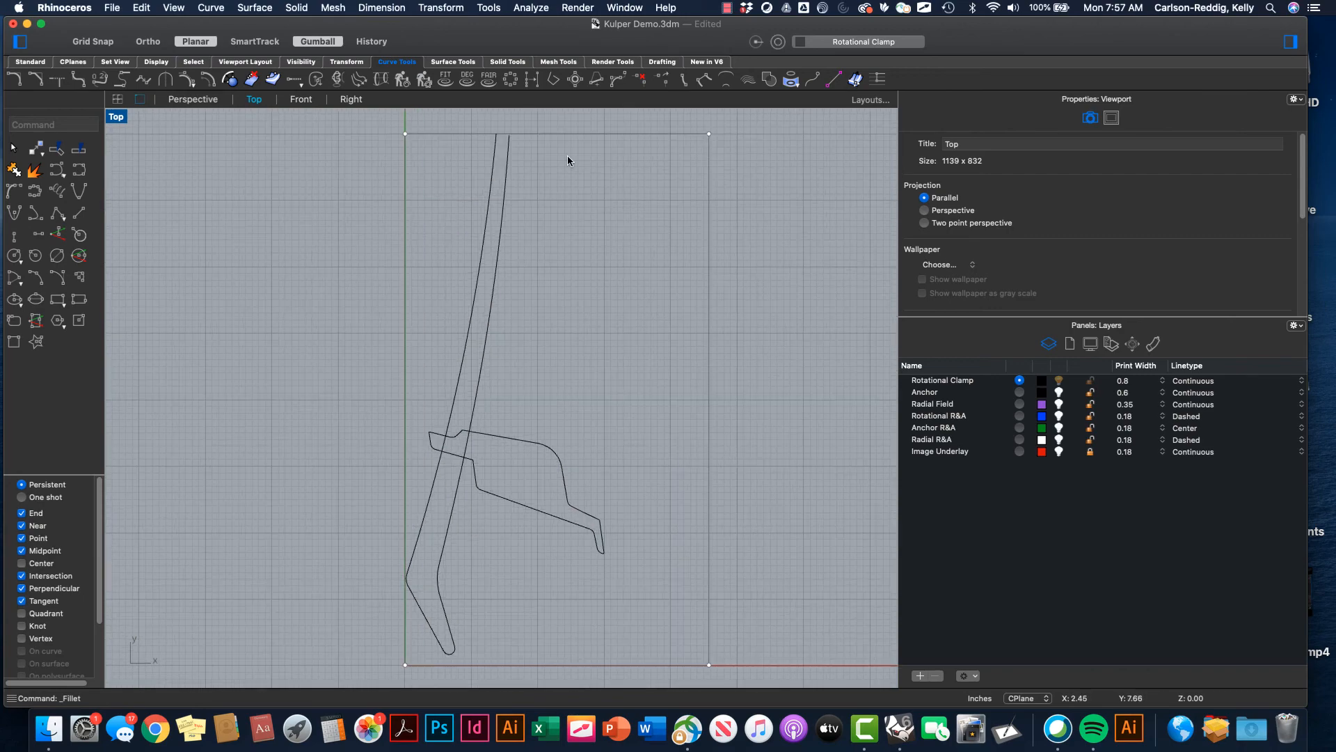
{"action": "scroll", "coordinate": [511, 235], "scroll_direction": "up", "scroll_amount": 6}
{"action": "scroll", "coordinate": [531, 327], "scroll_direction": "up", "scroll_amount": 4}
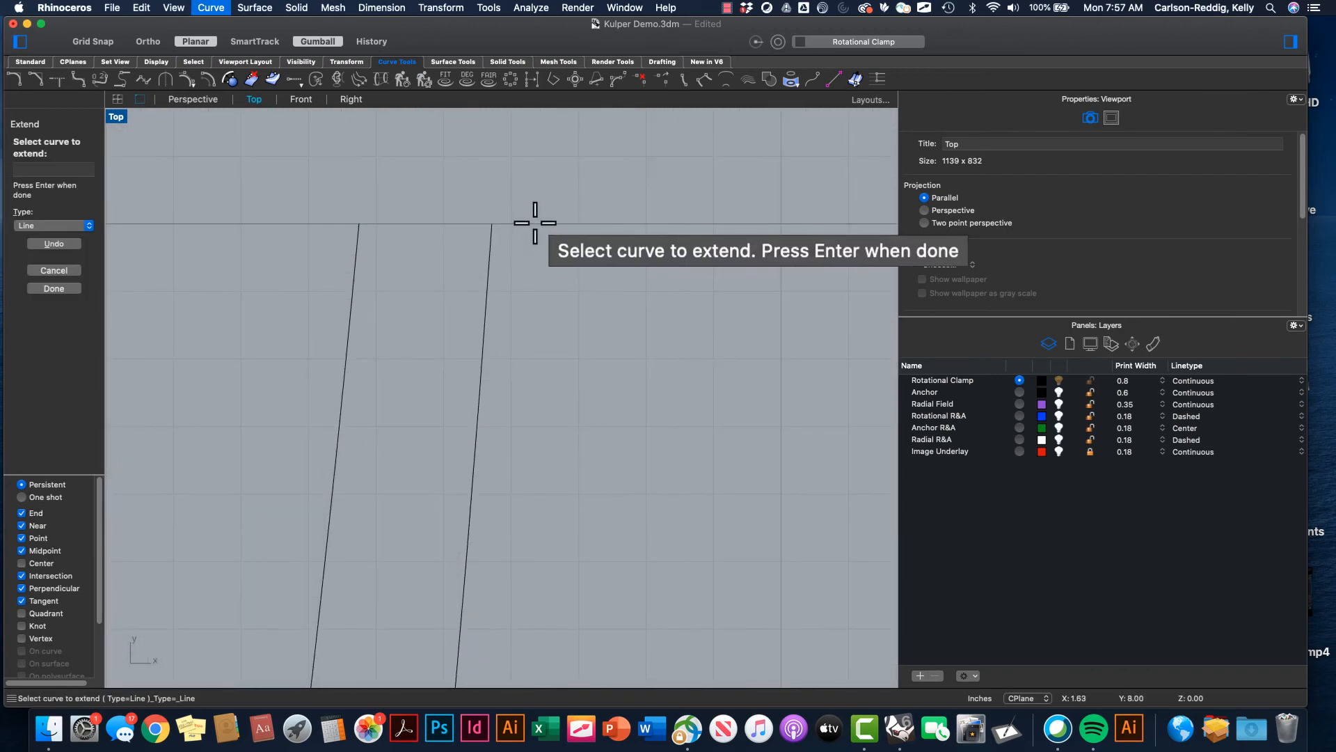
{"action": "scroll", "coordinate": [507, 281], "scroll_direction": "down", "scroll_amount": 4}
{"action": "scroll", "coordinate": [536, 286], "scroll_direction": "down", "scroll_amount": 10}
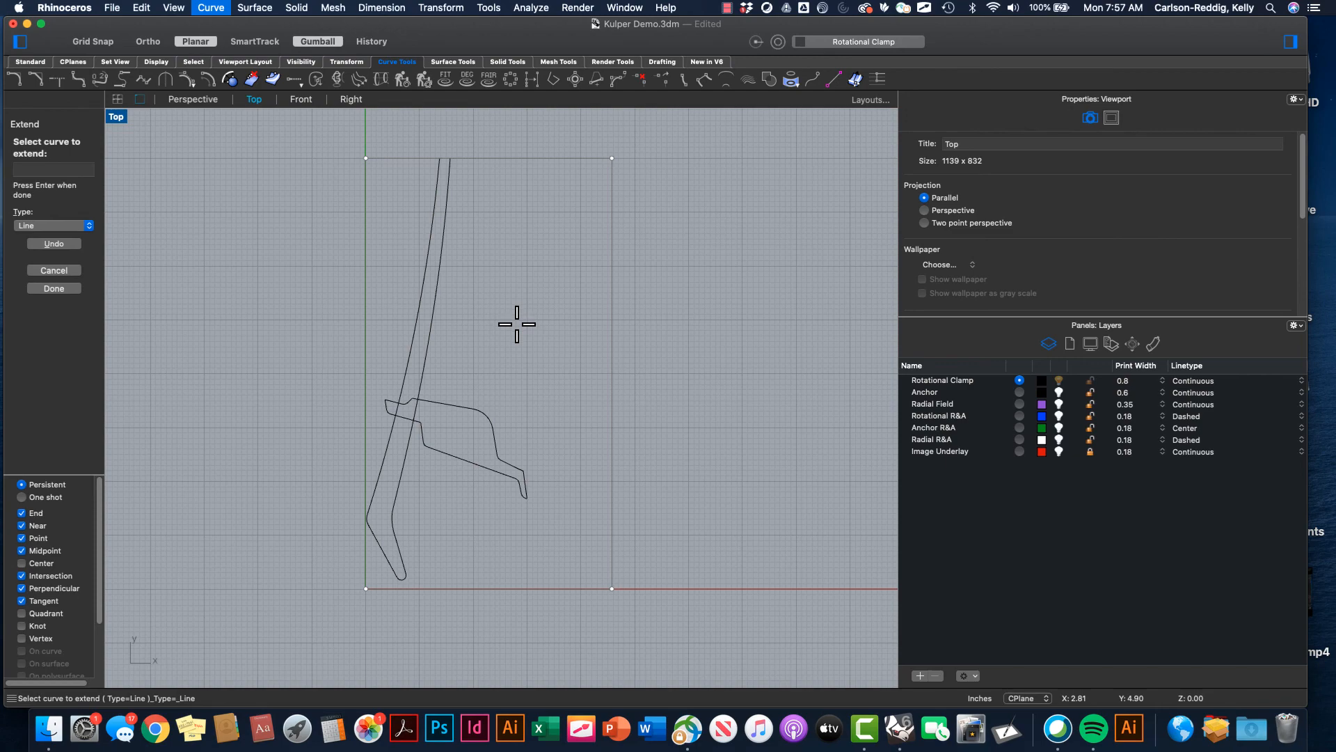
{"action": "key", "text": "Escape"}
Step: Select the clamp outline's notch, underside and upper curves one at a time to check which segments are separate
{"action": "left_click", "coordinate": [493, 426]}
{"action": "scroll", "coordinate": [561, 435], "scroll_direction": "up", "scroll_amount": 4}
{"action": "right_click_drag", "start_coordinate": [519, 427], "coordinate": [592, 366]}
{"action": "scroll", "coordinate": [329, 329], "scroll_direction": "up", "scroll_amount": 4}
{"action": "left_click", "coordinate": [375, 301]}
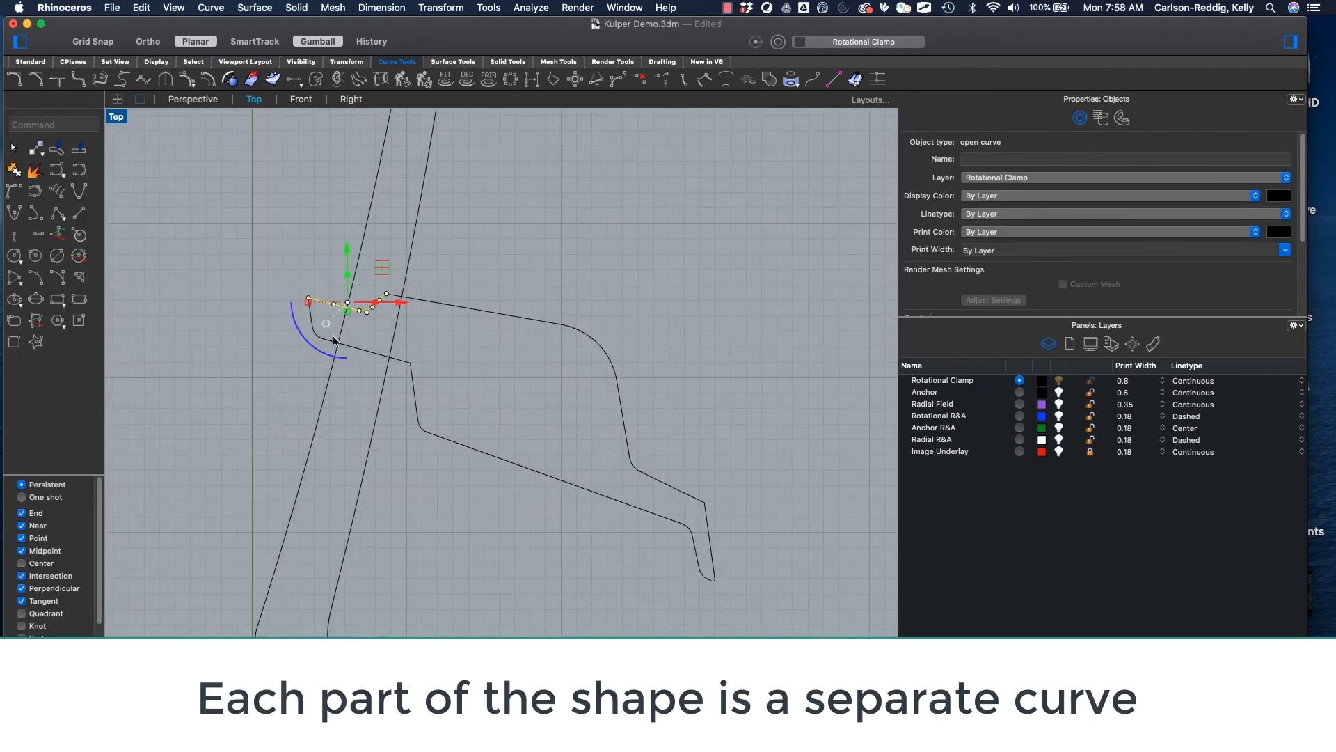
{"action": "left_click", "coordinate": [419, 414]}
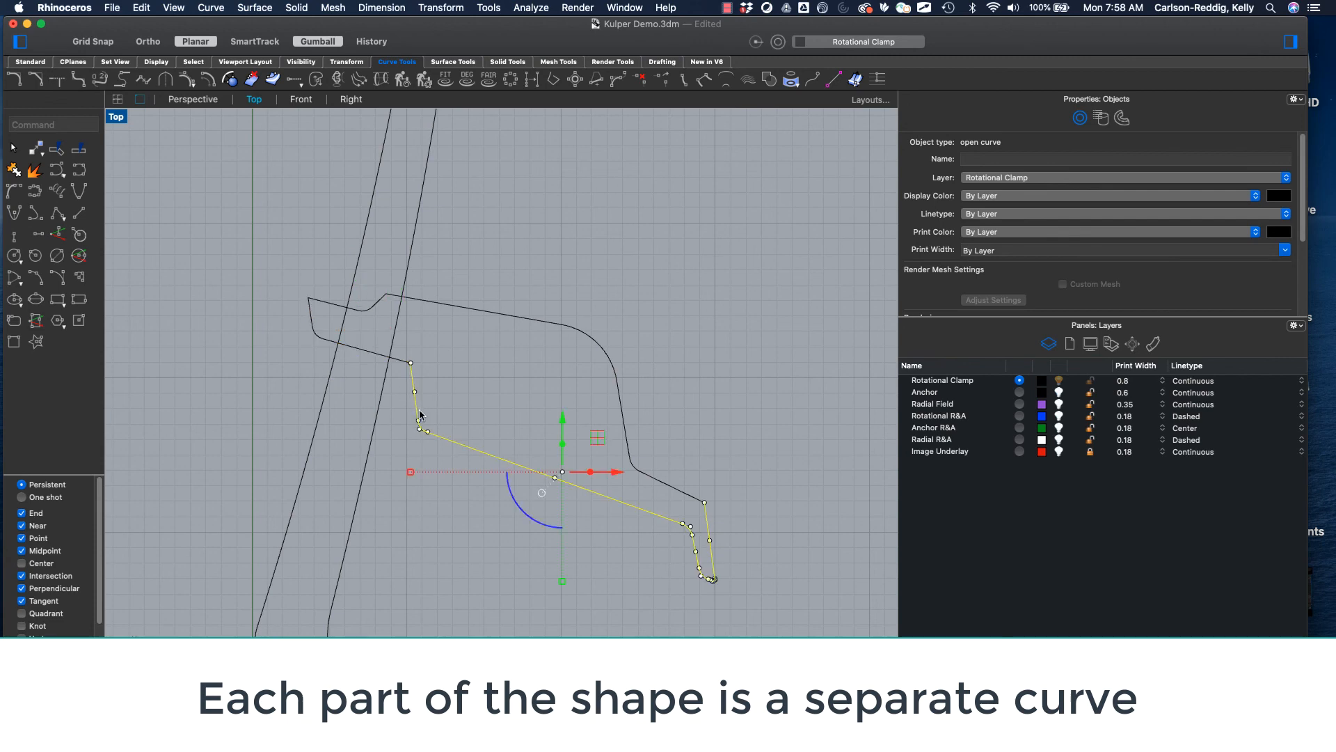
{"action": "left_click", "coordinate": [685, 493]}
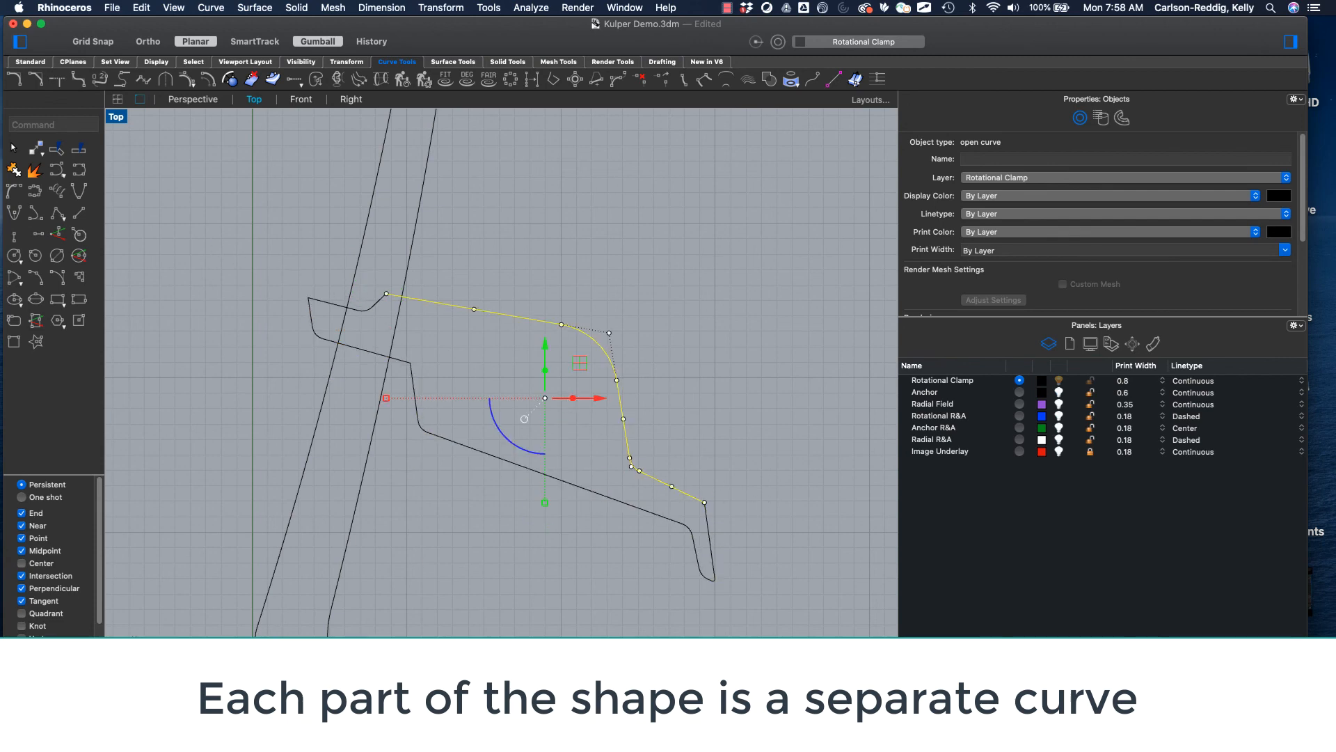
{"action": "scroll", "coordinate": [770, 524], "scroll_direction": "down", "scroll_amount": 4}
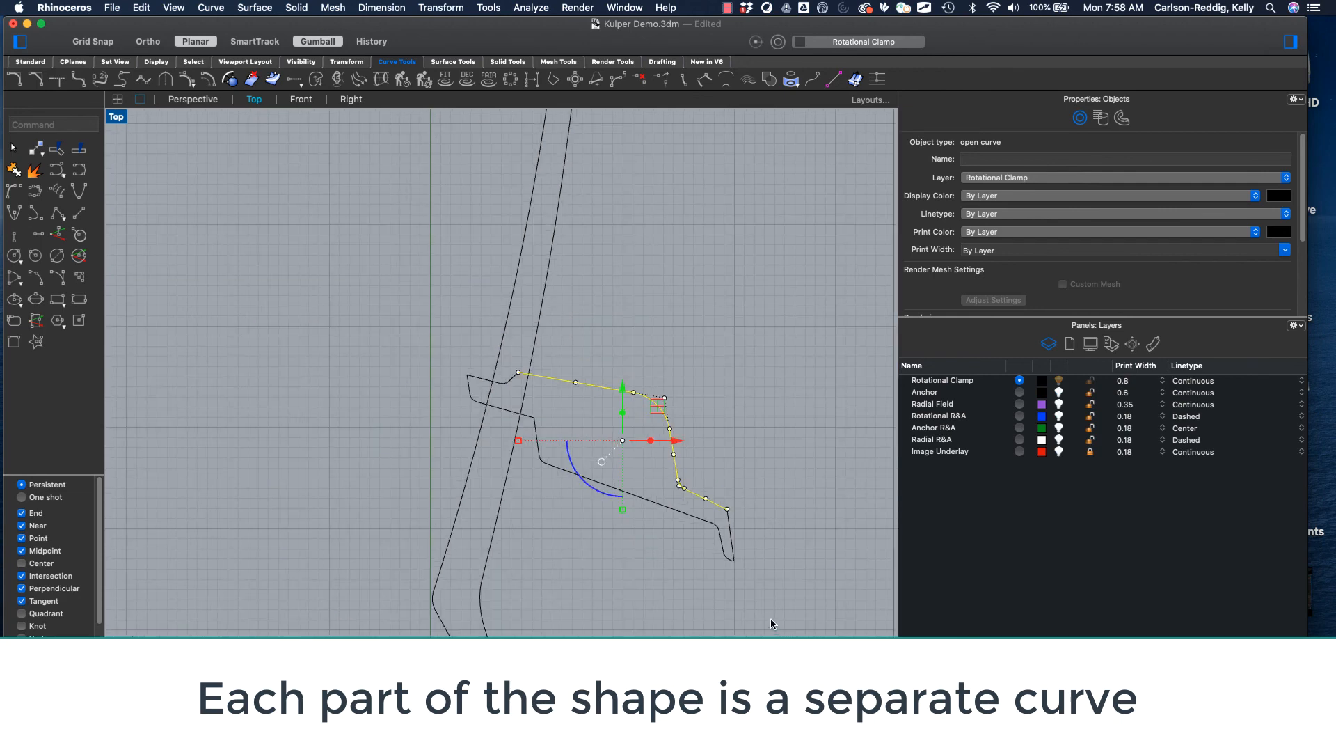
Step: Compare crossing and enclosing window selections on the clamp curves and the long curved member
{"action": "left_click_drag", "start_coordinate": [397, 315], "coordinate": [782, 601]}
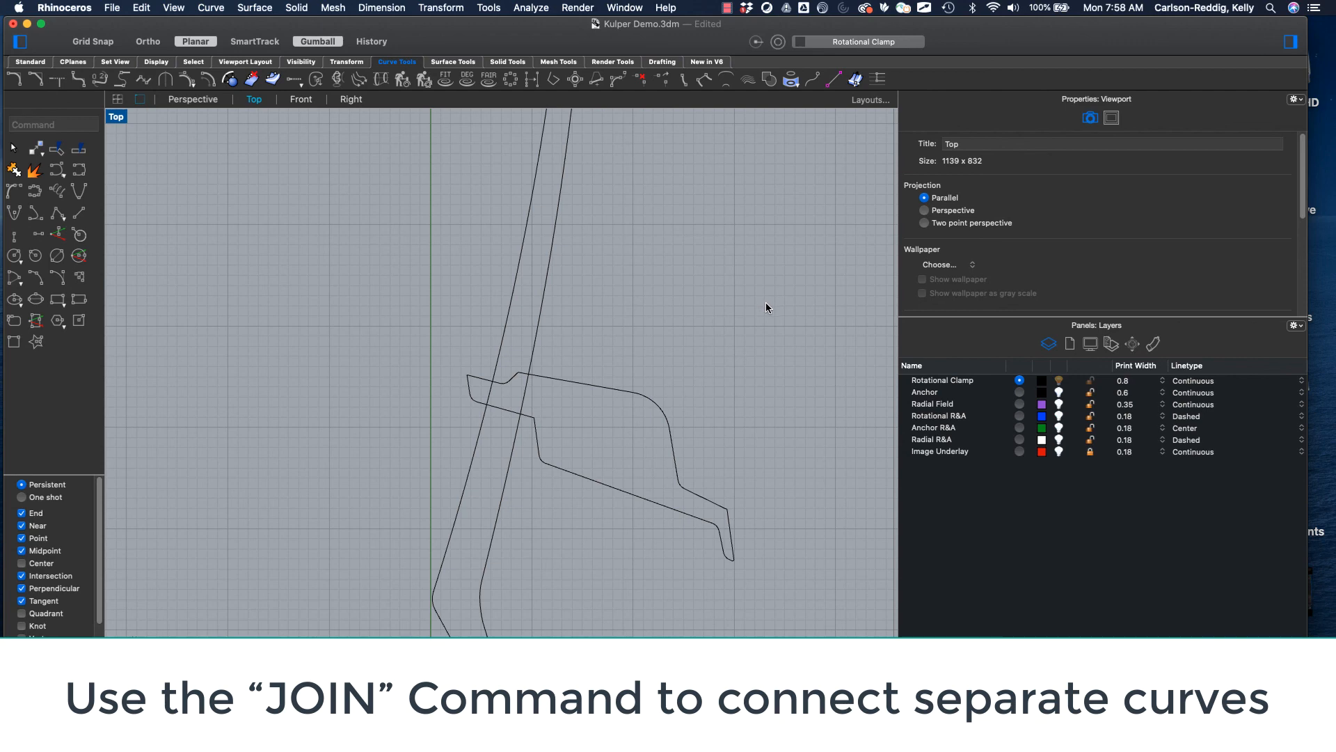
{"action": "left_click_drag", "start_coordinate": [767, 303], "coordinate": [495, 210]}
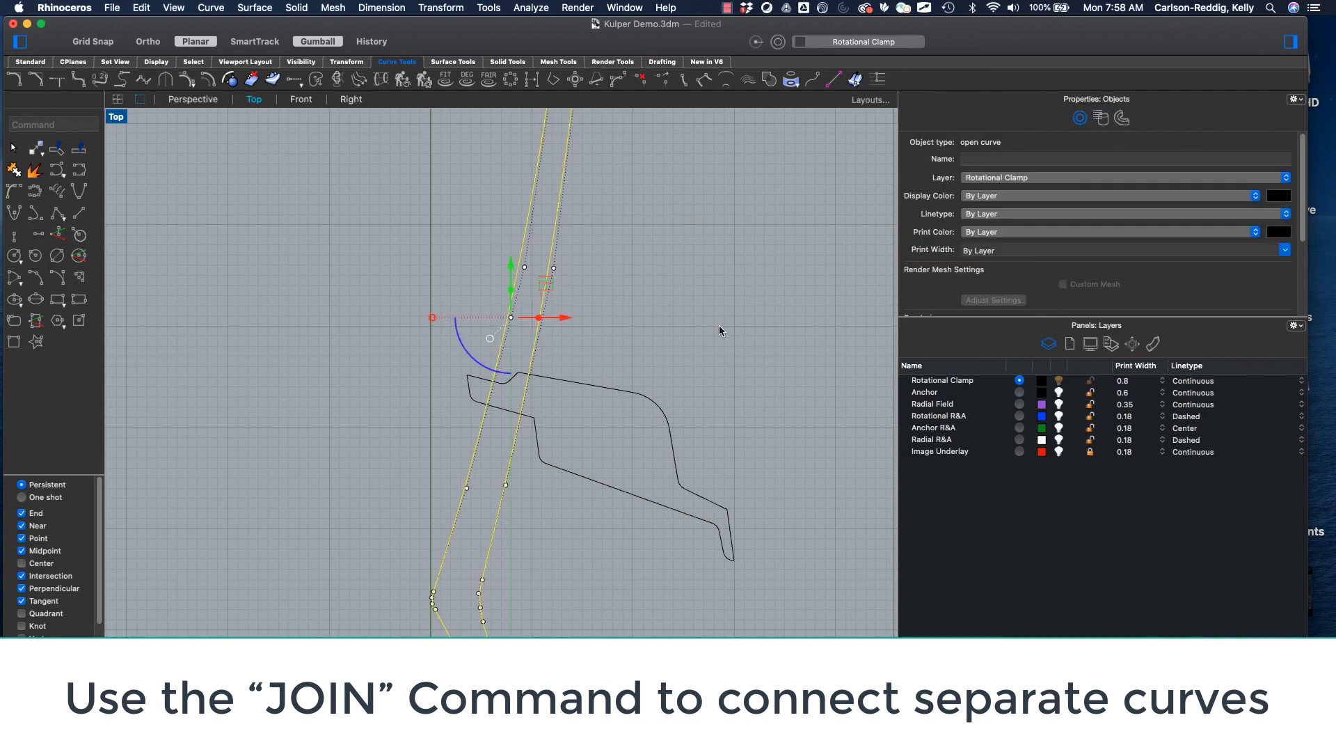
{"action": "left_click", "coordinate": [744, 365]}
{"action": "left_click_drag", "start_coordinate": [733, 327], "coordinate": [416, 458]}
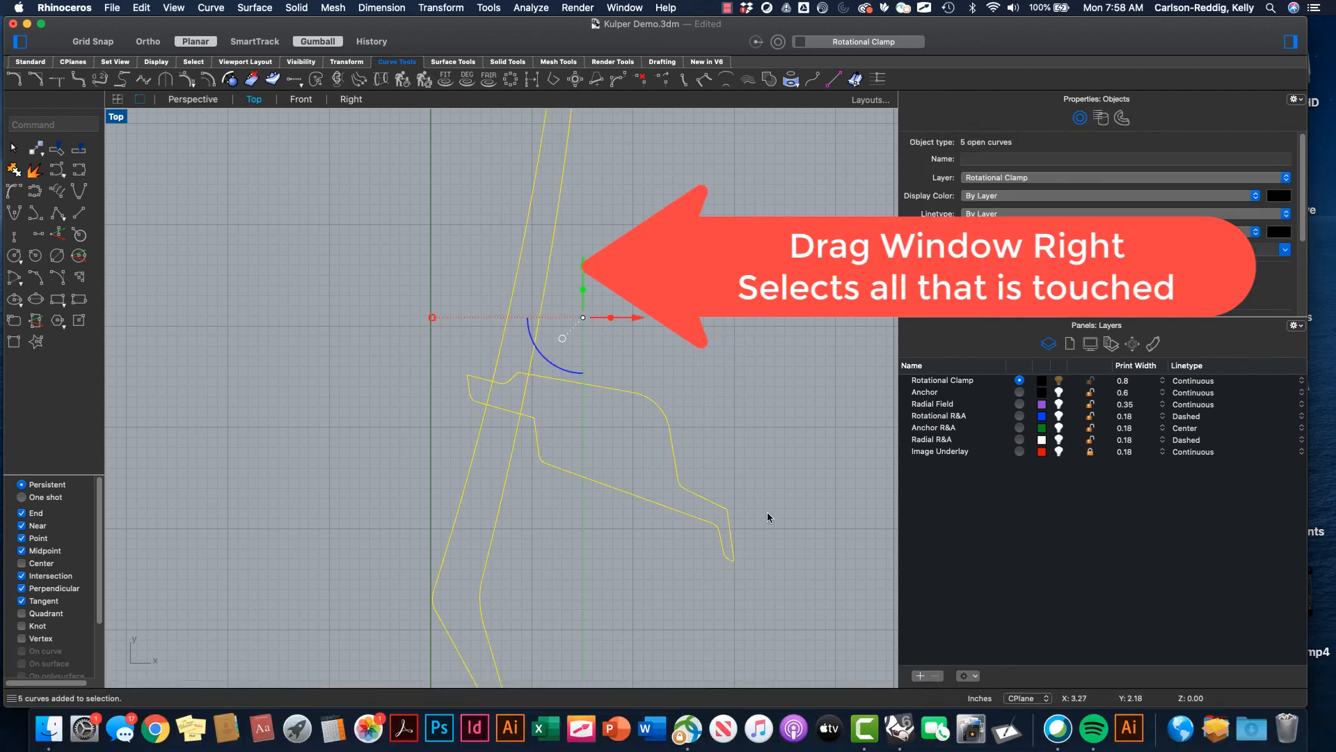
{"action": "left_click_drag", "start_coordinate": [787, 446], "coordinate": [620, 377]}
{"action": "left_click_drag", "start_coordinate": [443, 300], "coordinate": [443, 300]}
{"action": "left_click_drag", "start_coordinate": [820, 506], "coordinate": [640, 424]}
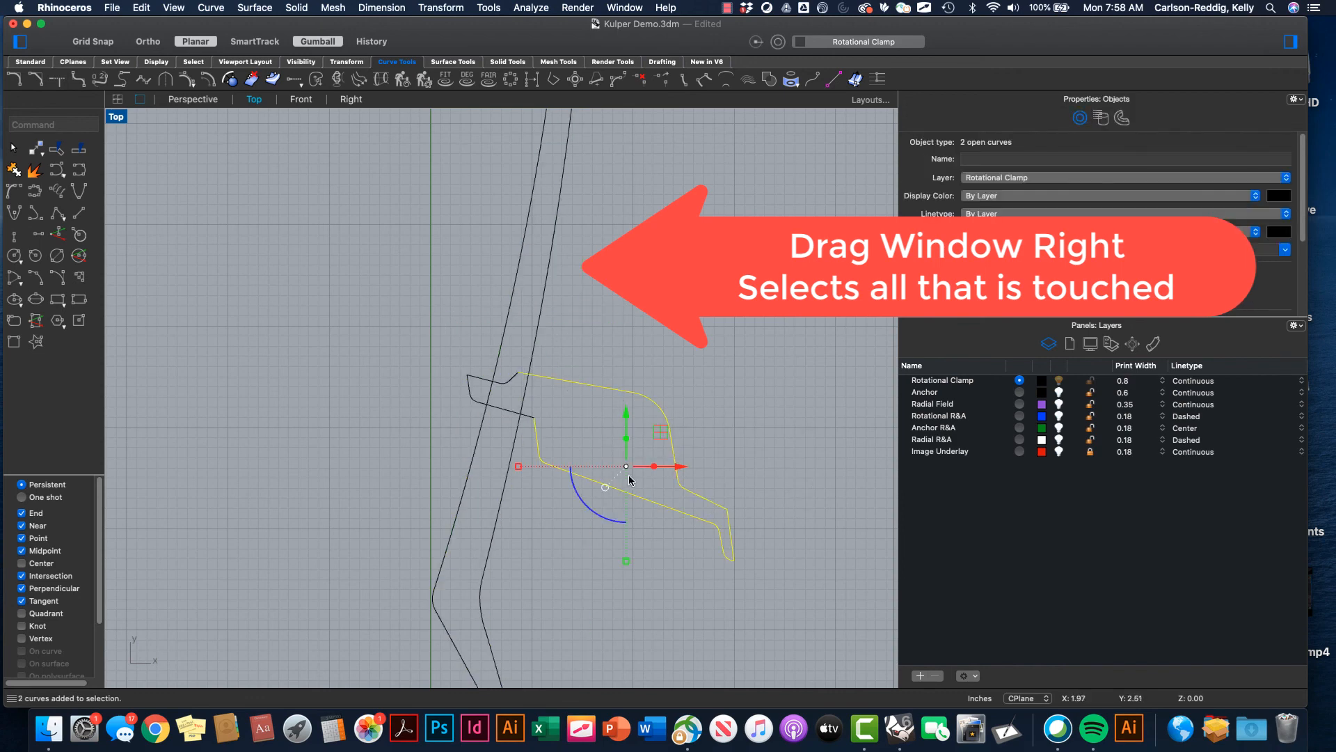
{"action": "left_click_drag", "start_coordinate": [347, 321], "coordinate": [550, 445]}
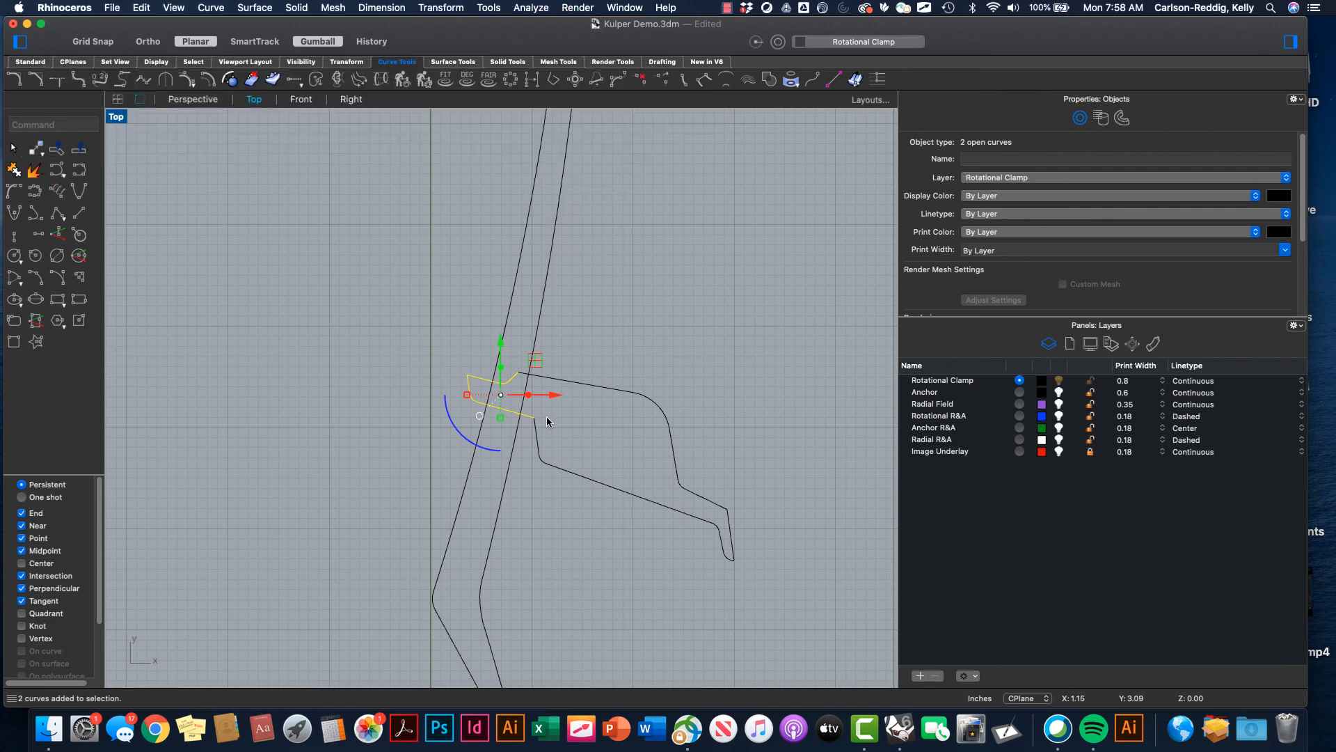
{"action": "scroll", "coordinate": [537, 407], "scroll_direction": "down", "scroll_amount": 5}
{"action": "right_click_drag", "start_coordinate": [558, 515], "coordinate": [506, 502]}
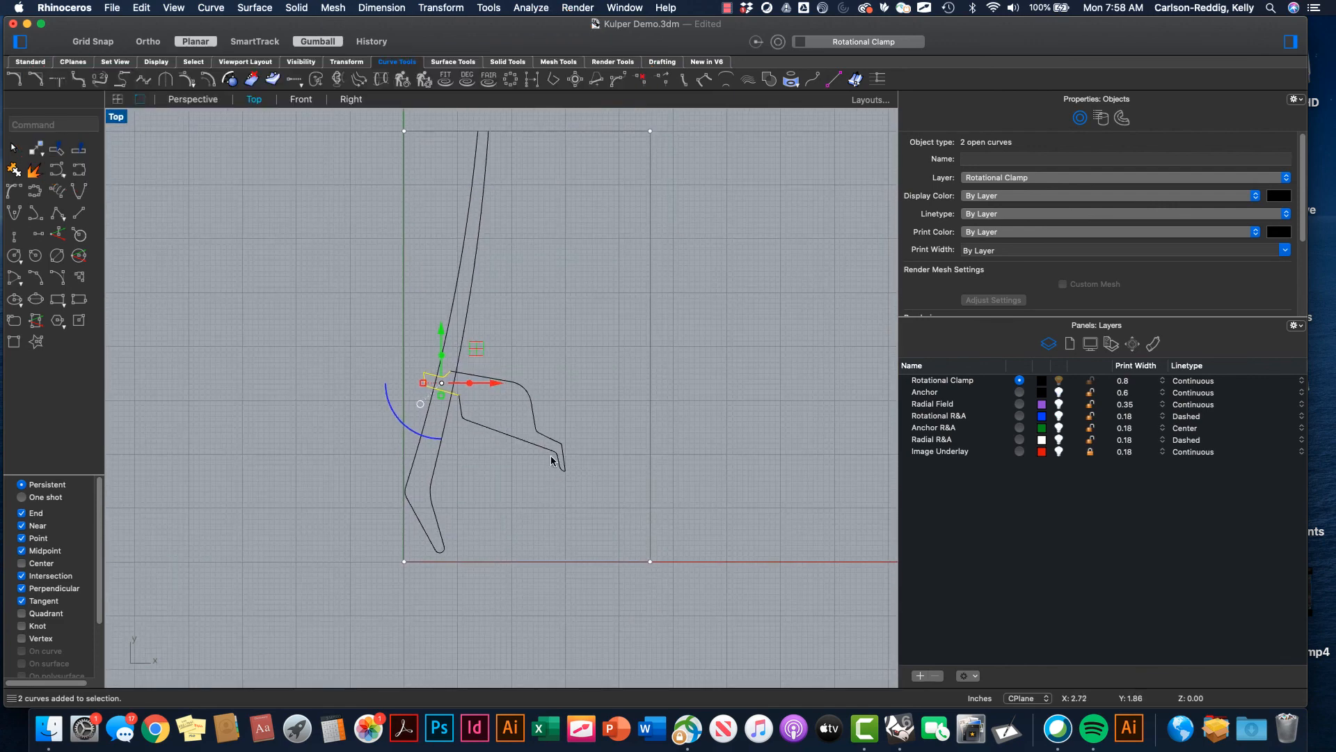
Step: Select all four open curves of the clamp outline and join them into one closed curve
{"action": "left_click", "coordinate": [349, 322]}
{"action": "left_click_drag", "start_coordinate": [349, 322], "coordinate": [593, 482]}
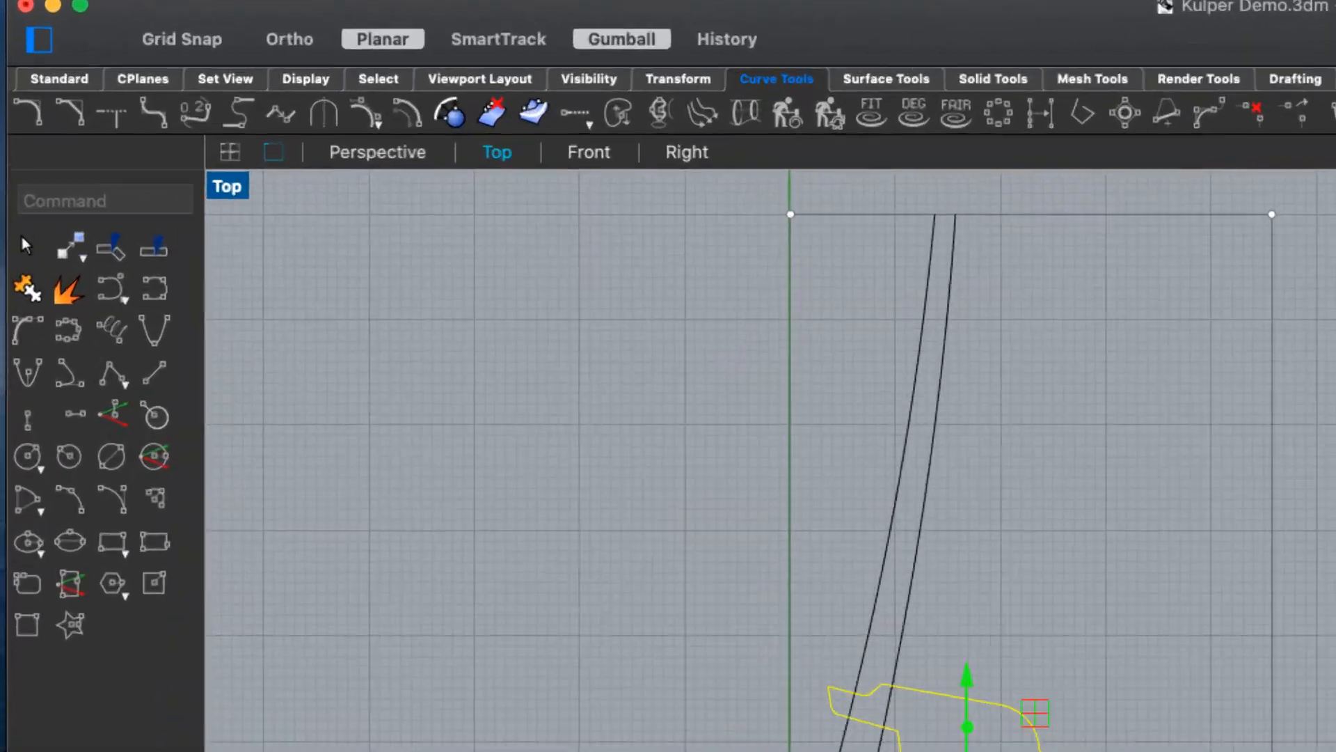
{"action": "type", "text": "Join"}
{"action": "key", "text": "Return"}
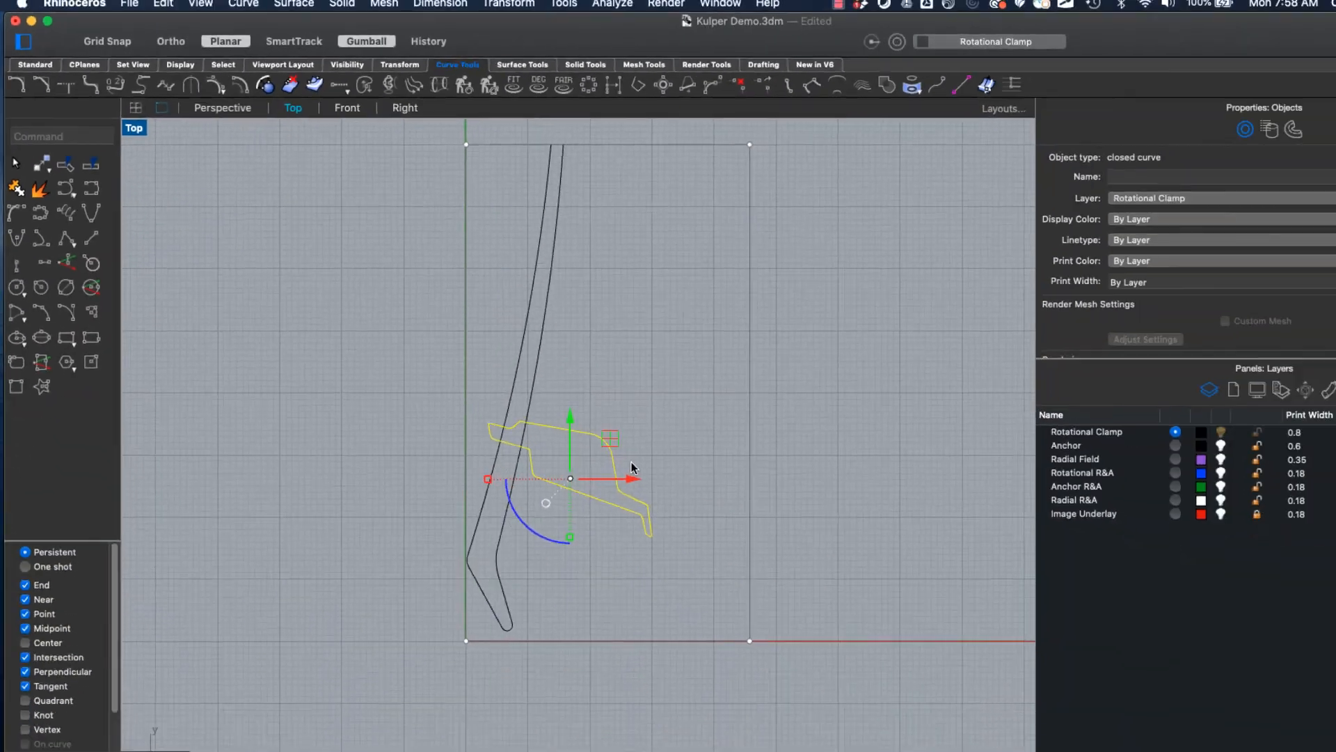
Step: Test the joined clamp outline by moving it upward as one piece, and undo the move
{"action": "left_click", "coordinate": [523, 412]}
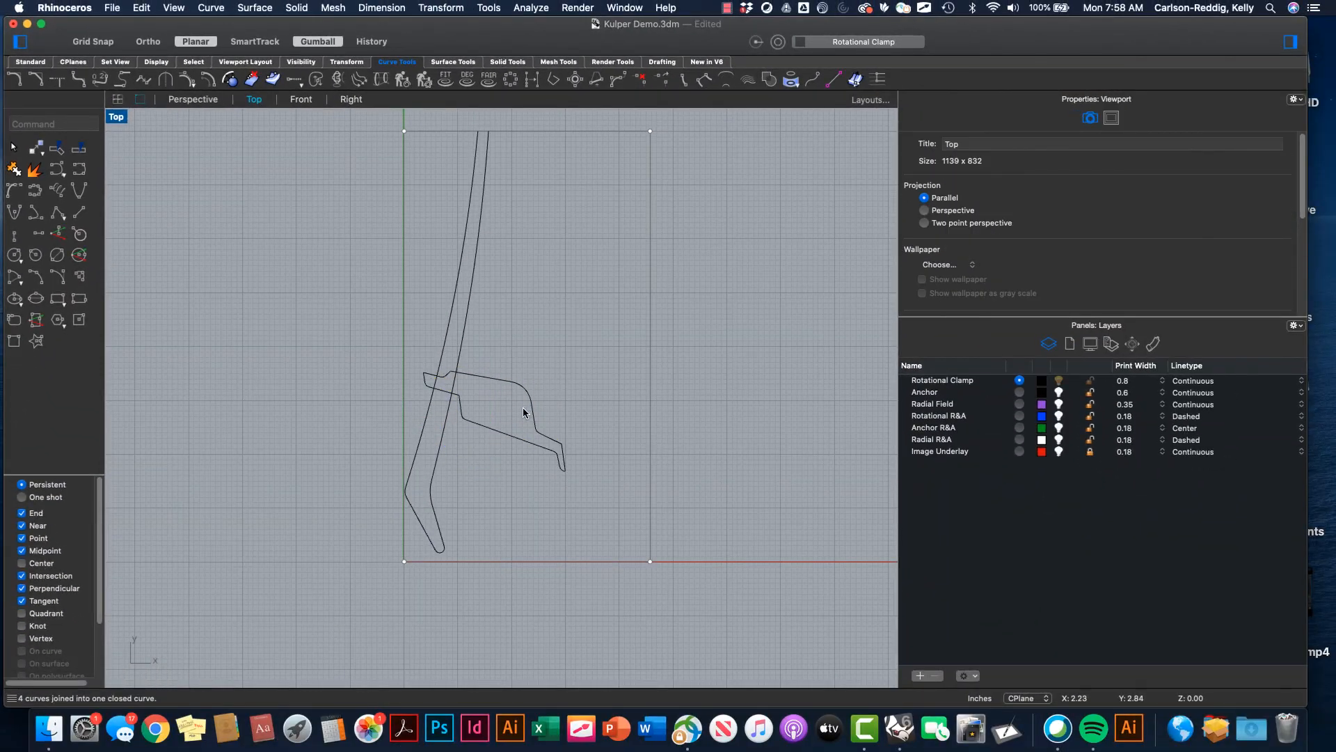
{"action": "left_click", "coordinate": [530, 408]}
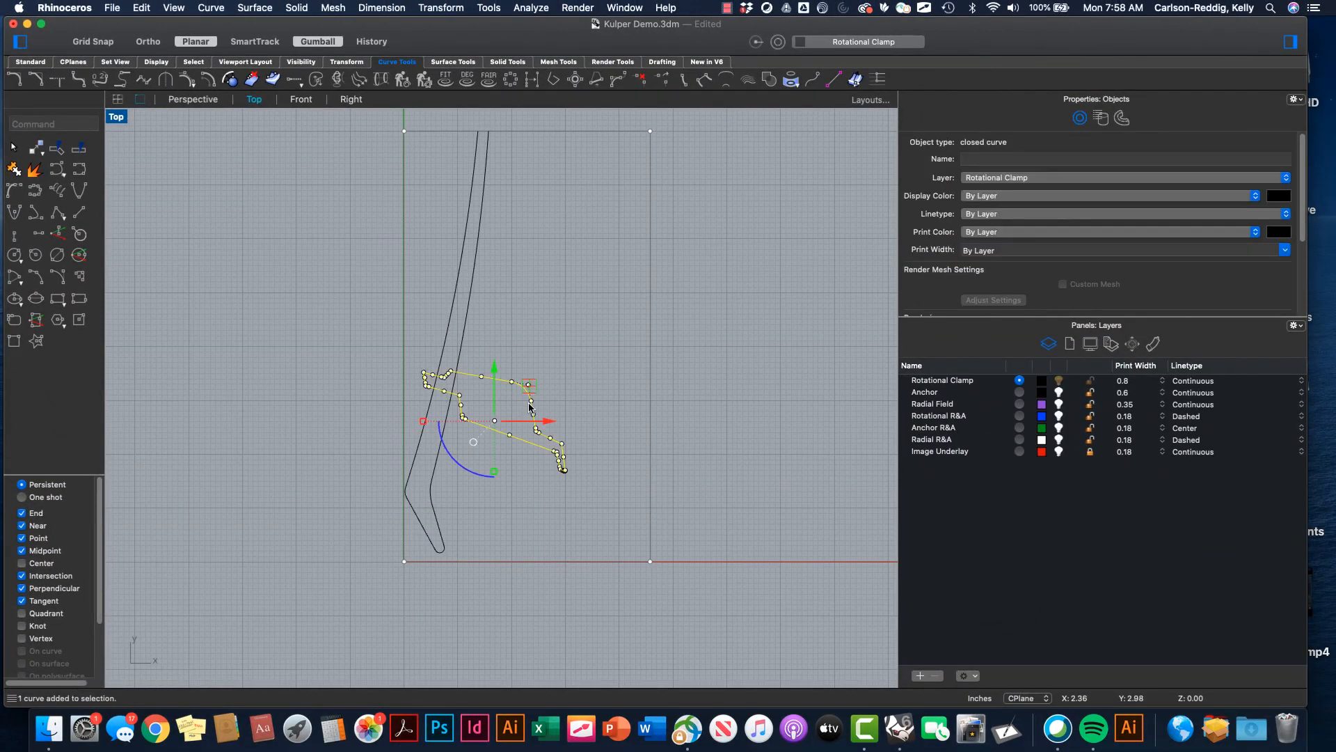
{"action": "left_click_drag", "start_coordinate": [495, 376], "coordinate": [492, 301]}
{"action": "key", "text": "super+z"}
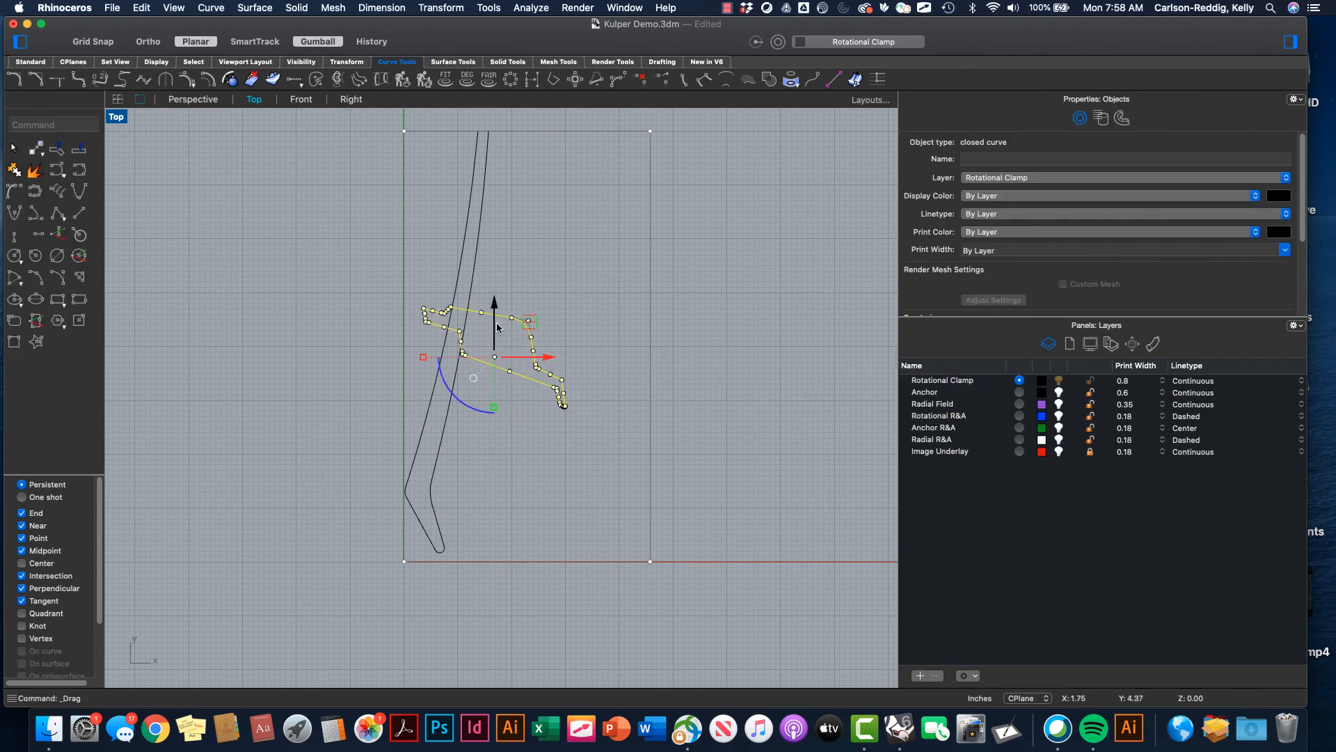
{"action": "left_click", "coordinate": [532, 308]}
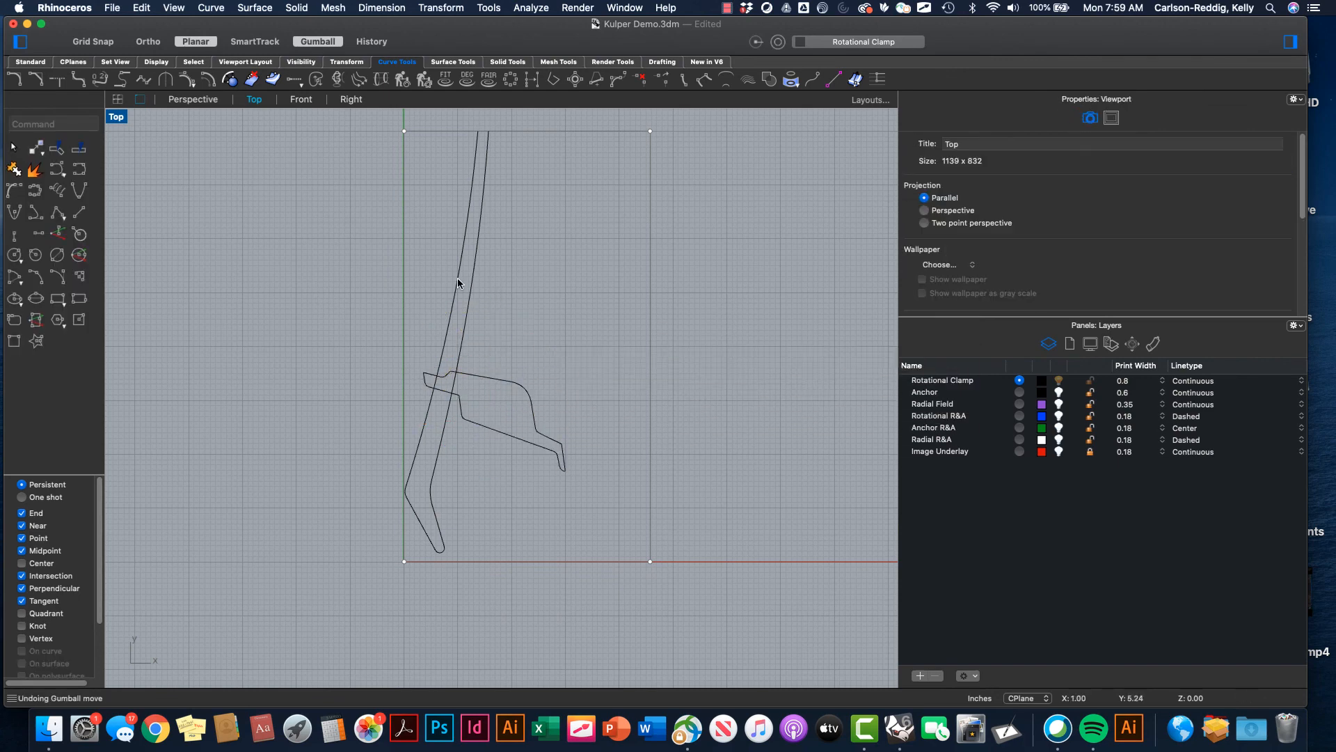
Step: Check the long curved member for its opening and draw a line across its open upper end
{"action": "left_click", "coordinate": [452, 304]}
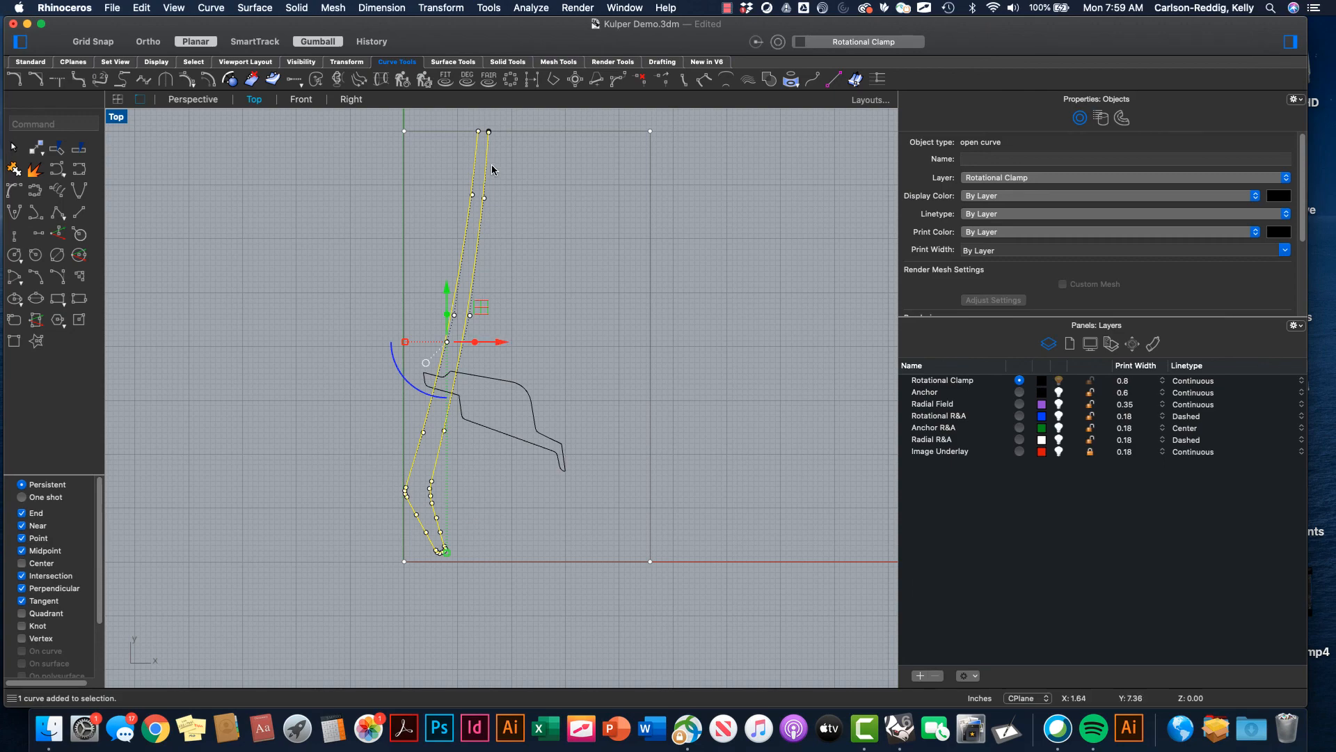
{"action": "left_click", "coordinate": [495, 140]}
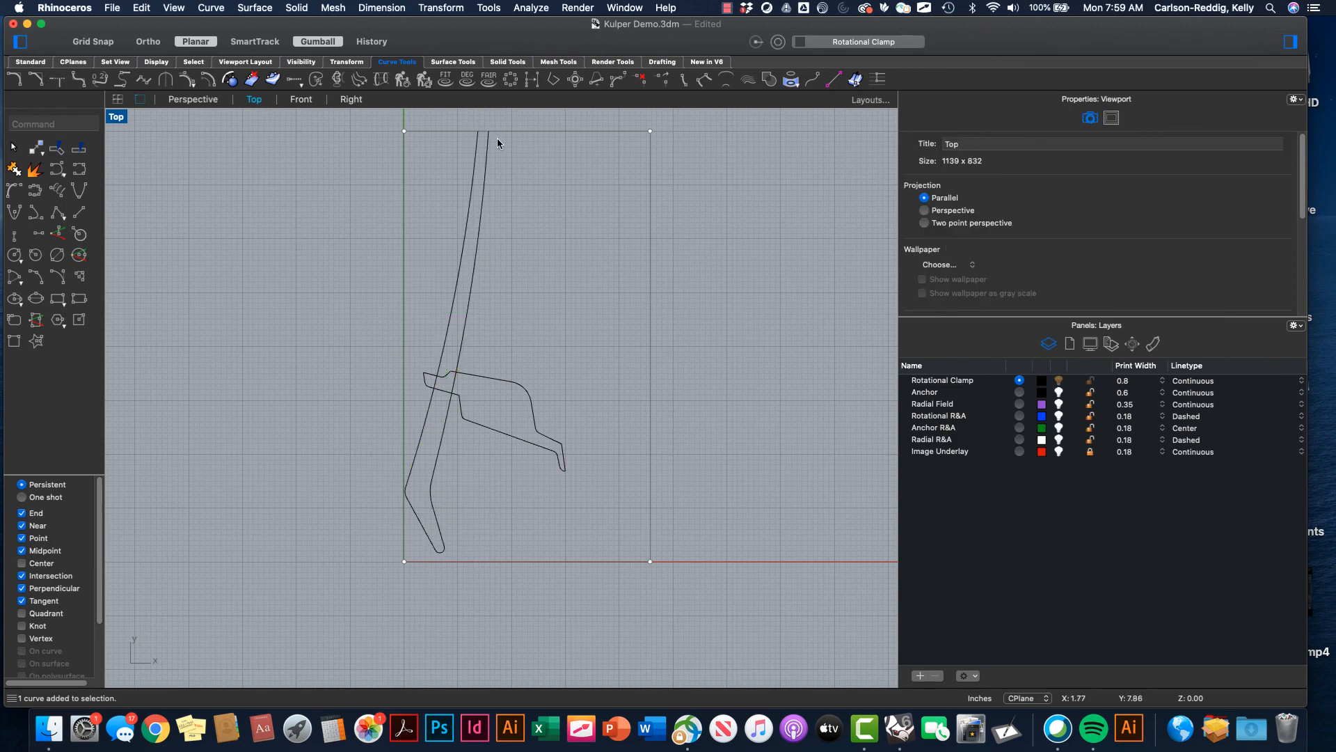
{"action": "scroll", "coordinate": [480, 143], "scroll_direction": "up", "scroll_amount": 5}
{"action": "scroll", "coordinate": [502, 115], "scroll_direction": "up", "scroll_amount": 8}
{"action": "right_click_drag", "start_coordinate": [608, 178], "coordinate": [609, 406]}
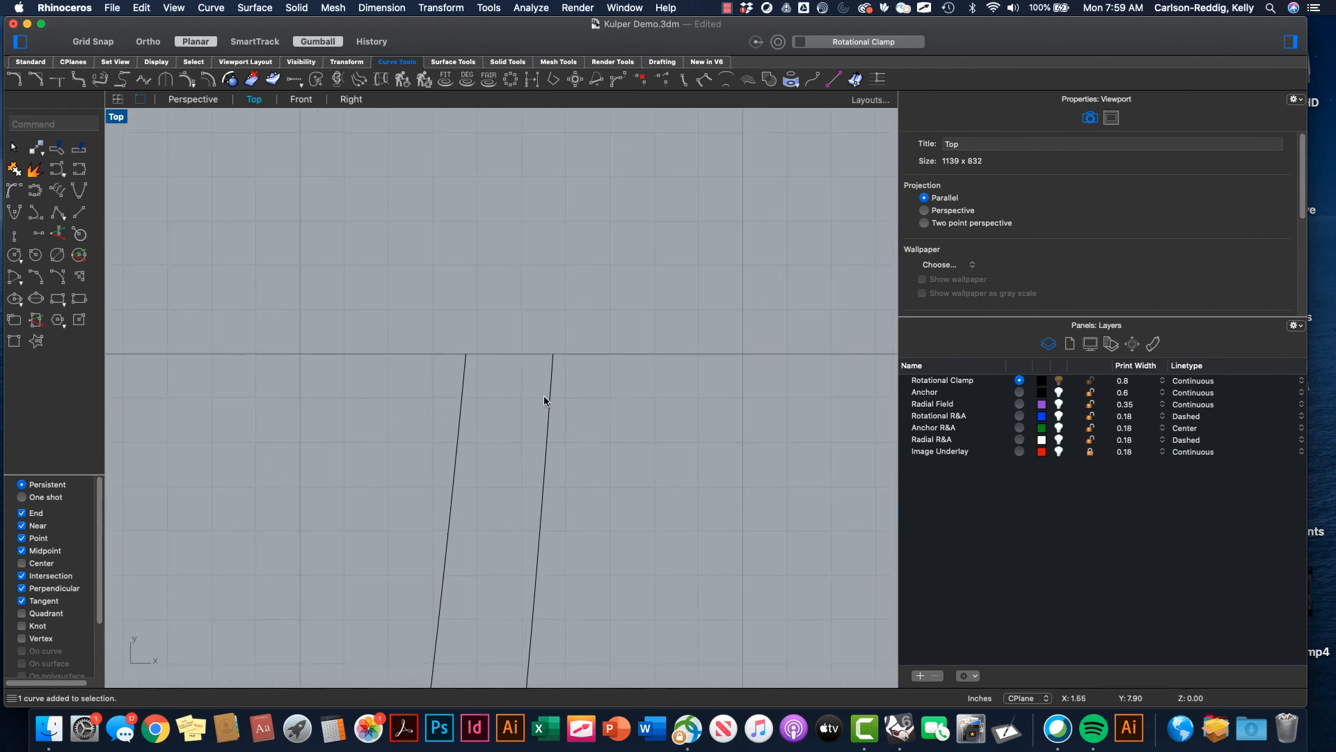
{"action": "scroll", "coordinate": [542, 391], "scroll_direction": "up", "scroll_amount": 8}
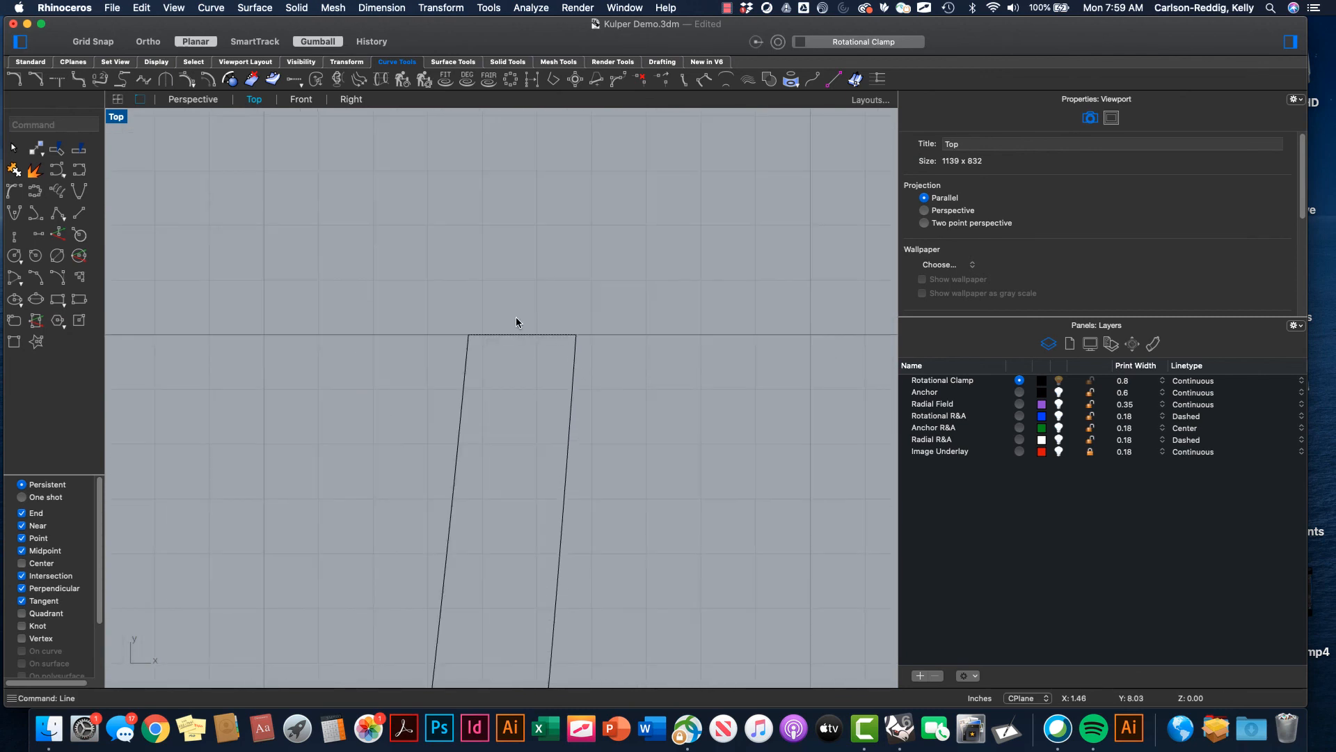
Step: Select the long member's curve together with its upper closing line and join them into one closed curve
{"action": "scroll", "coordinate": [515, 313], "scroll_direction": "down", "scroll_amount": 8}
{"action": "scroll", "coordinate": [510, 314], "scroll_direction": "down", "scroll_amount": 10}
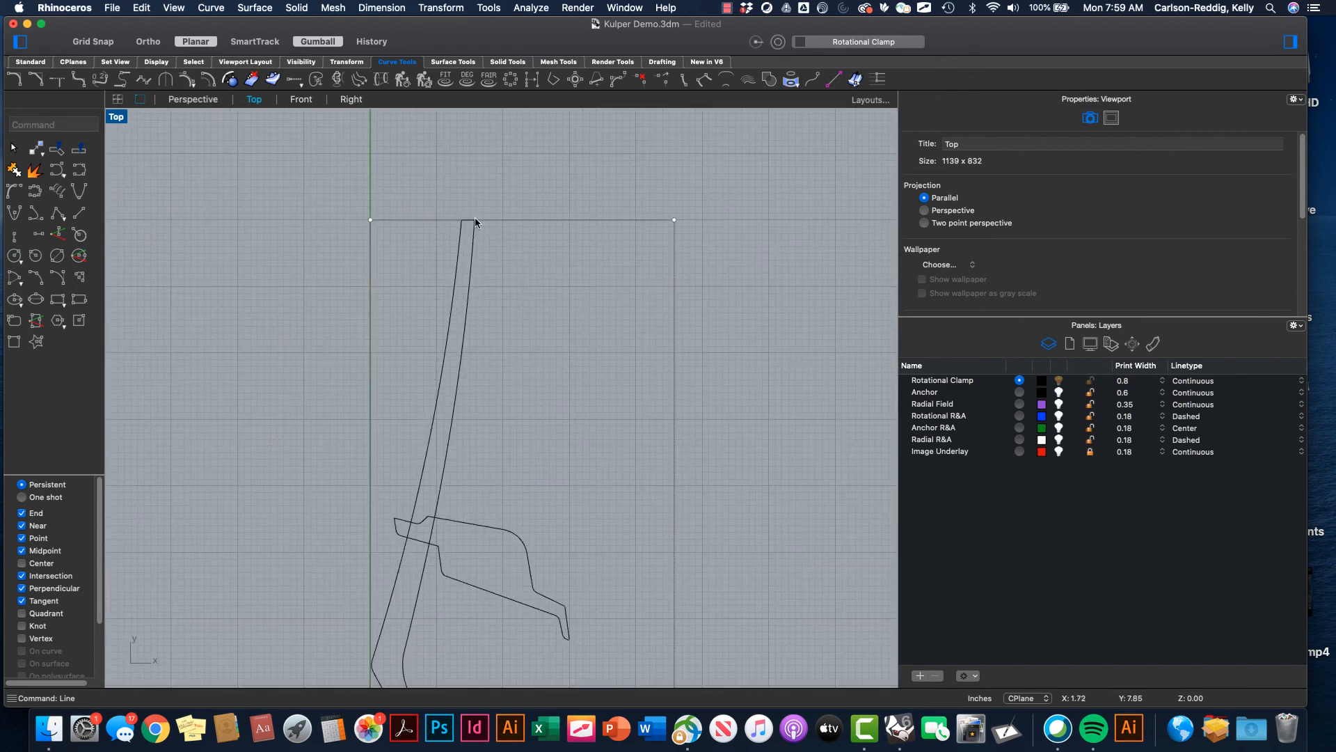
{"action": "right_click_drag", "start_coordinate": [524, 326], "coordinate": [510, 283]}
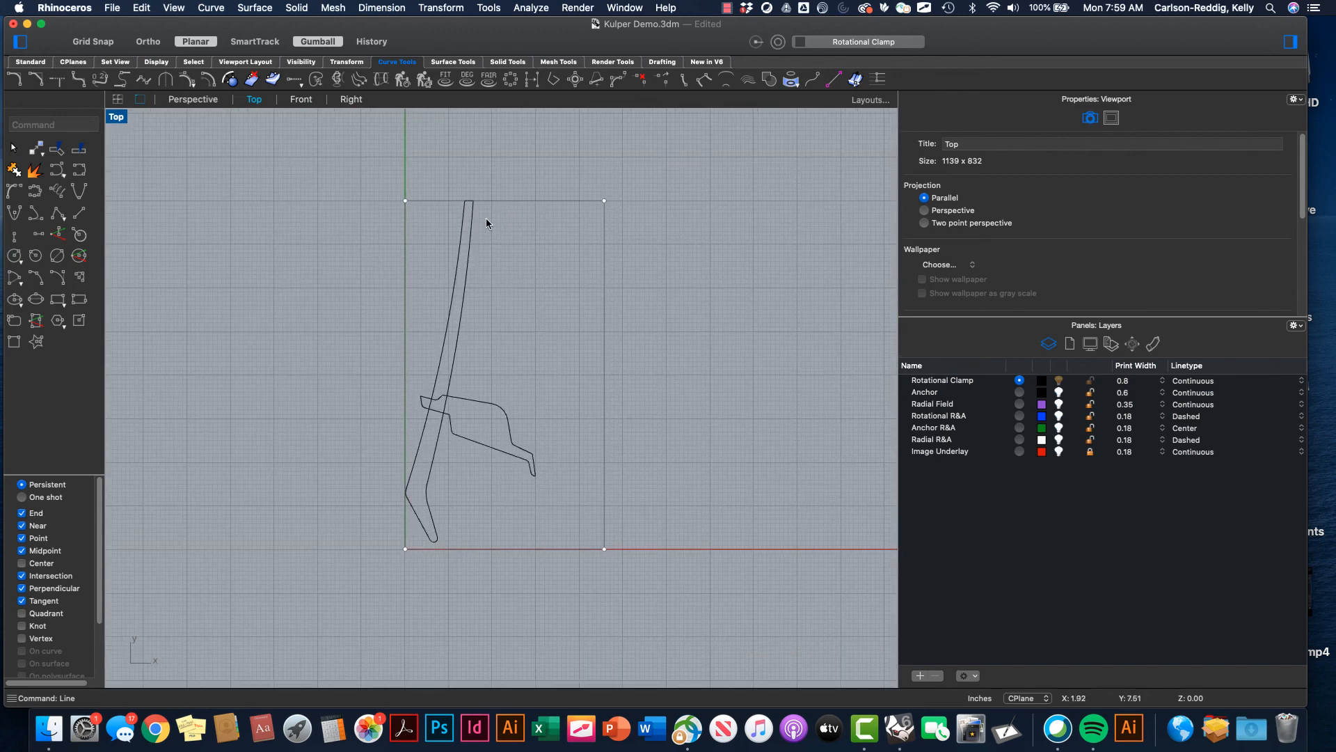
{"action": "left_click_drag", "start_coordinate": [438, 157], "coordinate": [504, 269]}
{"action": "scroll", "coordinate": [471, 203], "scroll_direction": "up", "scroll_amount": 10}
{"action": "left_click", "coordinate": [421, 119]}
{"action": "left_click_drag", "start_coordinate": [420, 120], "coordinate": [516, 265]}
{"action": "left_click_drag", "start_coordinate": [553, 351], "coordinate": [391, 390], "text": "shift"}
{"action": "scroll", "coordinate": [525, 401], "scroll_direction": "down", "scroll_amount": 6}
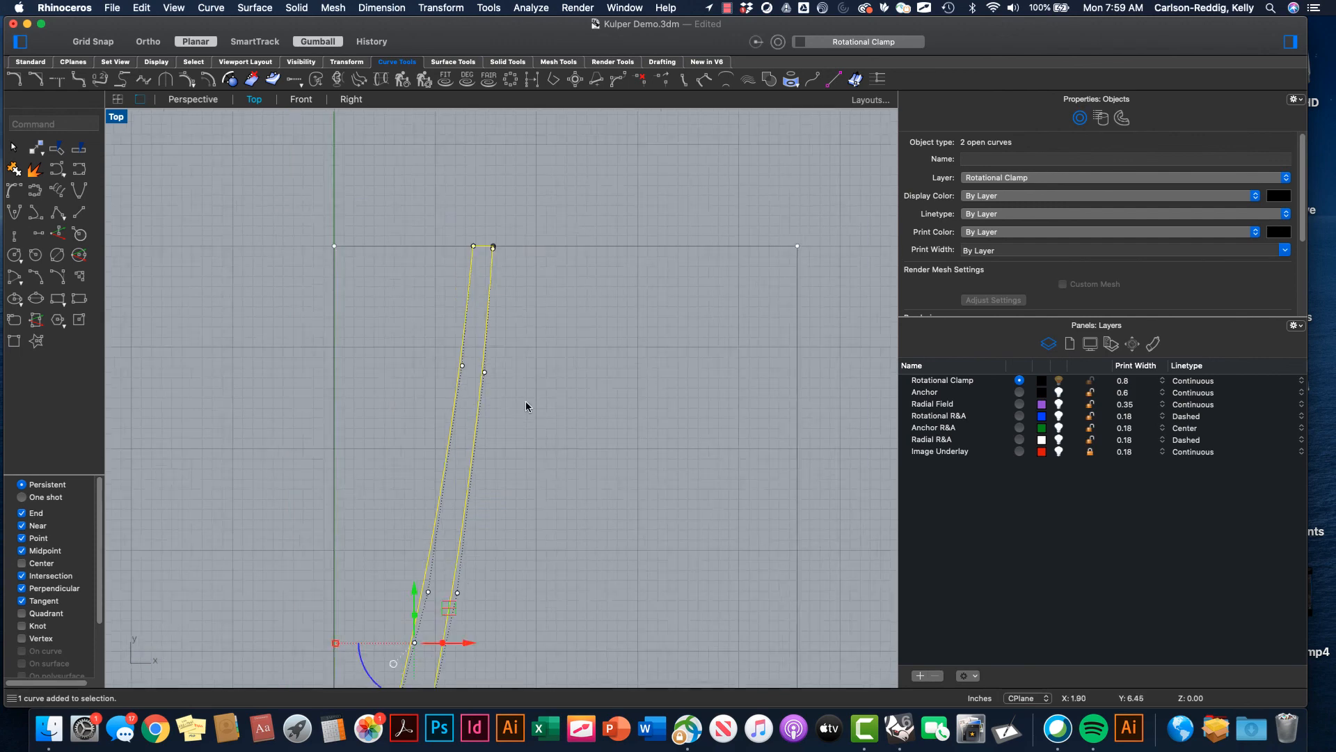
{"action": "right_click_drag", "start_coordinate": [578, 454], "coordinate": [541, 201]}
{"action": "scroll", "coordinate": [444, 433], "scroll_direction": "down", "scroll_amount": 3}
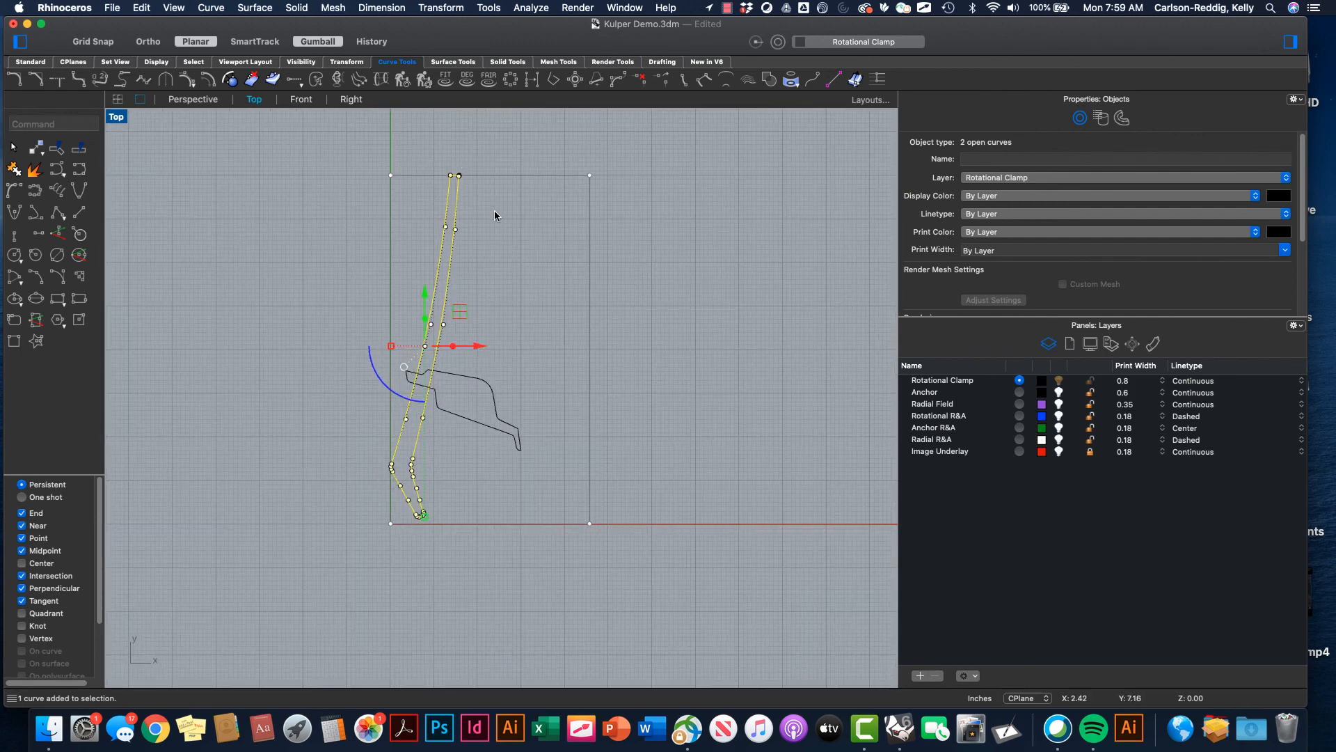
{"action": "type", "text": "join"}
{"action": "key", "text": "Return"}
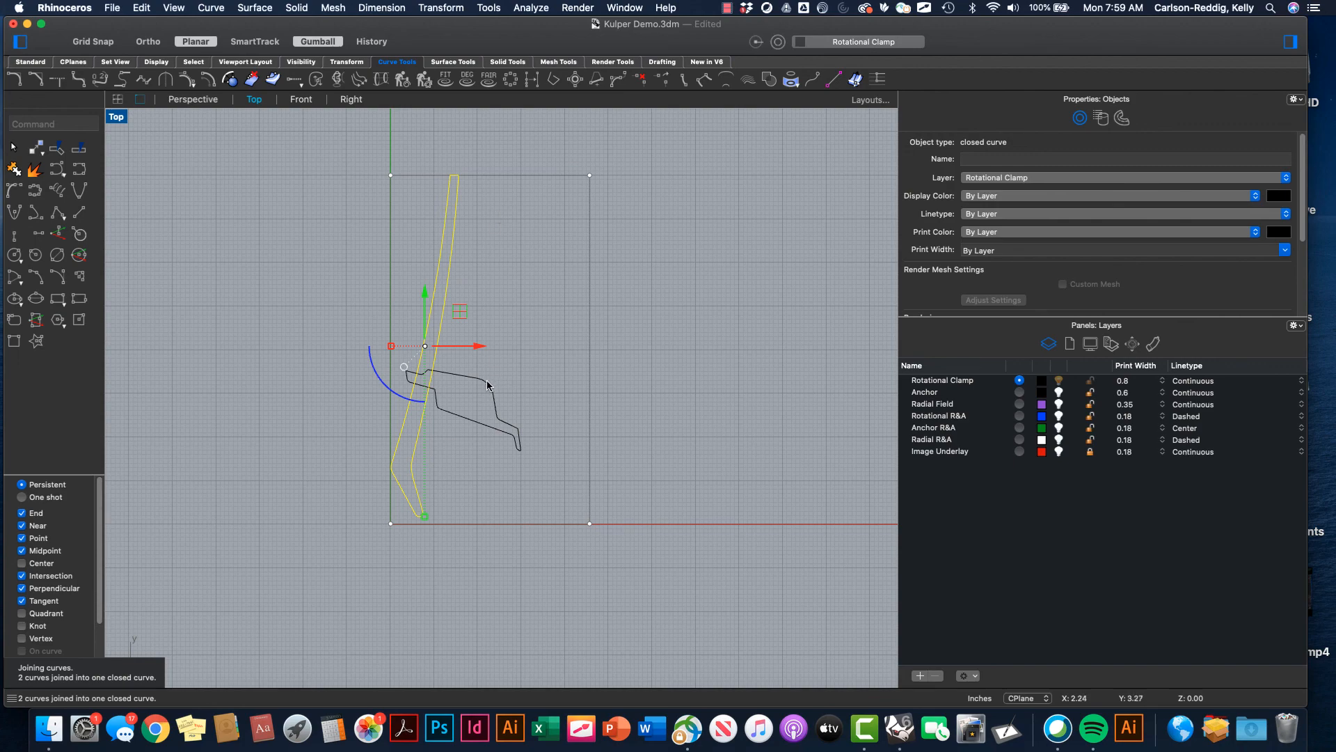